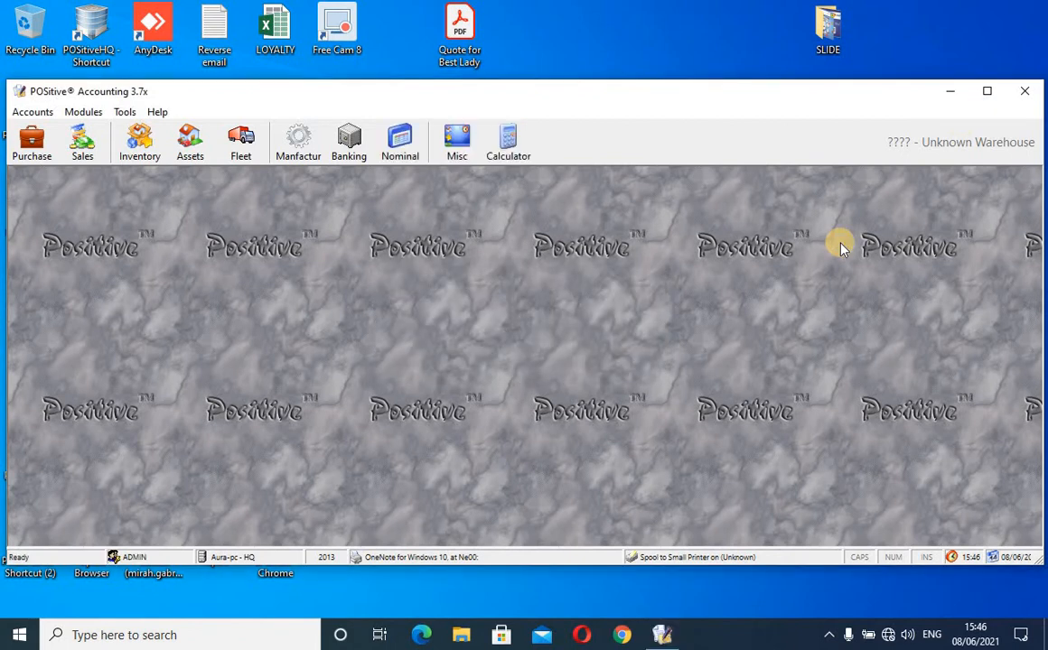
- Maximize the program window and switch to the Assets module, glancing at the Manager options
{"action": "left_click", "coordinate": [990, 94]}
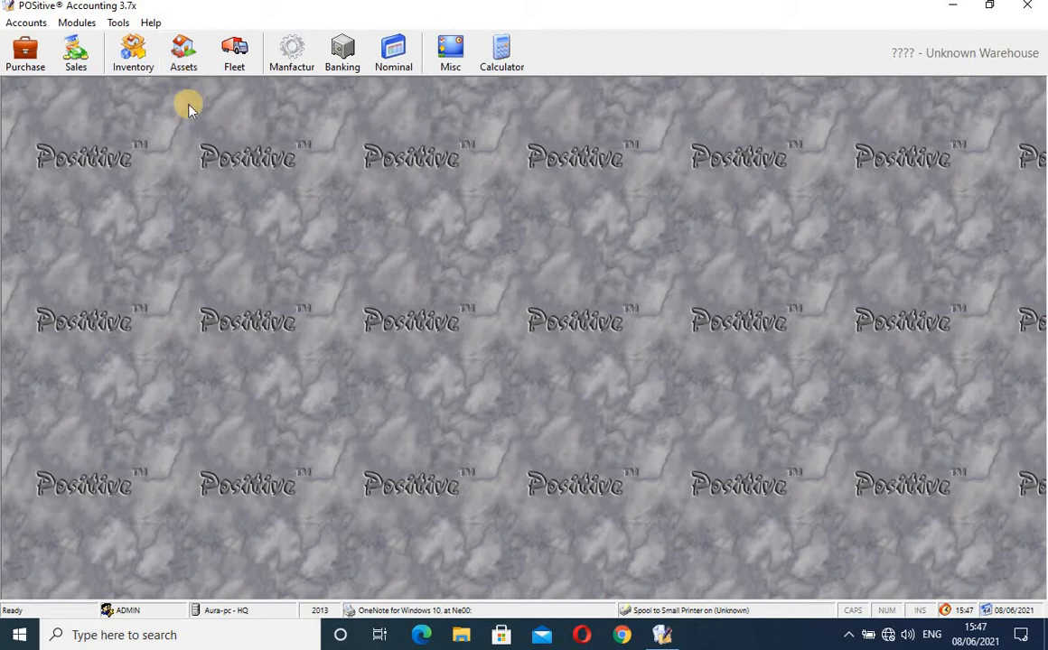
{"action": "left_click", "coordinate": [184, 56]}
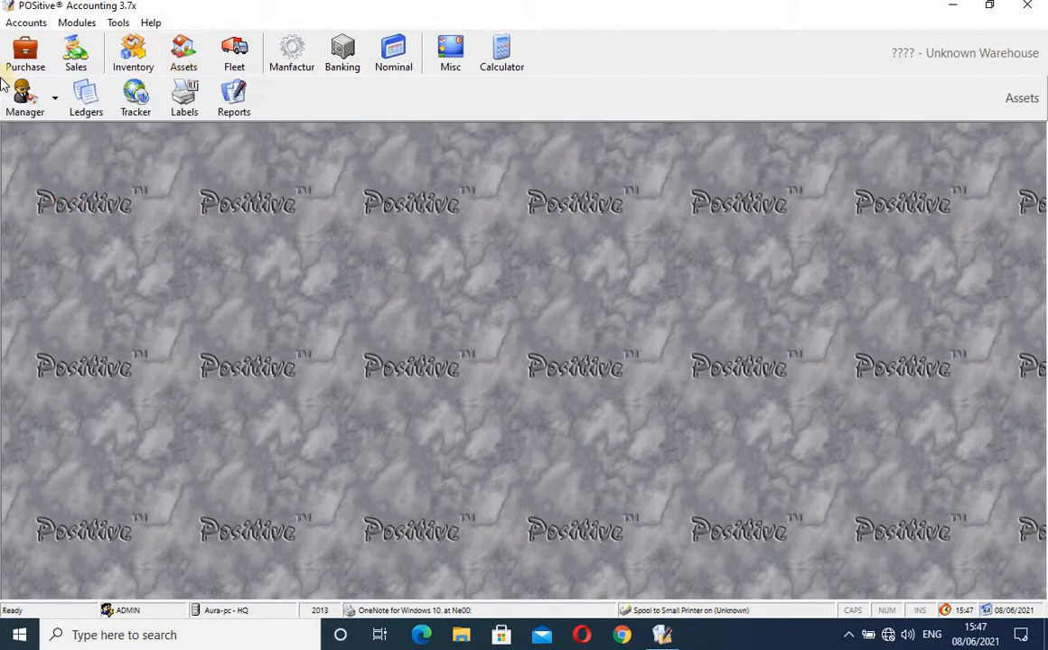
{"action": "left_click", "coordinate": [54, 103]}
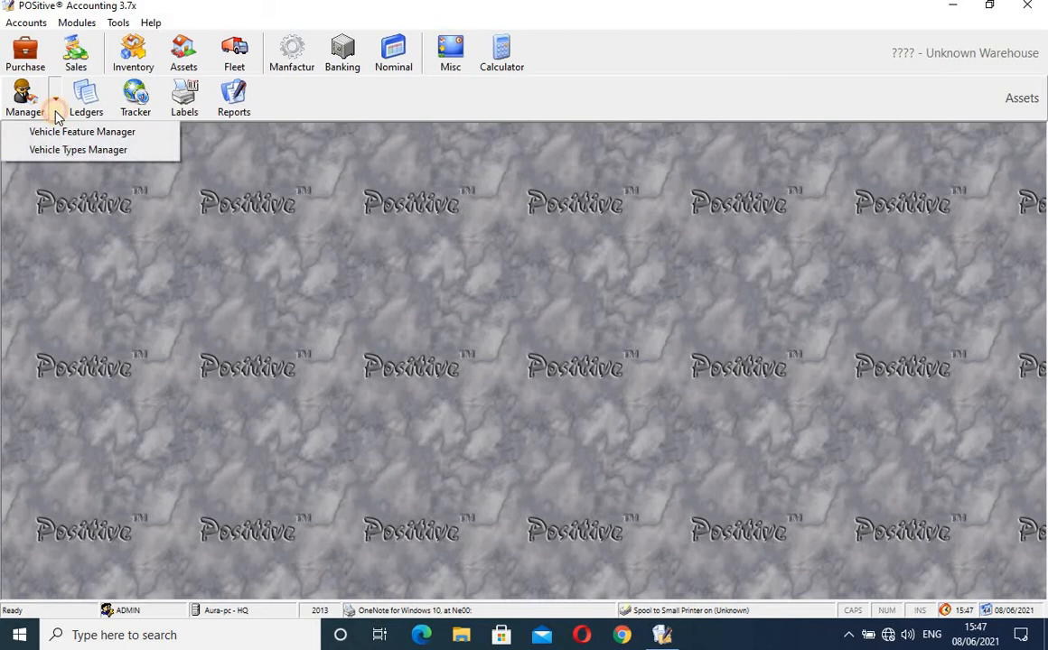
{"action": "left_click", "coordinate": [116, 208]}
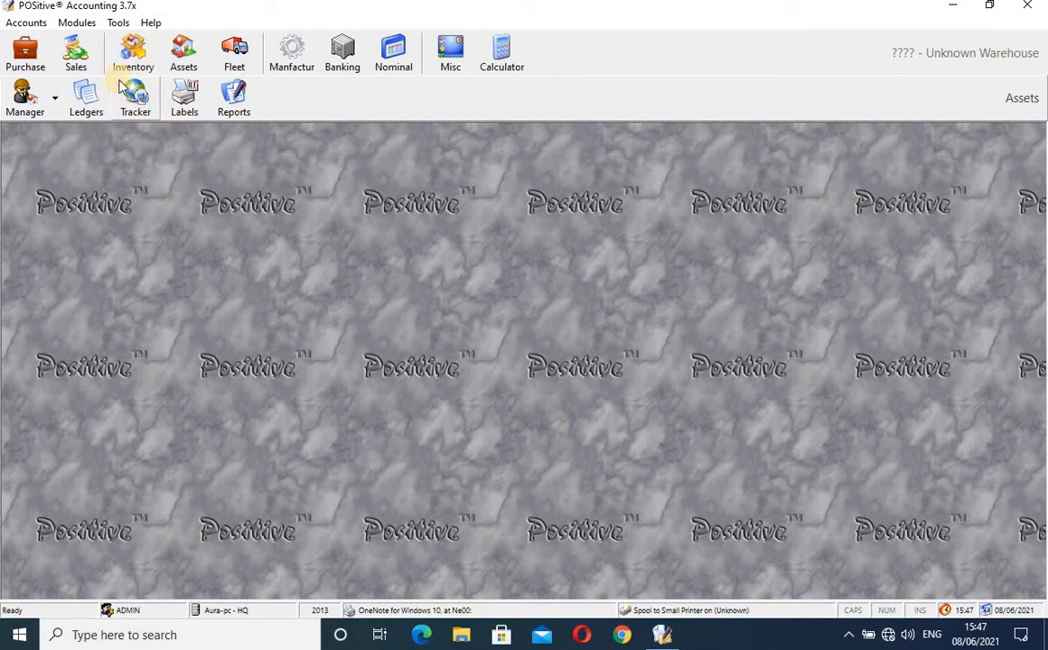
- Generate the Fixed Asset IDs Balances Summary with Group Warehouses ticked and branch set to ALL
{"action": "left_click", "coordinate": [234, 99]}
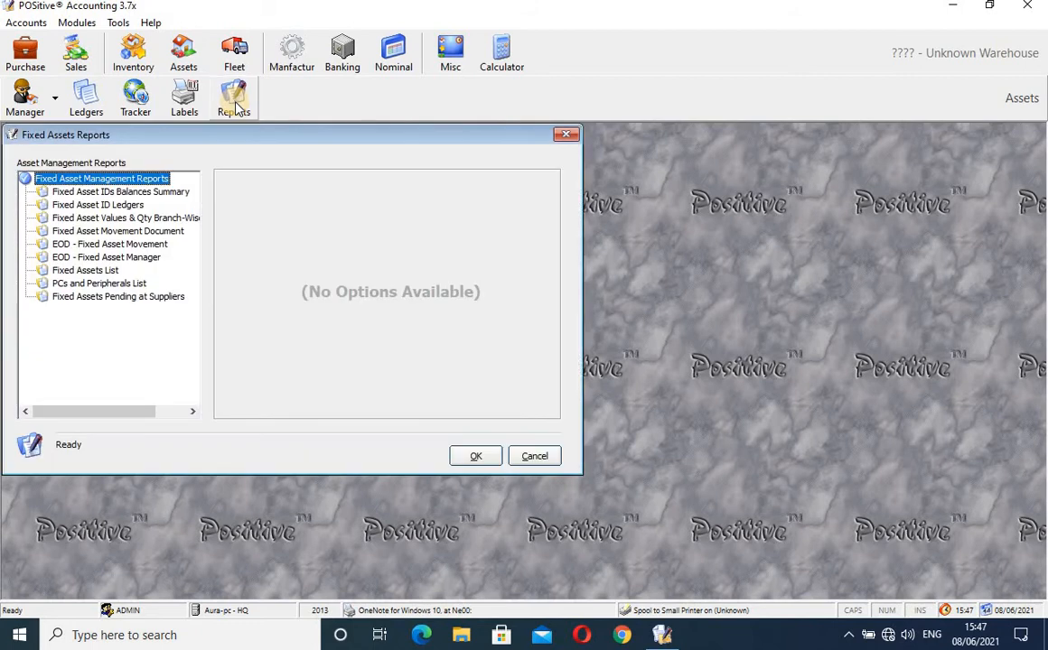
{"action": "left_click", "coordinate": [90, 191]}
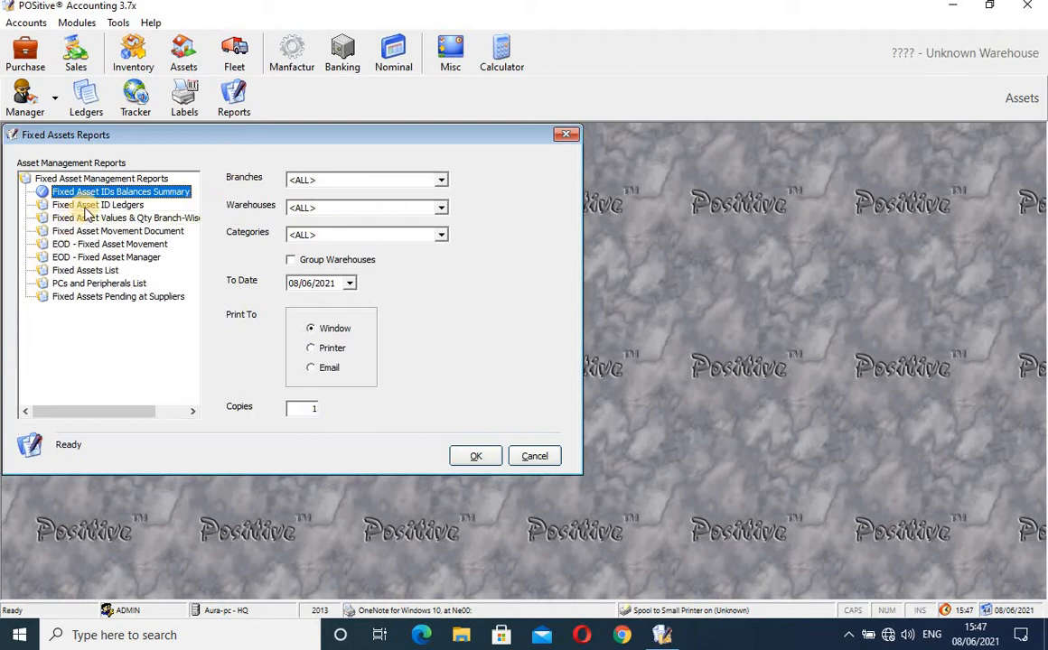
{"action": "left_click", "coordinate": [293, 261]}
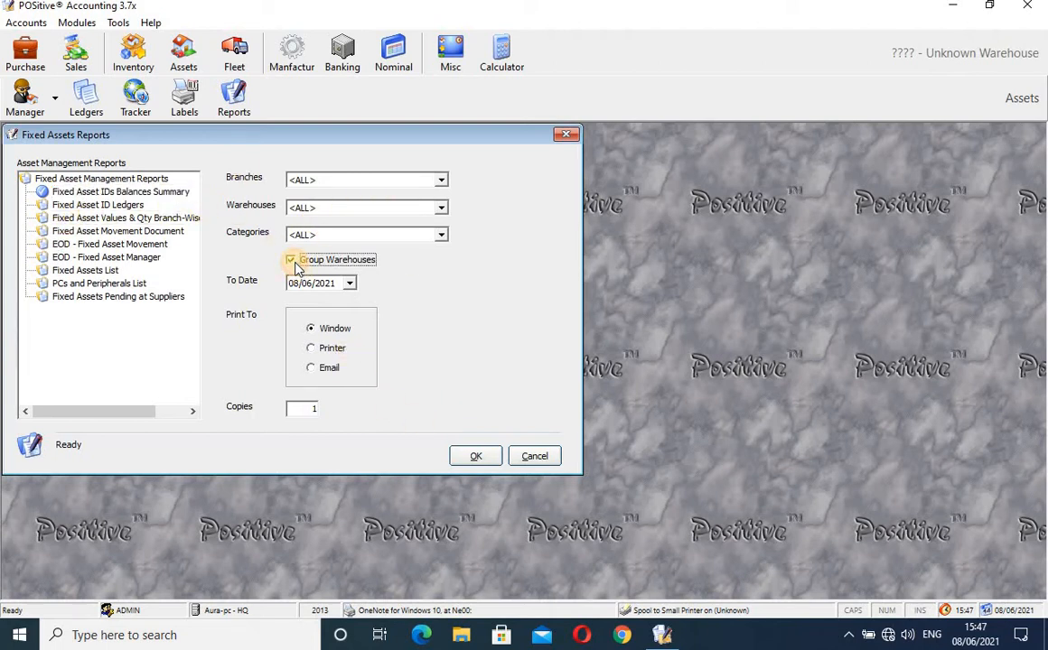
{"action": "left_click", "coordinate": [443, 180]}
{"action": "left_click", "coordinate": [445, 180]}
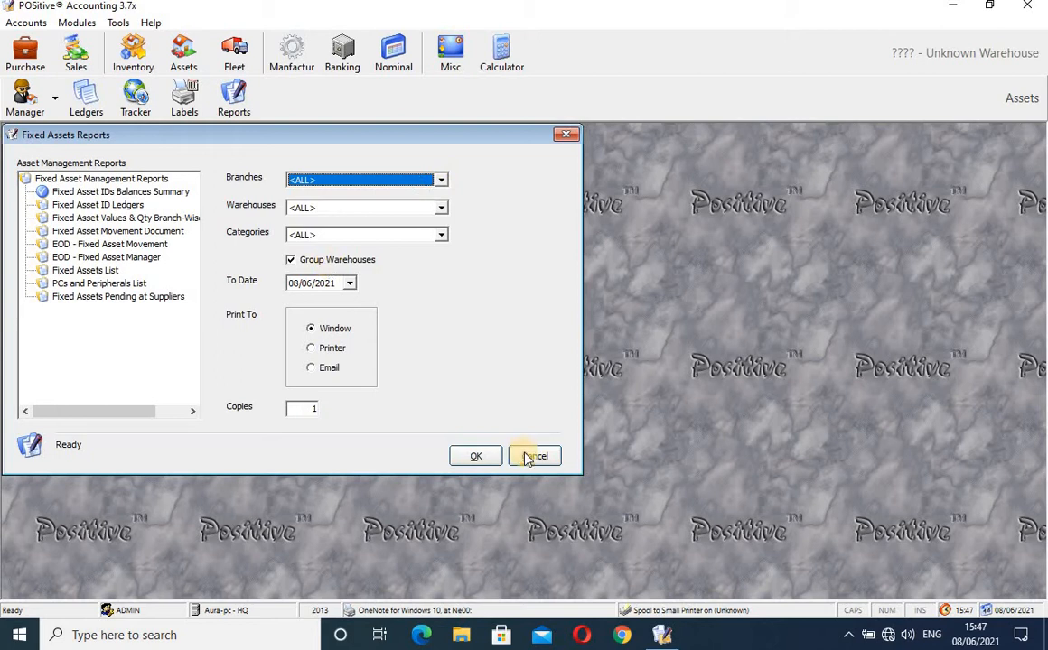
{"action": "left_click", "coordinate": [477, 457]}
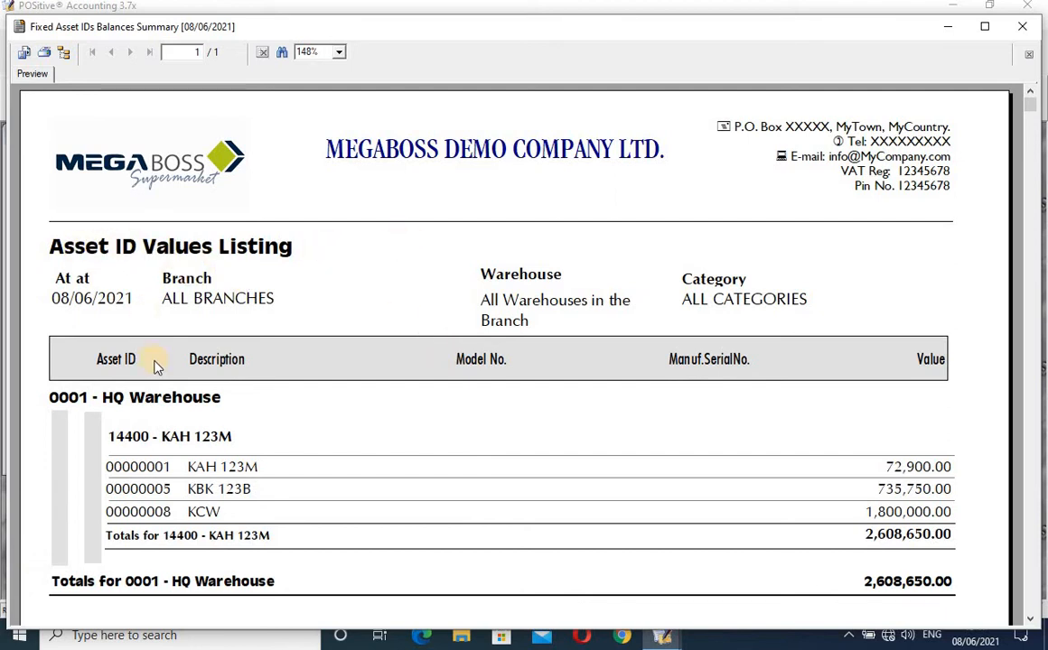
- Review the summary's Asset ID, Description and Model No. columns, then close the preview
{"action": "left_click", "coordinate": [109, 358]}
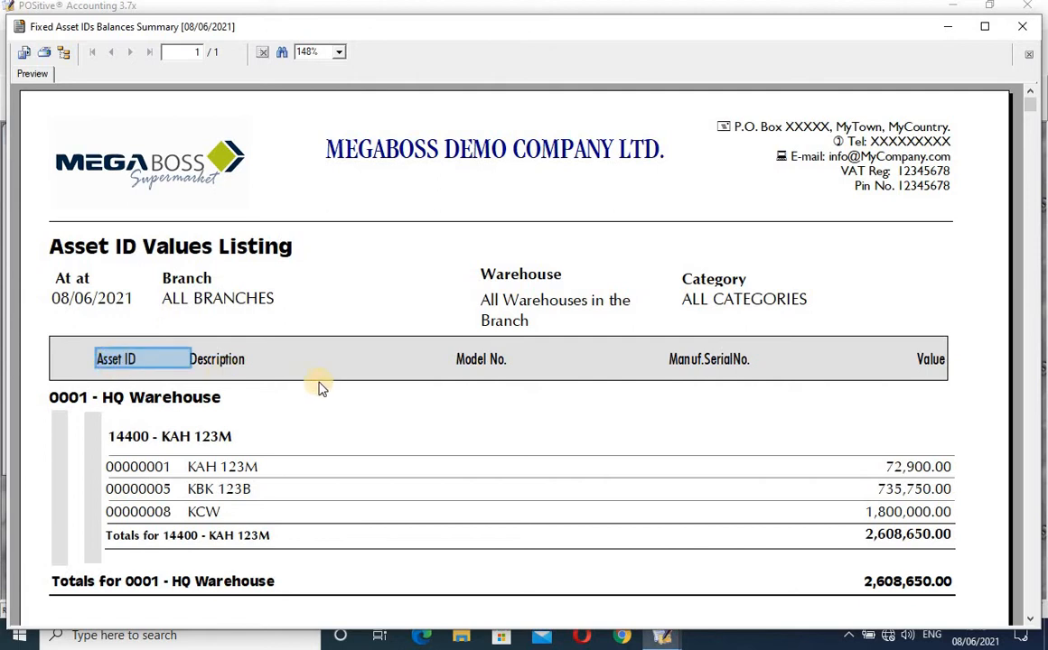
{"action": "left_click", "coordinate": [234, 362]}
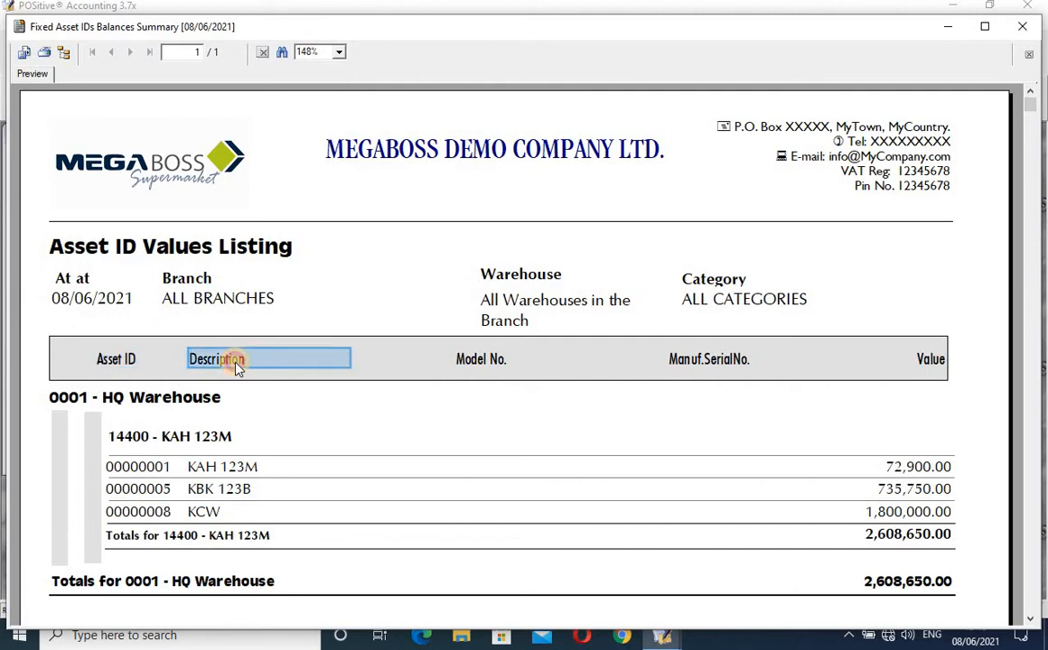
{"action": "left_click", "coordinate": [478, 359]}
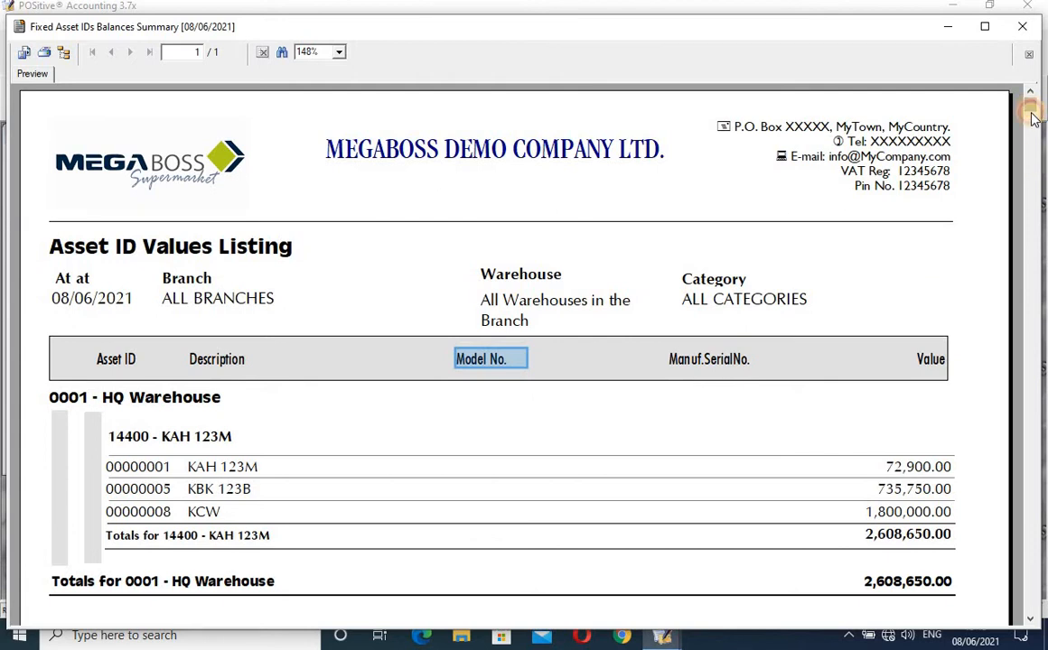
{"action": "left_click_drag", "start_coordinate": [1032, 117], "coordinate": [1029, 201]}
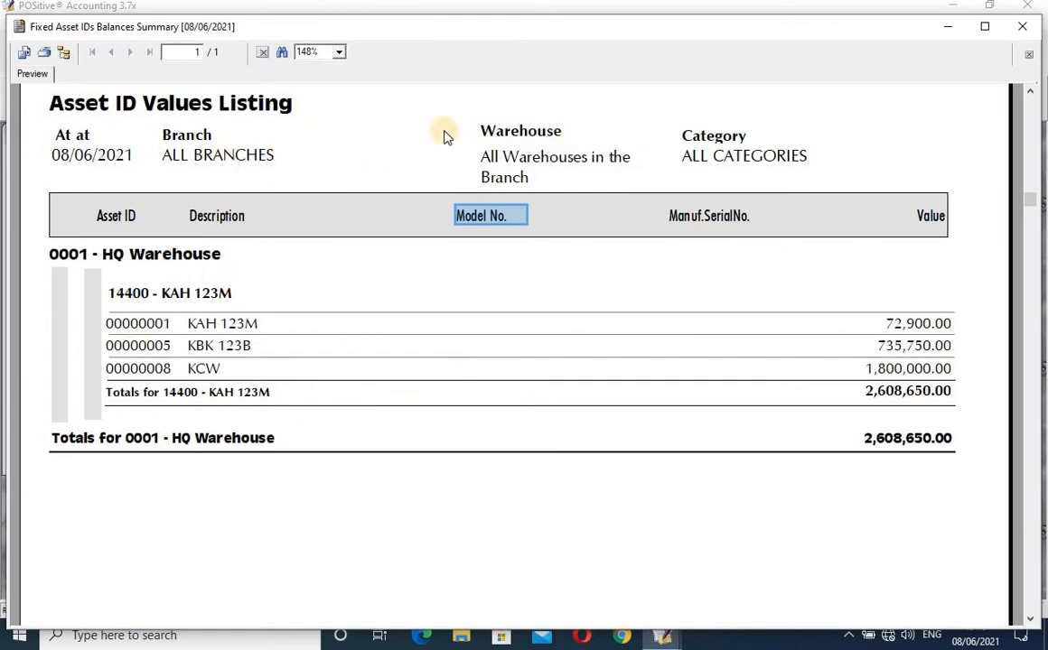
{"action": "left_click", "coordinate": [1021, 26]}
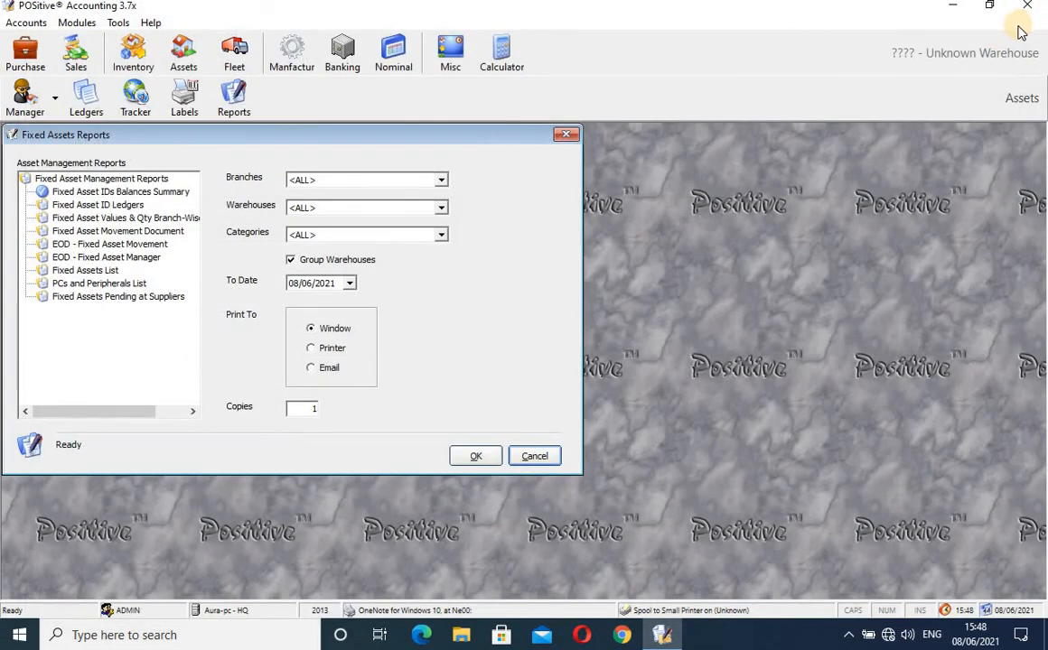
- Preview the Fixed Asset ID Ledgers report for 08/06/2021, then close it and the reports window
{"action": "left_click", "coordinate": [93, 206]}
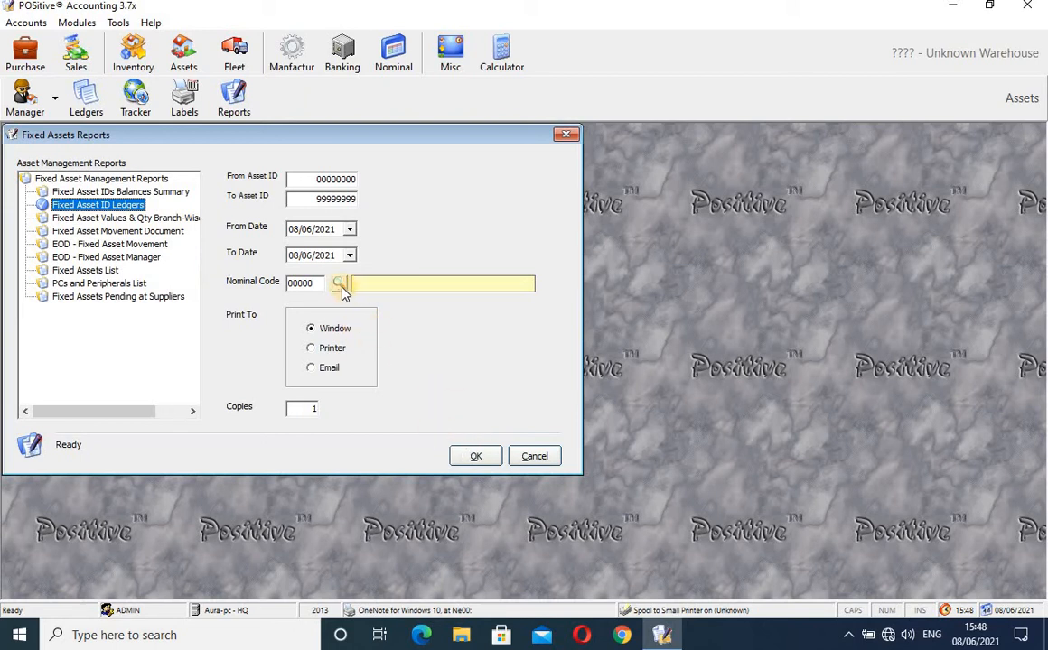
{"action": "left_click", "coordinate": [479, 456]}
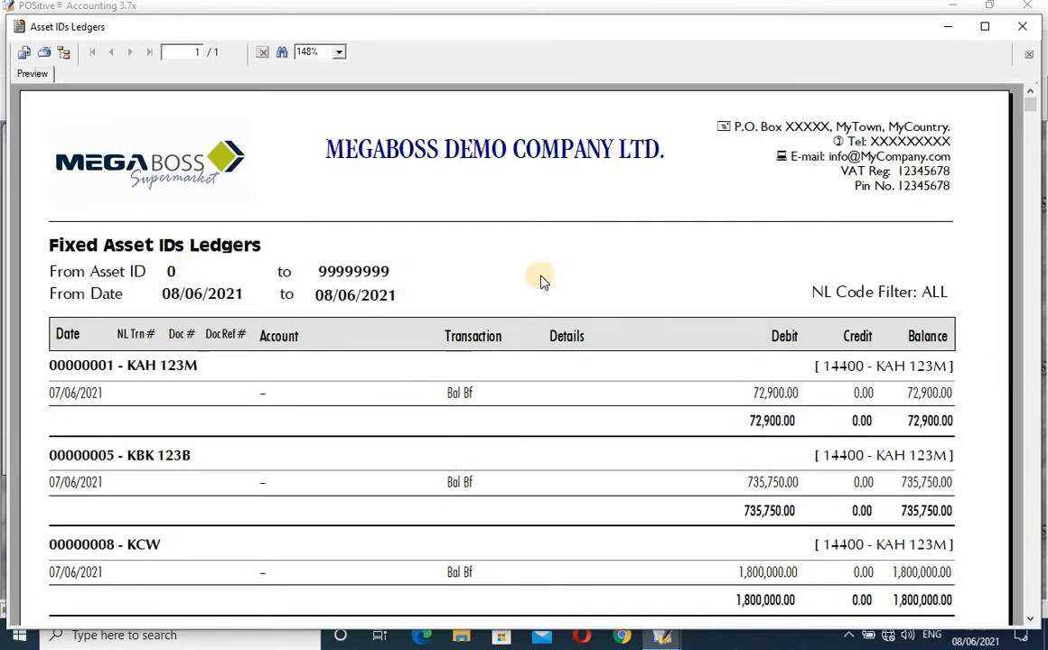
{"action": "mouse_move", "coordinate": [1029, 98]}
{"action": "left_mouse_down"}
{"action": "mouse_move", "coordinate": [1038, 226]}
{"action": "mouse_move", "coordinate": [1037, 99]}
{"action": "left_mouse_up"}
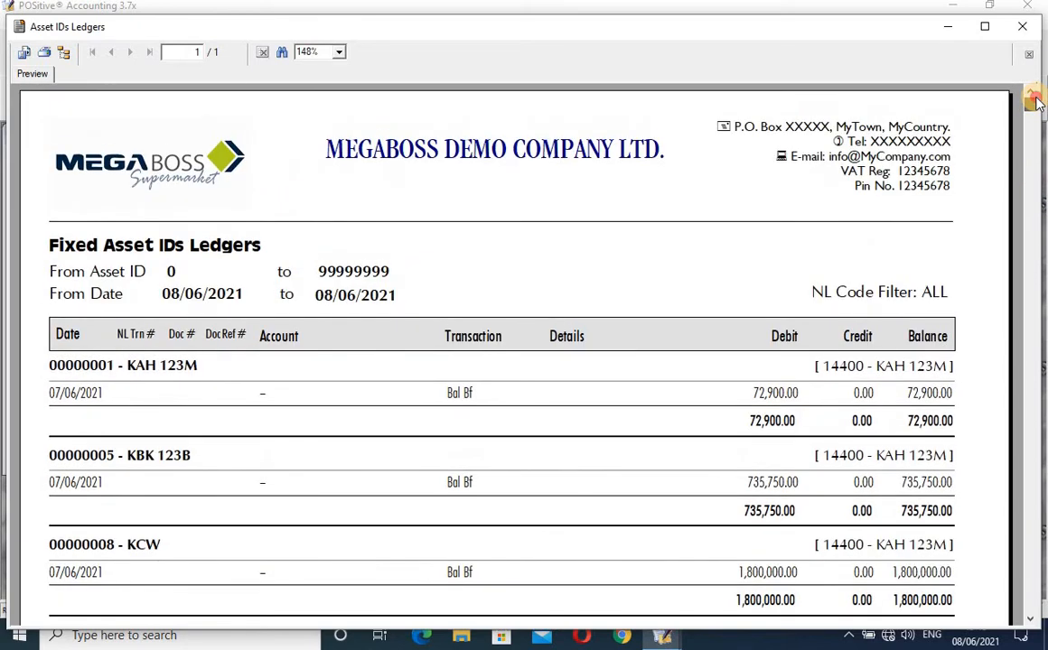
{"action": "left_click", "coordinate": [1023, 28]}
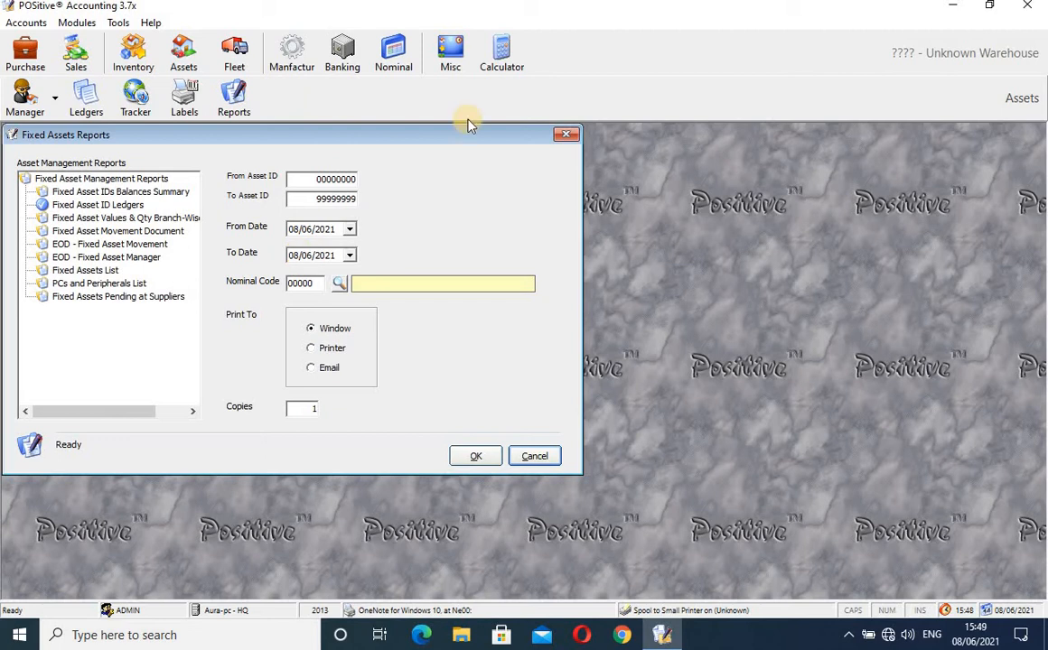
{"action": "left_click", "coordinate": [566, 135]}
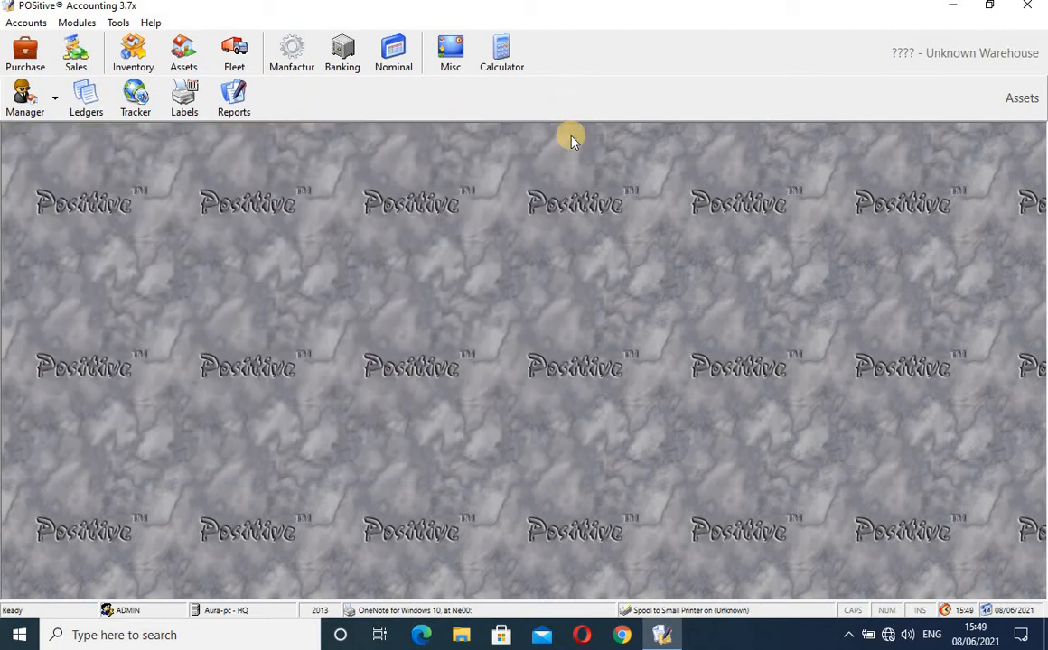
- Switch to Fleet Management and show the Vehicle Fuel Ratings Table
{"action": "left_click", "coordinate": [234, 51]}
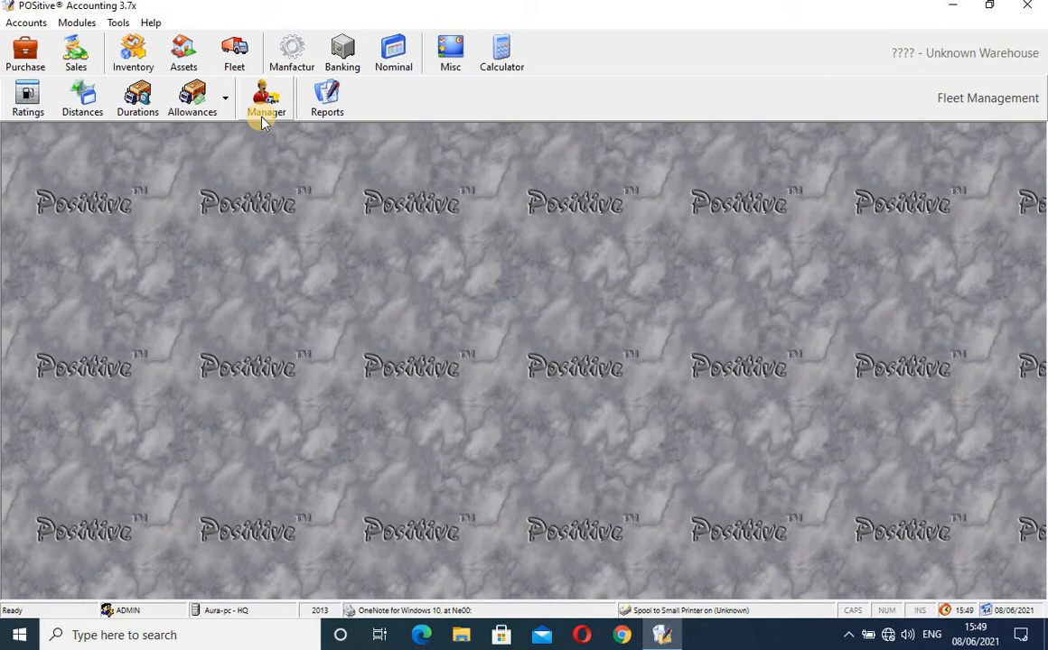
{"action": "left_click", "coordinate": [30, 104]}
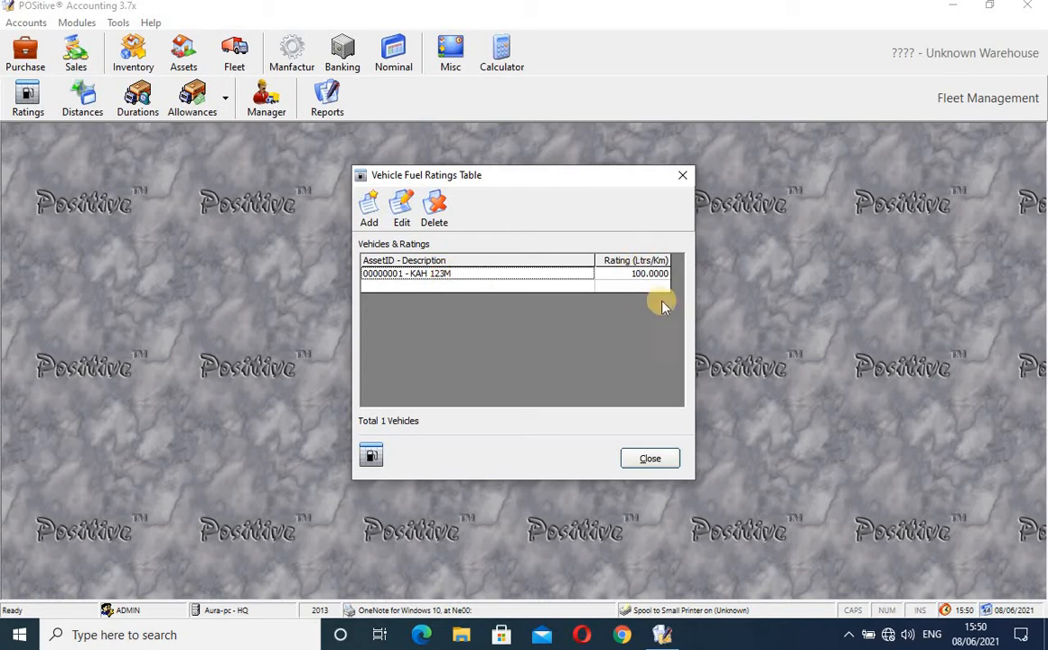
- Add a 100.0000 fuel rating for vehicle 00000001 KAH 123M, found by searching 'kah'
{"action": "left_click", "coordinate": [369, 213]}
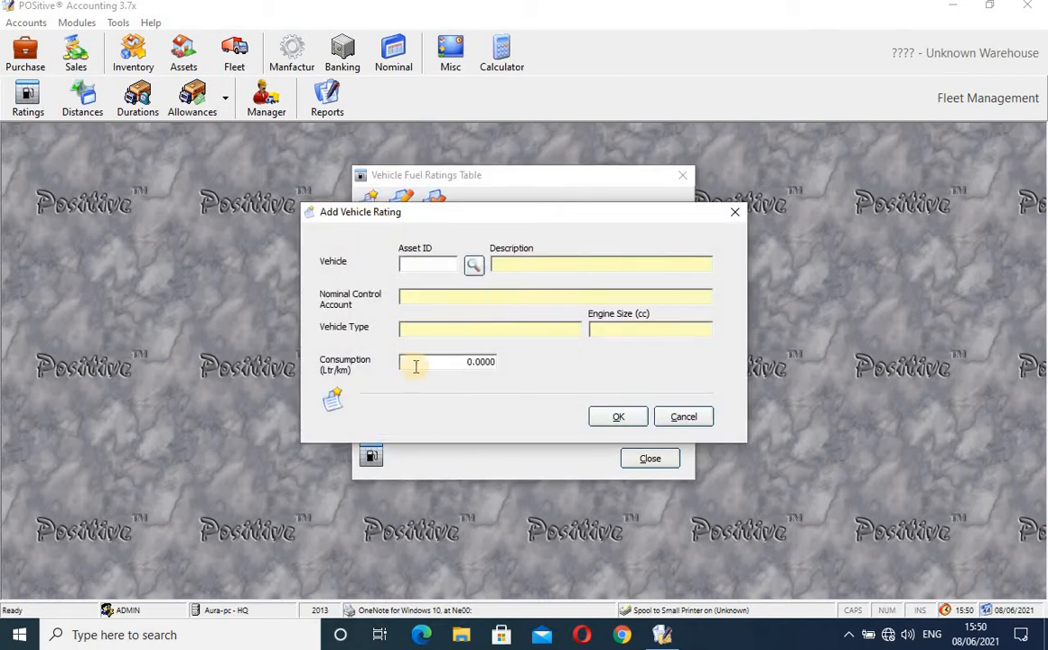
{"action": "left_click", "coordinate": [737, 213]}
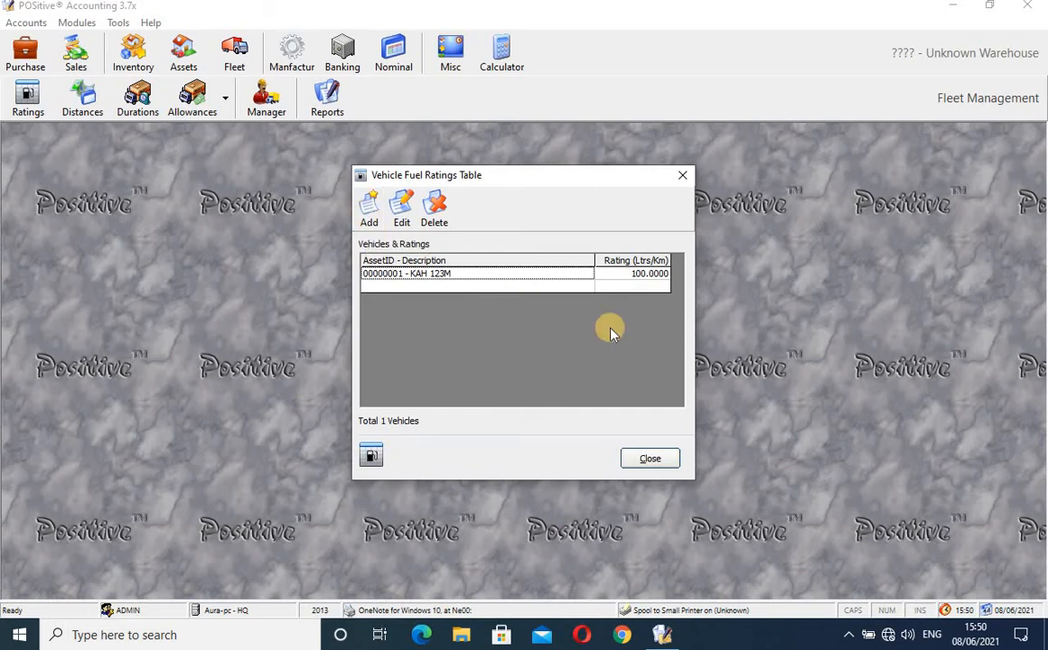
{"action": "left_click", "coordinate": [652, 275]}
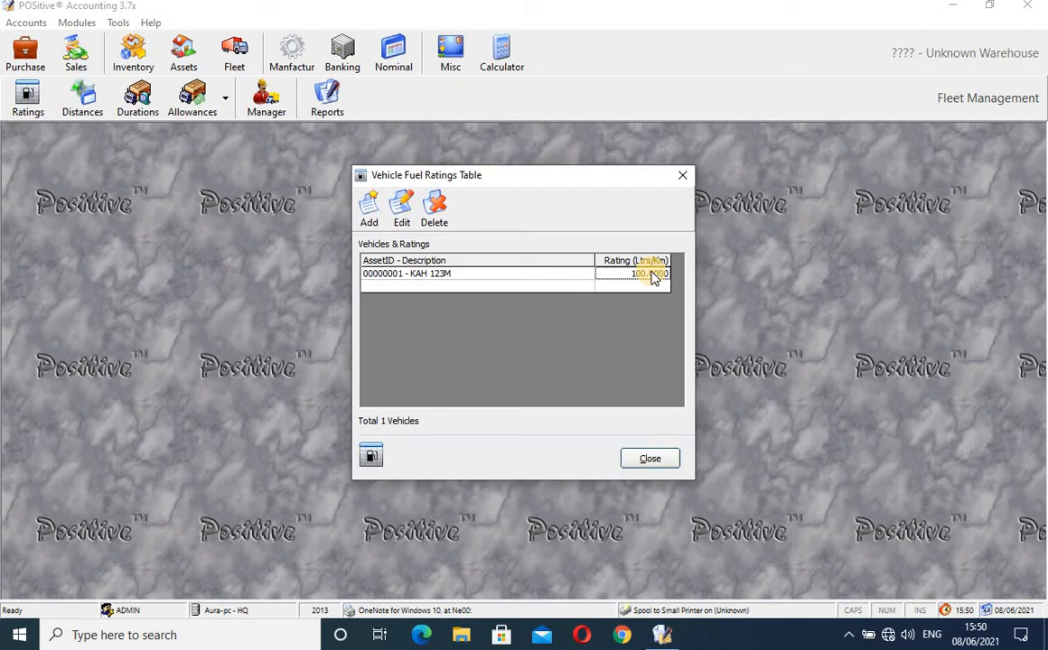
{"action": "left_click", "coordinate": [372, 210]}
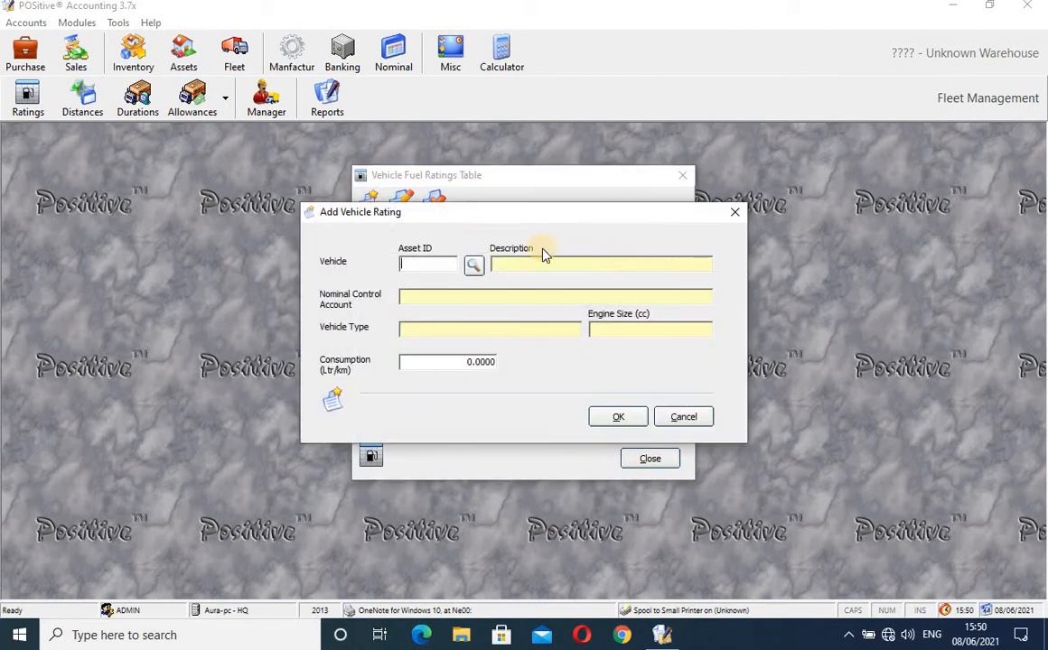
{"action": "left_click", "coordinate": [472, 266]}
{"action": "type", "text": "k"}
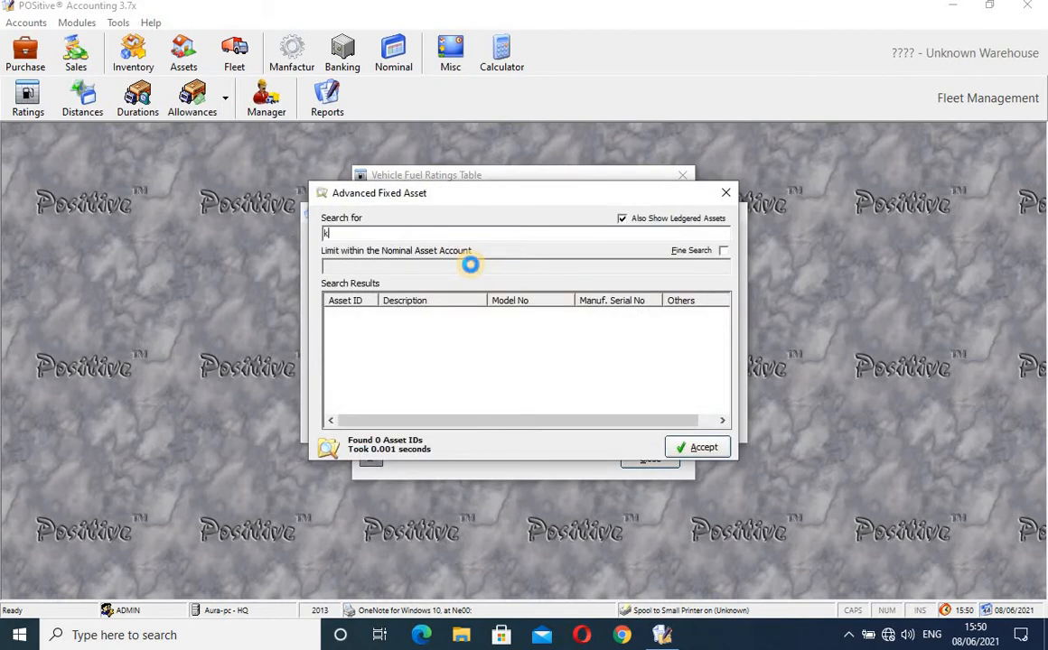
{"action": "type", "text": "ah"}
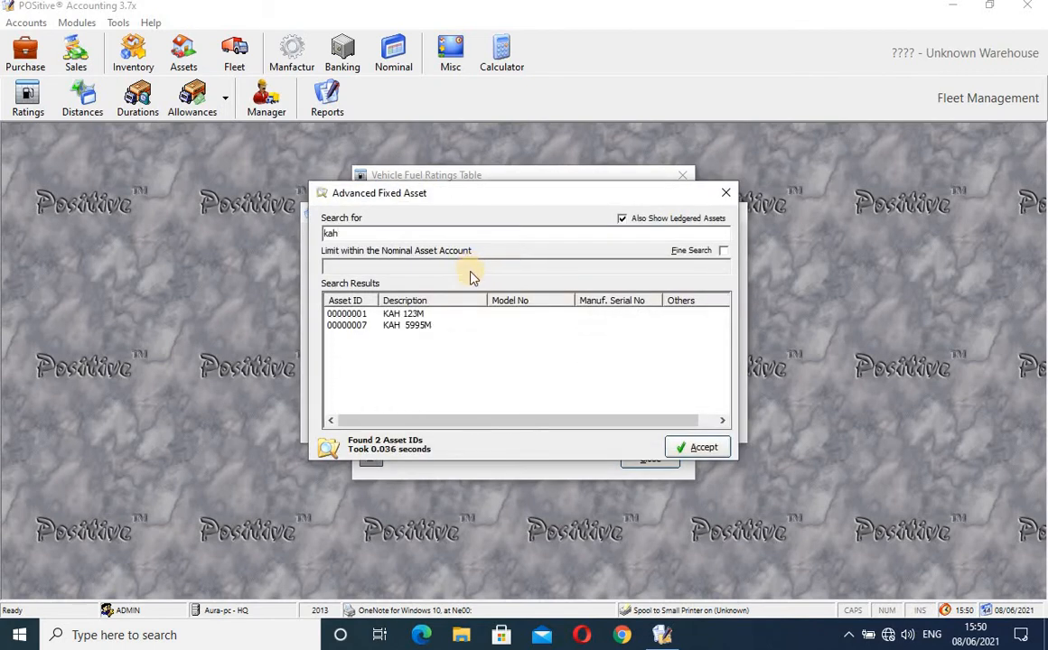
{"action": "left_click", "coordinate": [428, 314]}
{"action": "left_click", "coordinate": [703, 447]}
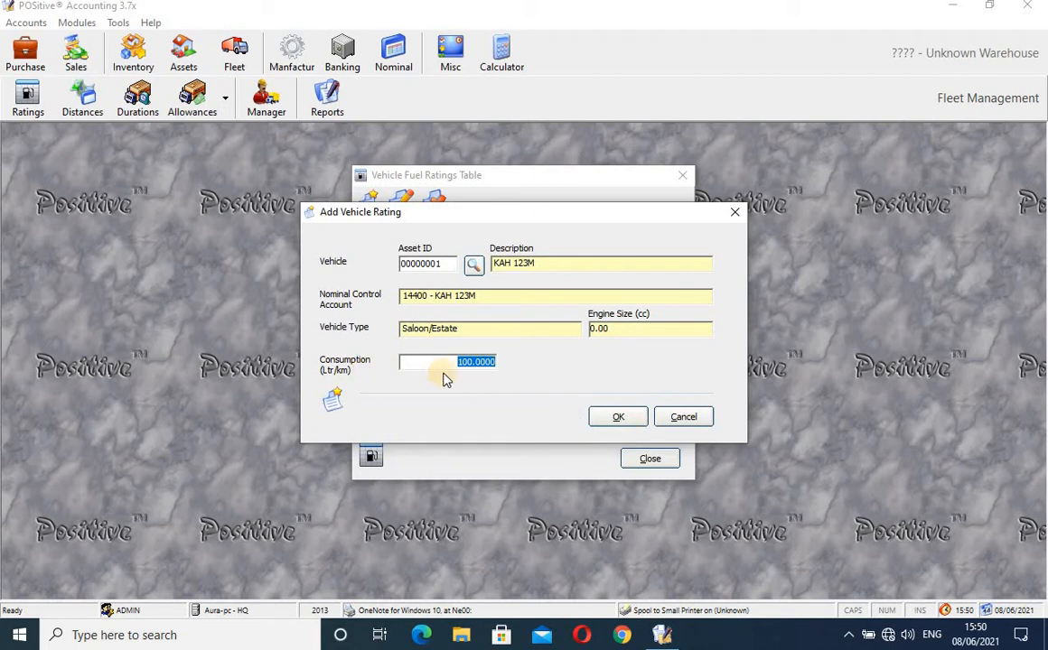
{"action": "left_click", "coordinate": [487, 362]}
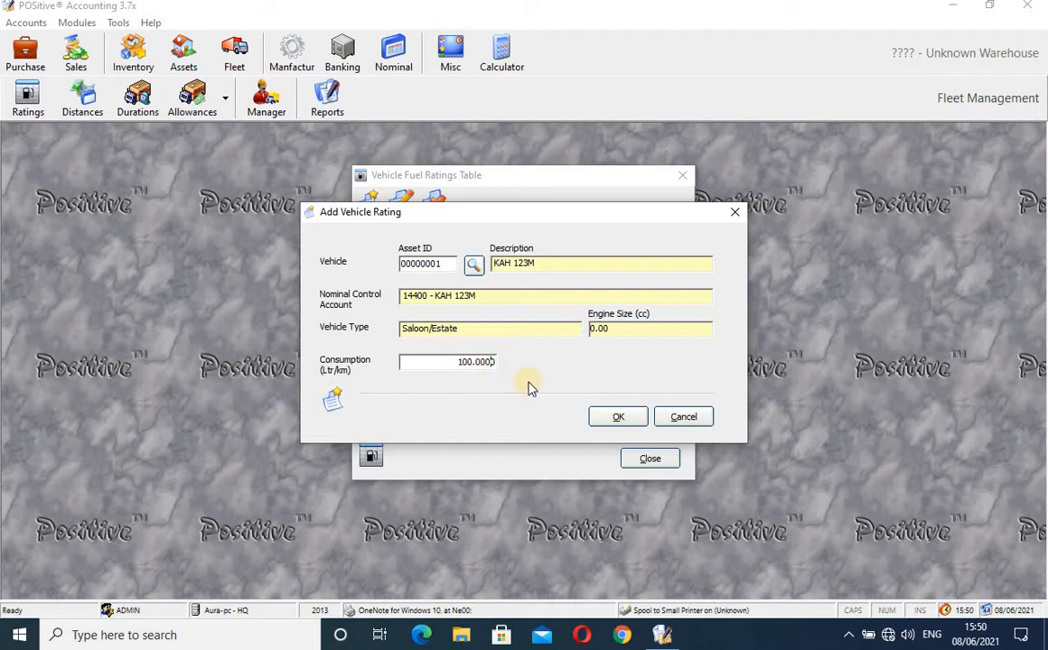
{"action": "left_click", "coordinate": [614, 417]}
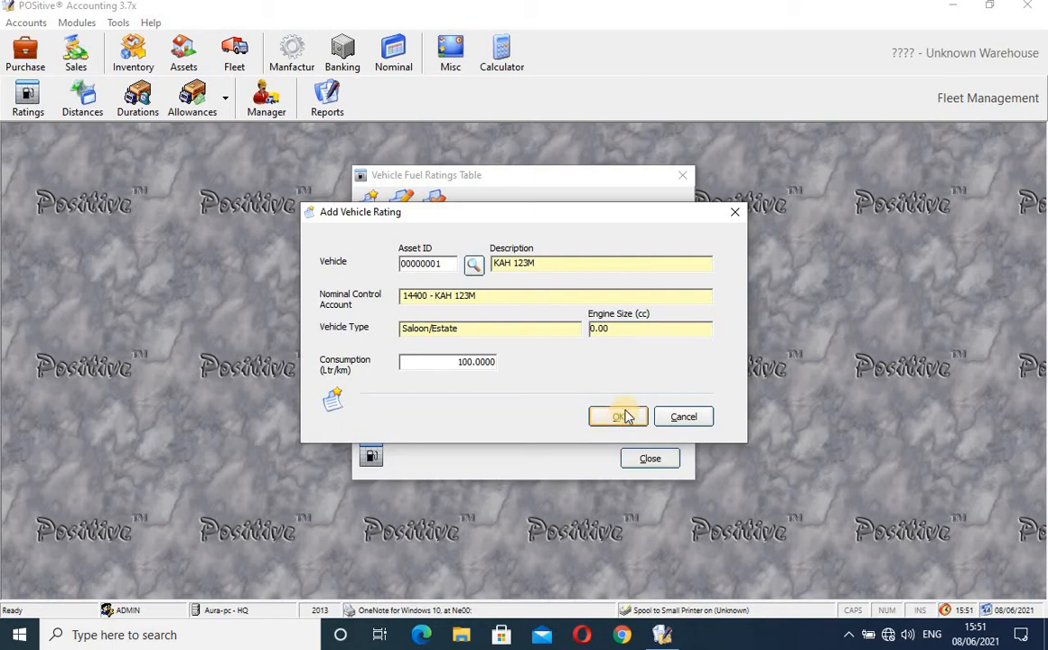
{"action": "left_click", "coordinate": [602, 416]}
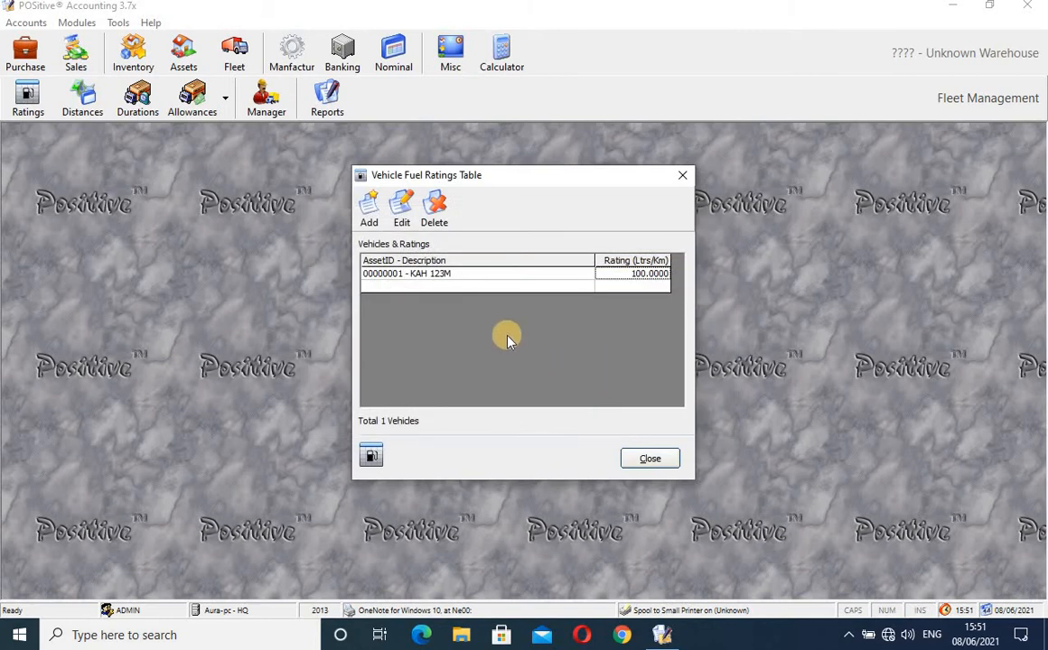
- Check the KAH 123M rating row, then close the fuel ratings table
{"action": "left_click", "coordinate": [452, 273]}
{"action": "left_click", "coordinate": [617, 279]}
{"action": "left_click", "coordinate": [679, 176]}
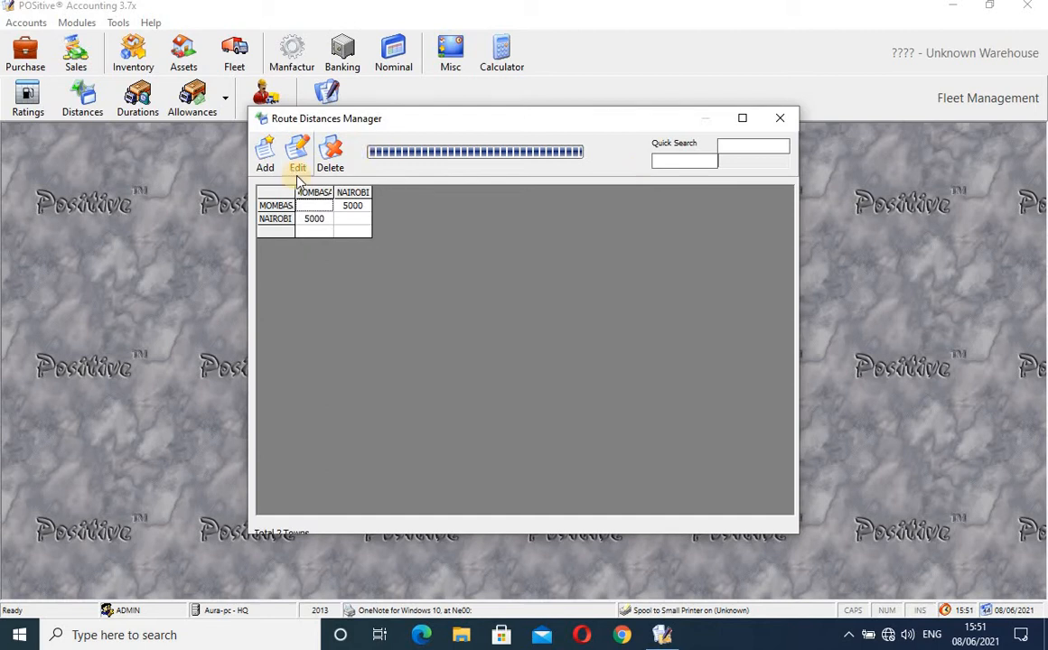
- Inspect the route grid cells, confirming 5000 between MOMBASA and NAIROBI both ways
{"action": "left_click", "coordinate": [352, 205]}
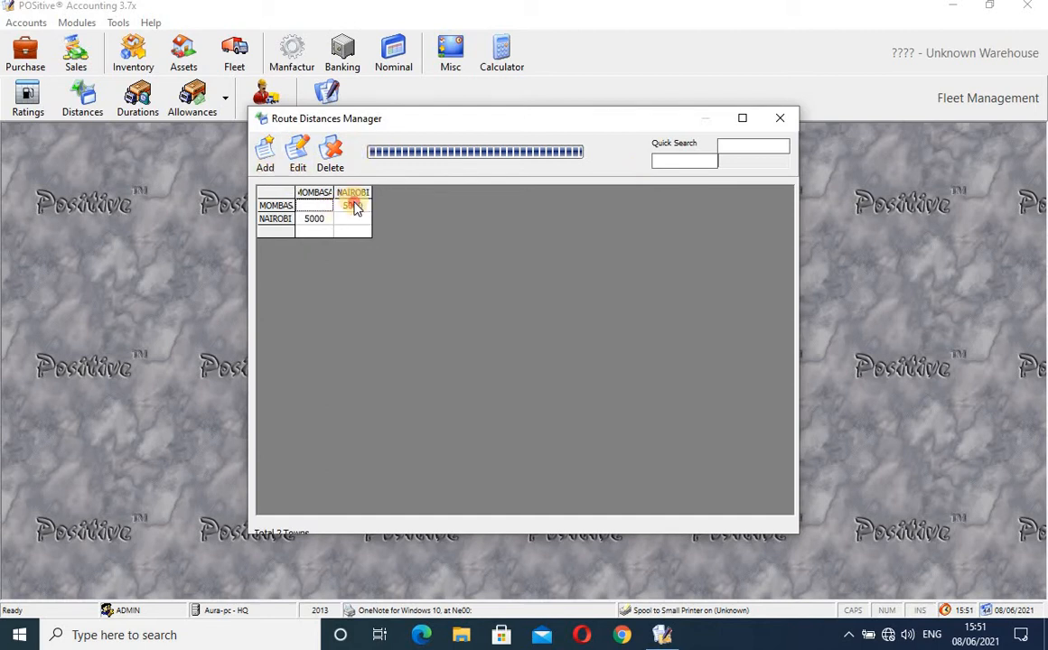
{"action": "left_click", "coordinate": [313, 220]}
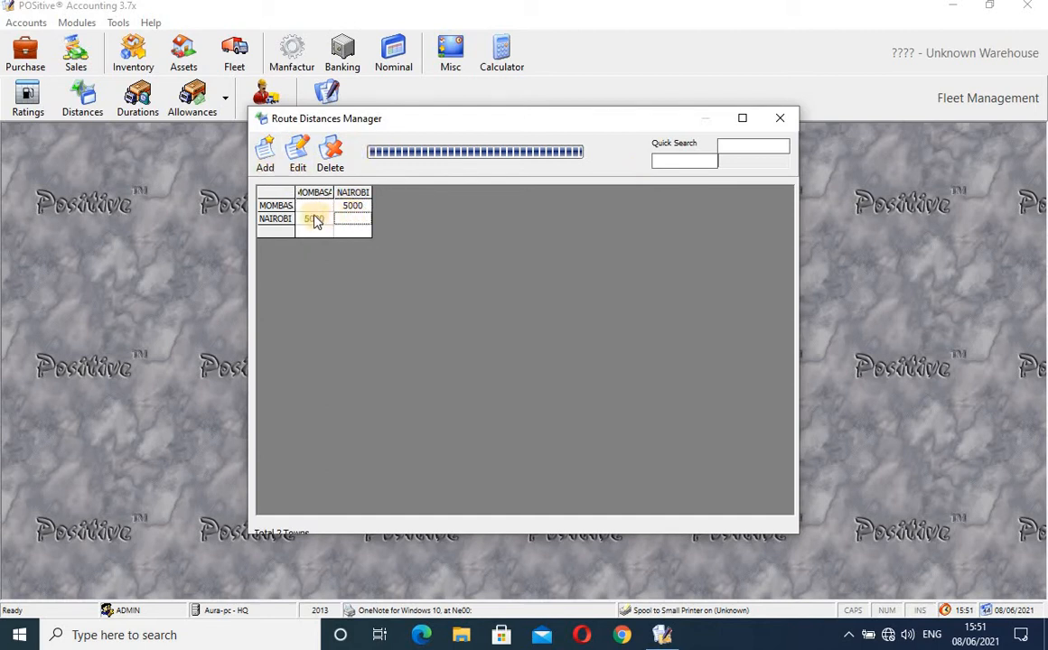
{"action": "left_click", "coordinate": [316, 205]}
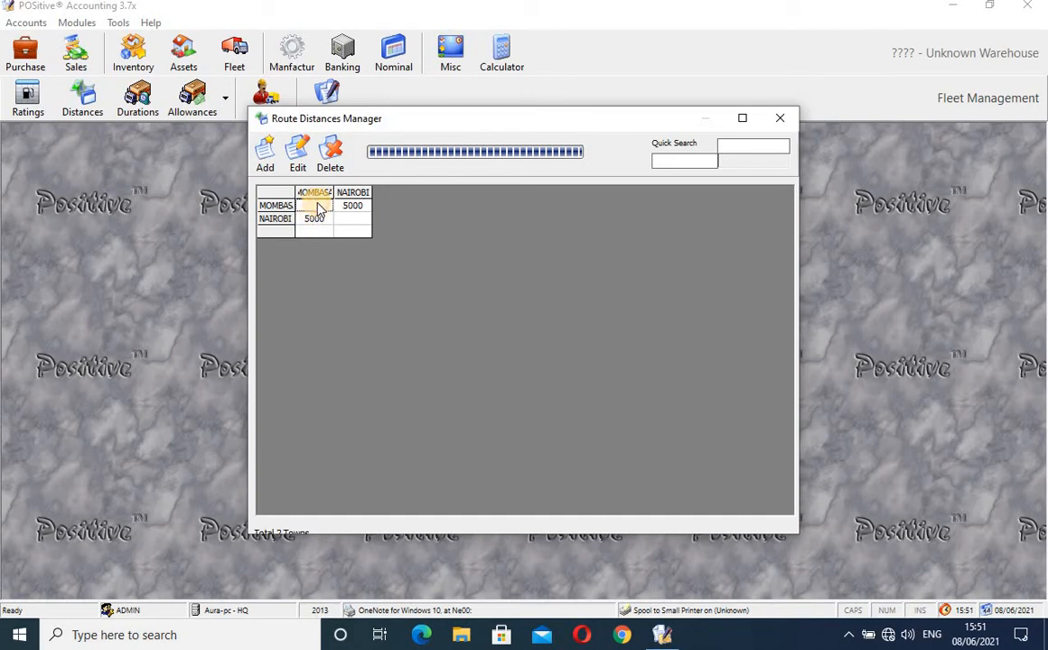
{"action": "left_click", "coordinate": [356, 207]}
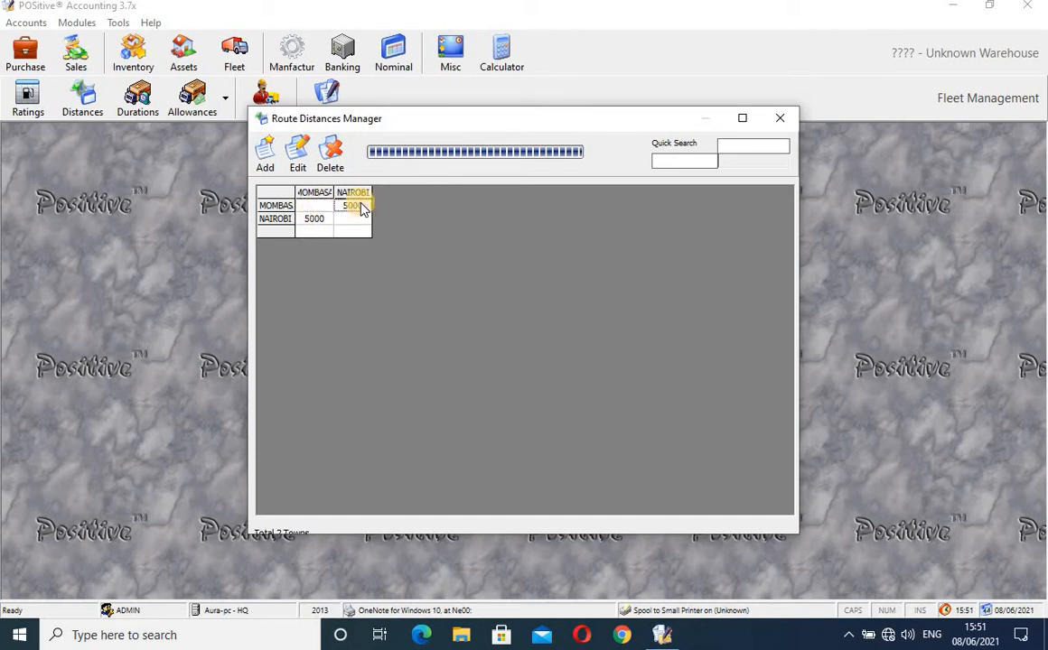
{"action": "left_click", "coordinate": [322, 221]}
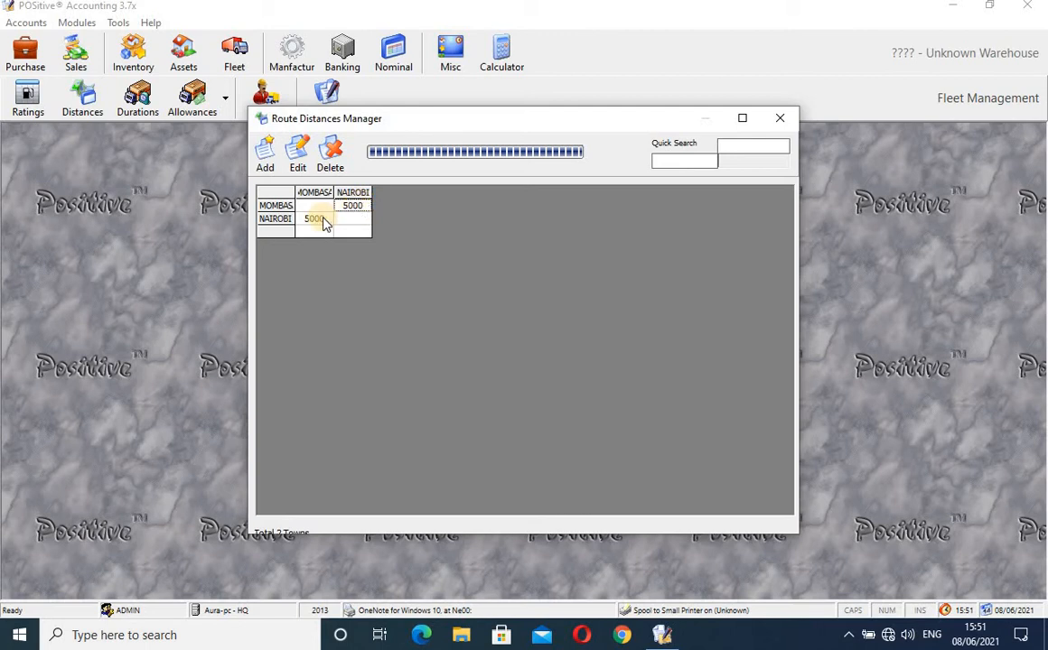
{"action": "left_click", "coordinate": [349, 221]}
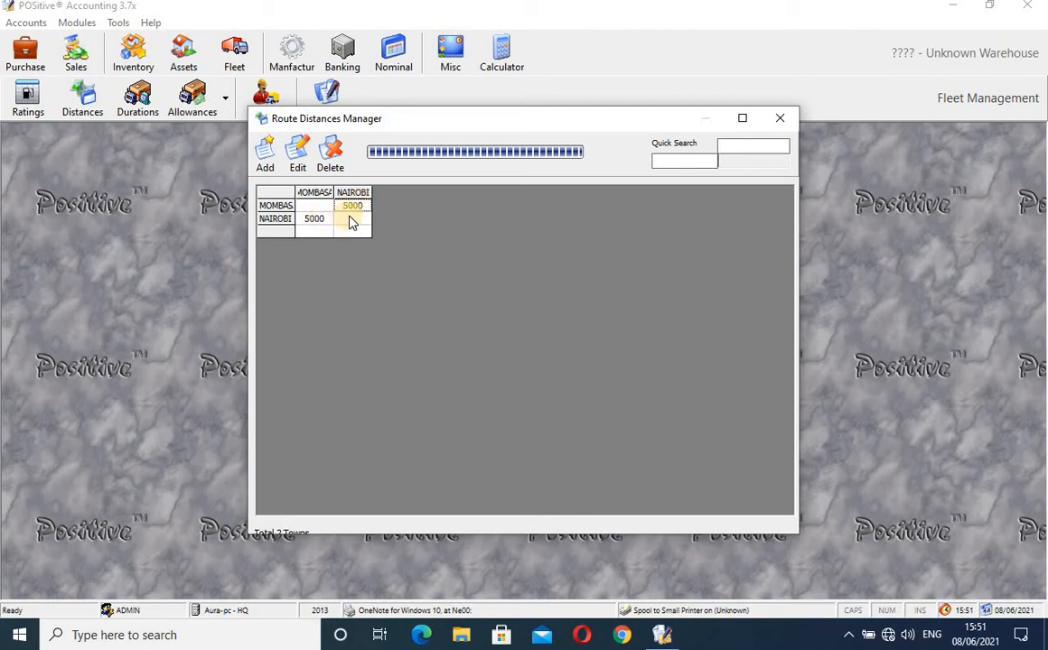
{"action": "left_click", "coordinate": [352, 221]}
{"action": "left_click", "coordinate": [313, 206]}
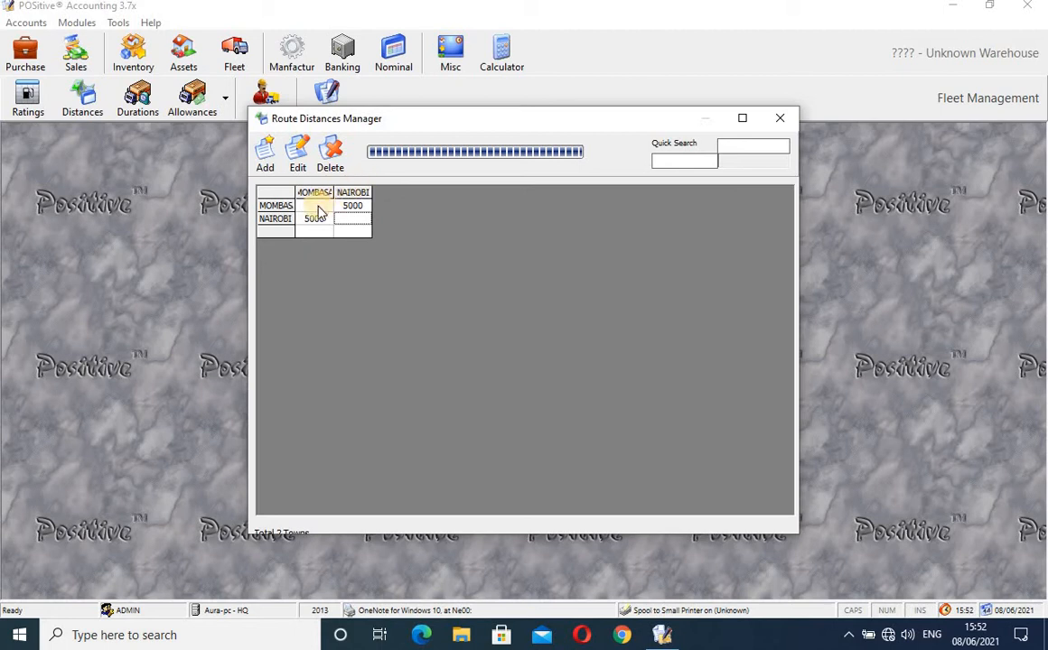
{"action": "left_click", "coordinate": [350, 209]}
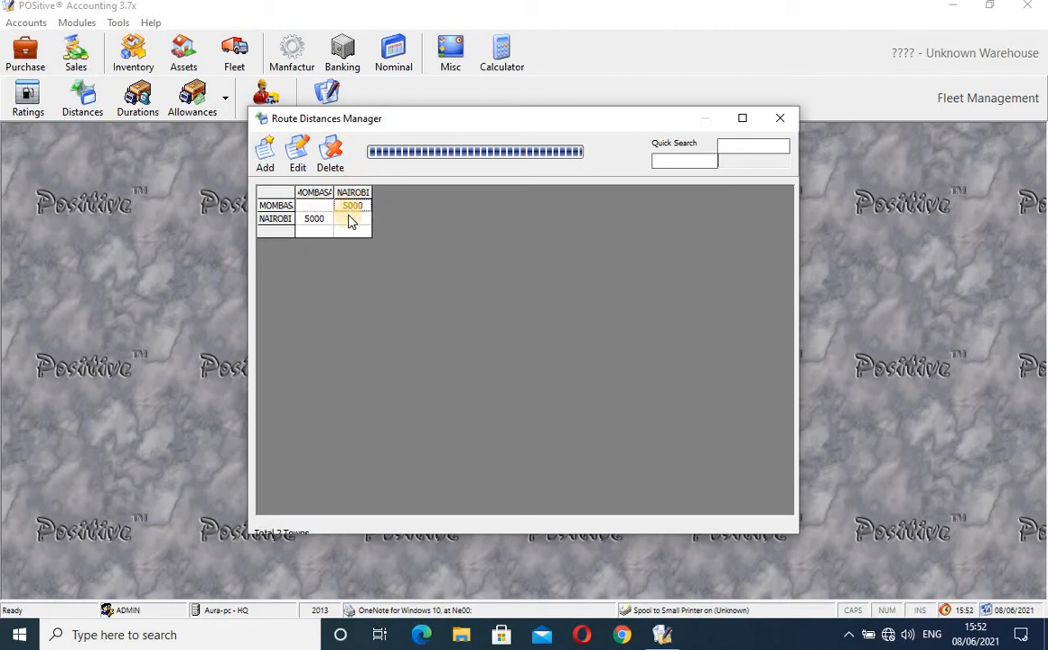
{"action": "left_click", "coordinate": [350, 219]}
{"action": "left_click", "coordinate": [324, 220]}
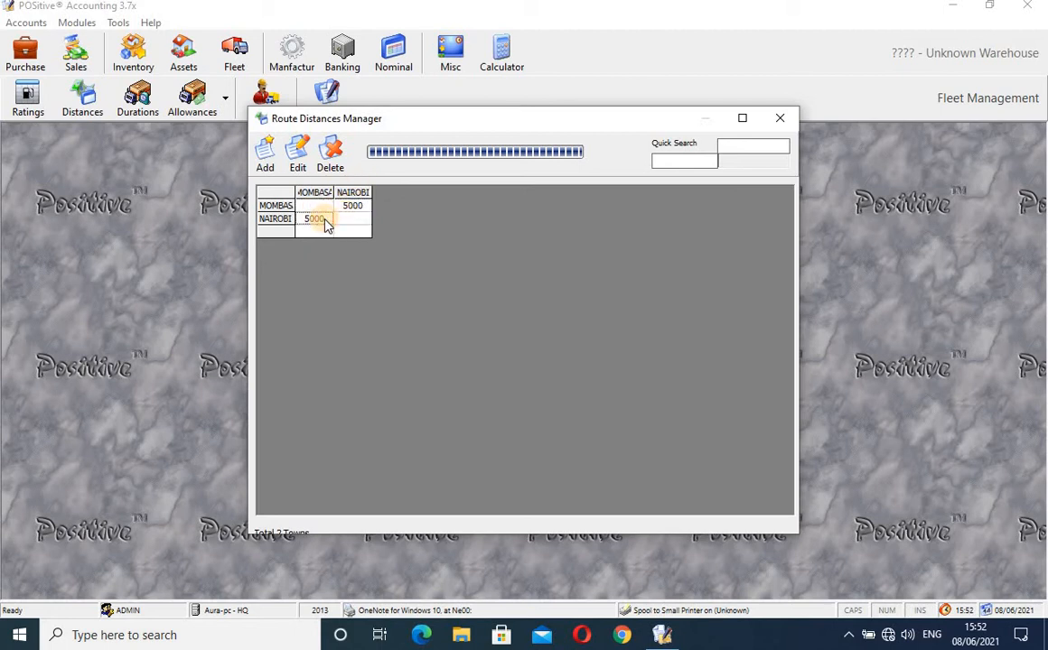
- Add a 200 km route distance from KISUMU to KERICHO
{"action": "left_click", "coordinate": [267, 155]}
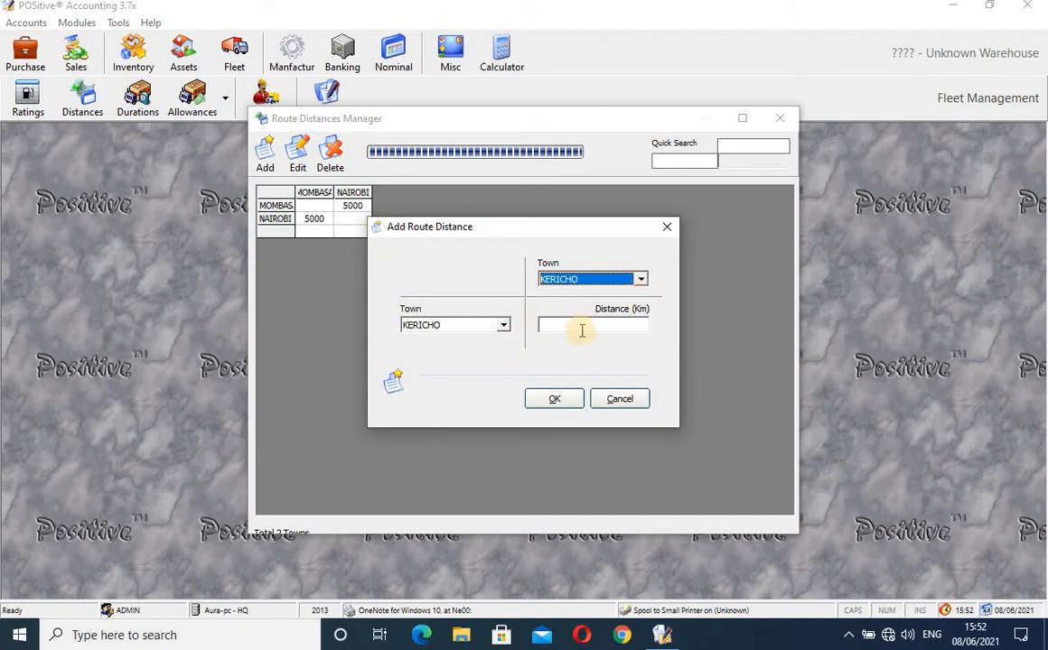
{"action": "left_click", "coordinate": [503, 329]}
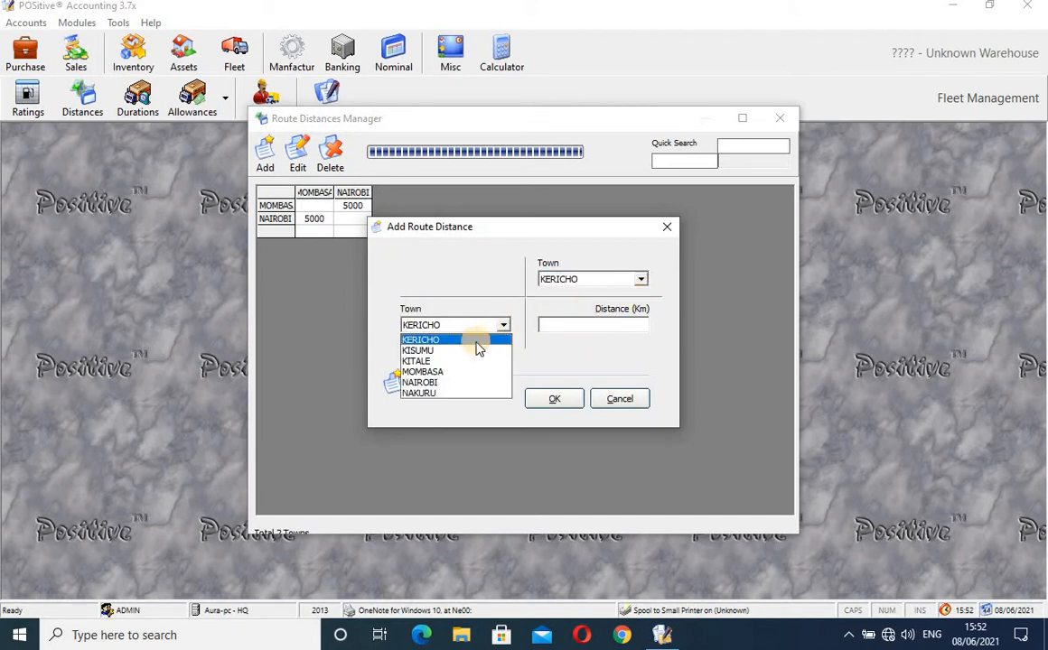
{"action": "left_click", "coordinate": [476, 352]}
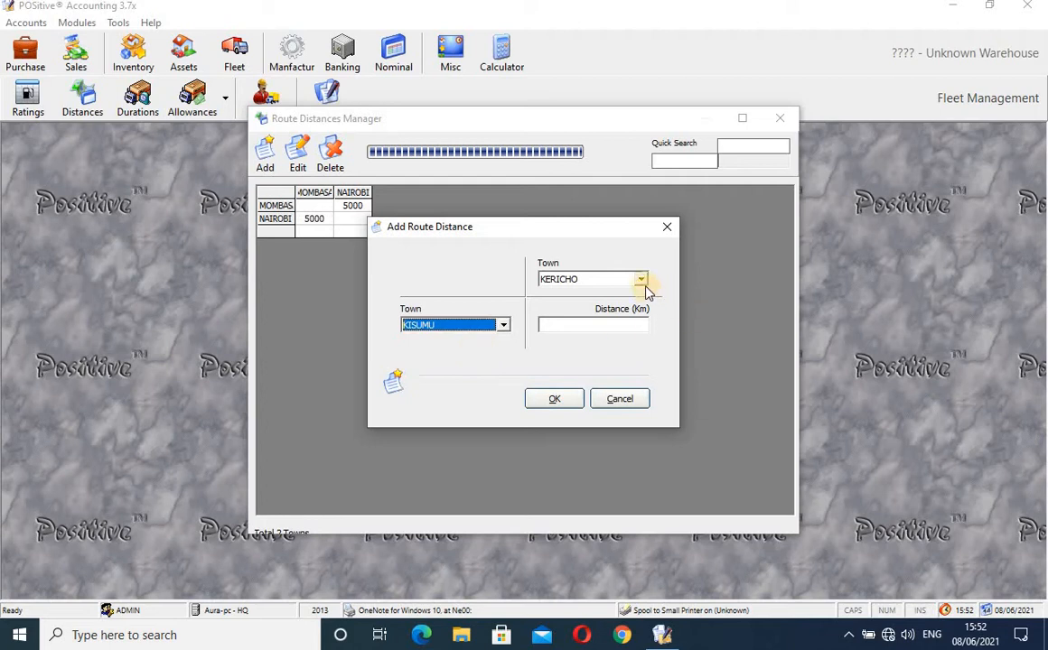
{"action": "left_click", "coordinate": [593, 322]}
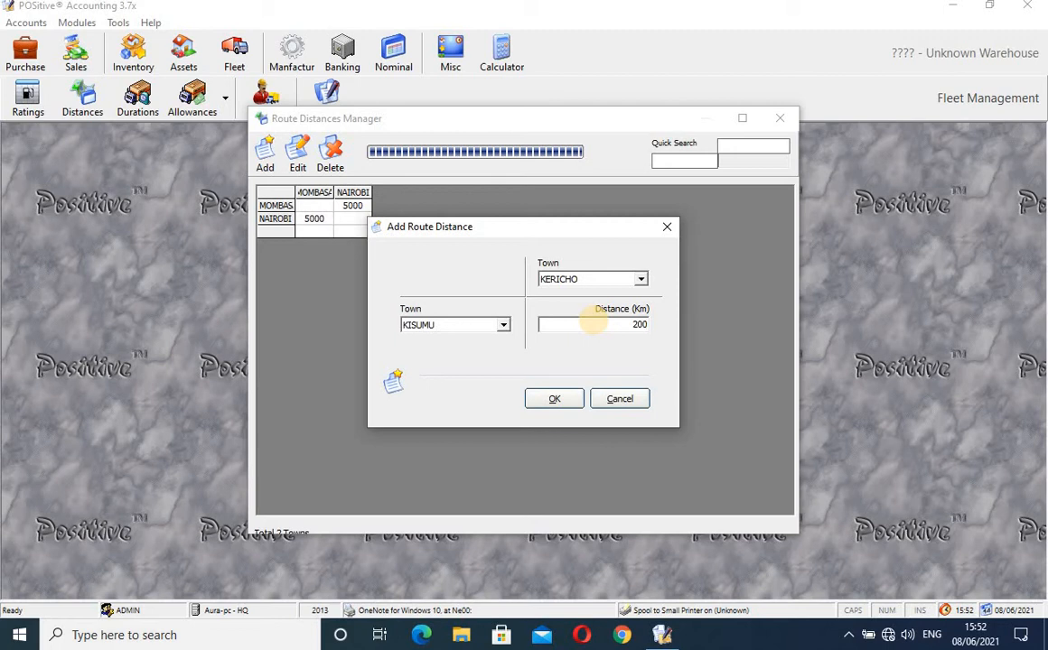
{"action": "left_click", "coordinate": [554, 401]}
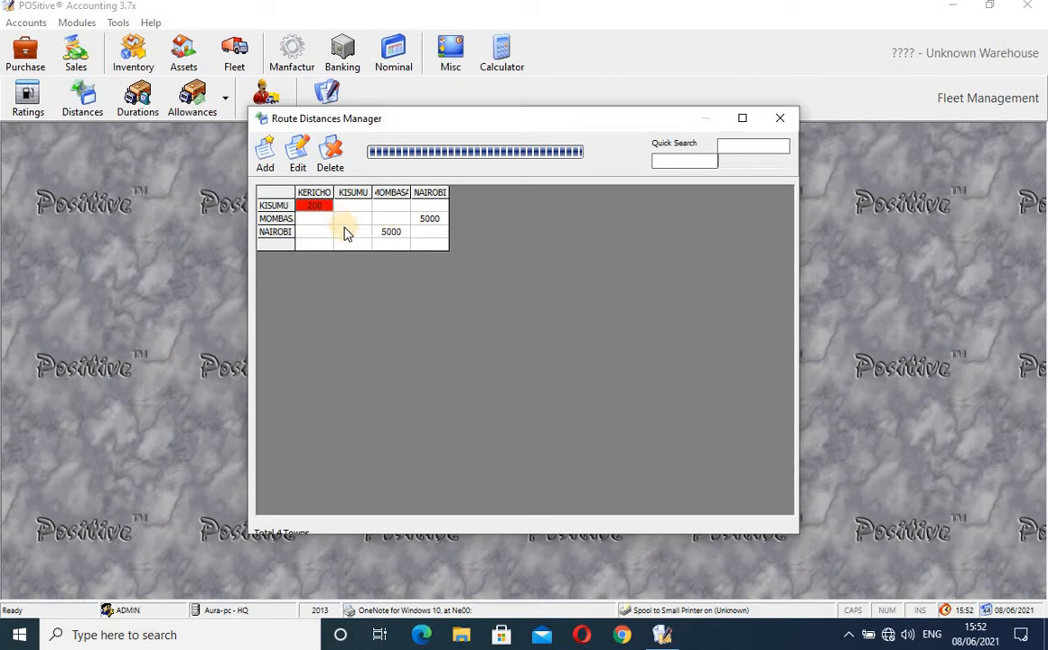
- Add a 400 km route distance from KITALE to NAIROBI and close the distances table
{"action": "left_click", "coordinate": [266, 155]}
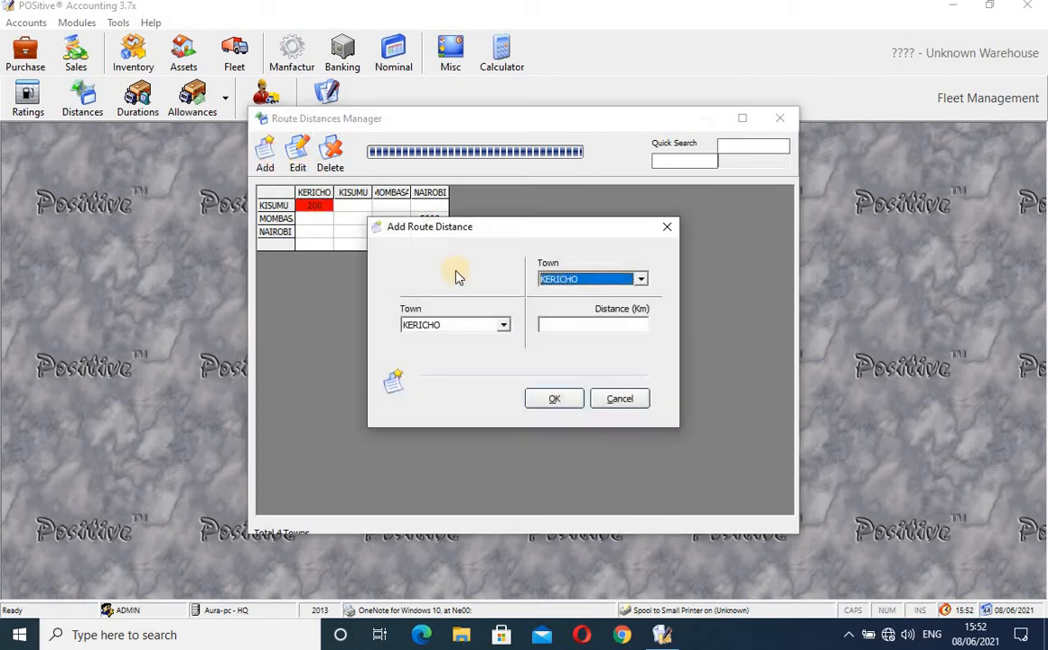
{"action": "left_click", "coordinate": [503, 327]}
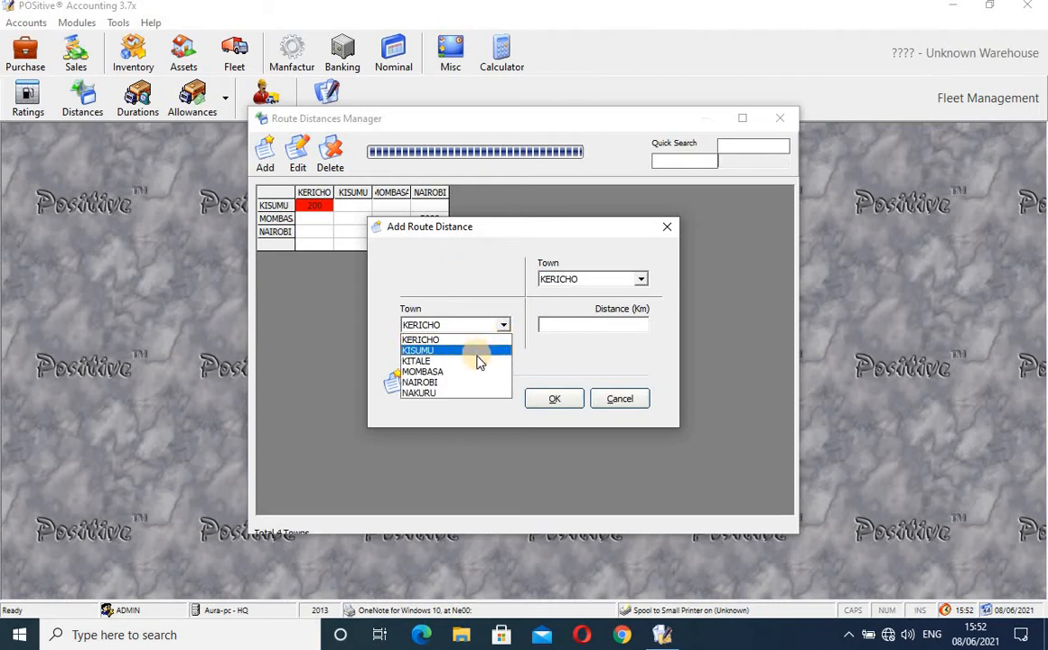
{"action": "left_click", "coordinate": [477, 360]}
{"action": "left_click", "coordinate": [640, 280]}
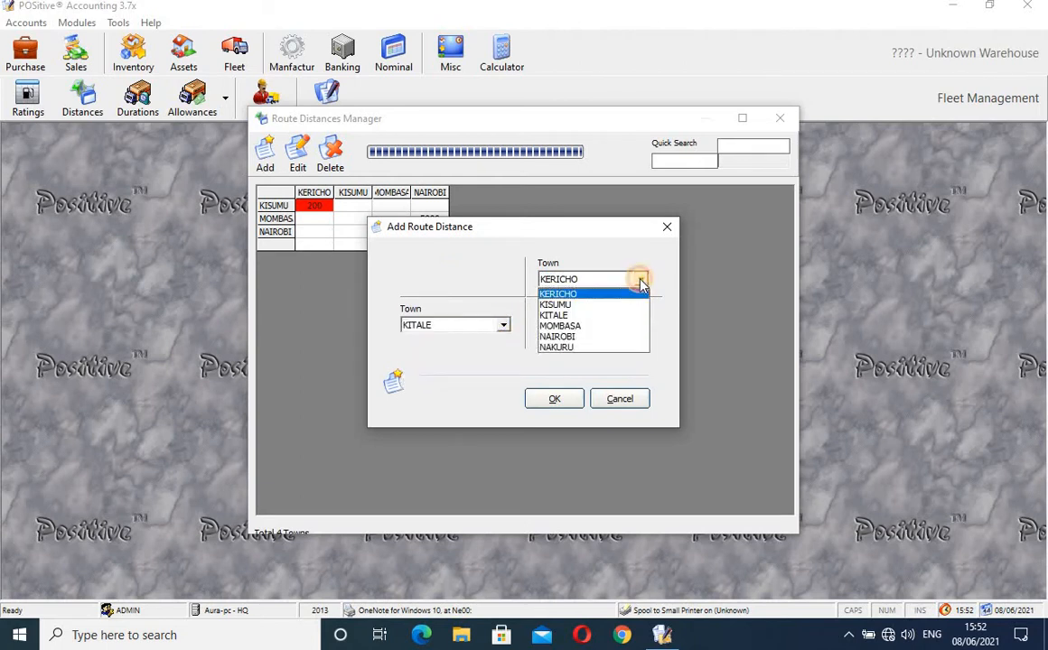
{"action": "left_click", "coordinate": [592, 337]}
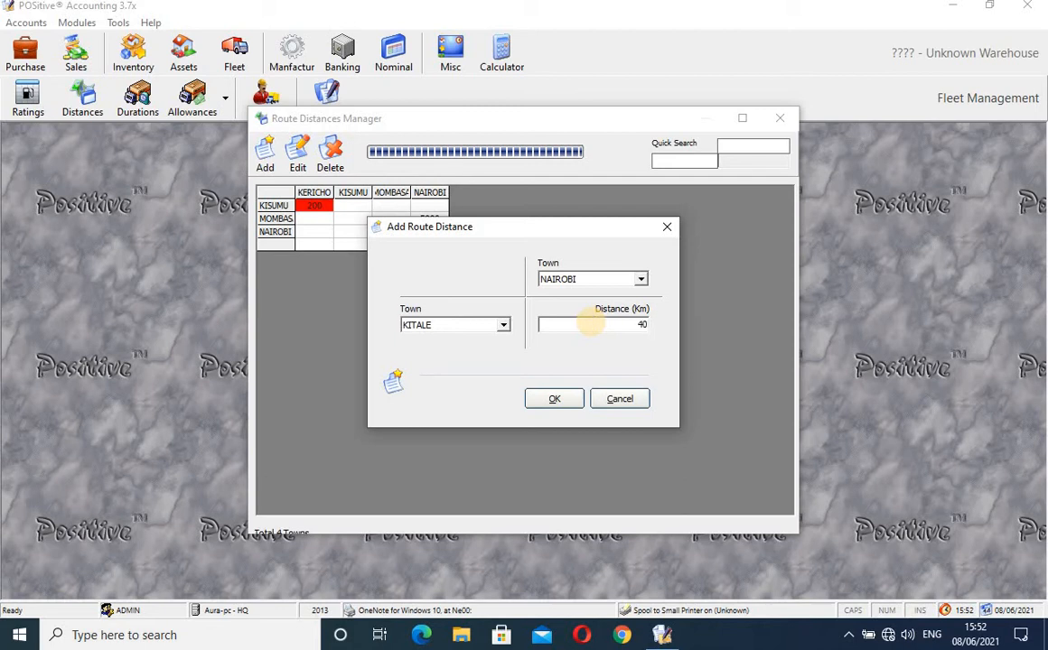
{"action": "left_click", "coordinate": [558, 398]}
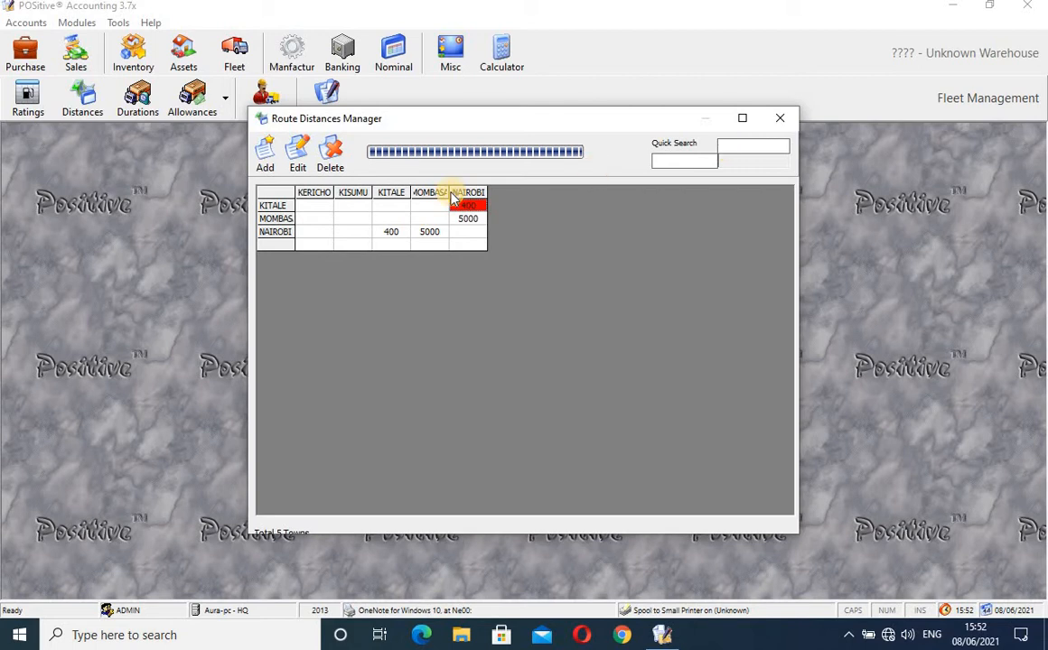
{"action": "left_click", "coordinate": [780, 120]}
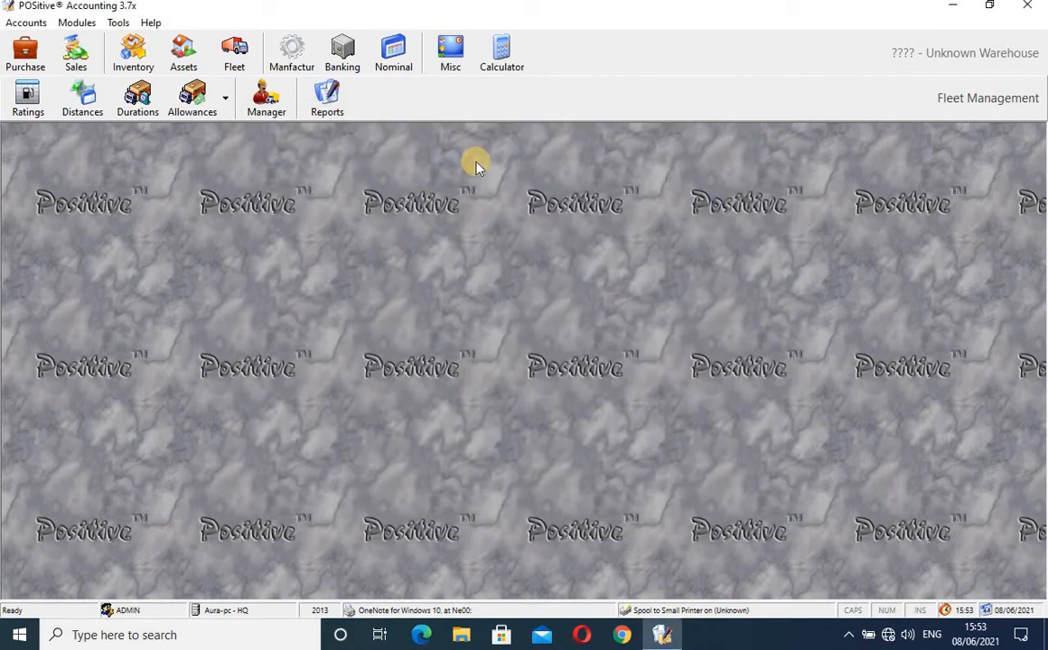
- Add a 200-minute KISUMU–KERICHO travel duration for vehicle 00000014, correcting a mistyped 120
{"action": "left_click", "coordinate": [138, 99]}
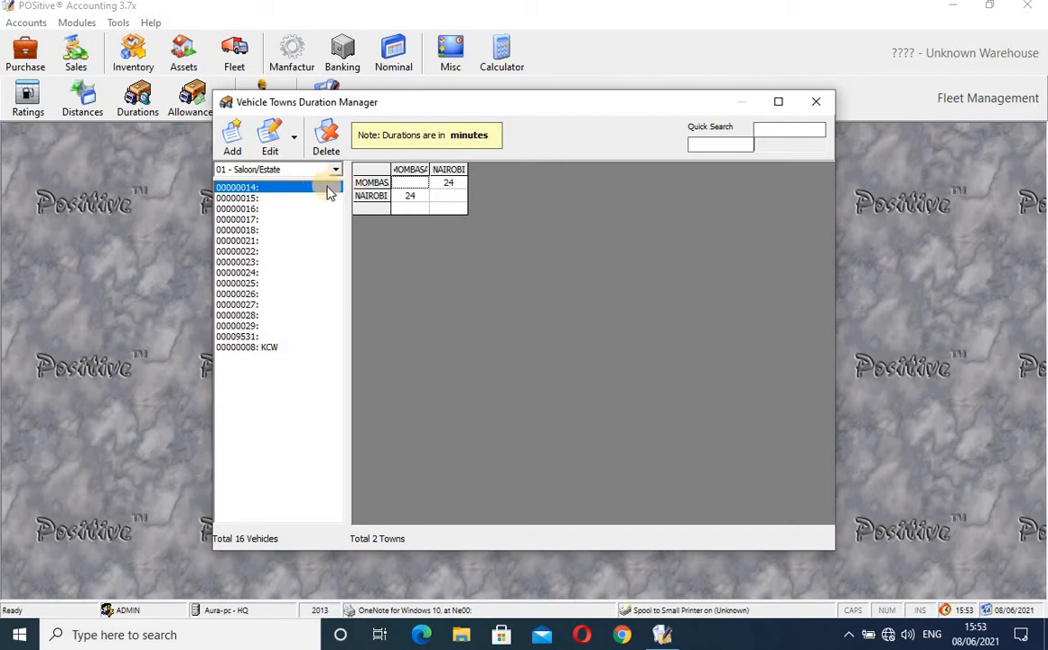
{"action": "left_click", "coordinate": [410, 196]}
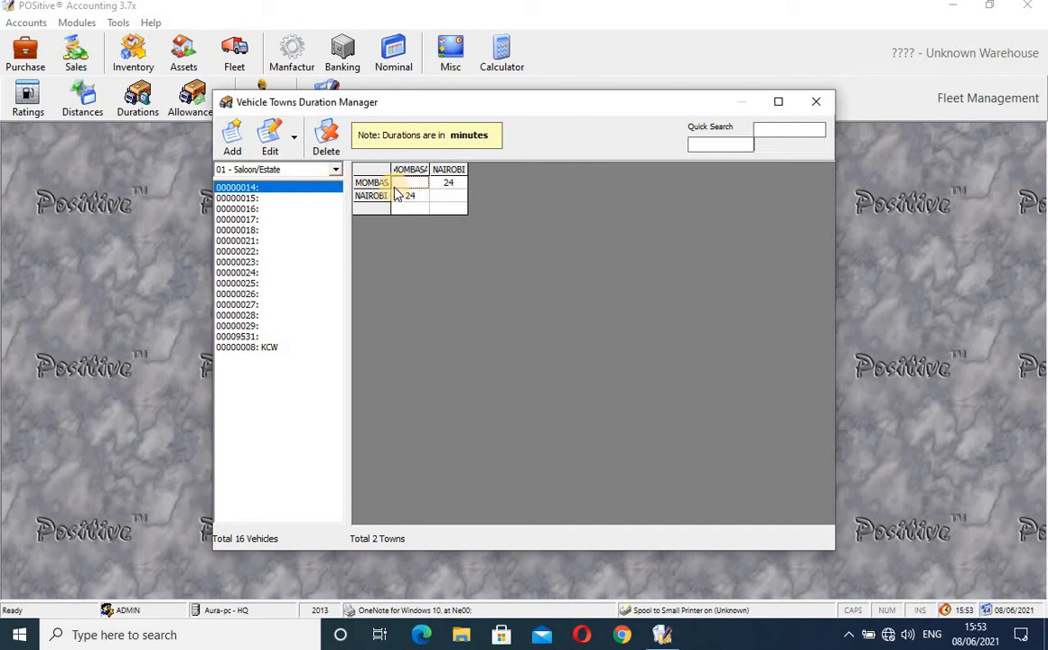
{"action": "left_click", "coordinate": [234, 137]}
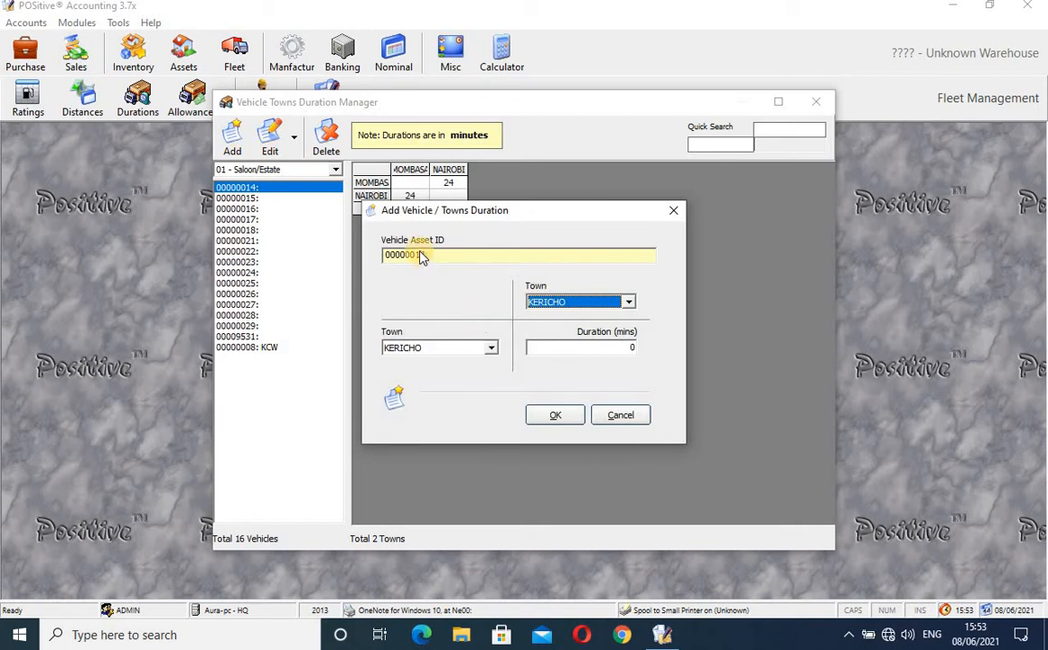
{"action": "left_click", "coordinate": [494, 350]}
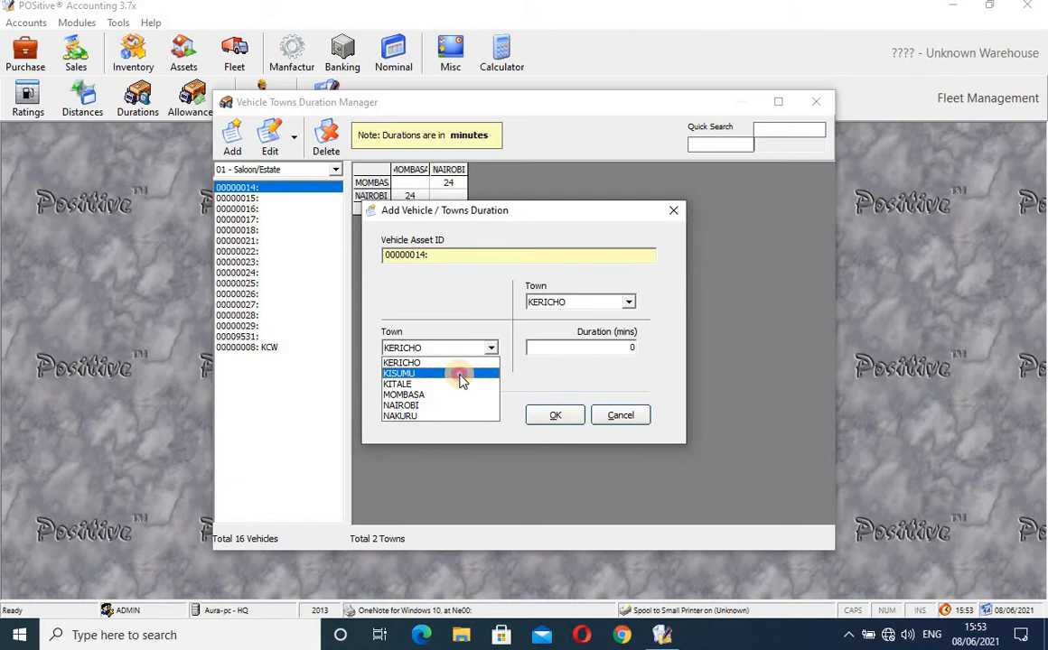
{"action": "left_click", "coordinate": [460, 375]}
{"action": "left_click", "coordinate": [610, 351]}
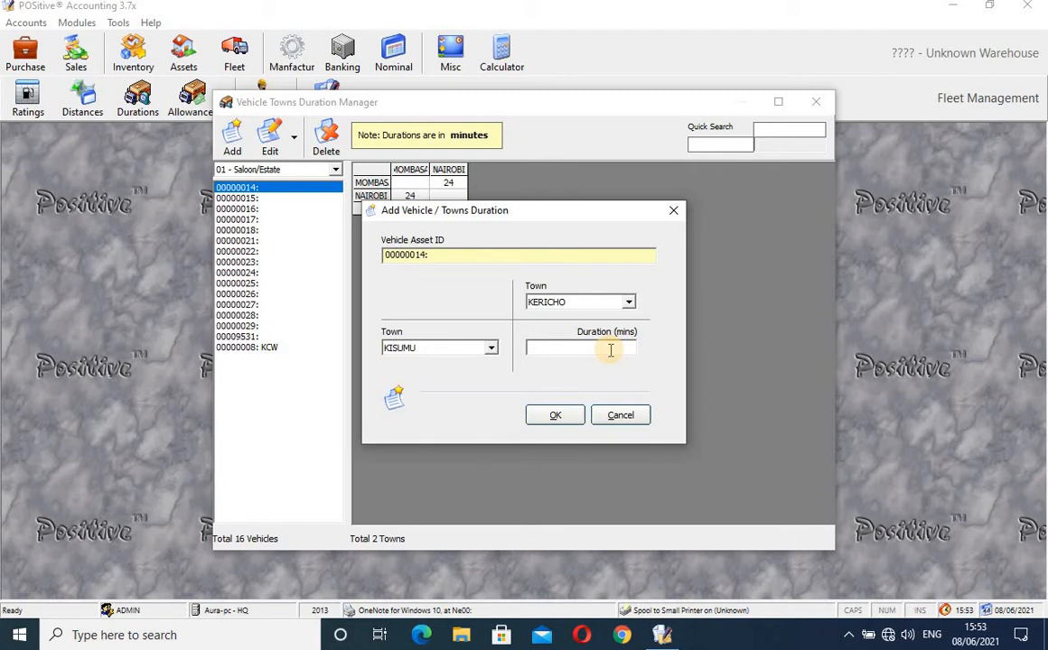
{"action": "type", "text": "120"}
{"action": "key", "text": "BackSpace"}
{"action": "key", "text": "BackSpace"}
{"action": "key", "text": "BackSpace"}
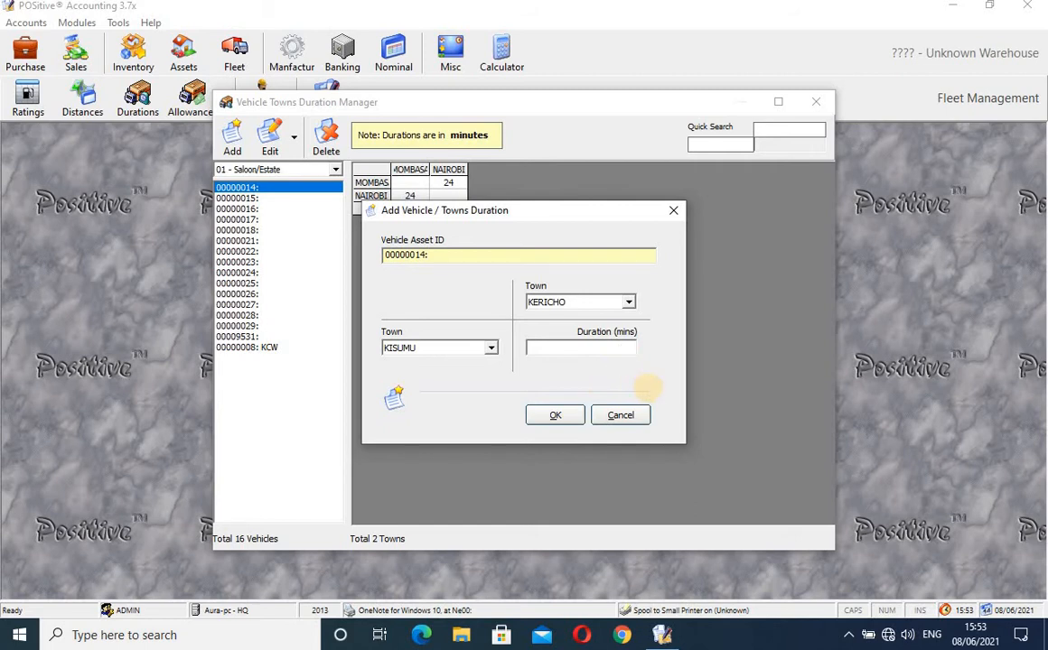
{"action": "type", "text": "200"}
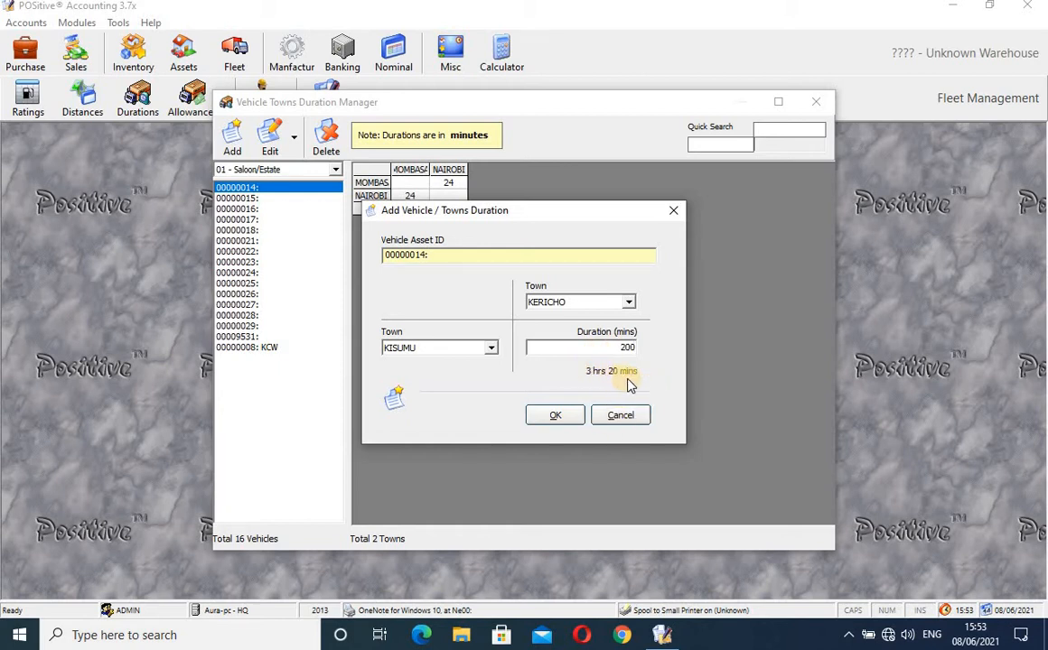
{"action": "left_click", "coordinate": [556, 418]}
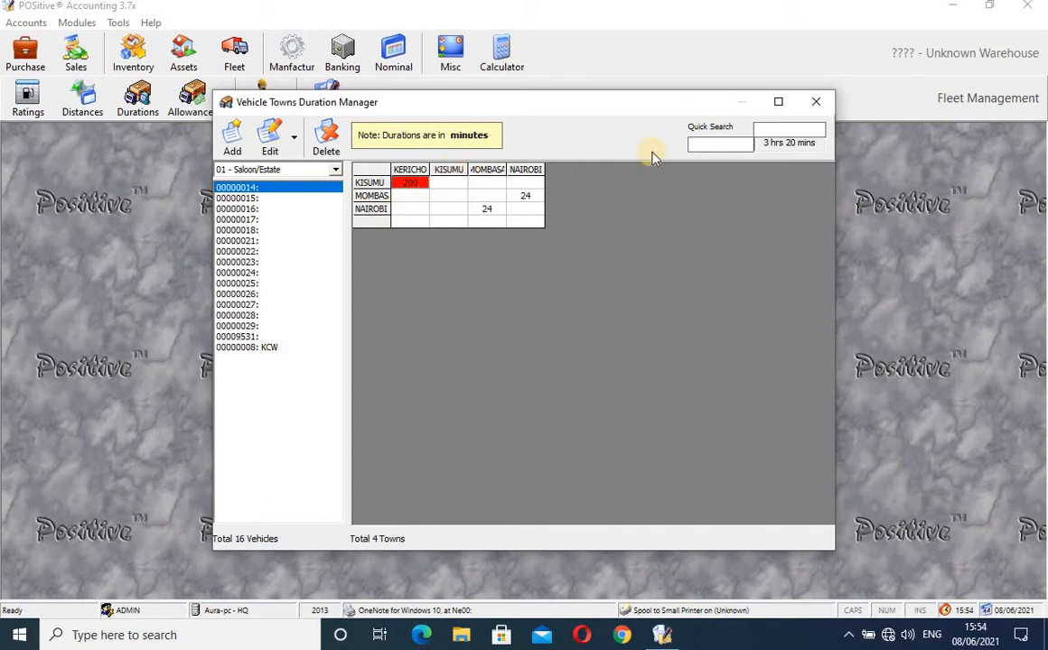
- Close the durations manager, reopen it to check the entry, then close it again
{"action": "left_click", "coordinate": [815, 104]}
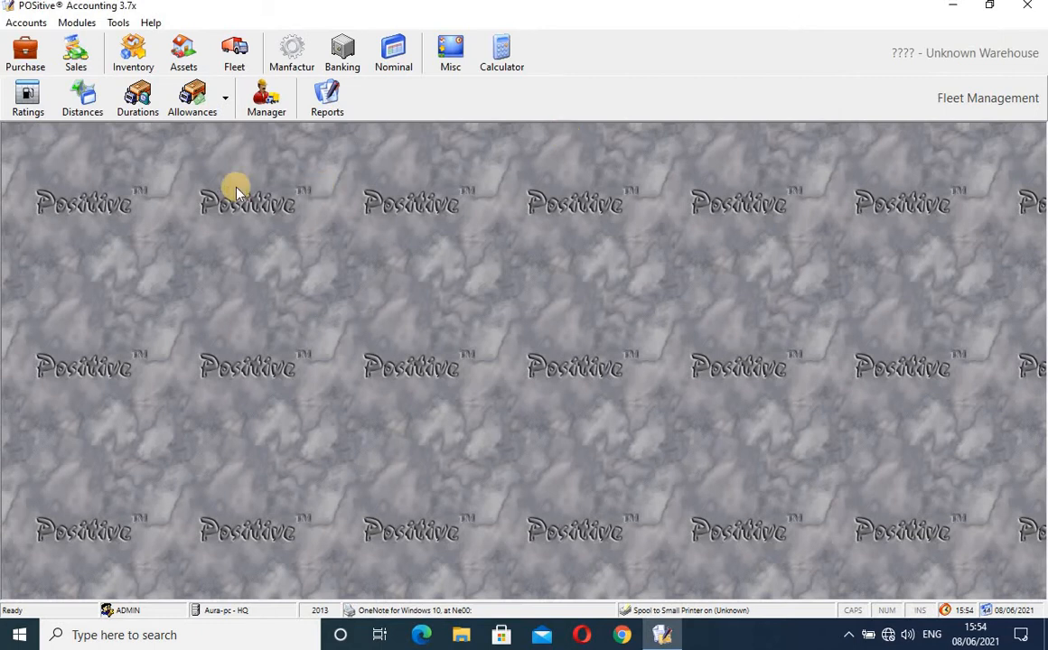
{"action": "left_click", "coordinate": [140, 103]}
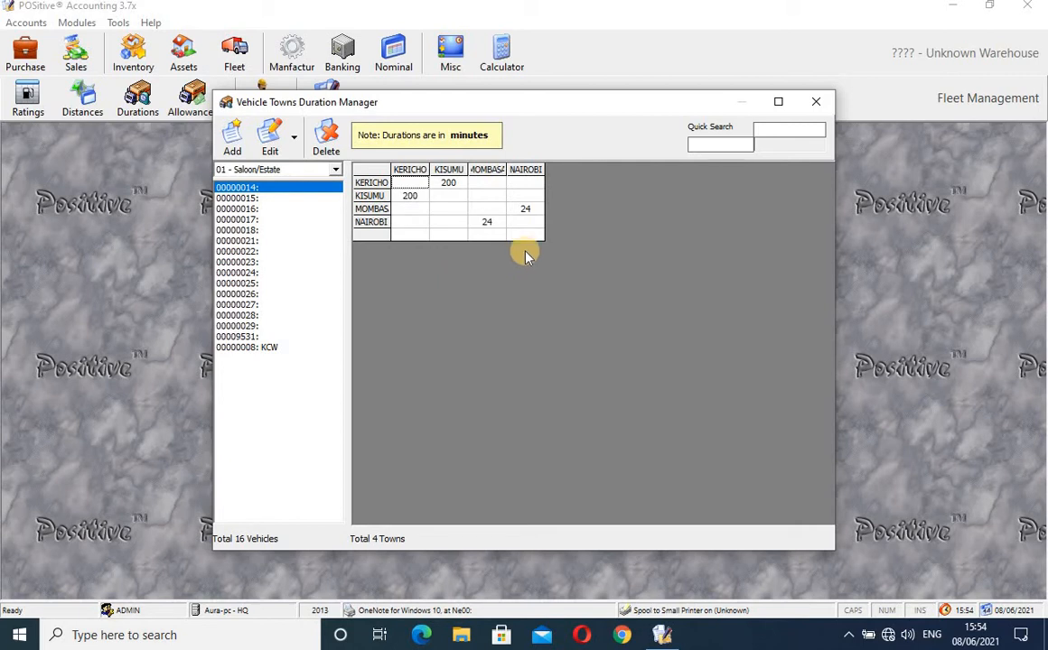
{"action": "left_click", "coordinate": [817, 105]}
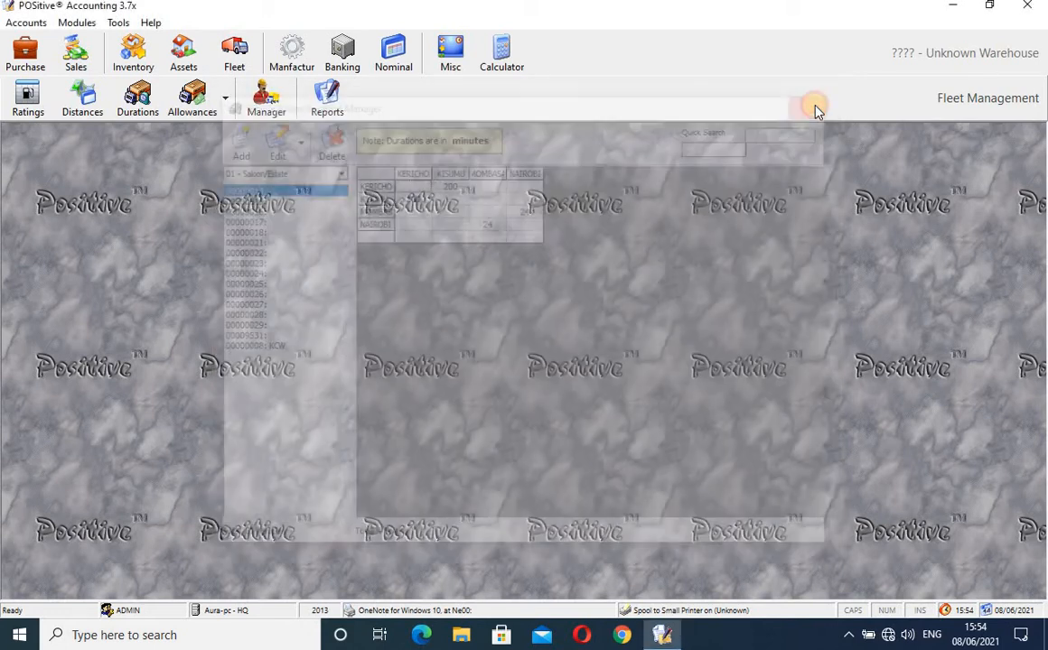
{"action": "left_click", "coordinate": [224, 120]}
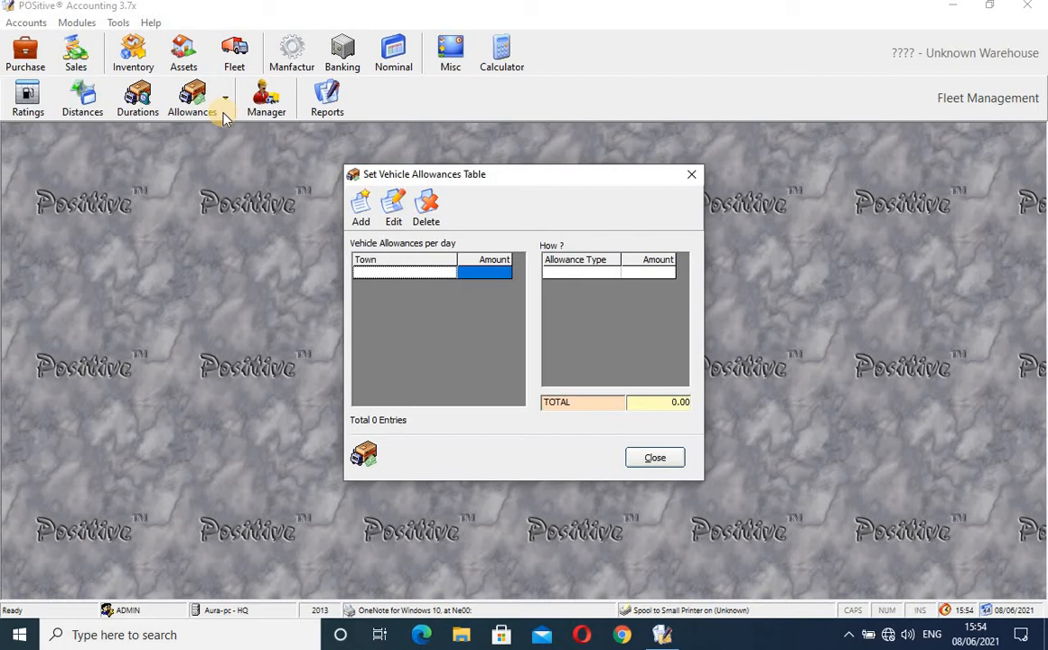
{"action": "left_click", "coordinate": [692, 175]}
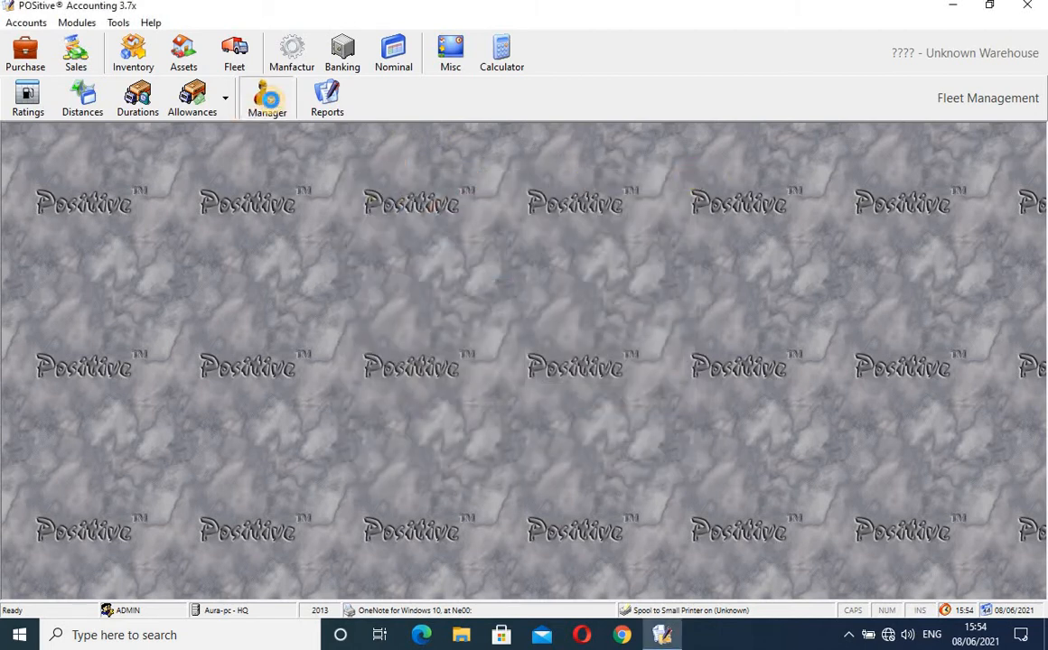
{"action": "left_click", "coordinate": [269, 101]}
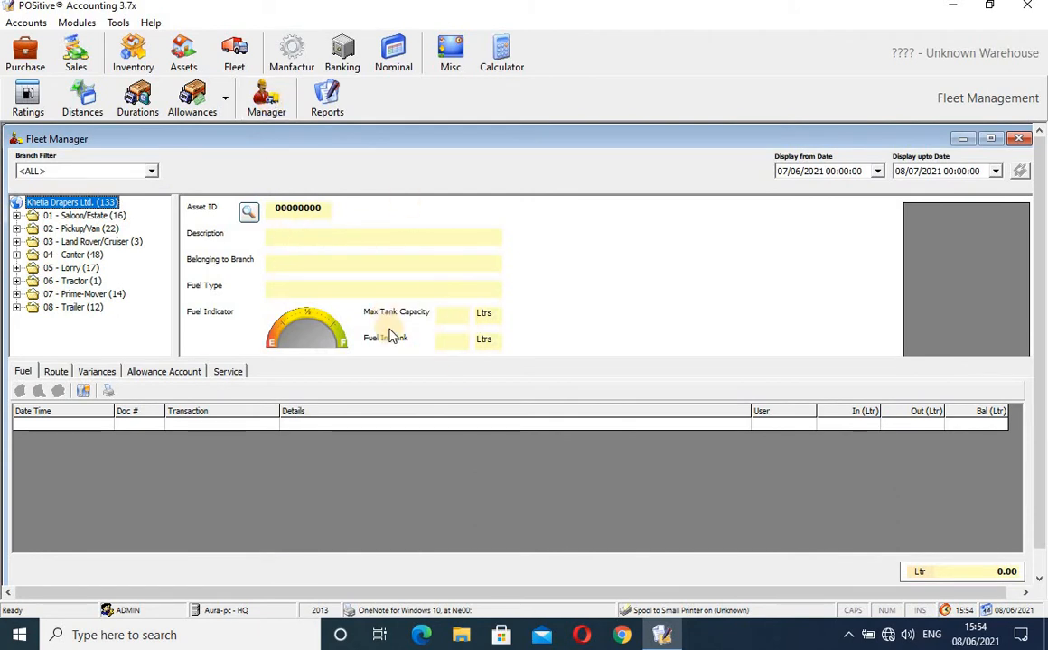
{"action": "left_click", "coordinate": [248, 215]}
{"action": "type", "text": "kah"}
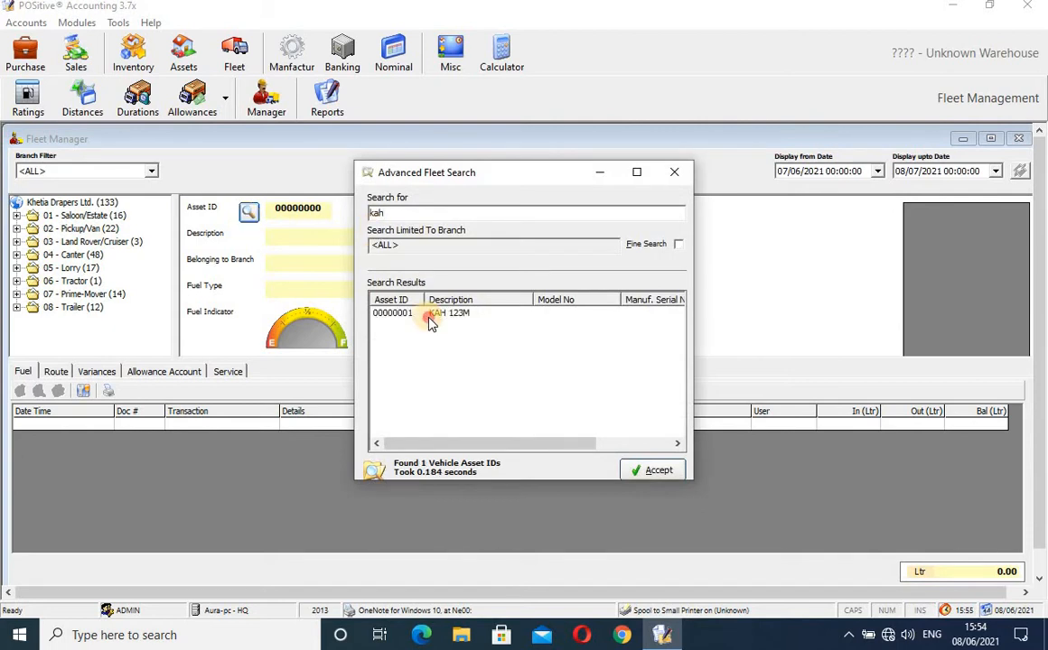
{"action": "left_click", "coordinate": [428, 313]}
{"action": "left_click", "coordinate": [653, 470]}
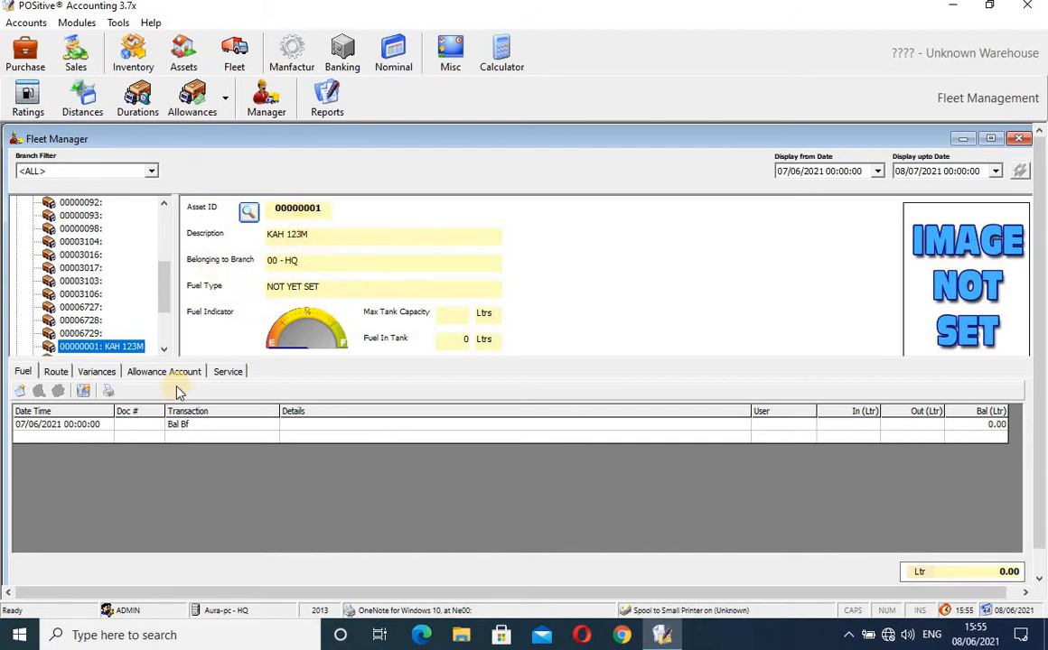
{"action": "left_click", "coordinate": [21, 391]}
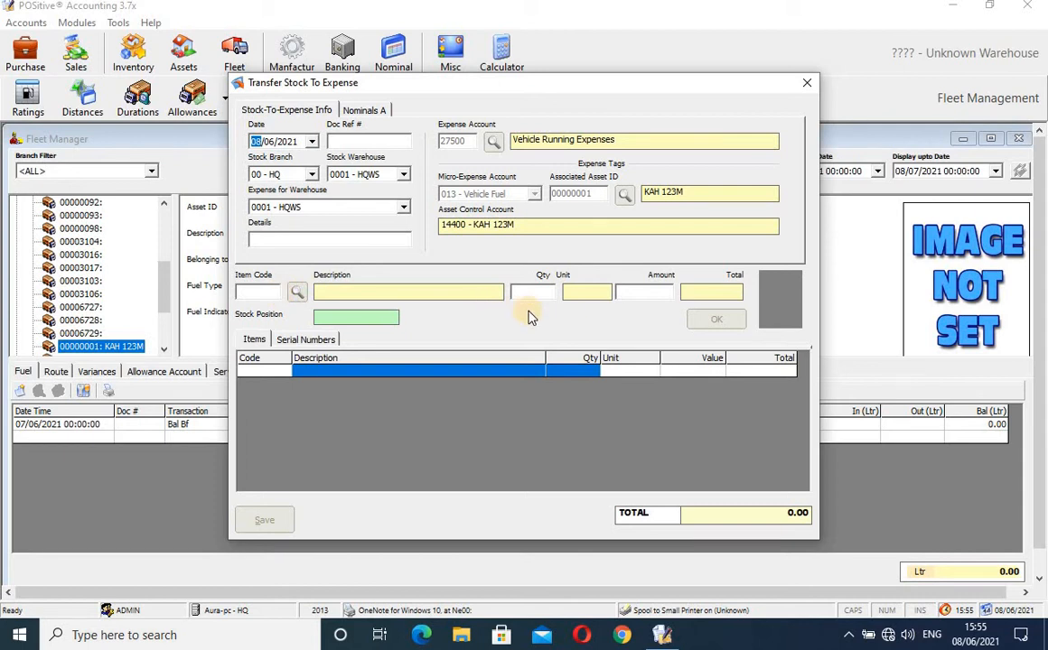
- Discard the Transfer Stock To Expense form for KAH 123M without saving
{"action": "left_click", "coordinate": [808, 88]}
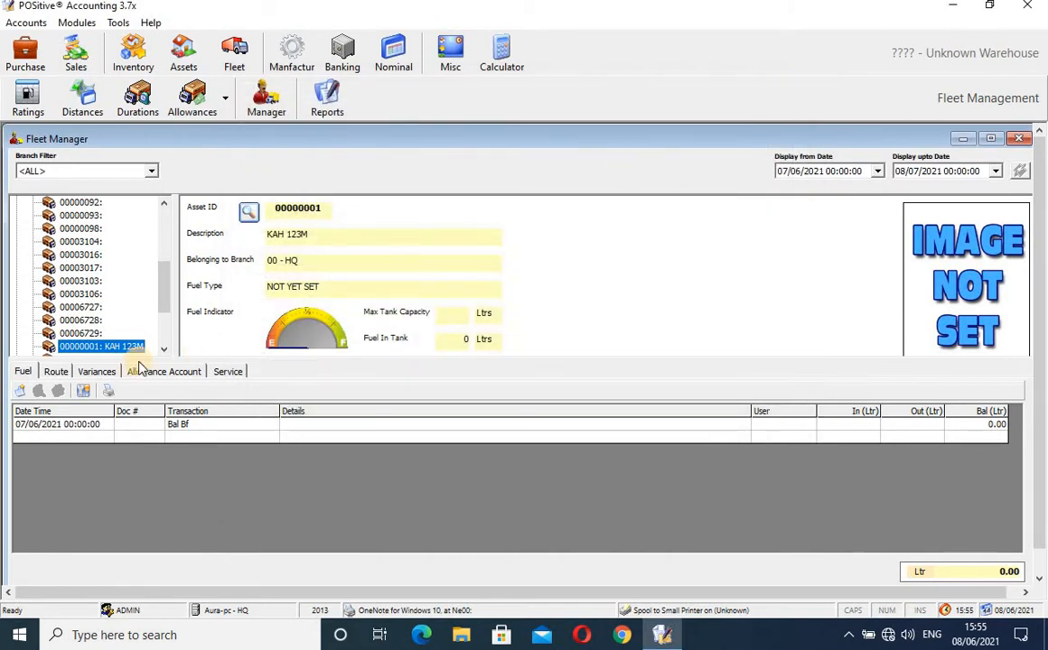
{"action": "left_click", "coordinate": [65, 374]}
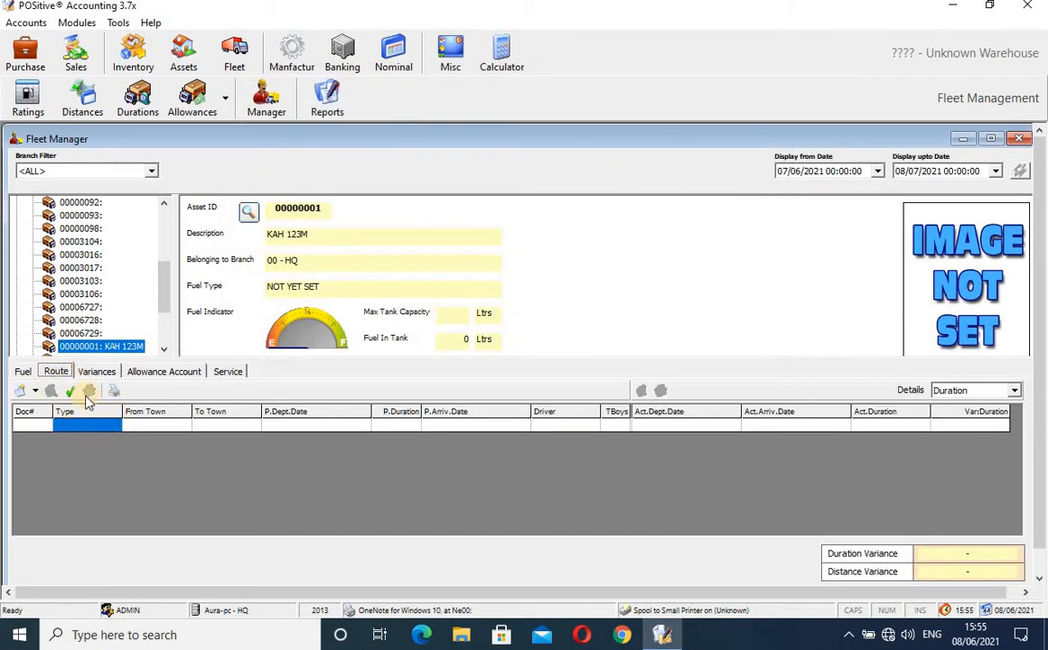
{"action": "left_click", "coordinate": [104, 377]}
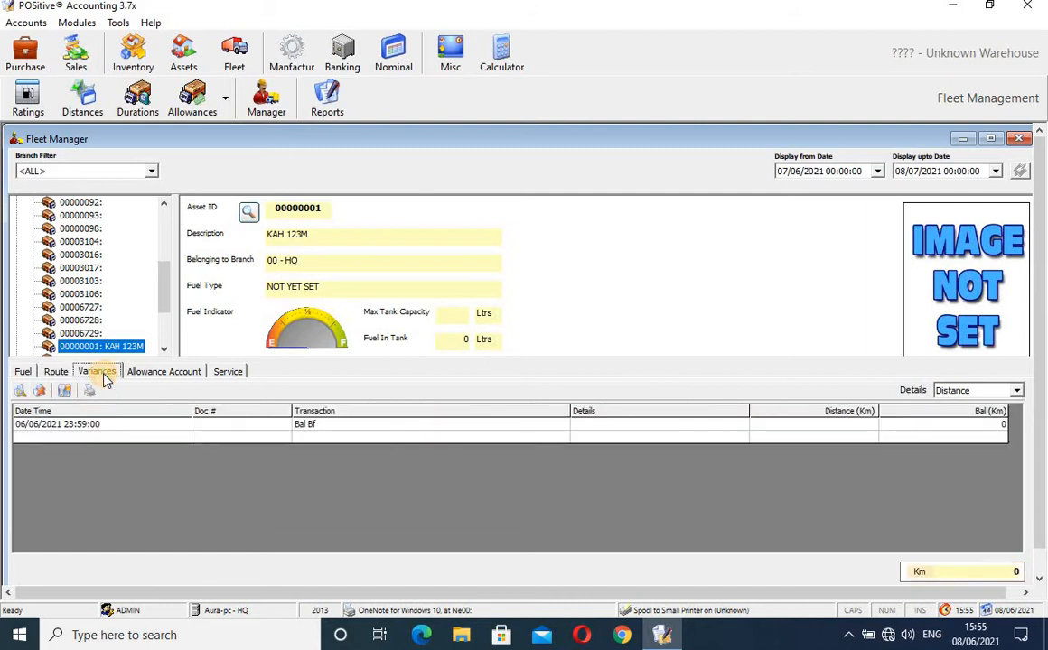
{"action": "left_click", "coordinate": [274, 428]}
{"action": "left_click", "coordinate": [329, 429]}
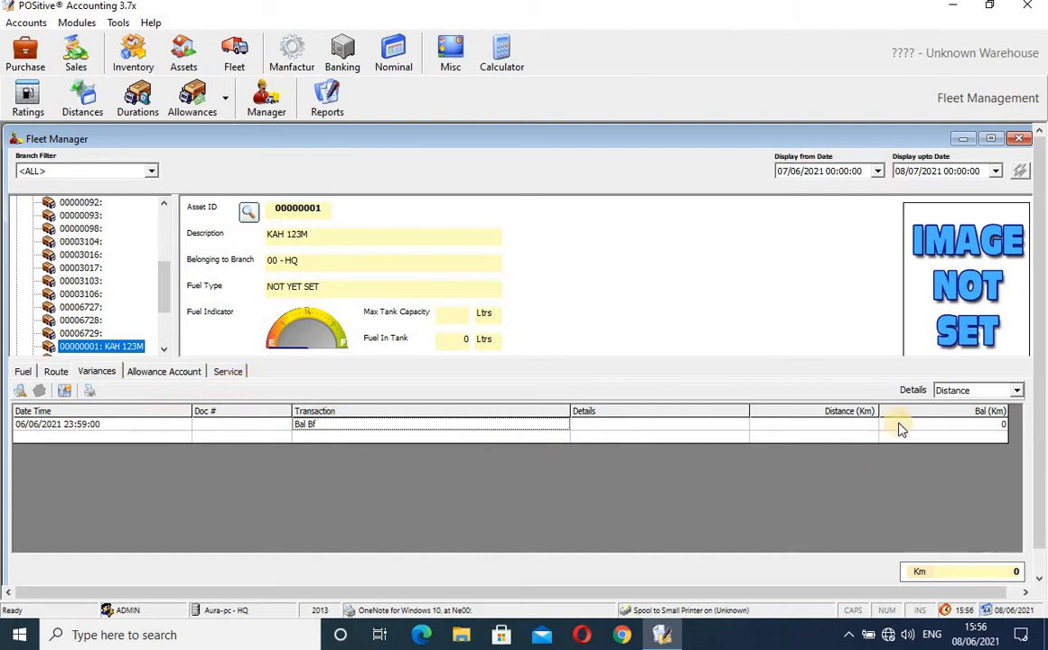
{"action": "left_click", "coordinate": [690, 428]}
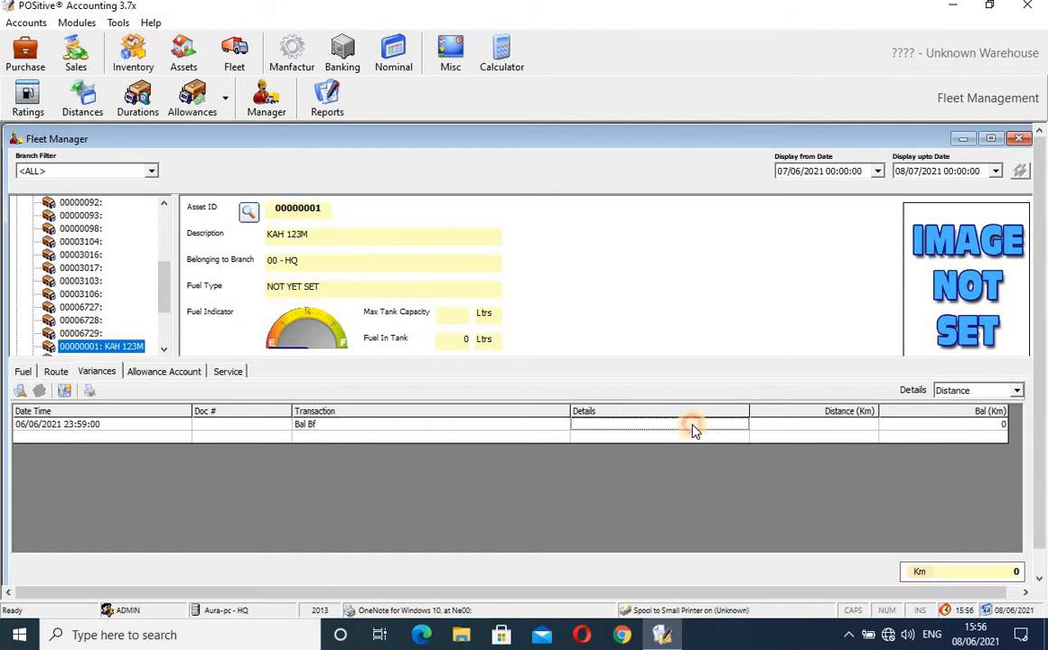
{"action": "left_click", "coordinate": [822, 425]}
{"action": "left_click", "coordinate": [964, 424]}
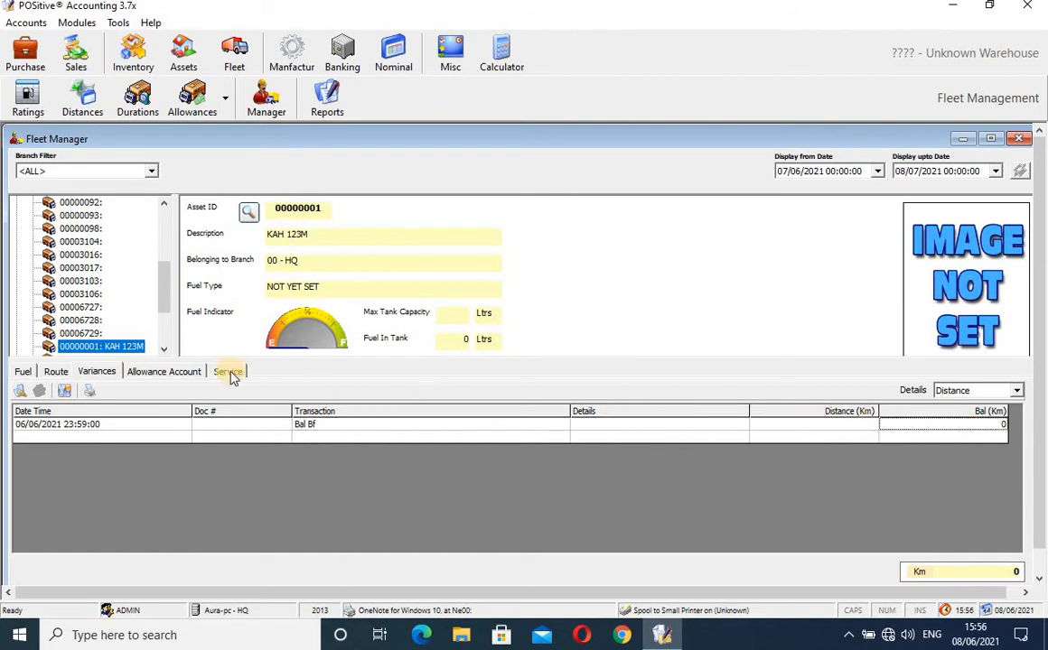
- Look through the vehicle's allowance account ledger and service records, then close Fleet Manager
{"action": "left_click", "coordinate": [184, 374]}
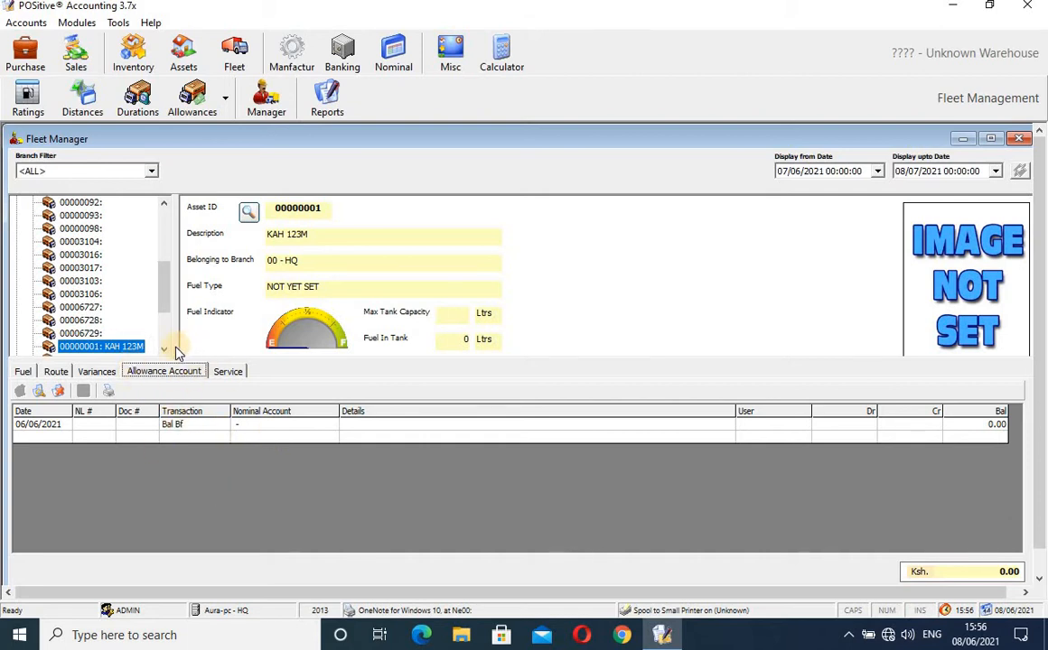
{"action": "left_click", "coordinate": [228, 373]}
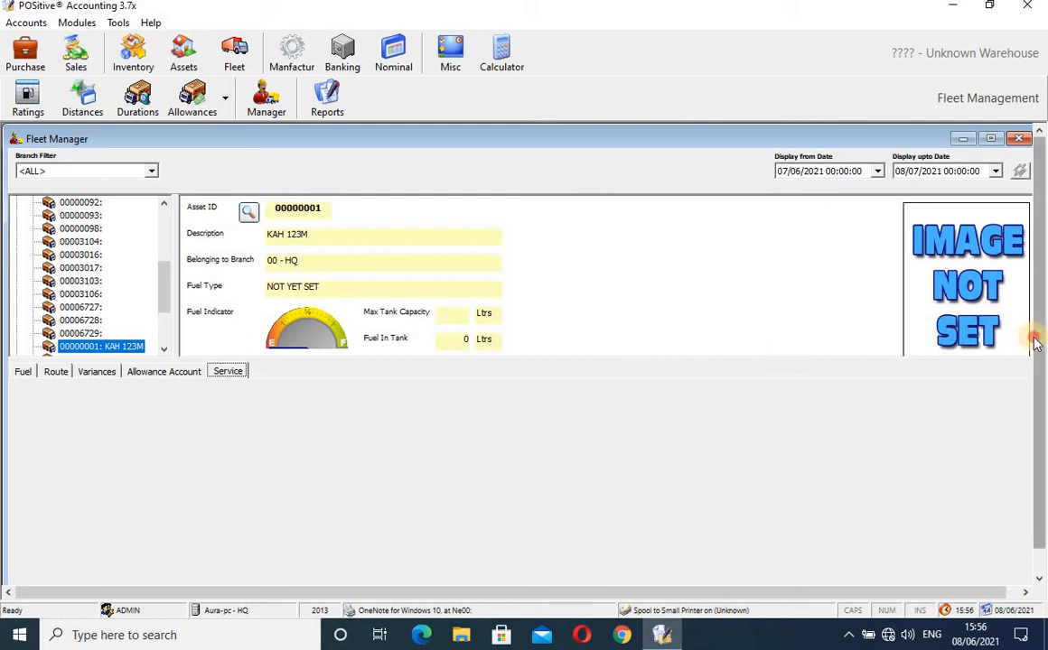
{"action": "scroll", "coordinate": [1037, 391], "scroll_direction": "down", "scroll_amount": 1}
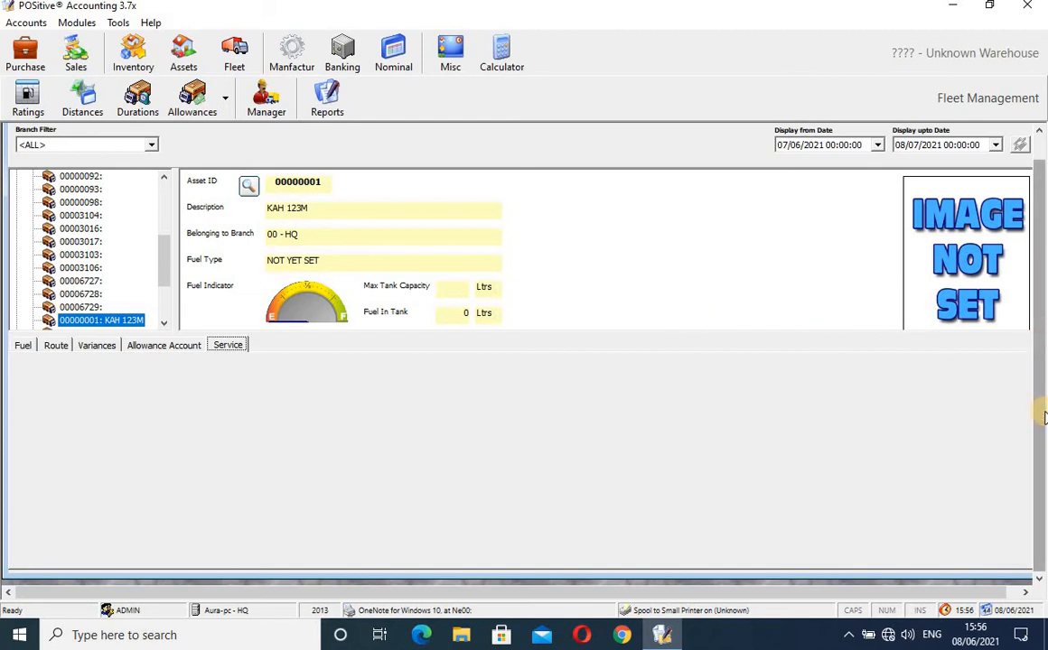
{"action": "scroll", "coordinate": [1040, 280], "scroll_direction": "up", "scroll_amount": 1}
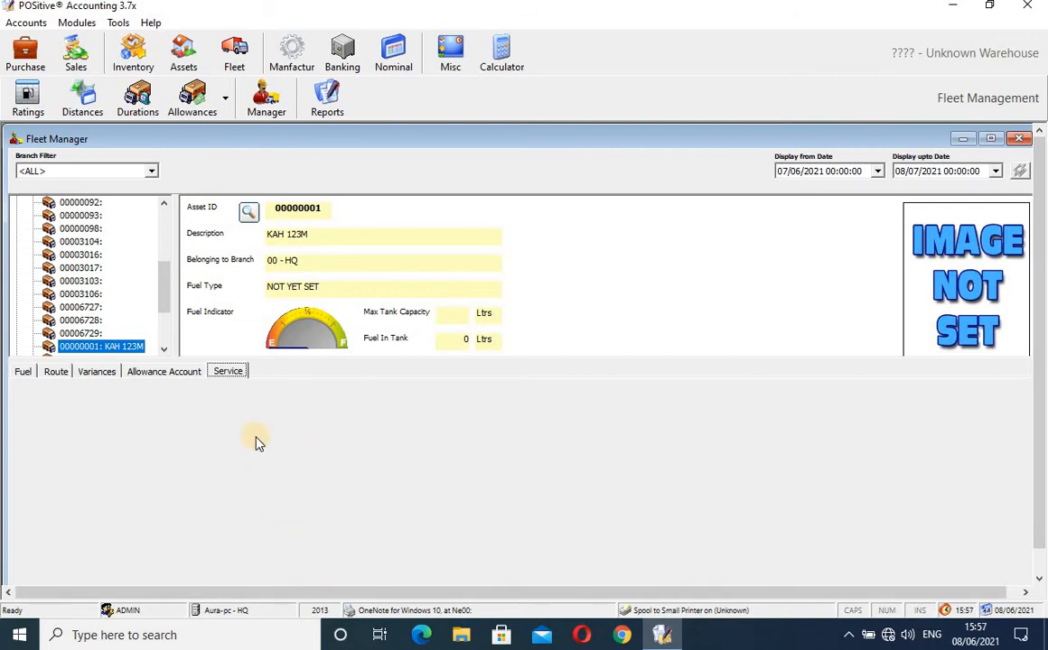
{"action": "left_click", "coordinate": [1018, 138]}
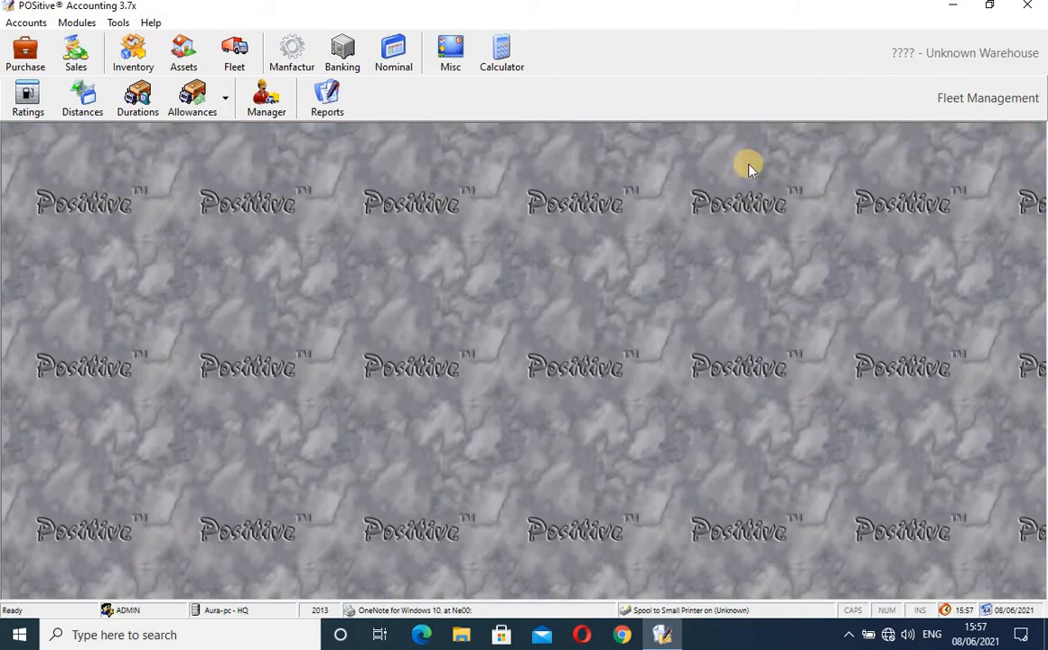
- Show the Warehouse-Wise Fuel Consumption Summary and Details report for 08/06/2021 in a window
{"action": "left_click", "coordinate": [321, 101]}
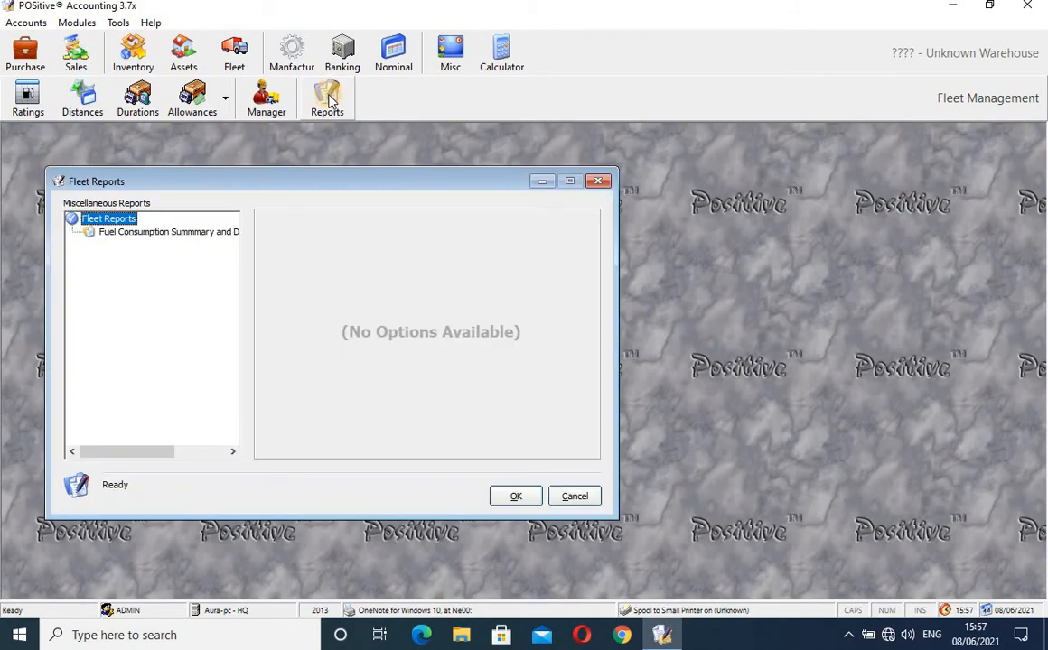
{"action": "left_click", "coordinate": [159, 235]}
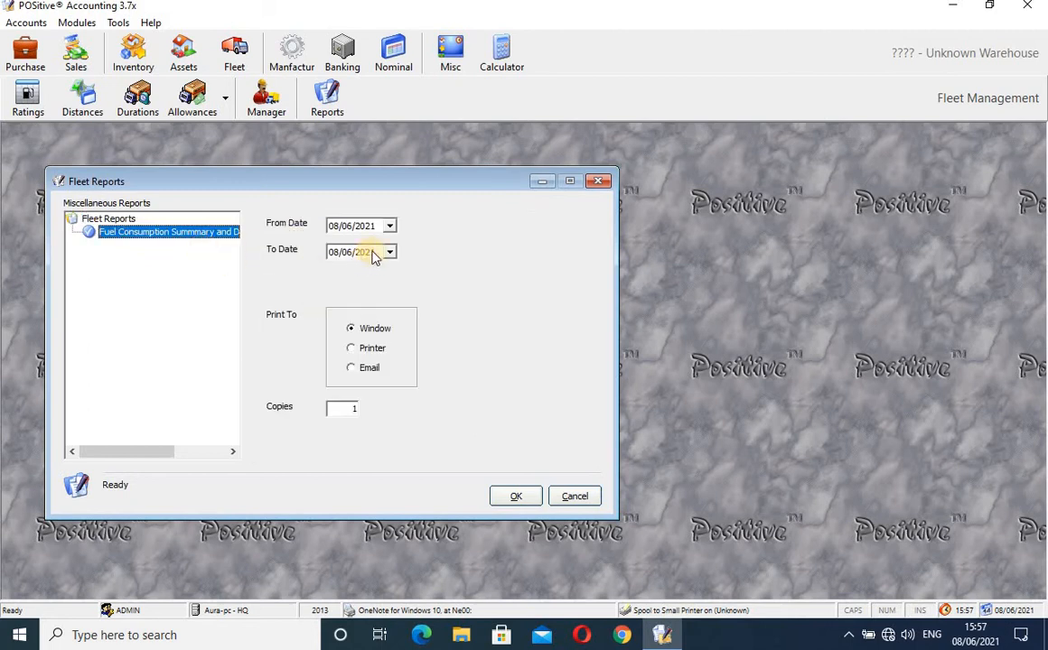
{"action": "left_click", "coordinate": [511, 499]}
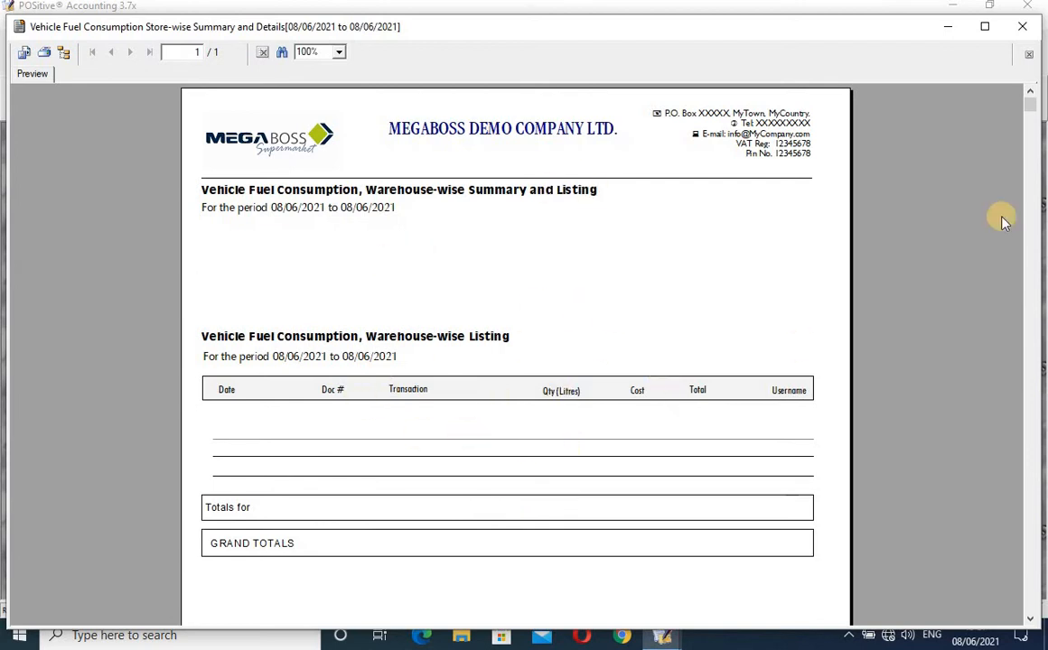
- Review the report's Transaction, Qty (Litres), Cost and Total columns, then close the preview and Fleet Reports
{"action": "left_click_drag", "start_coordinate": [1029, 104], "coordinate": [1038, 17]}
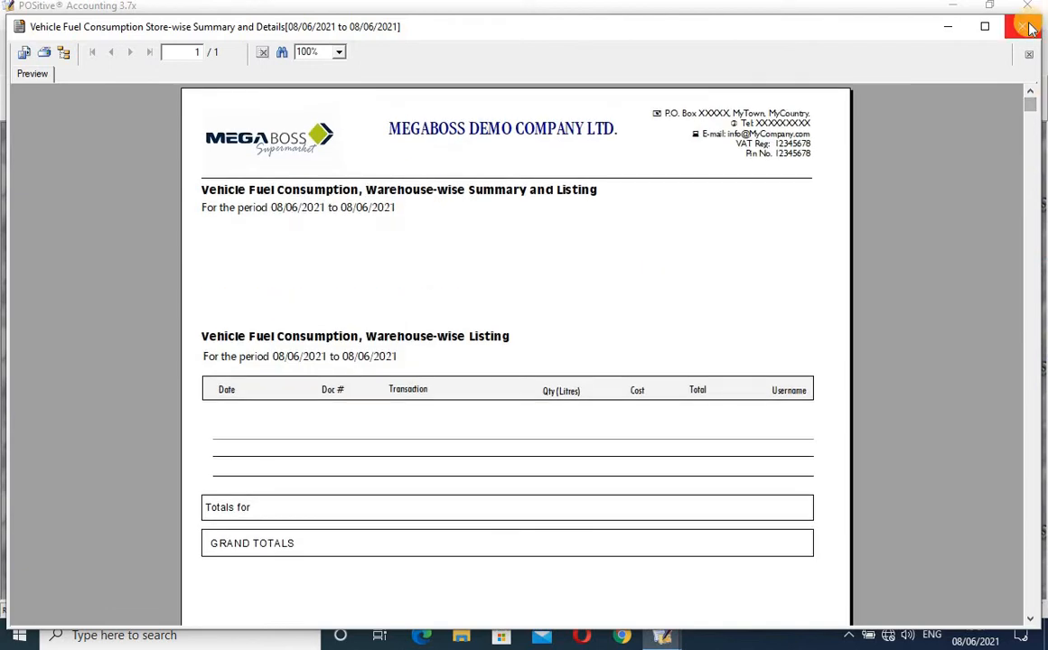
{"action": "left_click", "coordinate": [420, 400]}
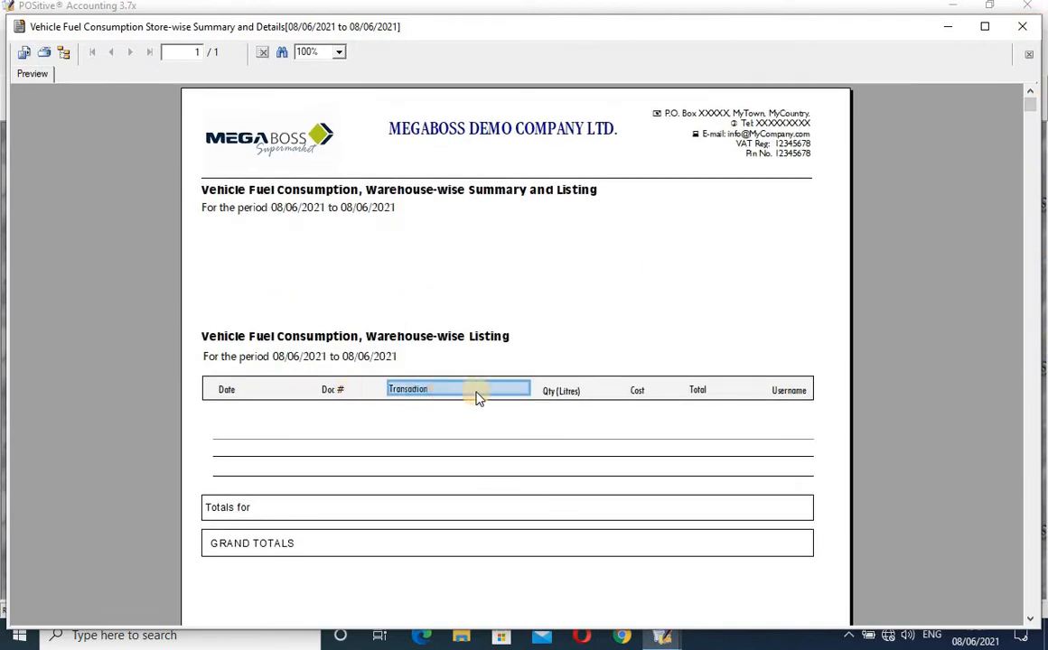
{"action": "left_click", "coordinate": [563, 397]}
{"action": "left_click", "coordinate": [632, 397]}
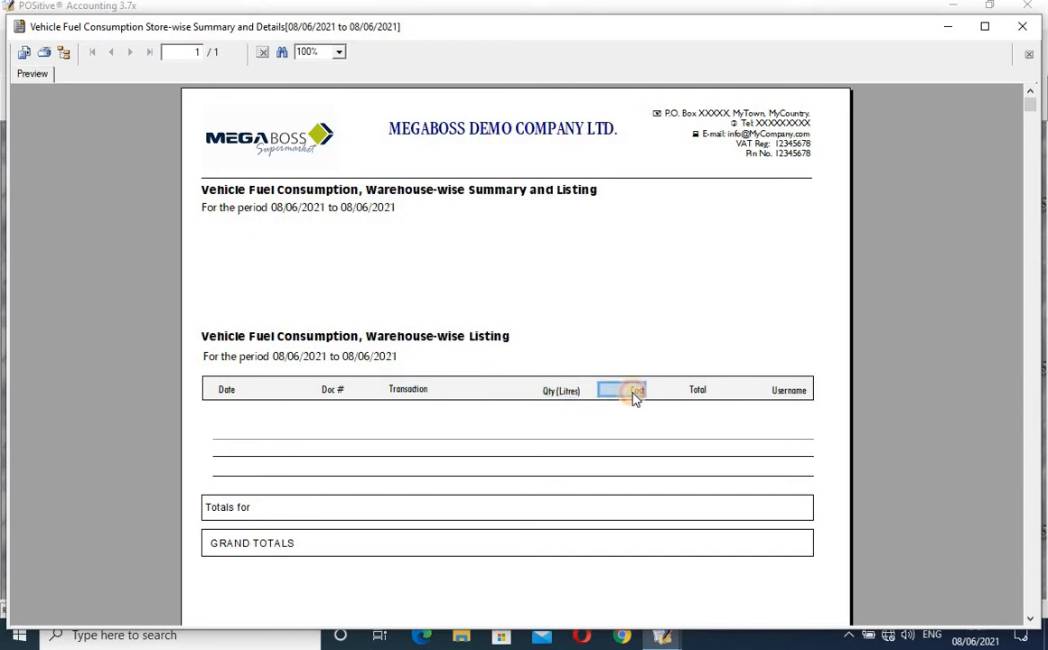
{"action": "left_click", "coordinate": [697, 391]}
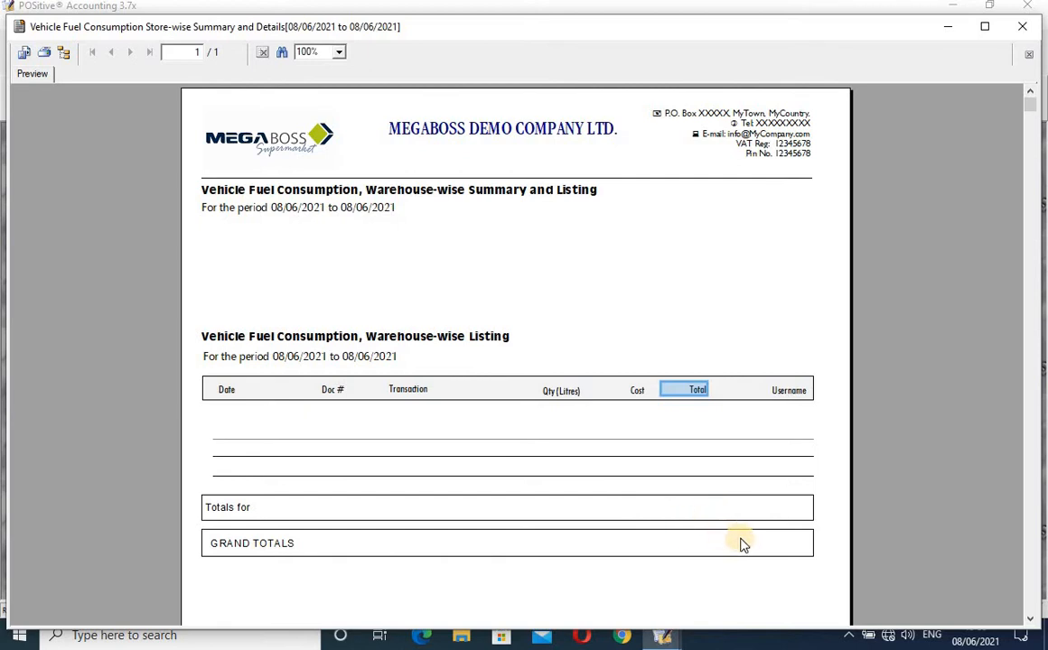
{"action": "left_click", "coordinate": [1023, 28]}
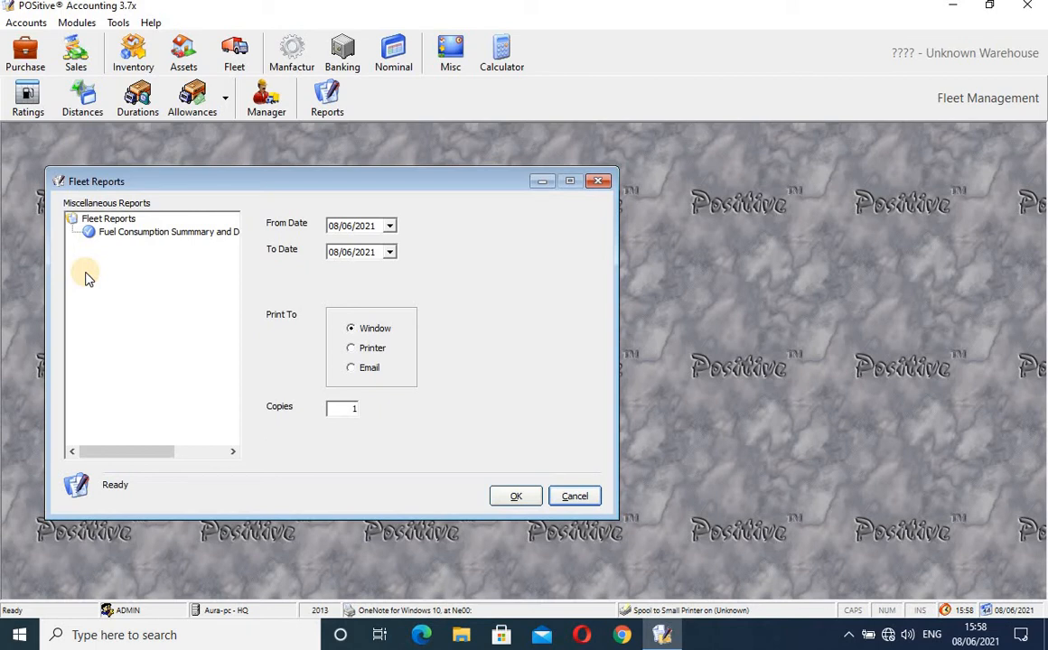
{"action": "left_click", "coordinate": [603, 184]}
- Open Manufacturing's item sets and select 000001 Bread 400 gms white
{"action": "left_click", "coordinate": [293, 58]}
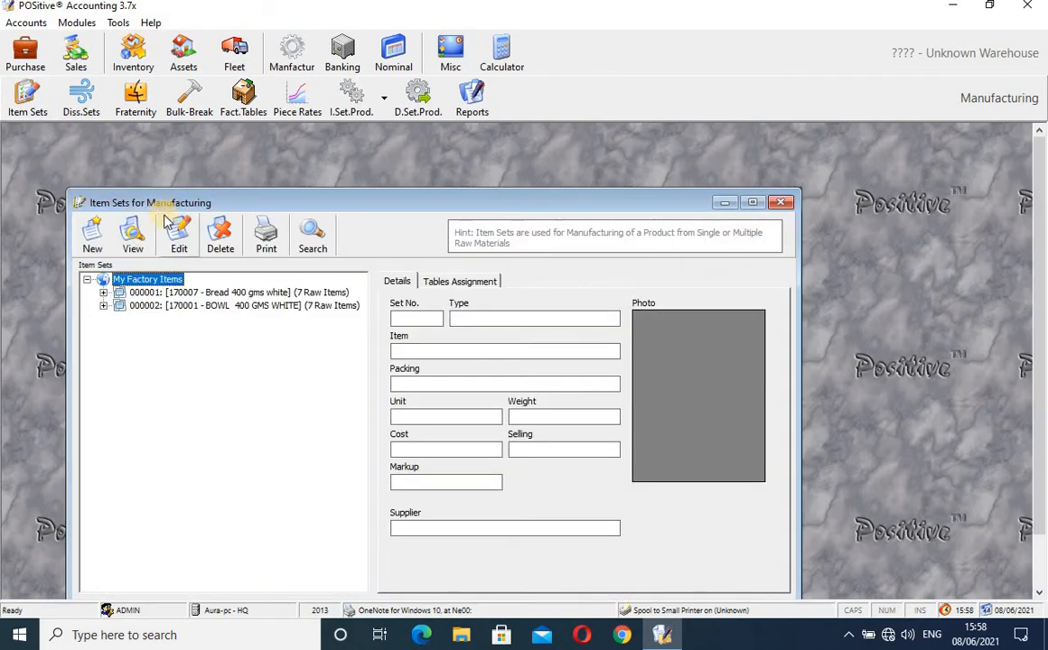
{"action": "left_click", "coordinate": [179, 295]}
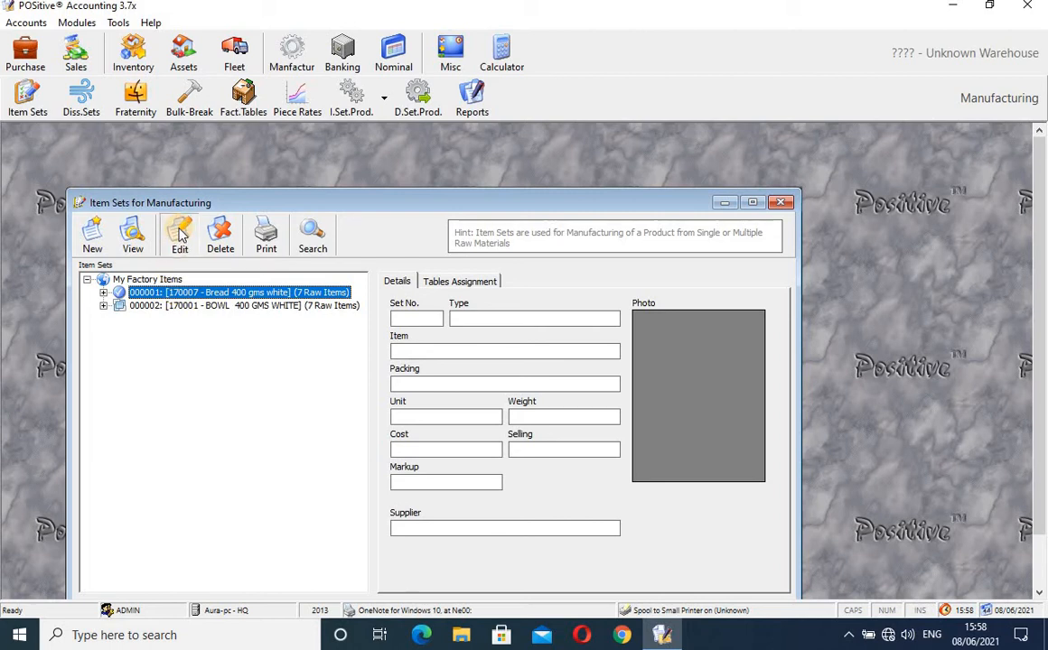
- Open the Bread 400 gms white set in Edit Items Set to review its materials, then close it unsaved
{"action": "left_click", "coordinate": [180, 235]}
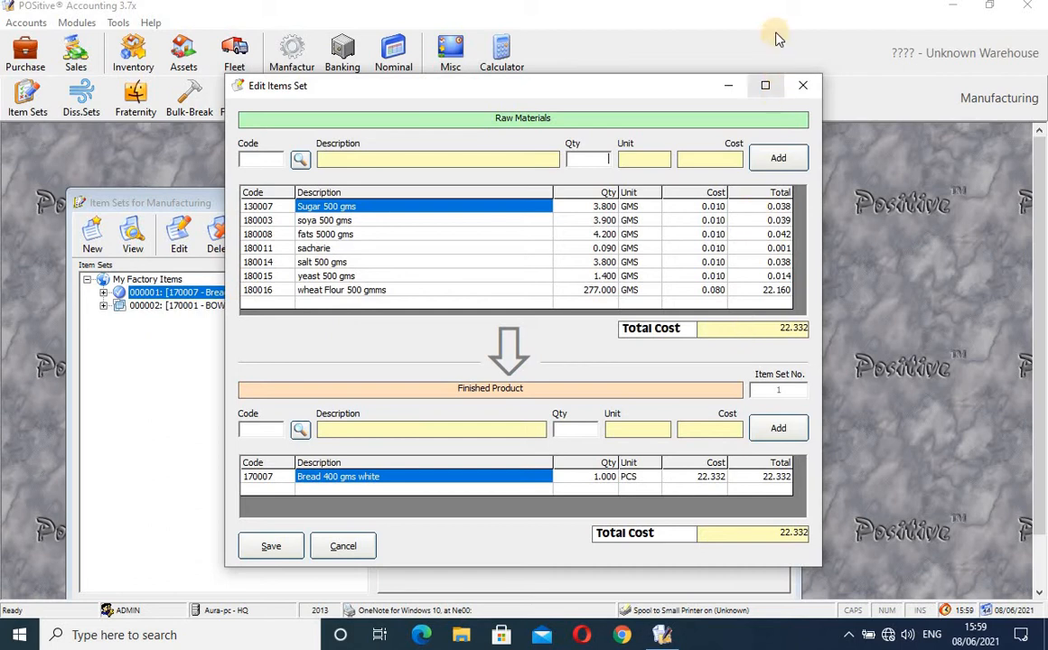
{"action": "left_click", "coordinate": [804, 89]}
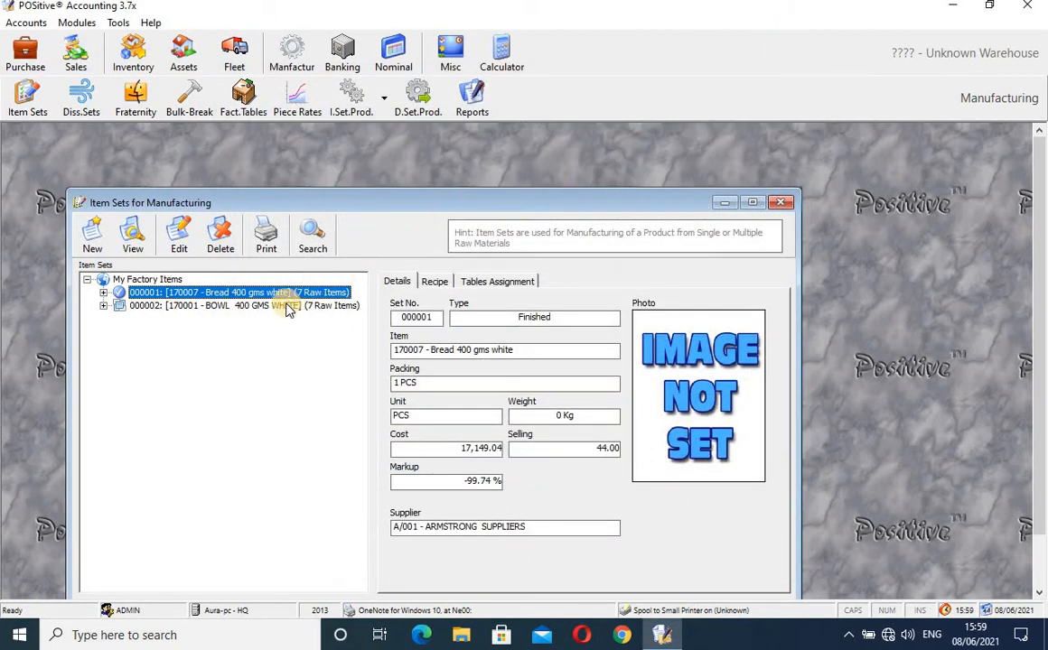
- View the Bread recipe, then the BOWL 400 GMS WHITE recipe, and close Item Sets
{"action": "left_click", "coordinate": [397, 282]}
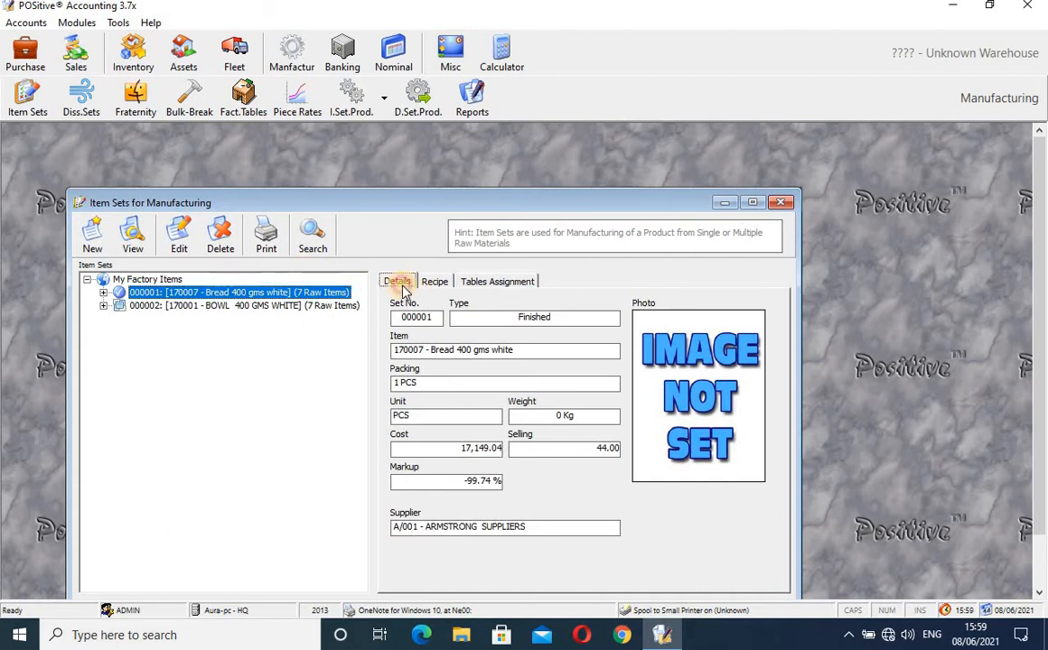
{"action": "left_click", "coordinate": [434, 283]}
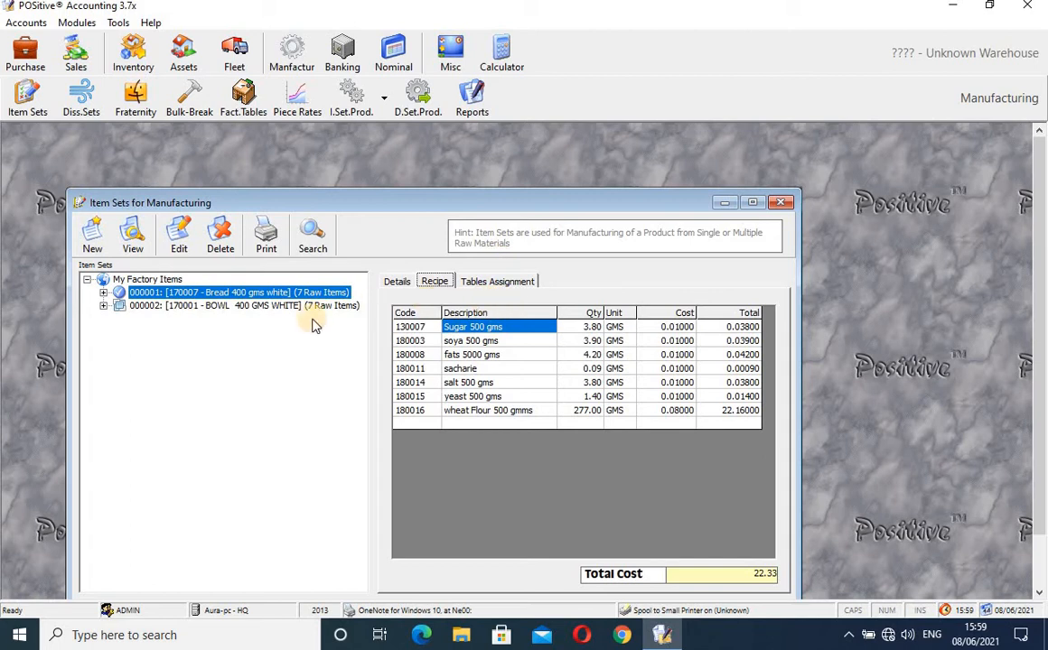
{"action": "left_click", "coordinate": [285, 309]}
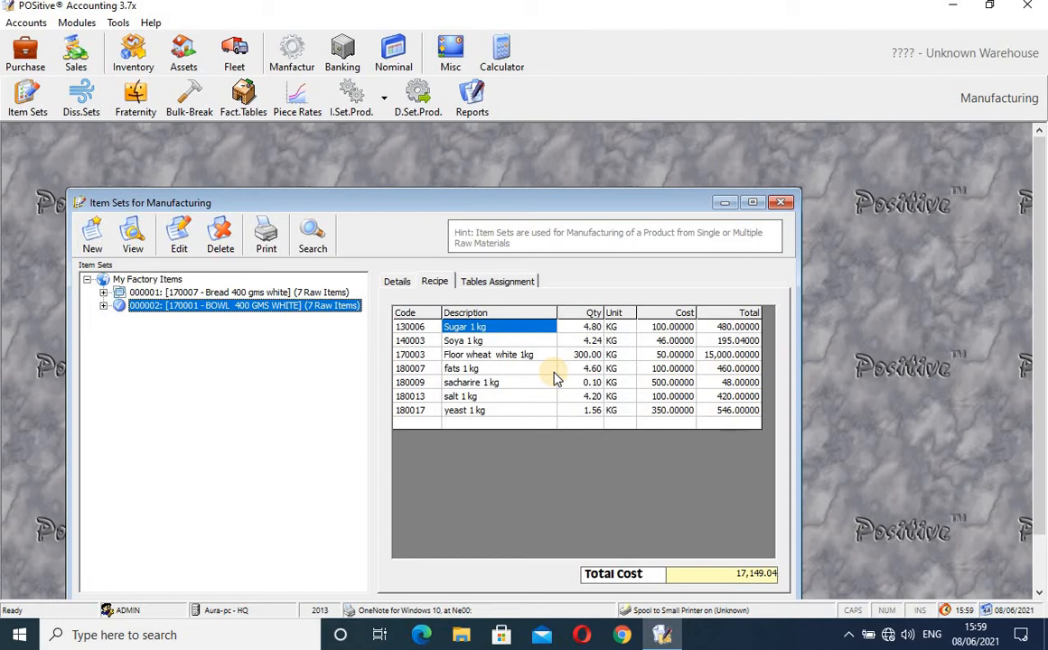
{"action": "left_click", "coordinate": [781, 203]}
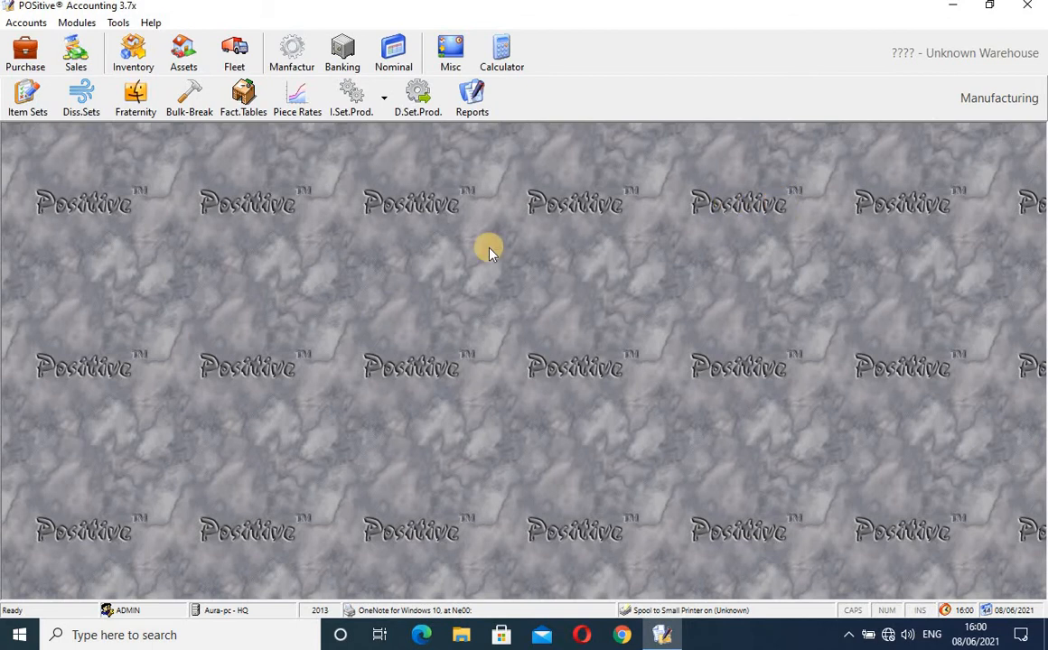
- Open Dissection Sets, make the window taller, and view the 000001 Fats set in the editor, then close the editor
{"action": "left_click", "coordinate": [94, 106]}
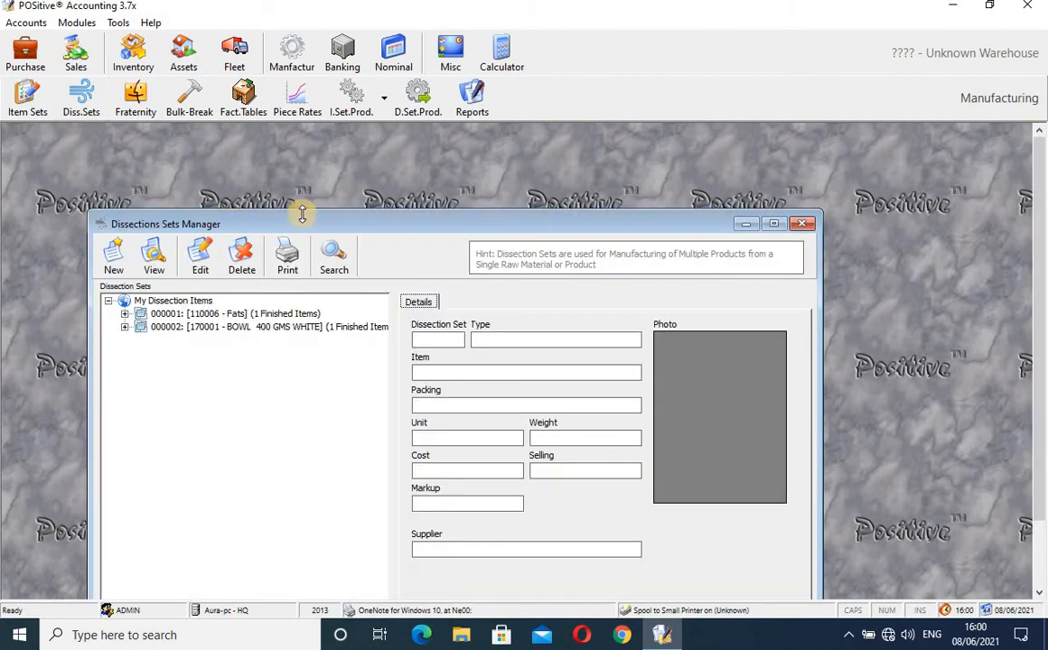
{"action": "left_click_drag", "start_coordinate": [354, 213], "coordinate": [355, 180]}
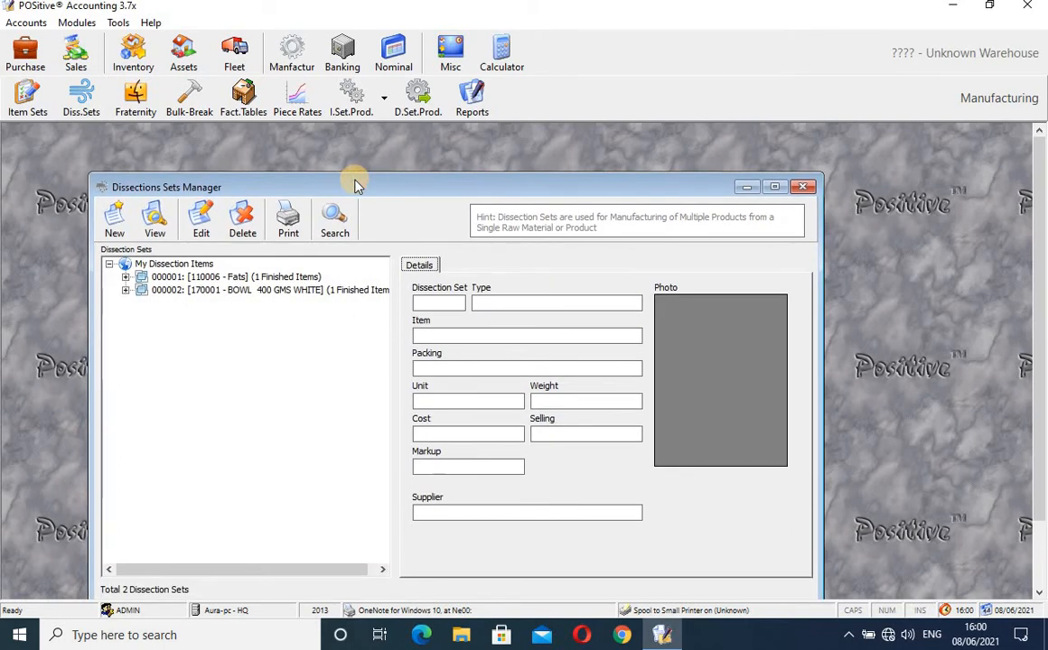
{"action": "left_click", "coordinate": [221, 280]}
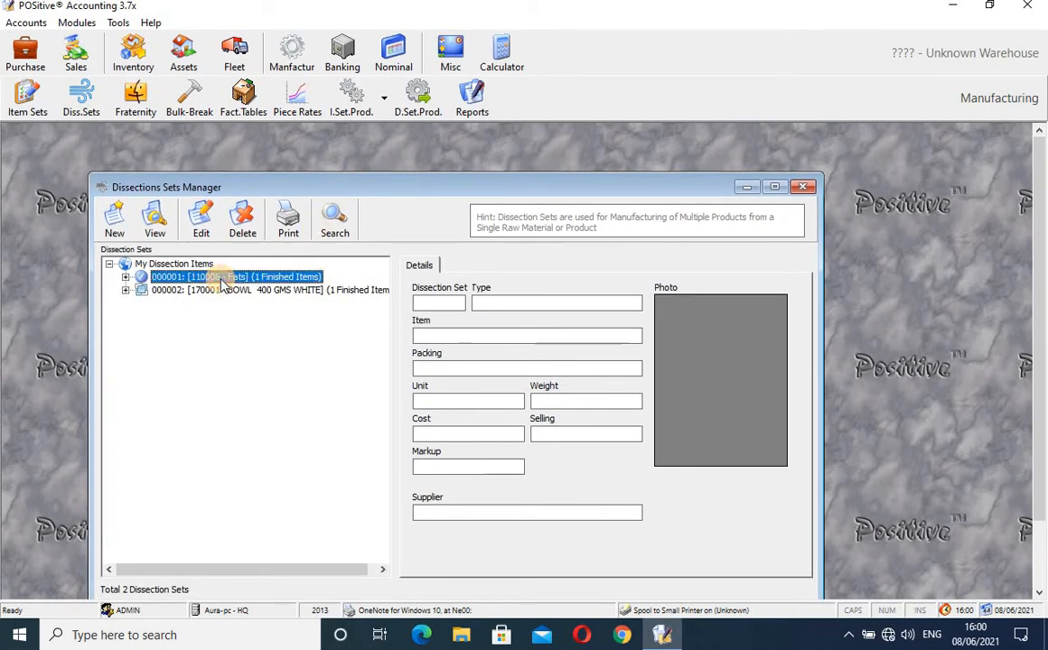
{"action": "left_click", "coordinate": [203, 221]}
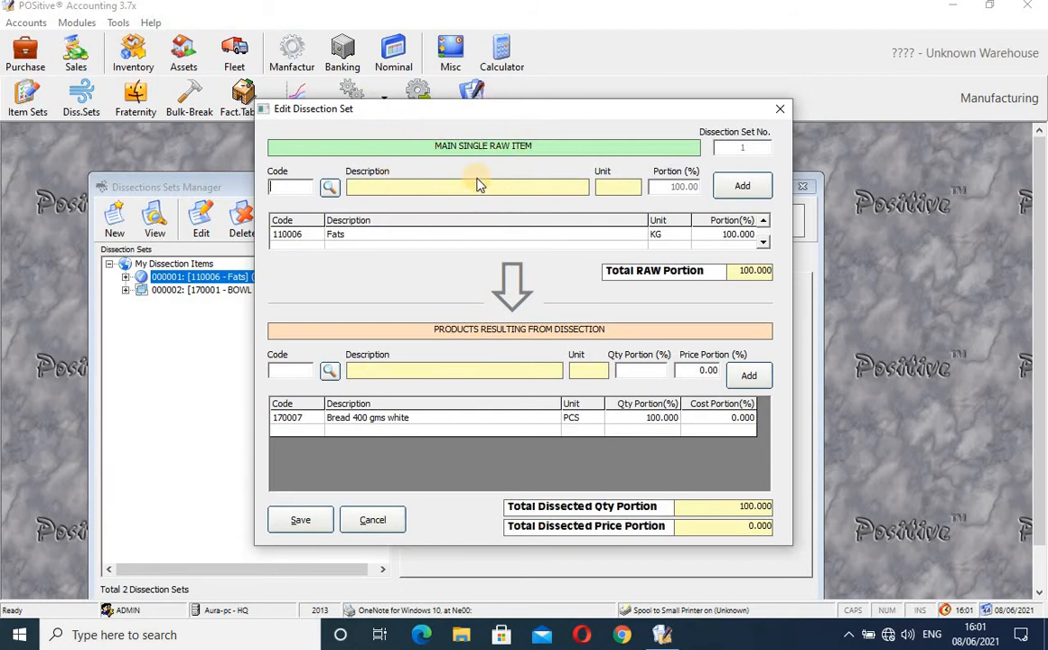
{"action": "left_click", "coordinate": [780, 109]}
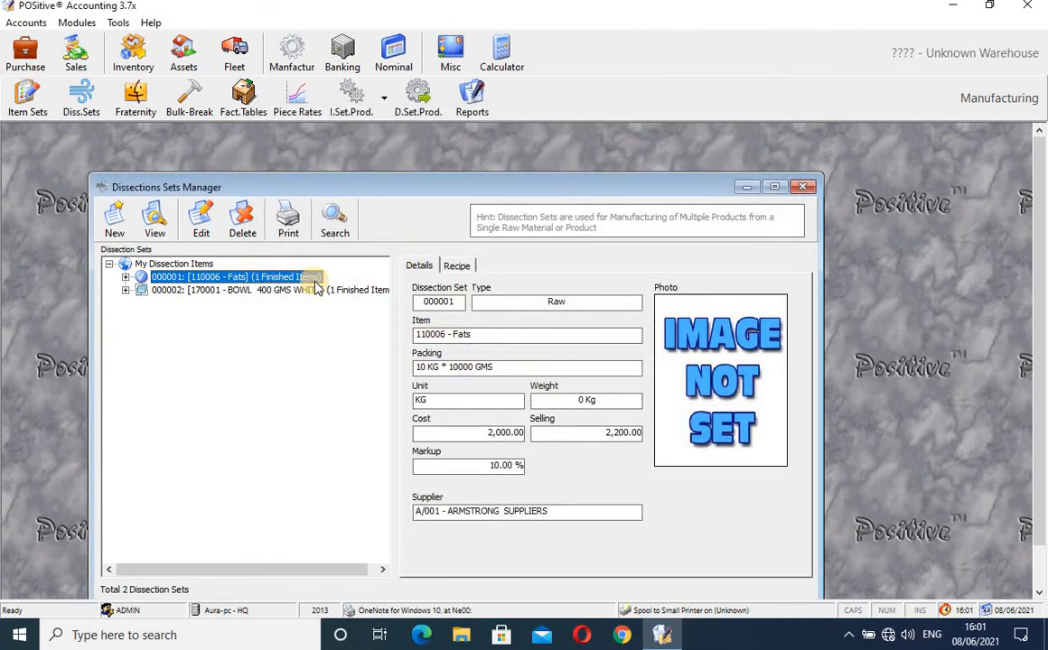
- Reopen the Fats dissection set, close its editor, then close the Dissections Sets Manager
{"action": "left_click", "coordinate": [207, 232]}
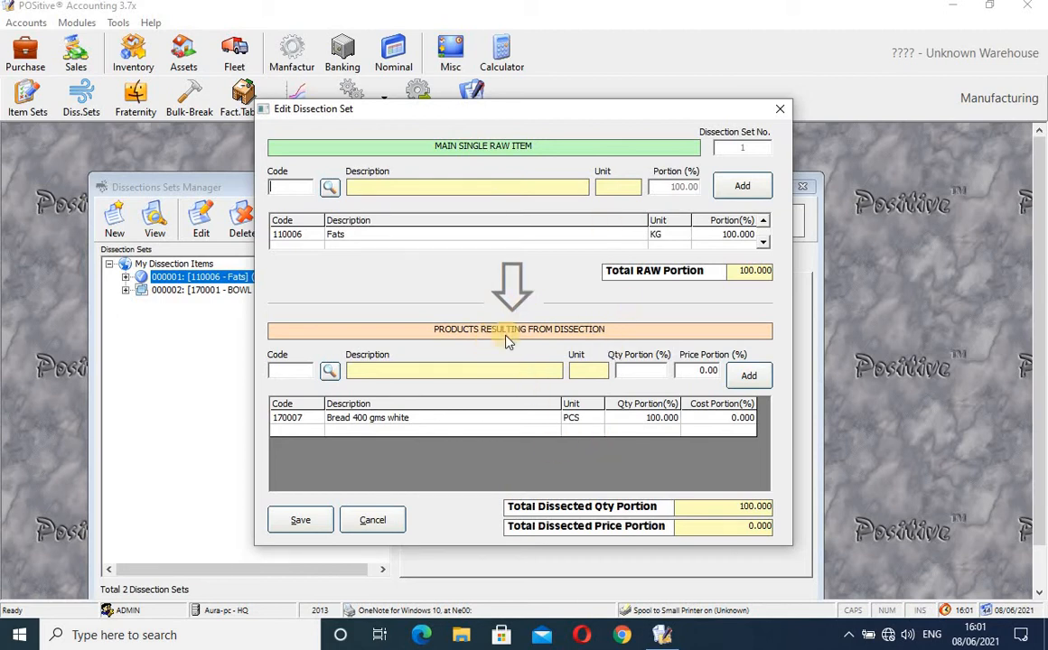
{"action": "left_click", "coordinate": [779, 110]}
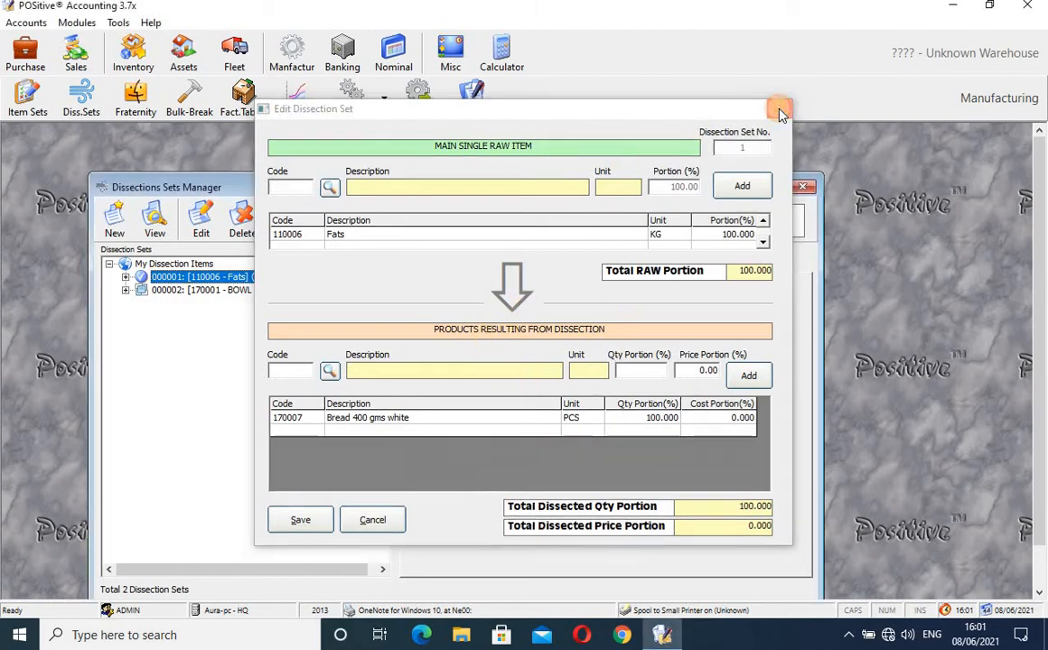
{"action": "left_click", "coordinate": [801, 186]}
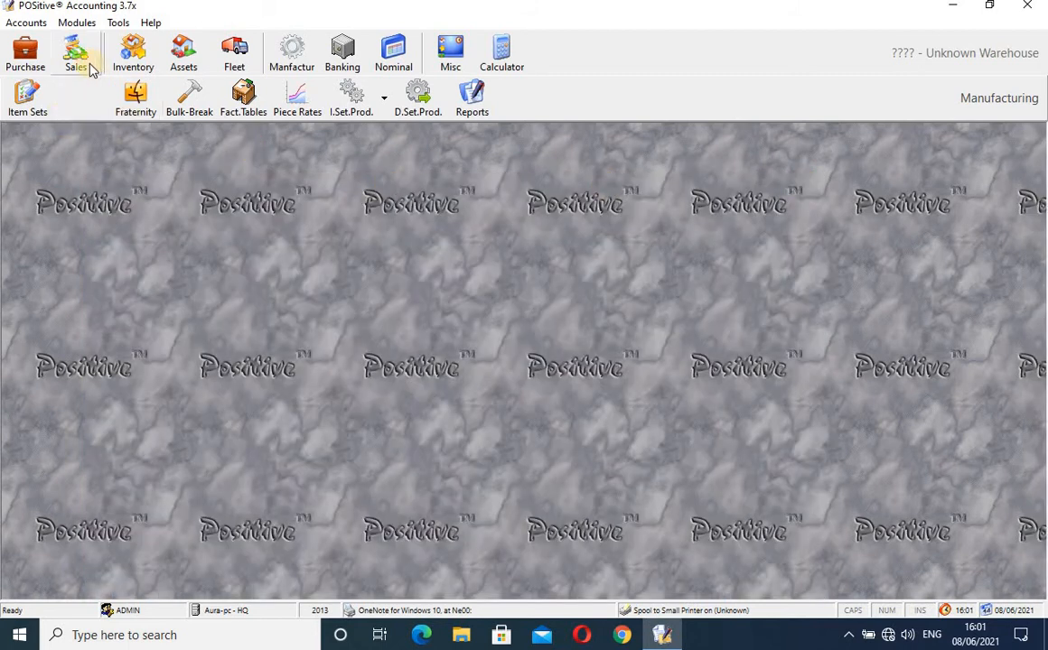
- Open Fraternity Manager and select the SUGAR 50 KG and Sugar 1 kg member items
{"action": "left_click", "coordinate": [131, 102]}
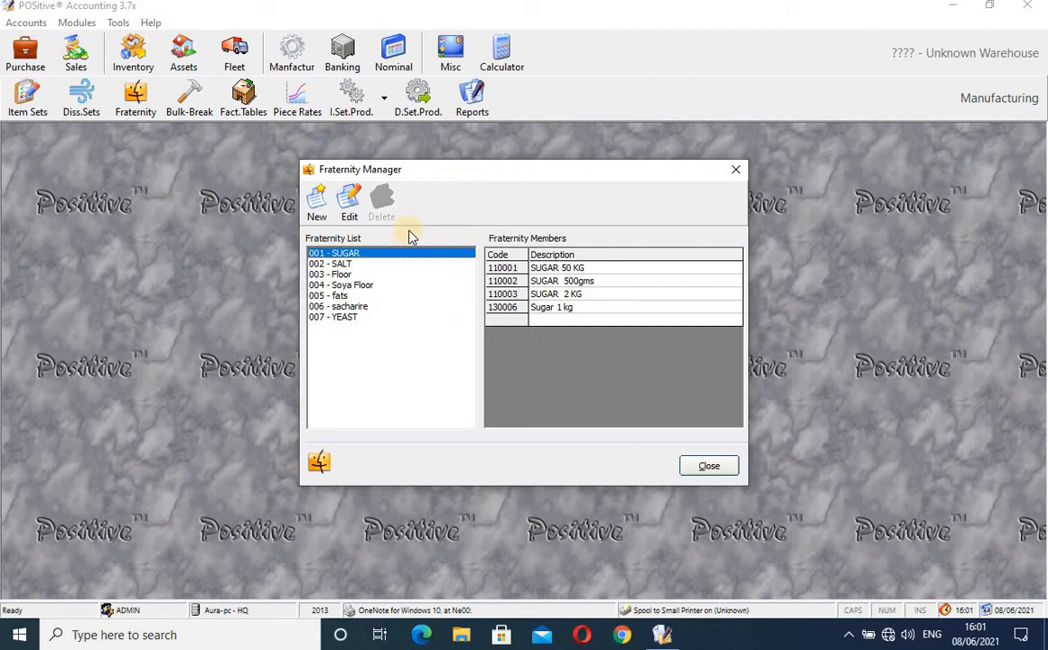
{"action": "left_click", "coordinate": [557, 269]}
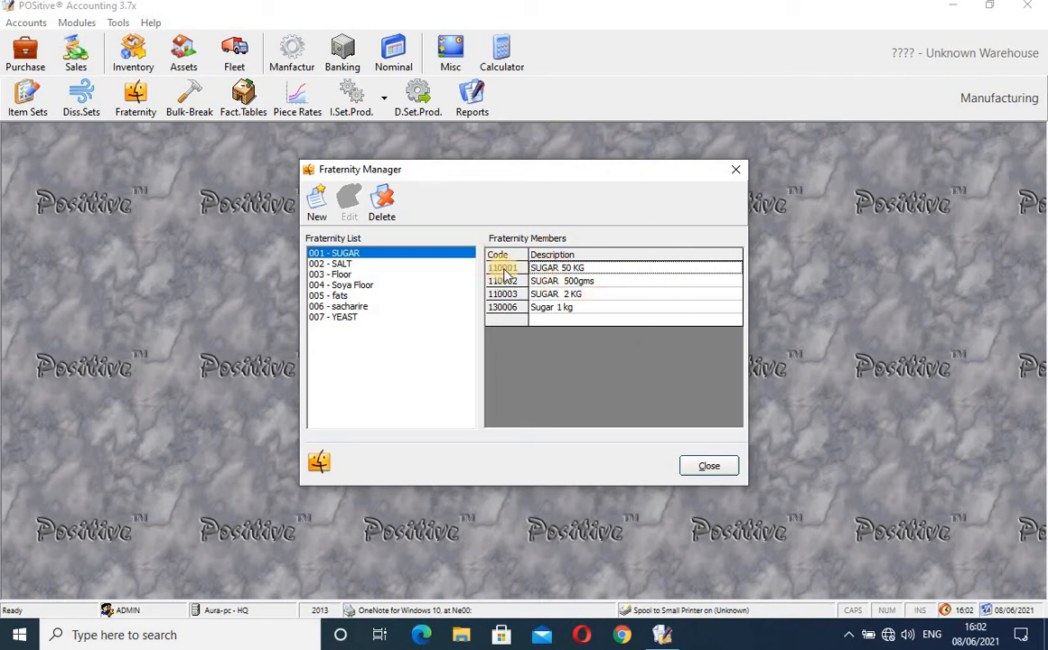
{"action": "left_click", "coordinate": [572, 308]}
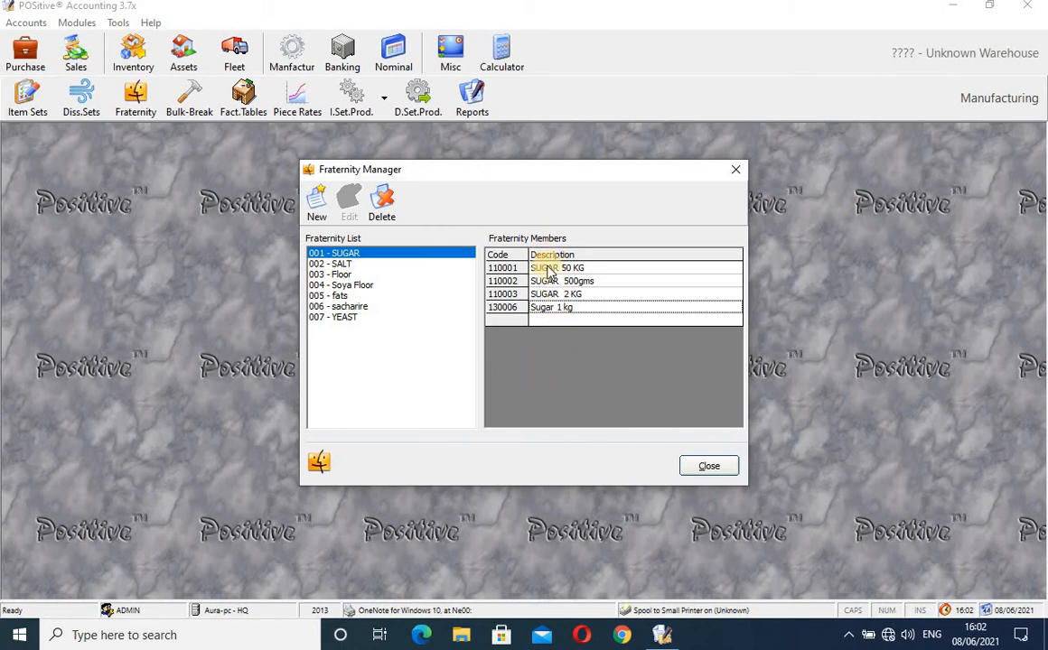
- View the members of groups 002 SALT, 003 Floor, 004 Soya Floor and 005 fats, then close Fraternity Manager
{"action": "left_click", "coordinate": [354, 264]}
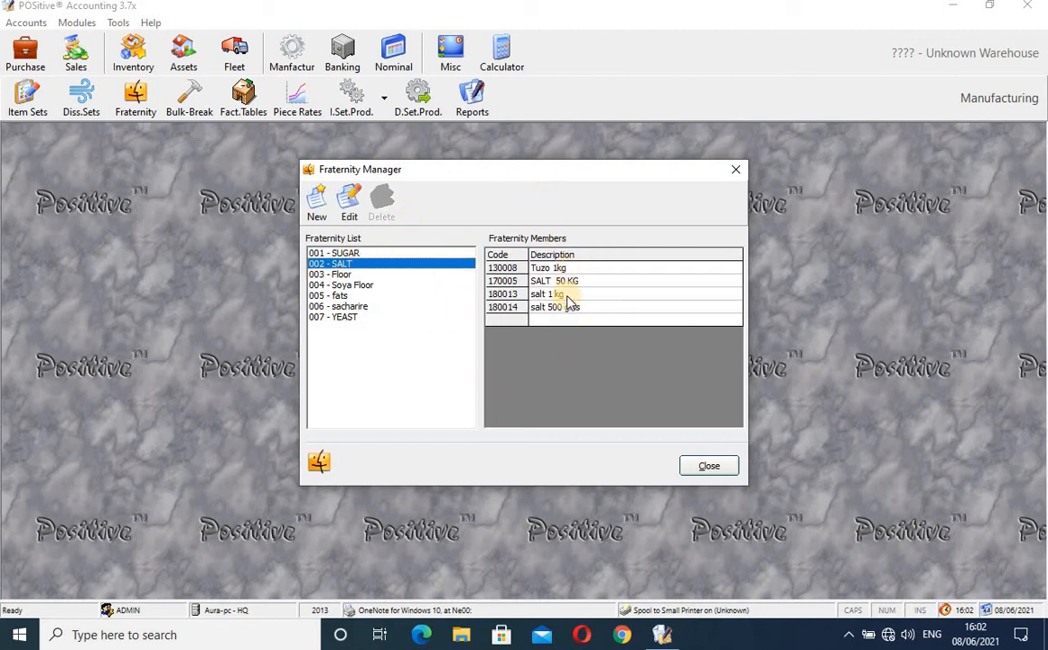
{"action": "left_click", "coordinate": [336, 274]}
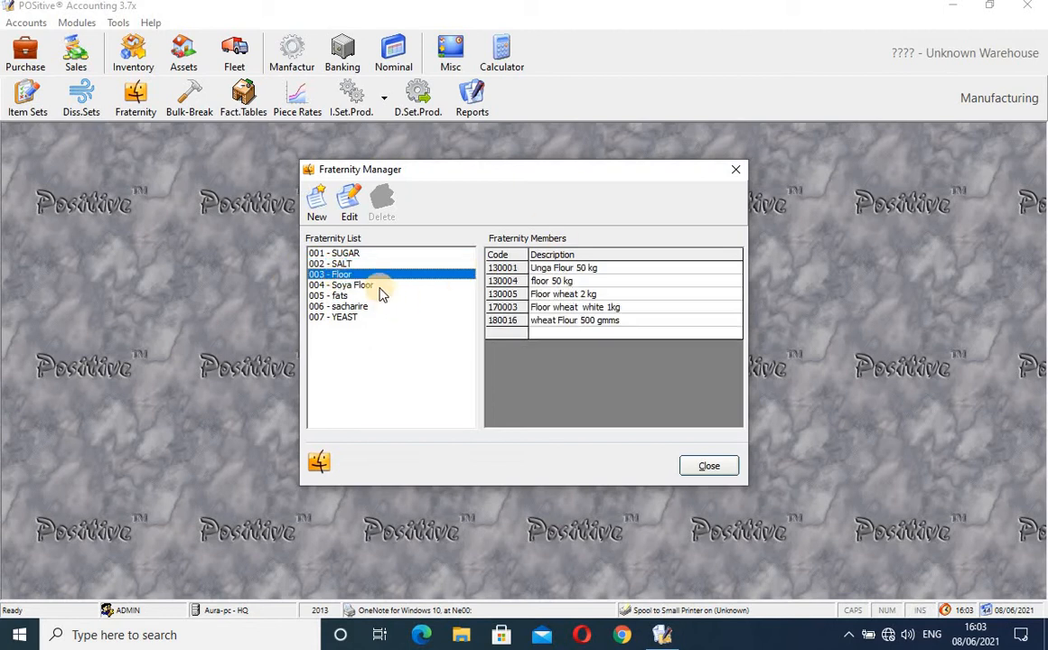
{"action": "left_click", "coordinate": [373, 286]}
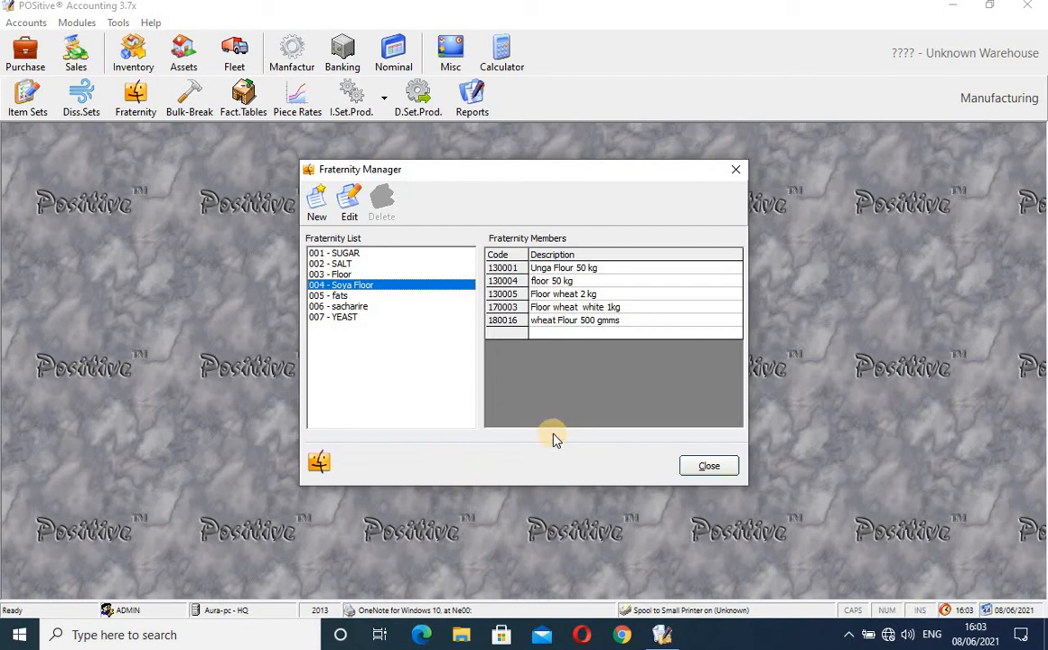
{"action": "key", "text": "Down"}
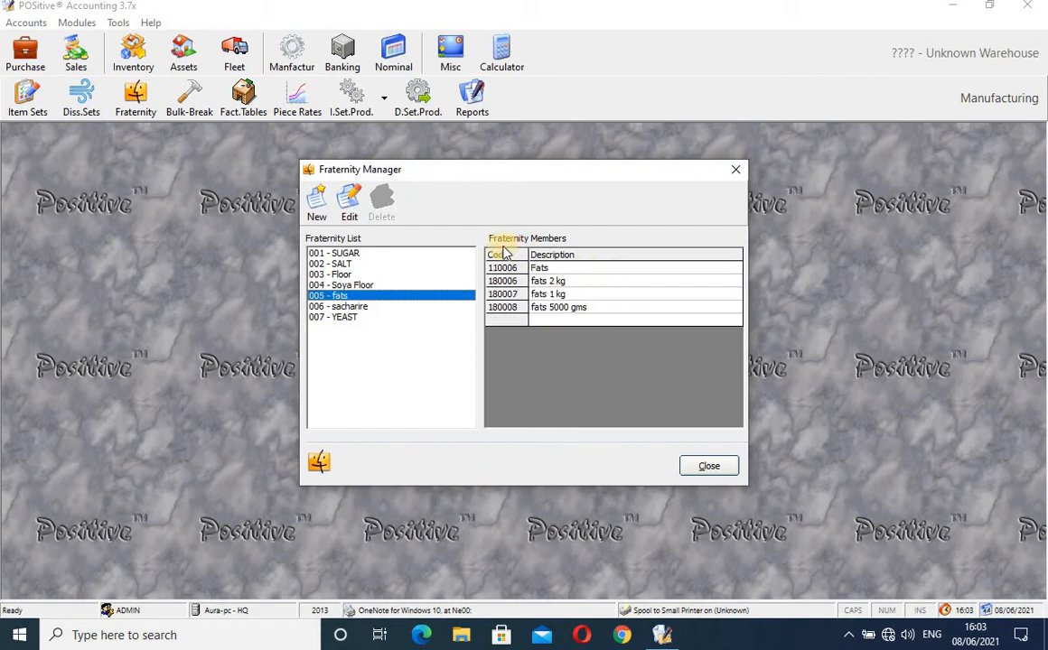
{"action": "left_click", "coordinate": [736, 172]}
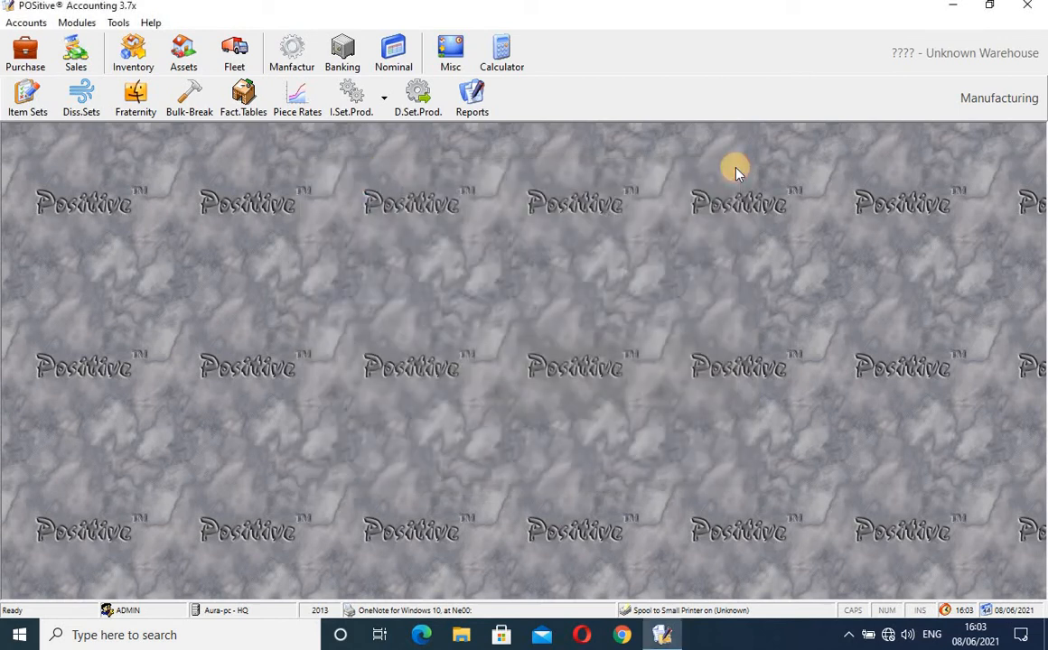
- Start a new bulk break and choose 110001 SUGAR 50 KG from a 'sugar' search as the source
{"action": "left_click", "coordinate": [194, 103]}
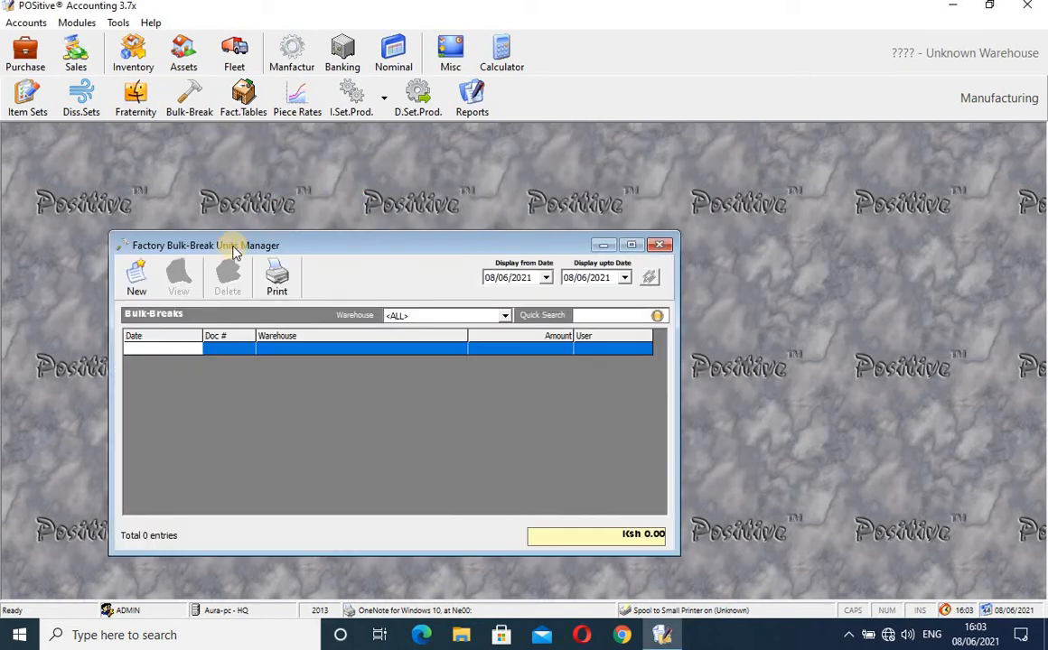
{"action": "left_click", "coordinate": [140, 274]}
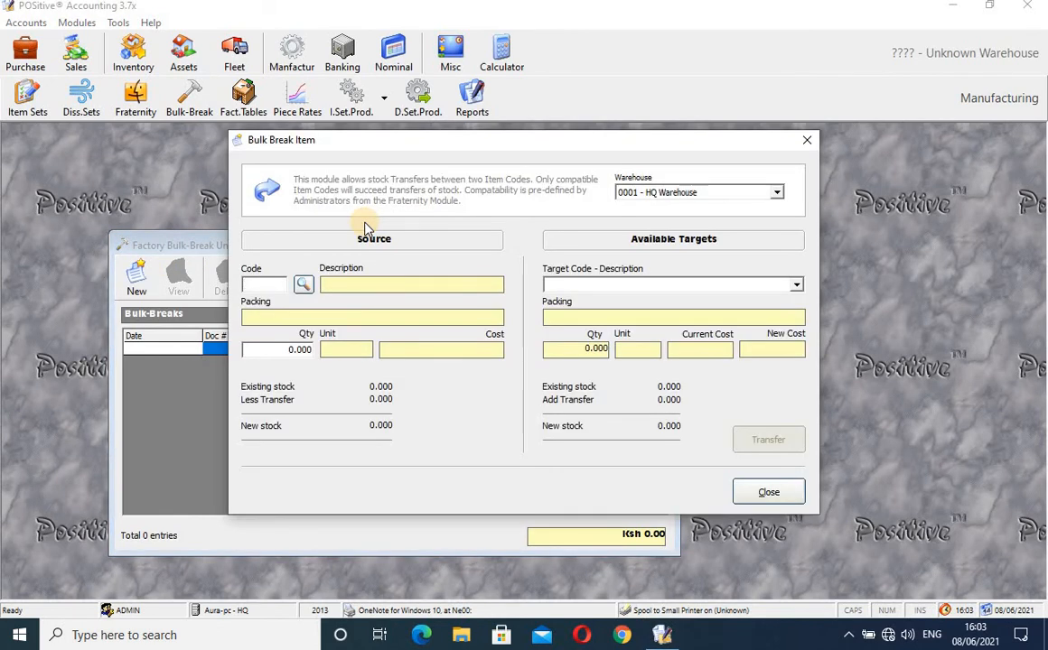
{"action": "left_click", "coordinate": [304, 286]}
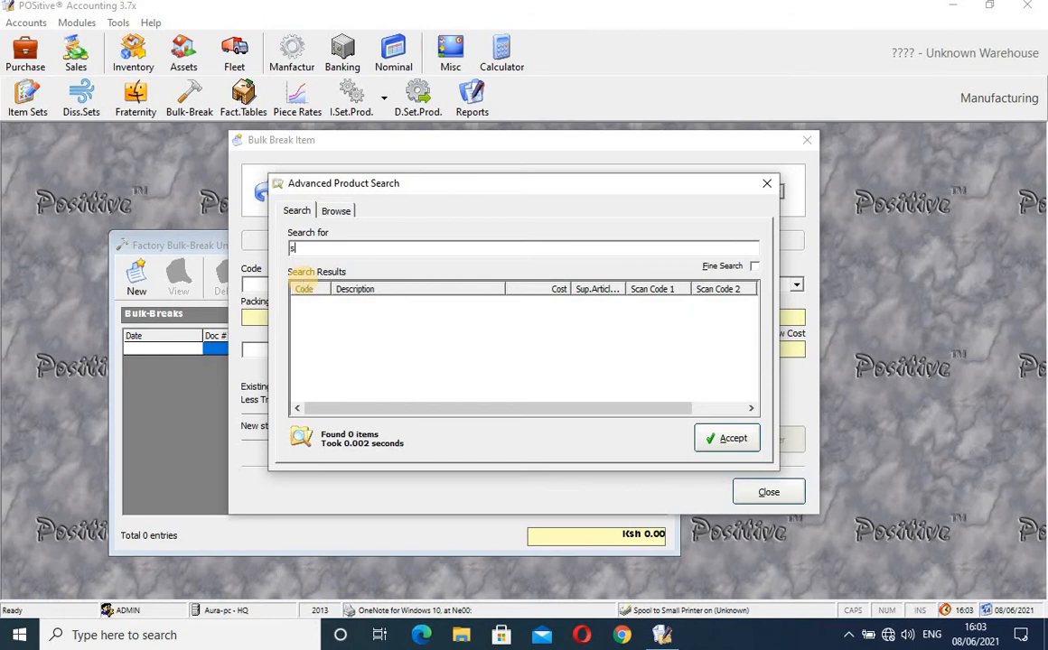
{"action": "key", "text": "Return"}
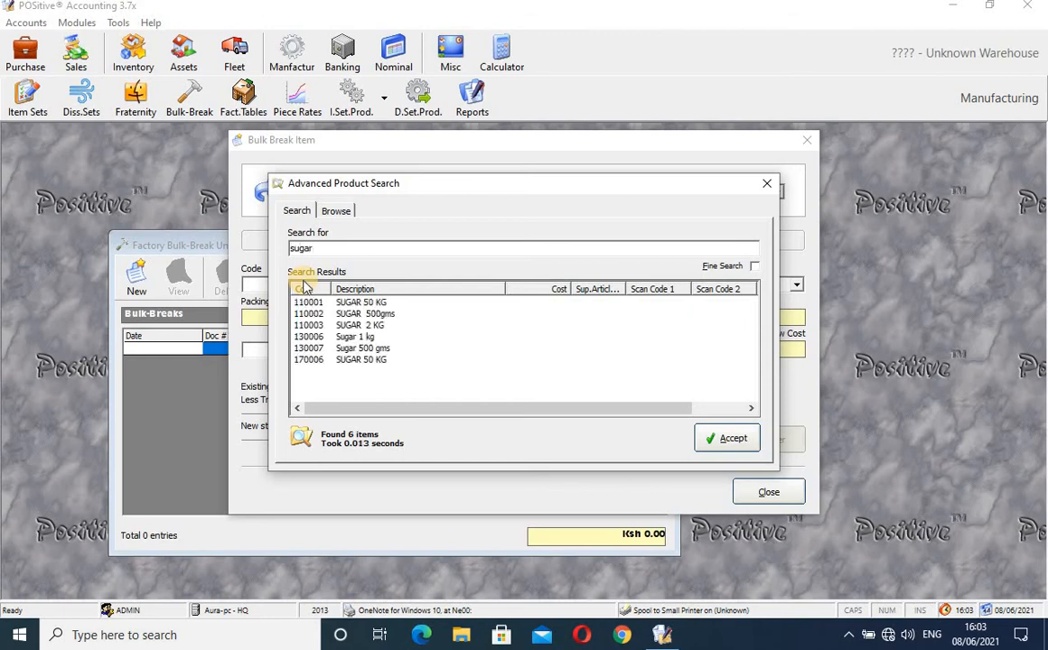
{"action": "left_click", "coordinate": [369, 314]}
{"action": "left_click", "coordinate": [367, 302]}
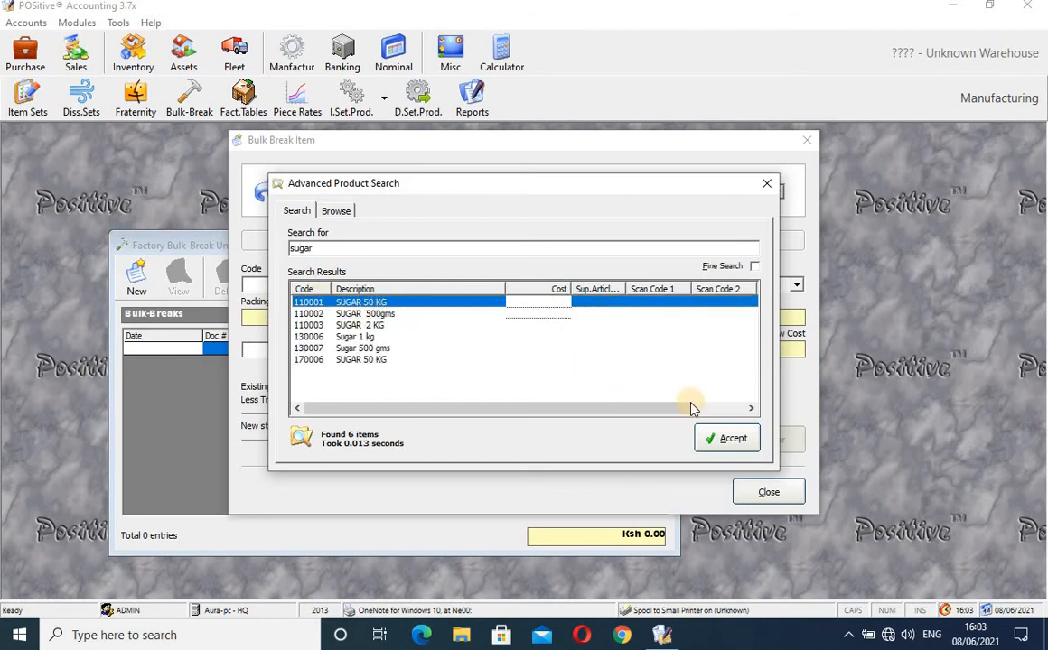
{"action": "left_click", "coordinate": [732, 438]}
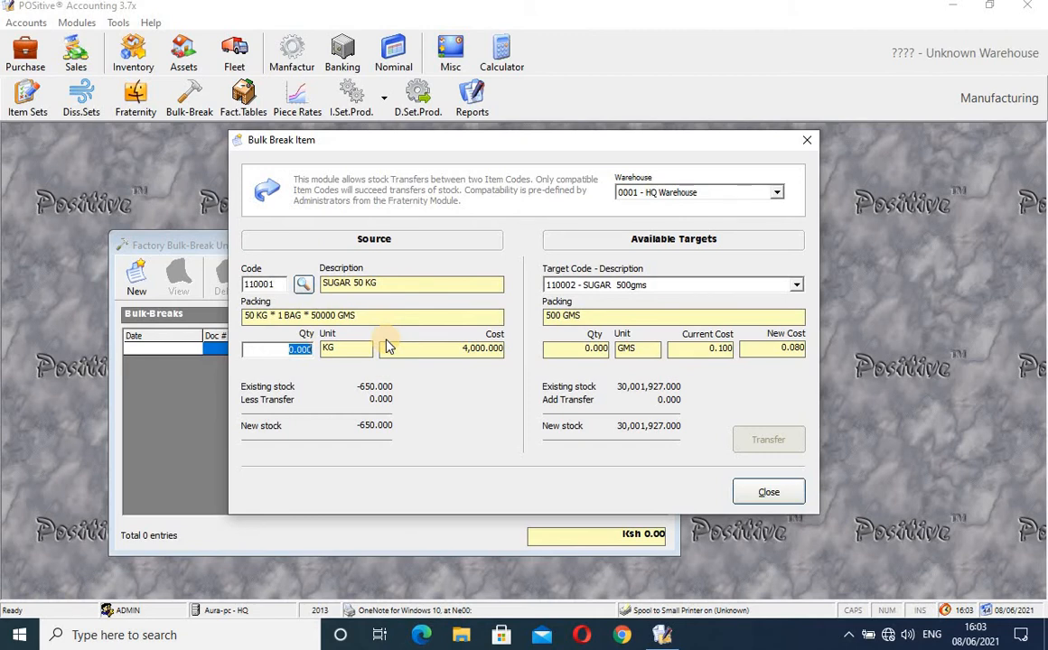
- Enter quantity 50 and choose 130006 Sugar 1 kg as the target code
{"action": "type", "text": "50"}
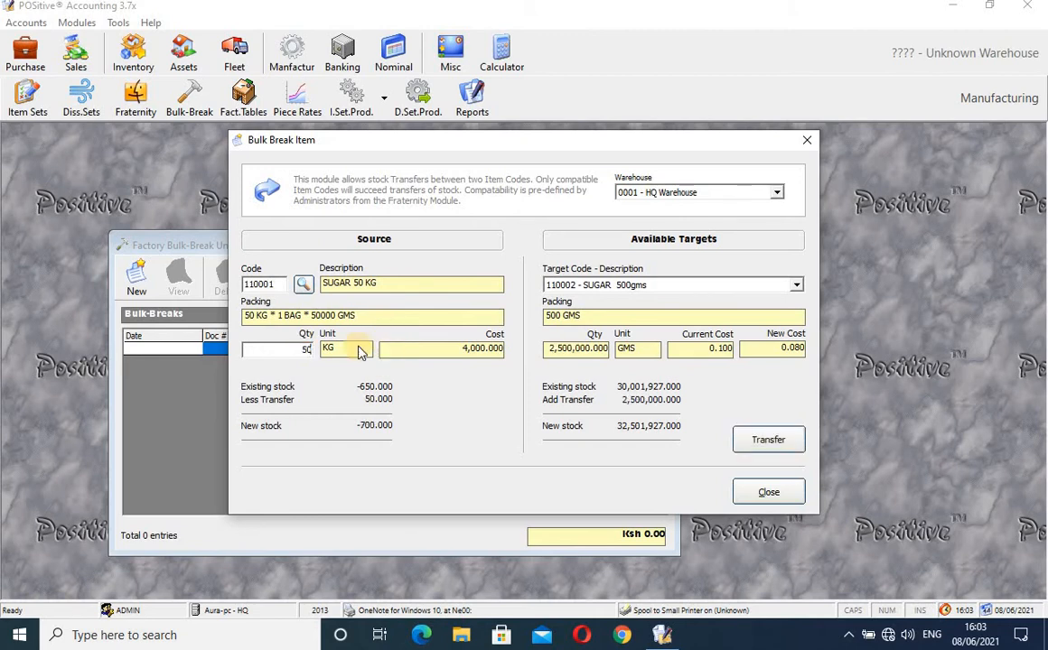
{"action": "left_click", "coordinate": [794, 286]}
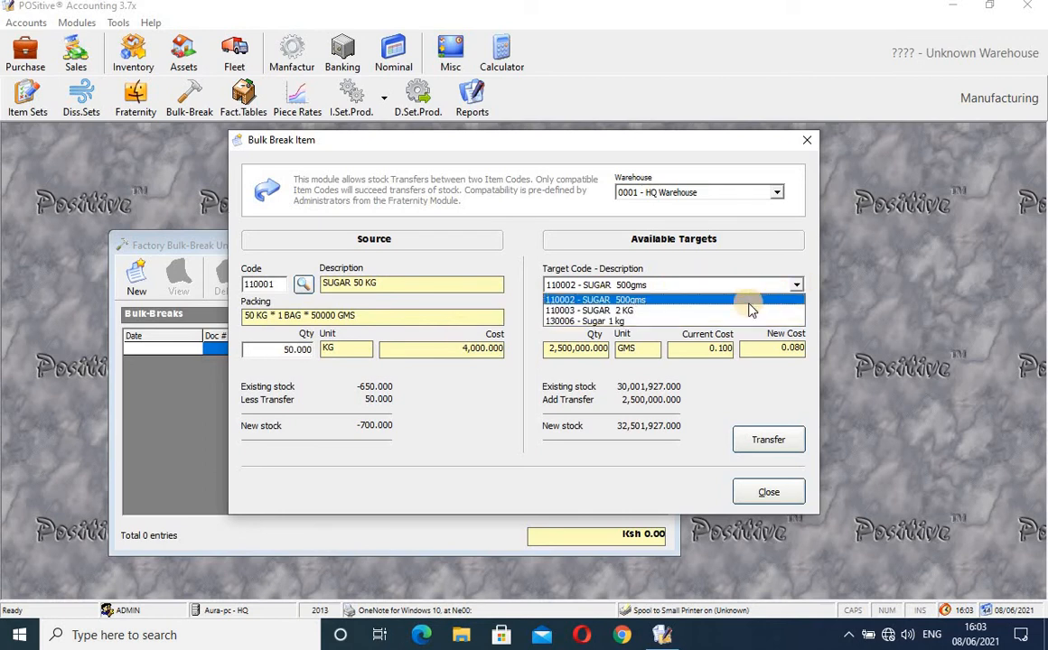
{"action": "left_click", "coordinate": [731, 322]}
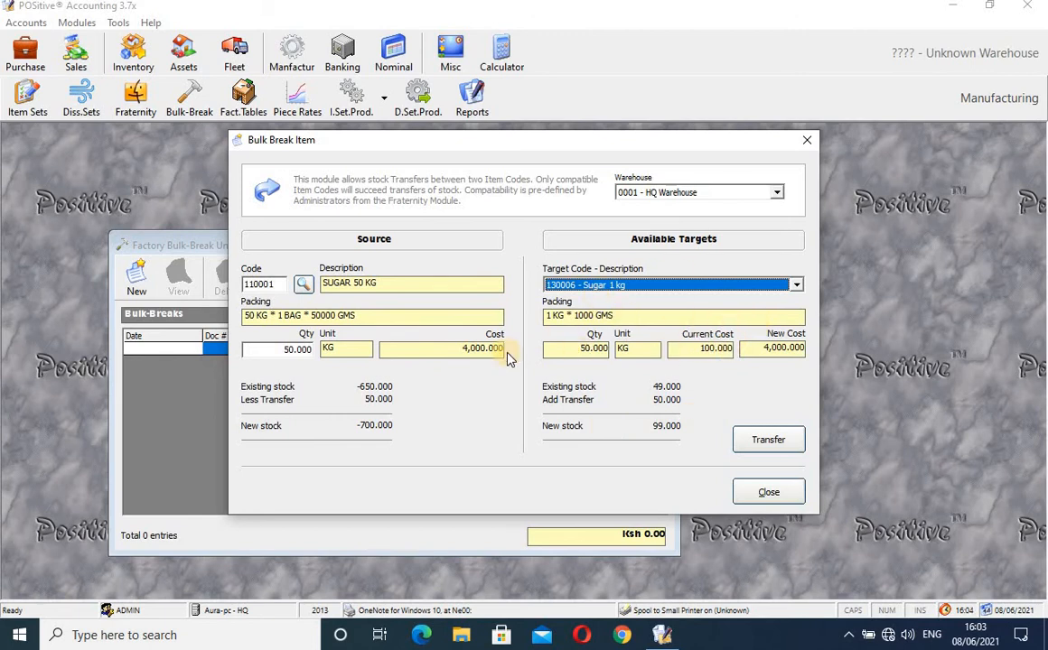
{"action": "left_click", "coordinate": [298, 350]}
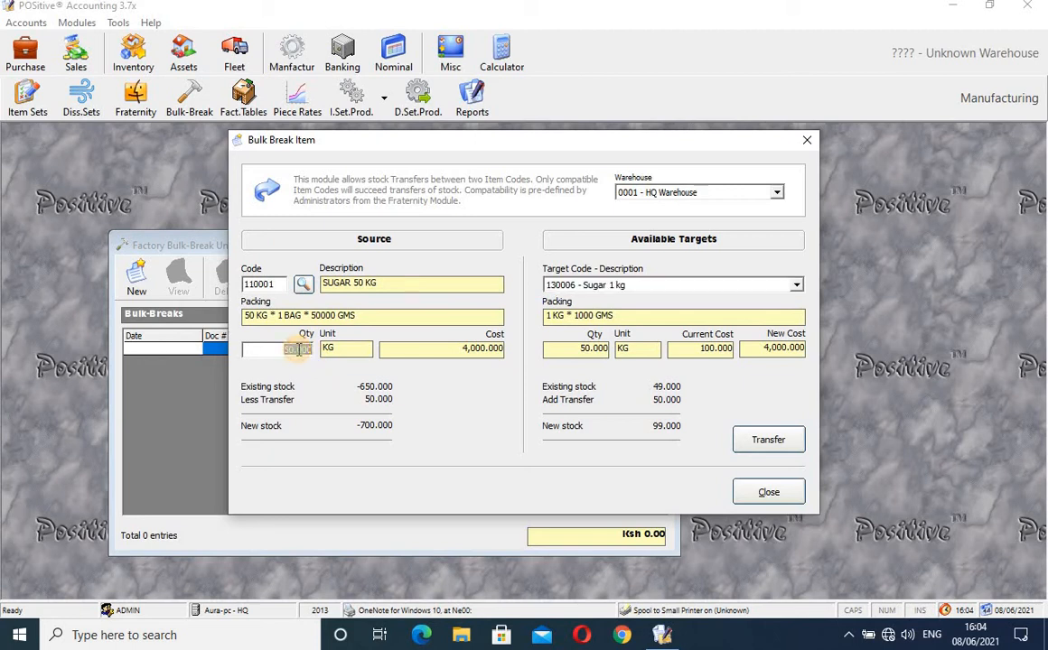
{"action": "left_click", "coordinate": [304, 285]}
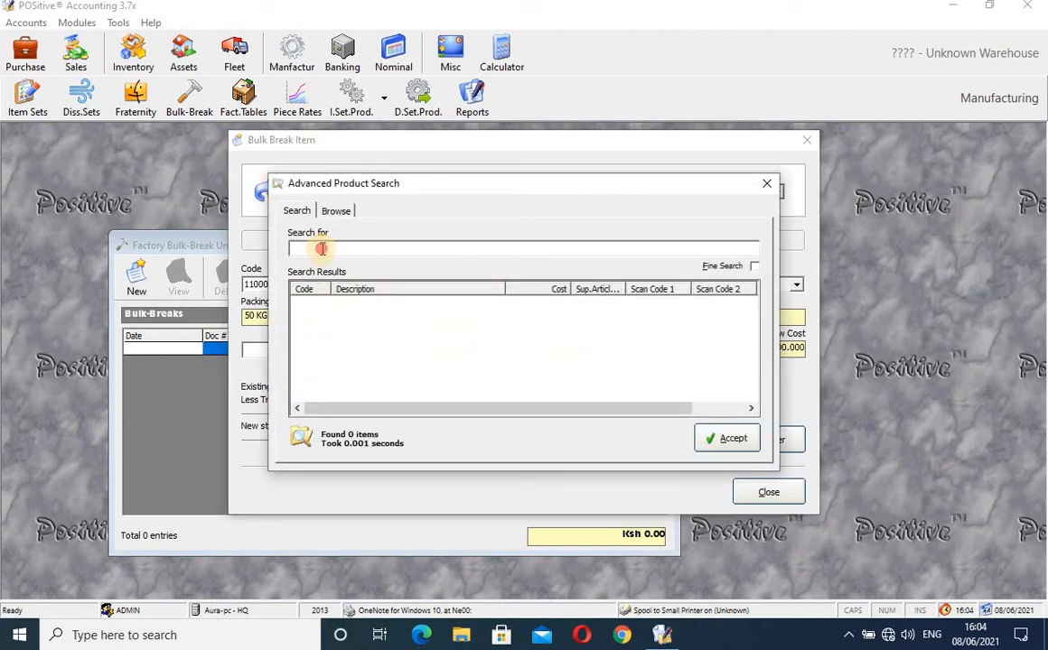
- Search 'sugar' and accept 110003 SUGAR 2 KG as the source product
{"action": "left_click", "coordinate": [320, 248]}
{"action": "key", "text": "Return"}
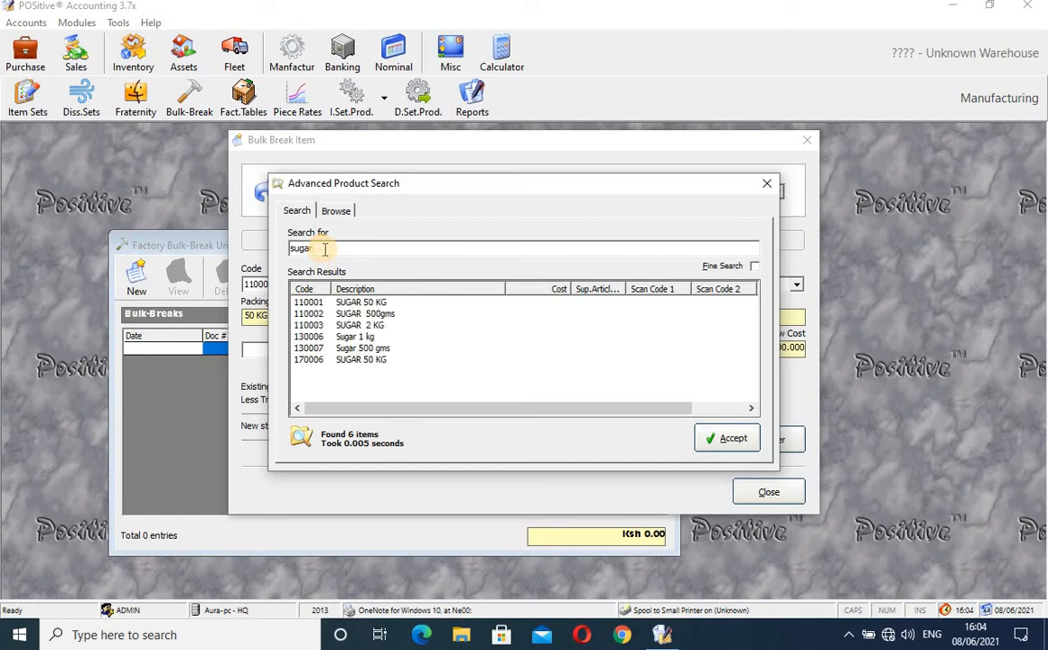
{"action": "left_click", "coordinate": [381, 326]}
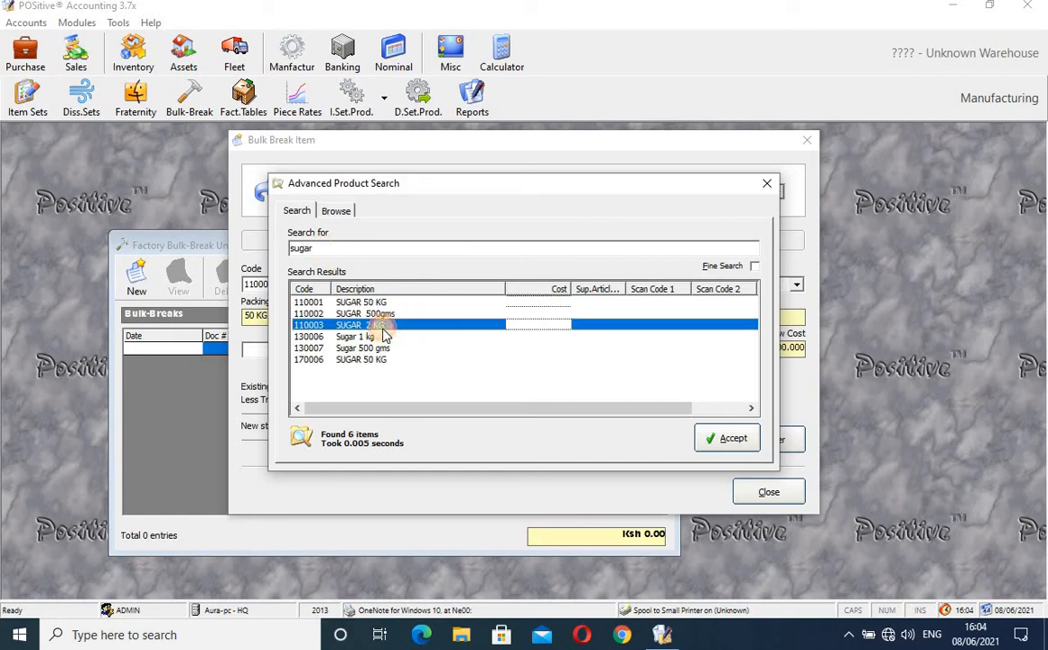
{"action": "left_click", "coordinate": [736, 439]}
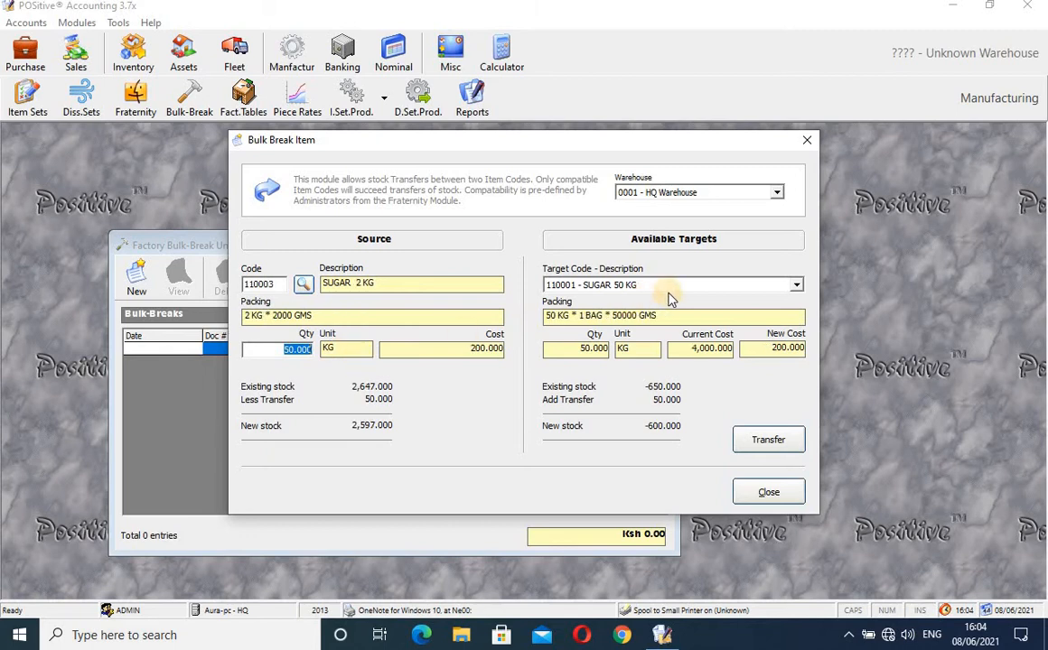
- Set 110002 SUGAR 500gms as the target, enter quantity 100, then clear it
{"action": "left_click", "coordinate": [796, 284]}
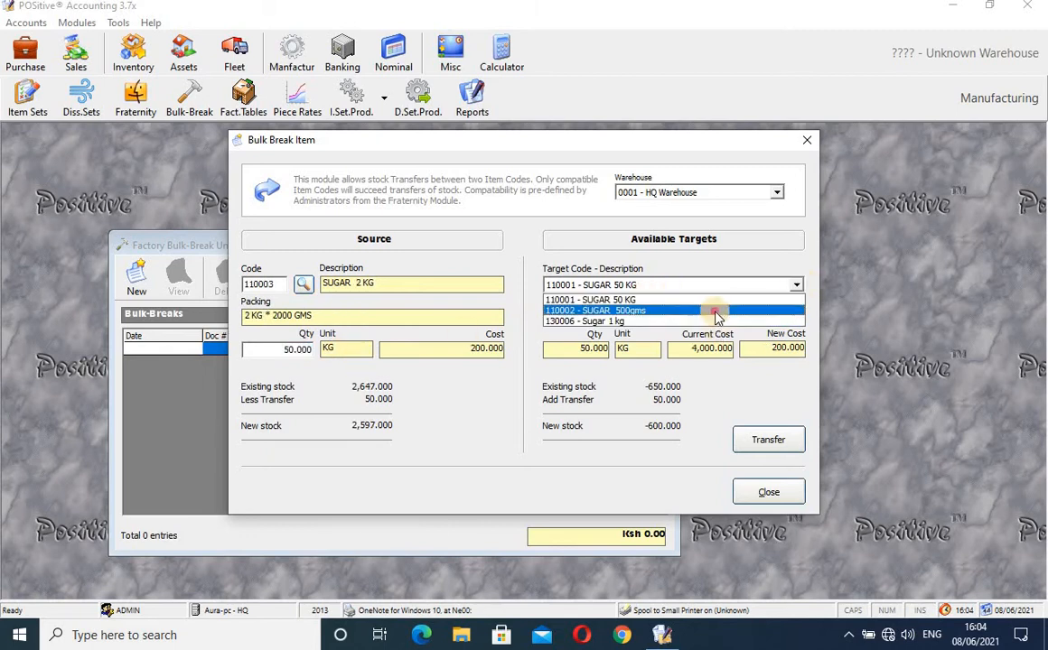
{"action": "left_click", "coordinate": [715, 311]}
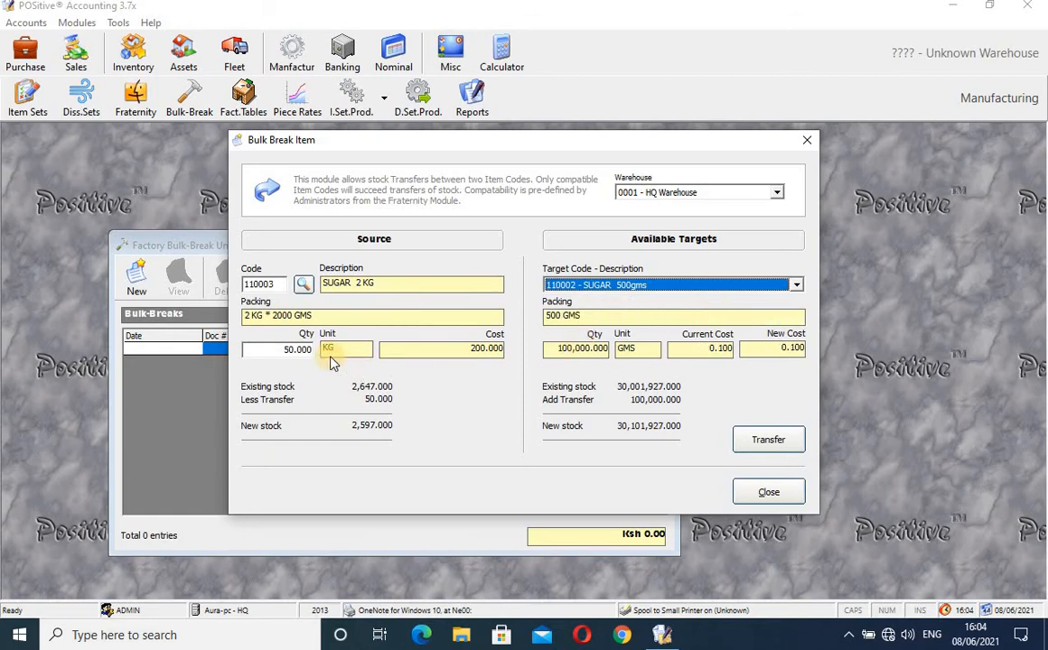
{"action": "left_click", "coordinate": [304, 350]}
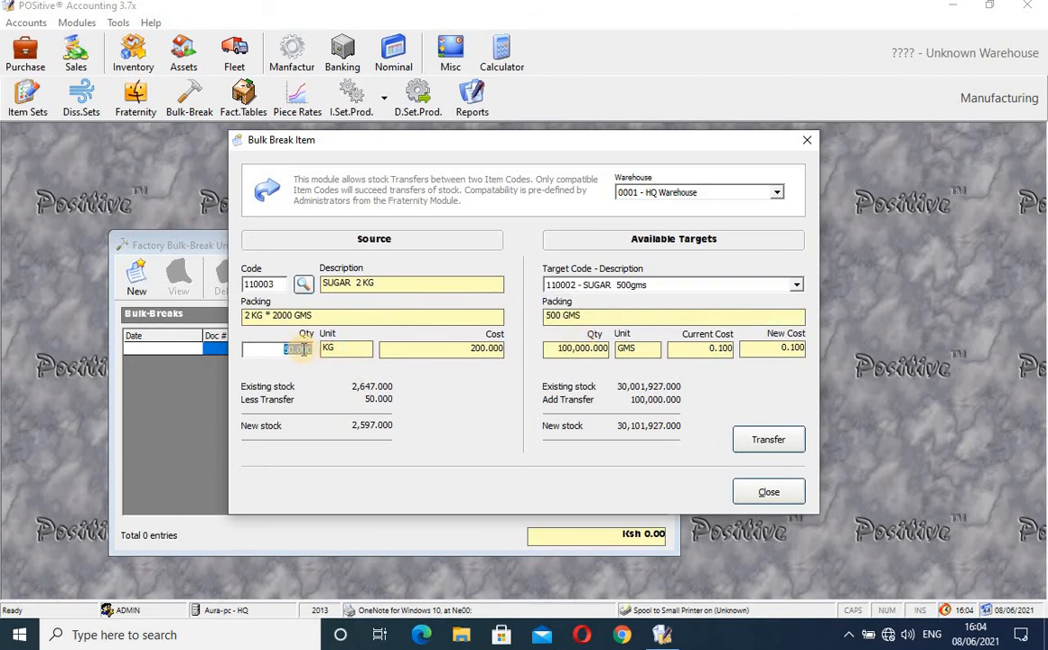
{"action": "type", "text": "100"}
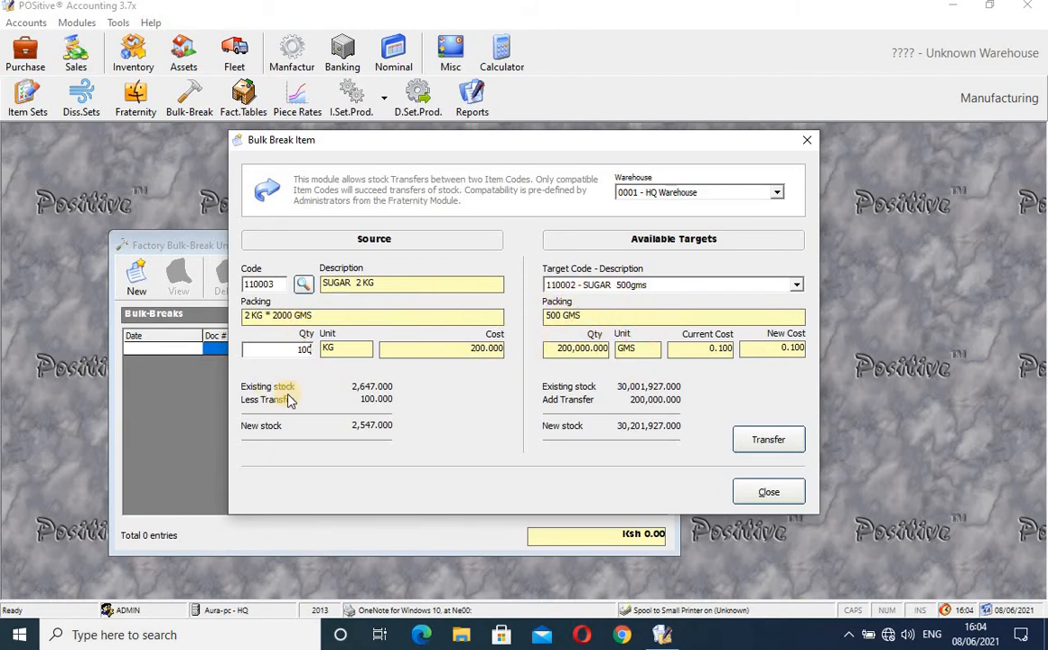
{"action": "key", "text": "BackSpace"}
{"action": "key", "text": "BackSpace"}
{"action": "key", "text": "BackSpace"}
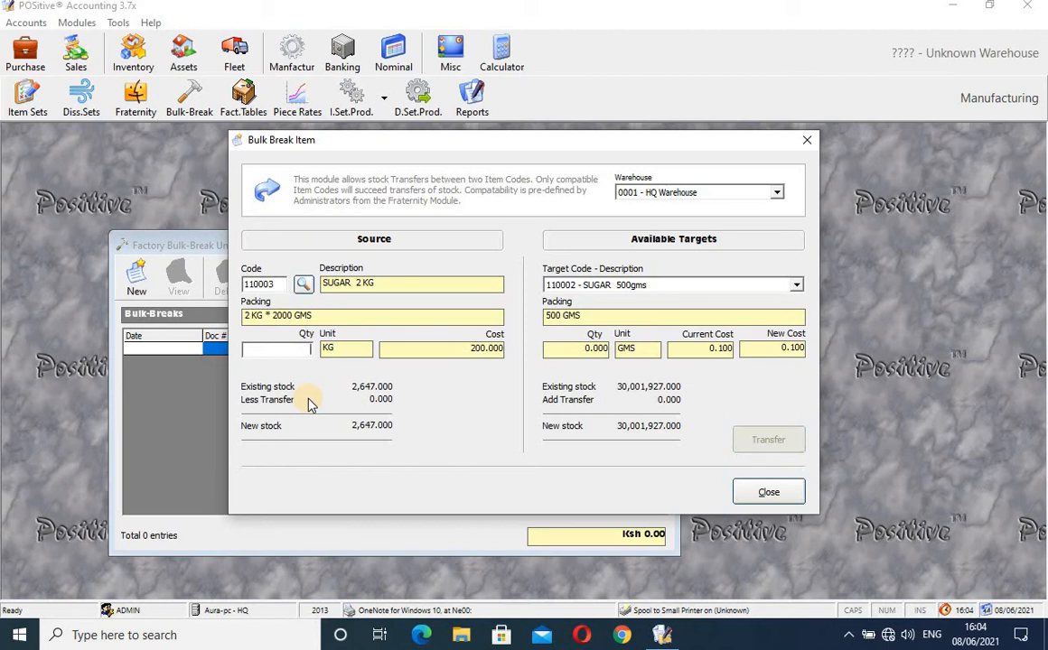
- Try transferring 2 units into Sugar 1 kg, decline implementing it, and close both bulk-break windows
{"action": "type", "text": "2"}
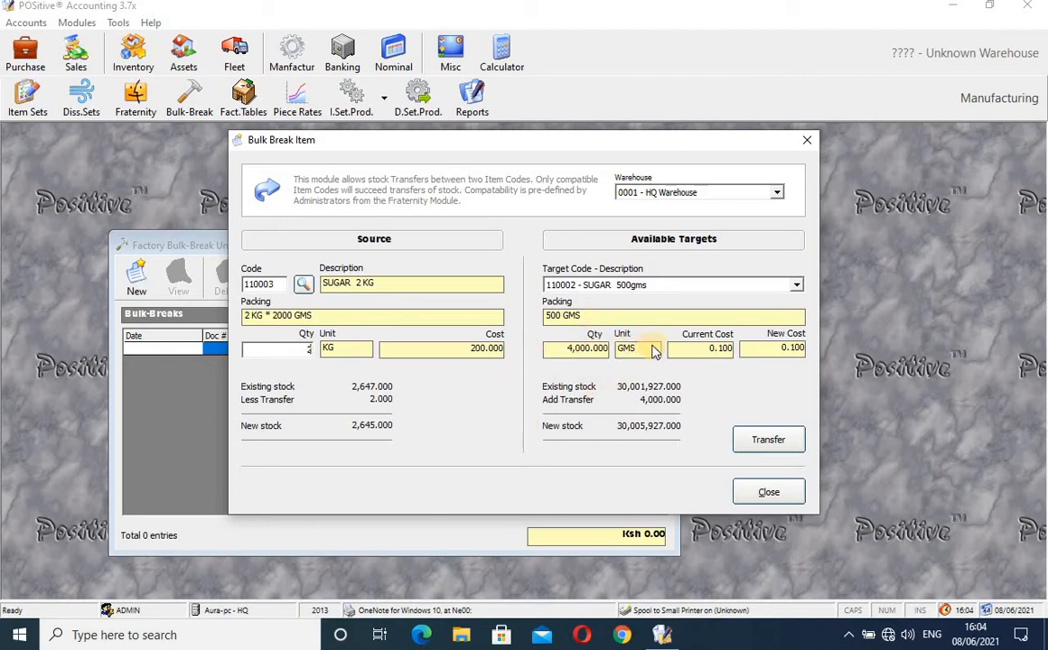
{"action": "left_click", "coordinate": [795, 285]}
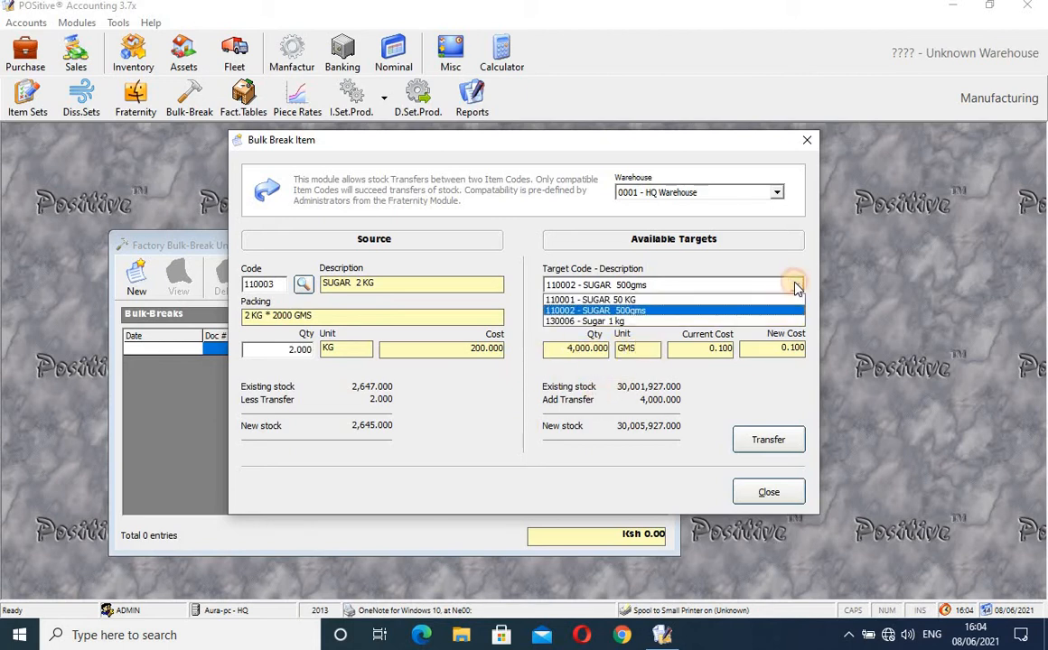
{"action": "left_click", "coordinate": [700, 322]}
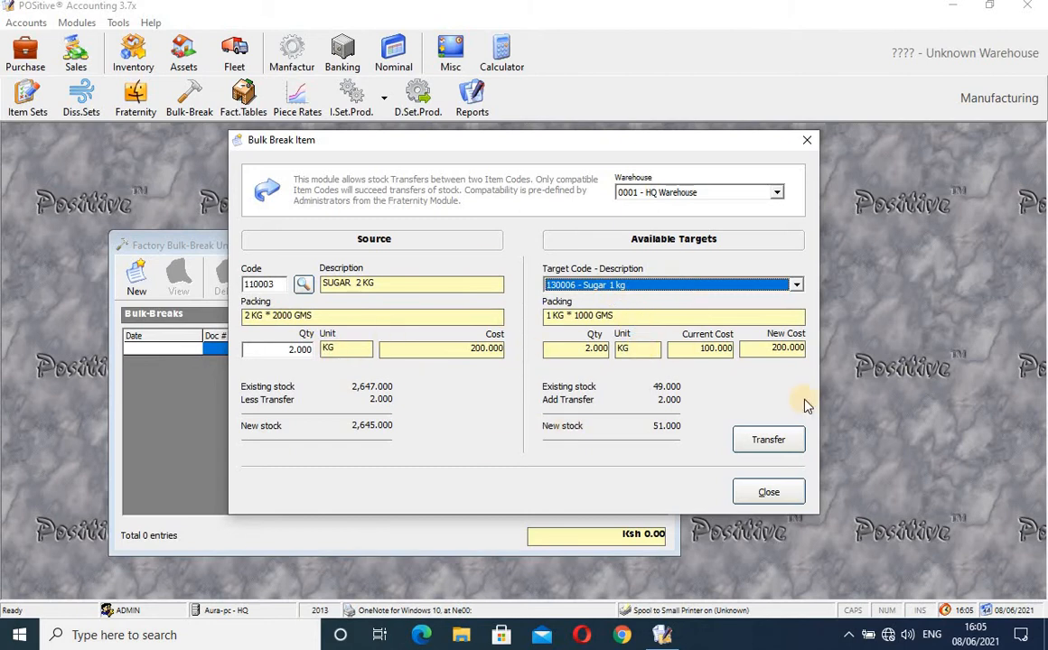
{"action": "left_click", "coordinate": [769, 441]}
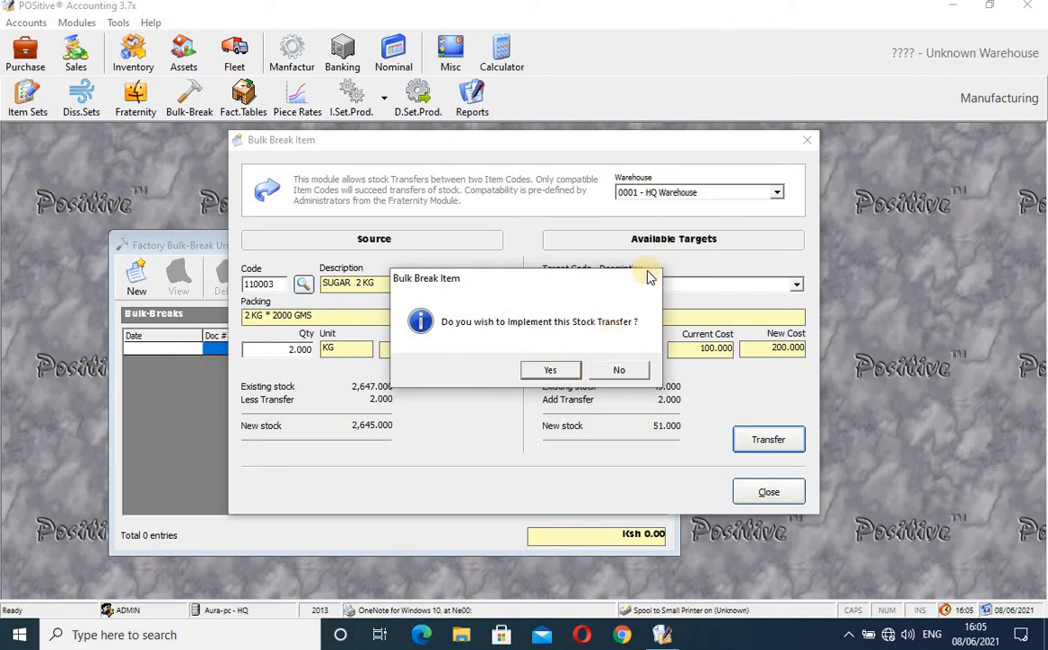
{"action": "left_click", "coordinate": [619, 369]}
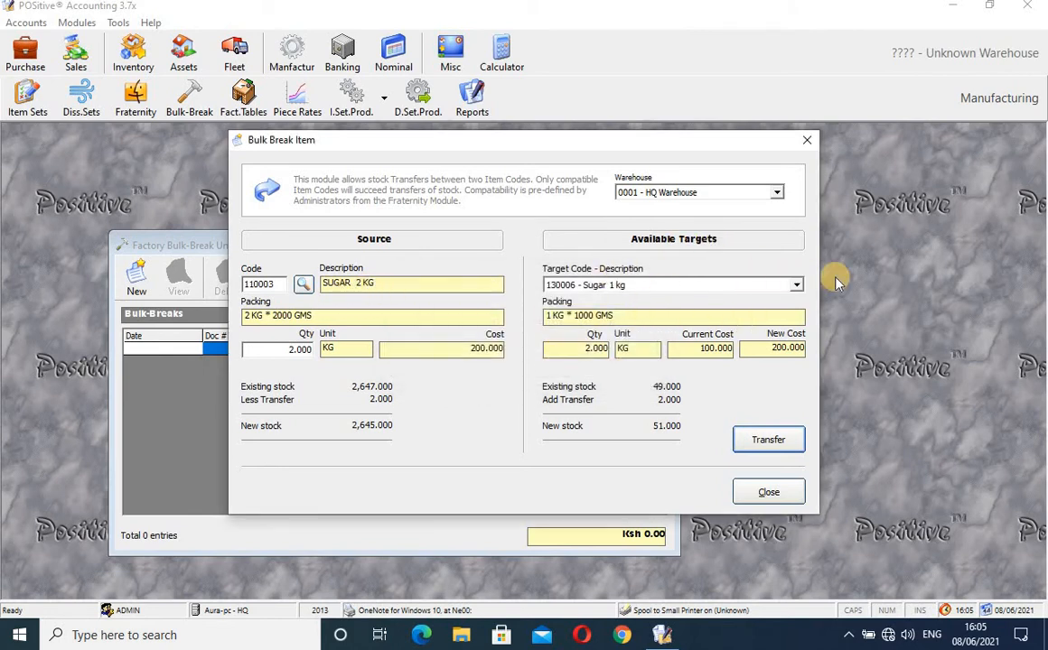
{"action": "left_click", "coordinate": [807, 142]}
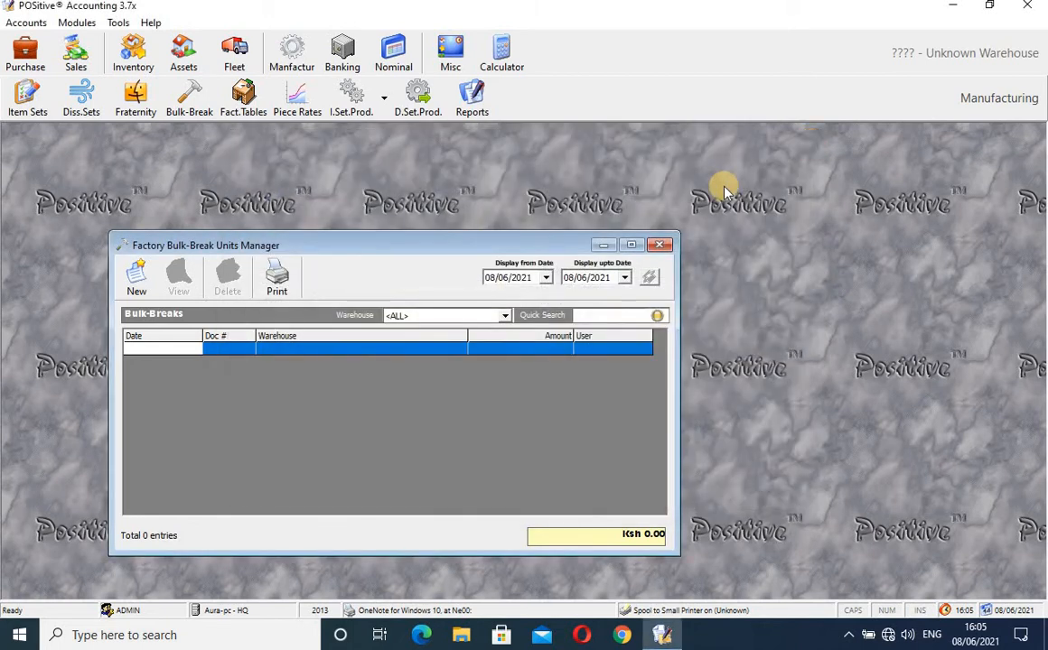
{"action": "left_click", "coordinate": [661, 246]}
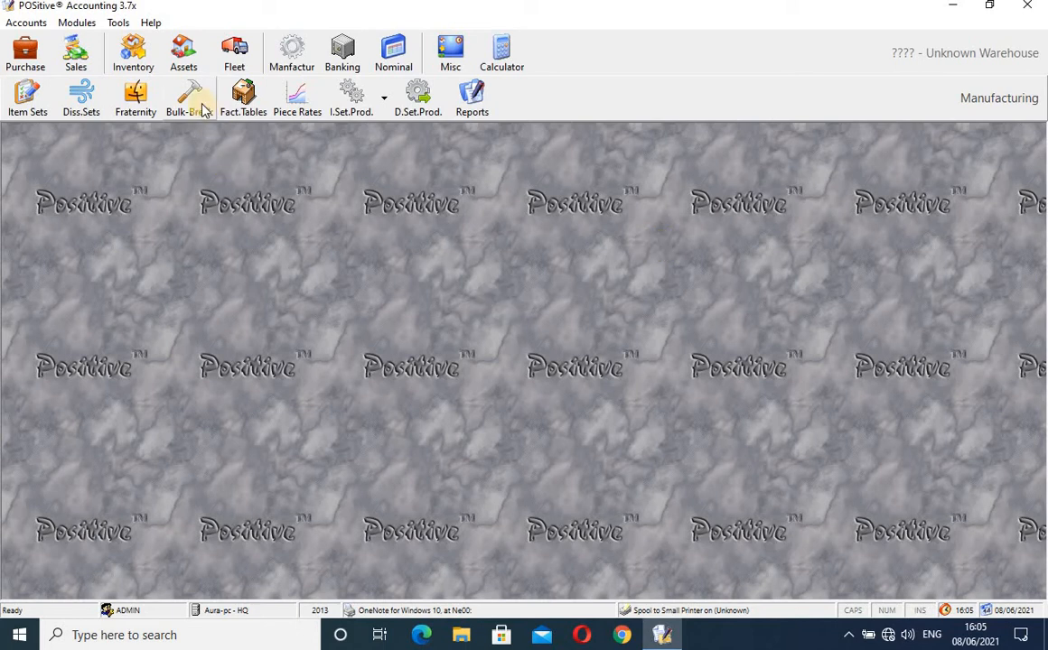
- Open the Factory Tables Manager from Fact.Tables to list factory tables 001 to 005
{"action": "left_click", "coordinate": [242, 113]}
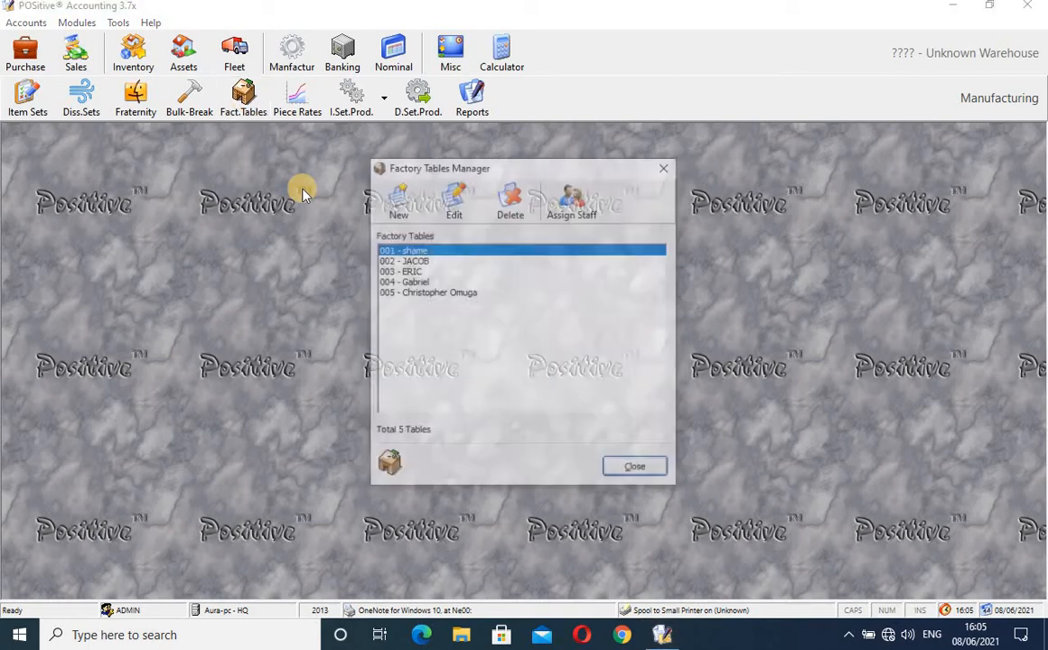
- Browse through the factory table rows, ending on the fourth table
{"action": "left_click", "coordinate": [411, 260]}
{"action": "left_click", "coordinate": [411, 272]}
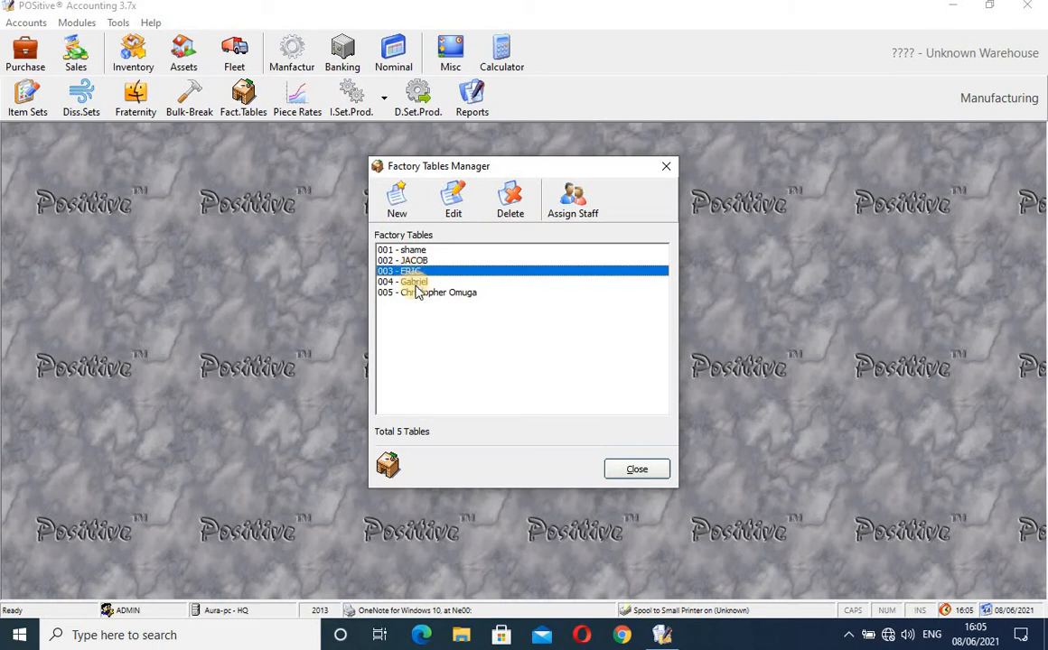
{"action": "left_click", "coordinate": [417, 282]}
{"action": "left_click", "coordinate": [417, 292]}
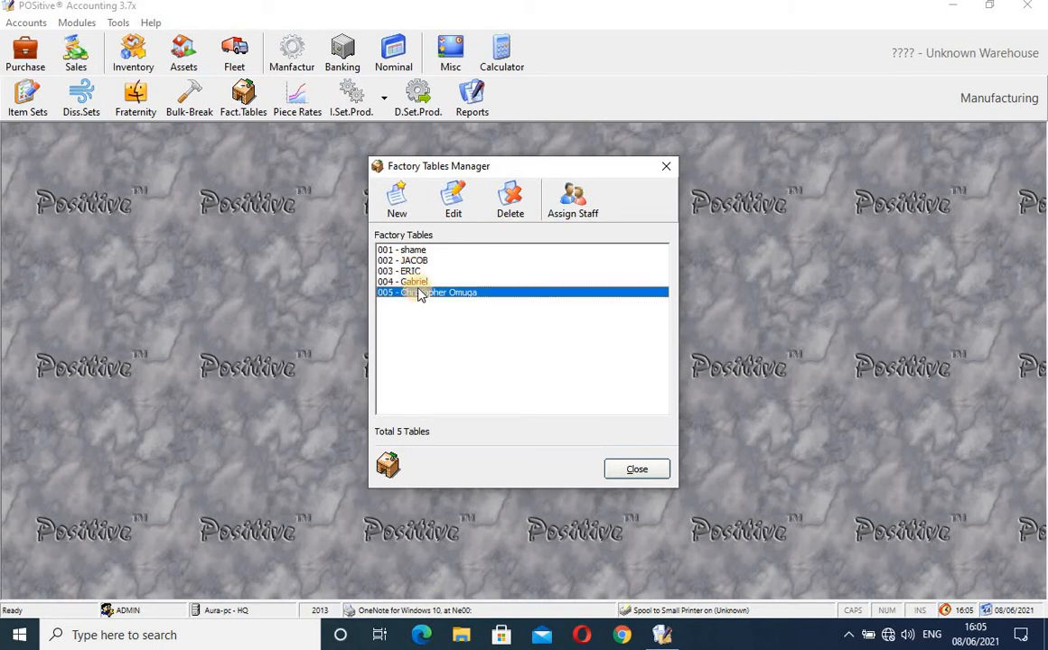
{"action": "left_click", "coordinate": [416, 250]}
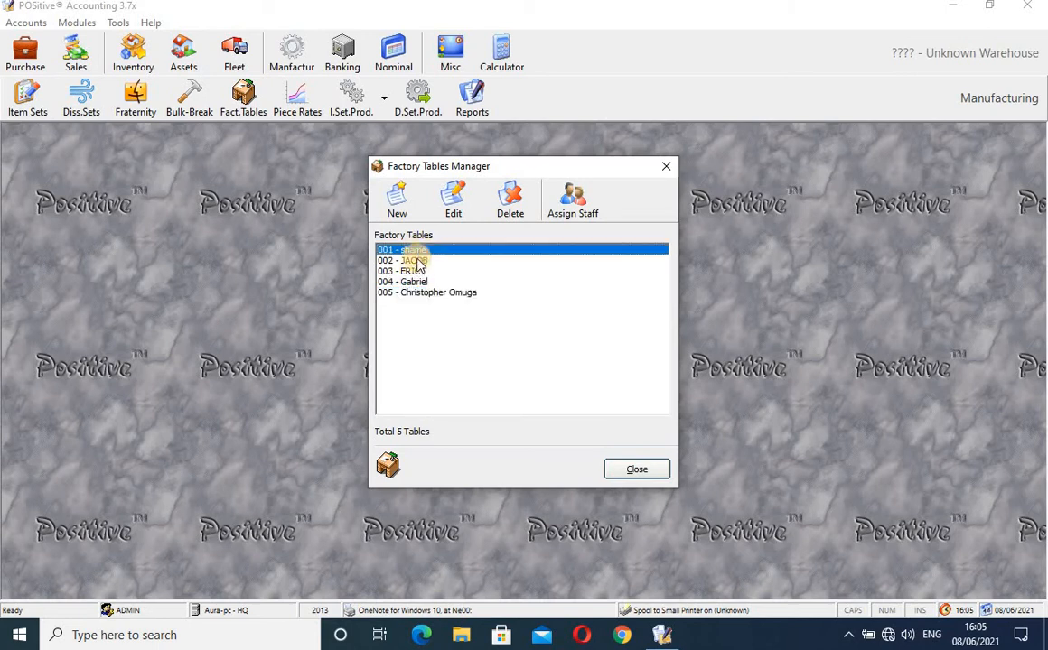
{"action": "left_click", "coordinate": [414, 261]}
{"action": "left_click", "coordinate": [412, 272]}
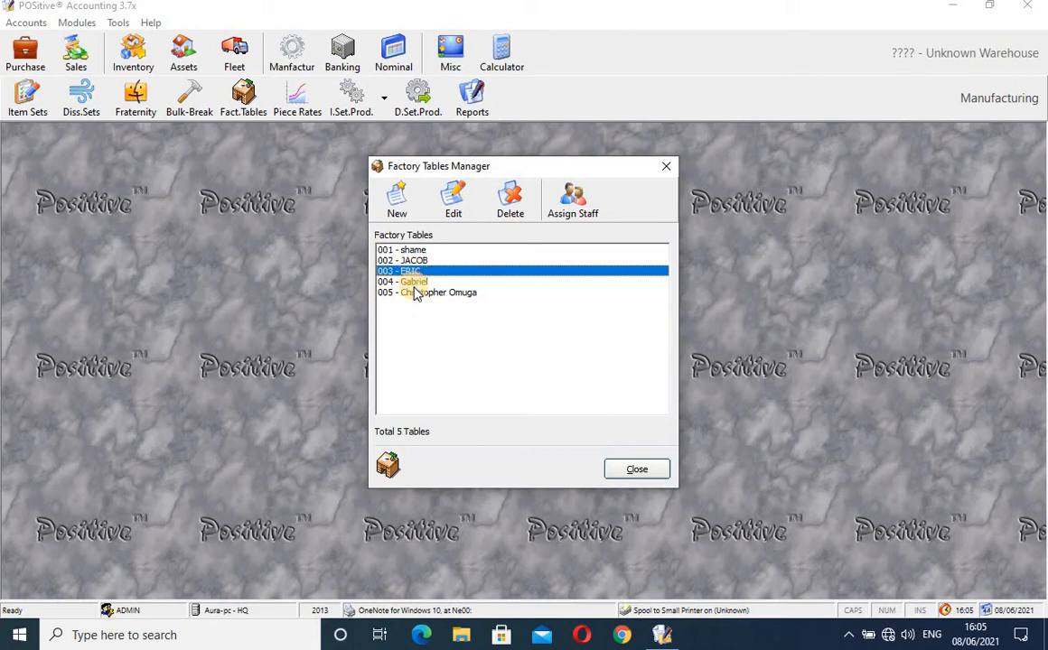
{"action": "left_click", "coordinate": [416, 294]}
{"action": "left_click", "coordinate": [414, 283]}
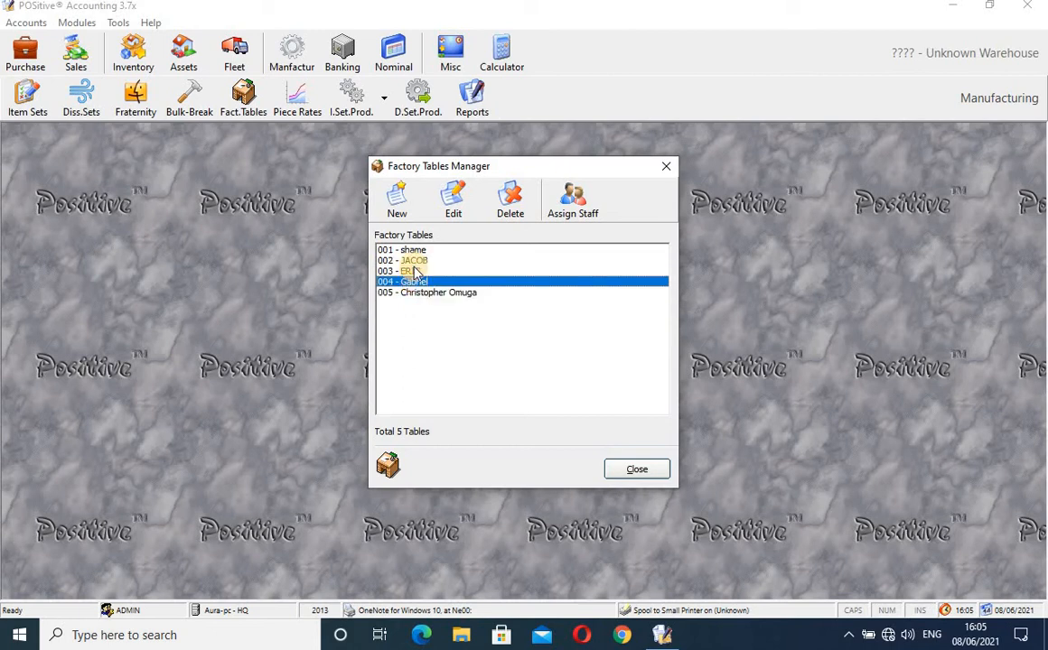
- Start and cancel a new factory table, select tables 001 and 002, then close the manager
{"action": "left_click", "coordinate": [397, 206]}
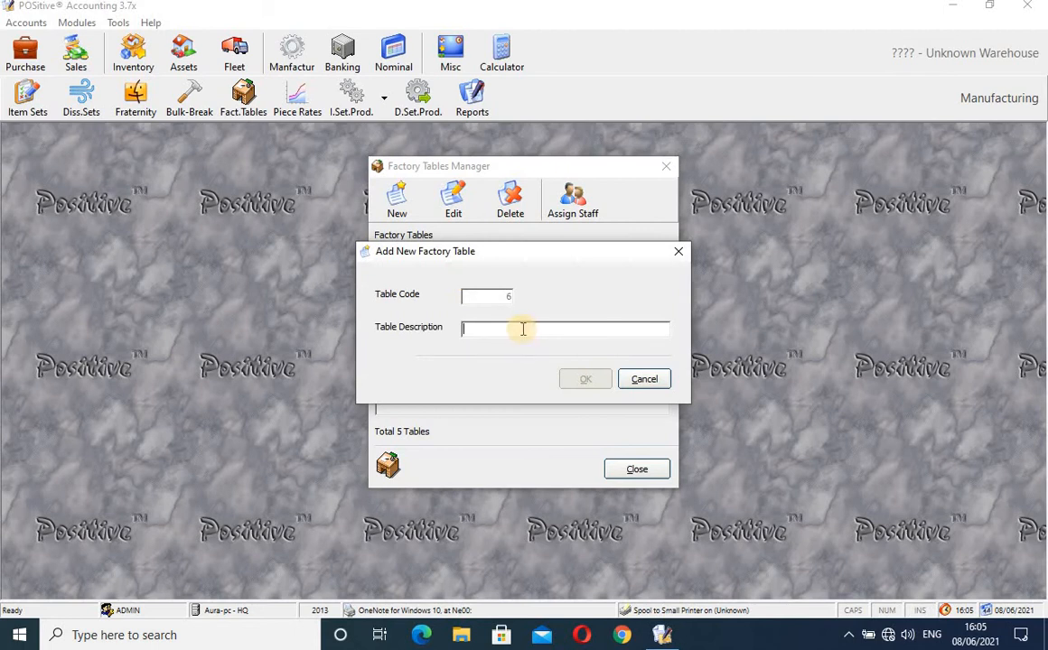
{"action": "left_click", "coordinate": [678, 251]}
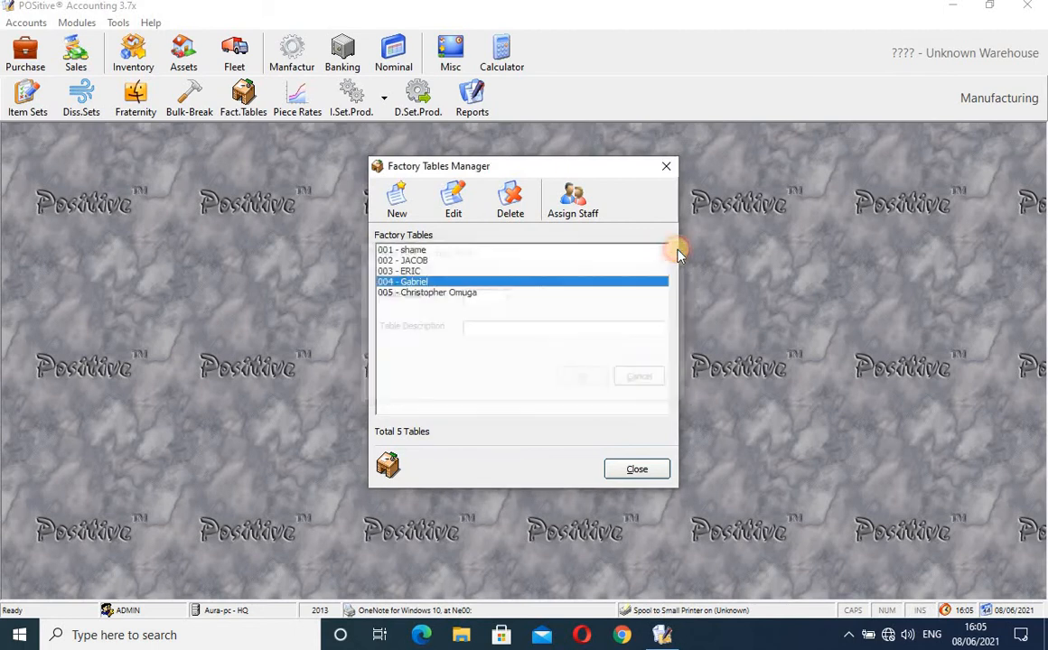
{"action": "left_click", "coordinate": [423, 251]}
{"action": "left_click", "coordinate": [423, 262]}
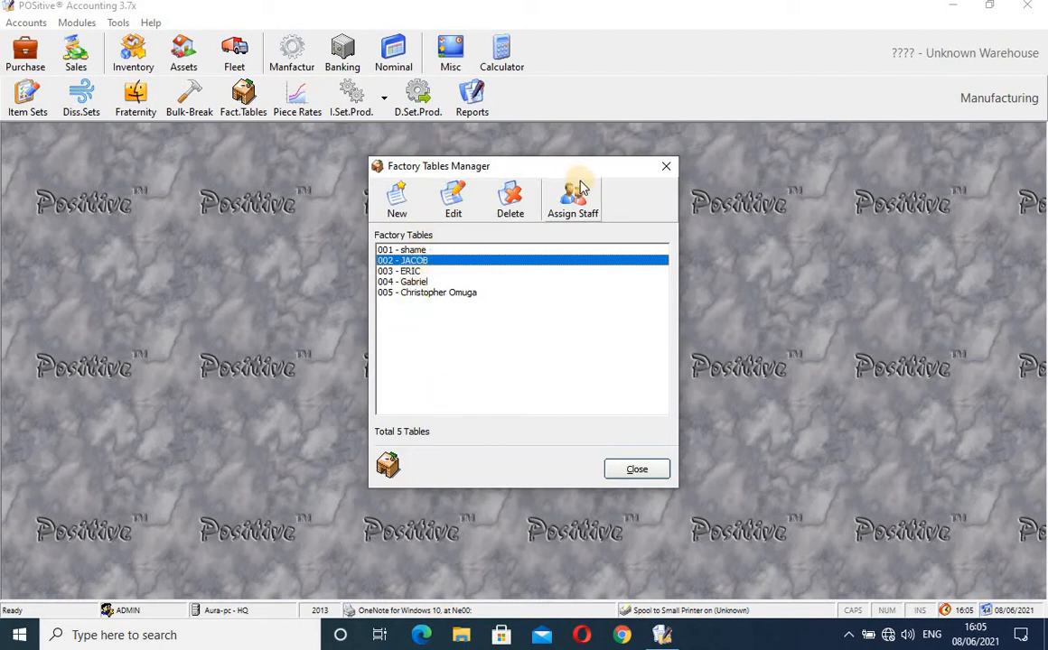
{"action": "left_click", "coordinate": [665, 165]}
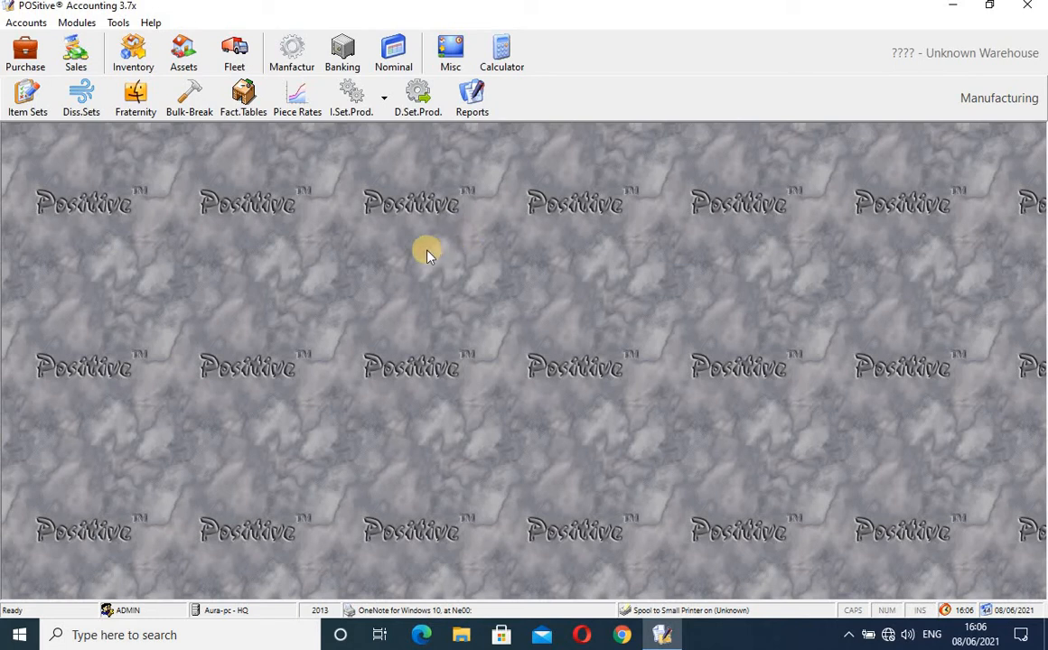
{"action": "left_click", "coordinate": [294, 102]}
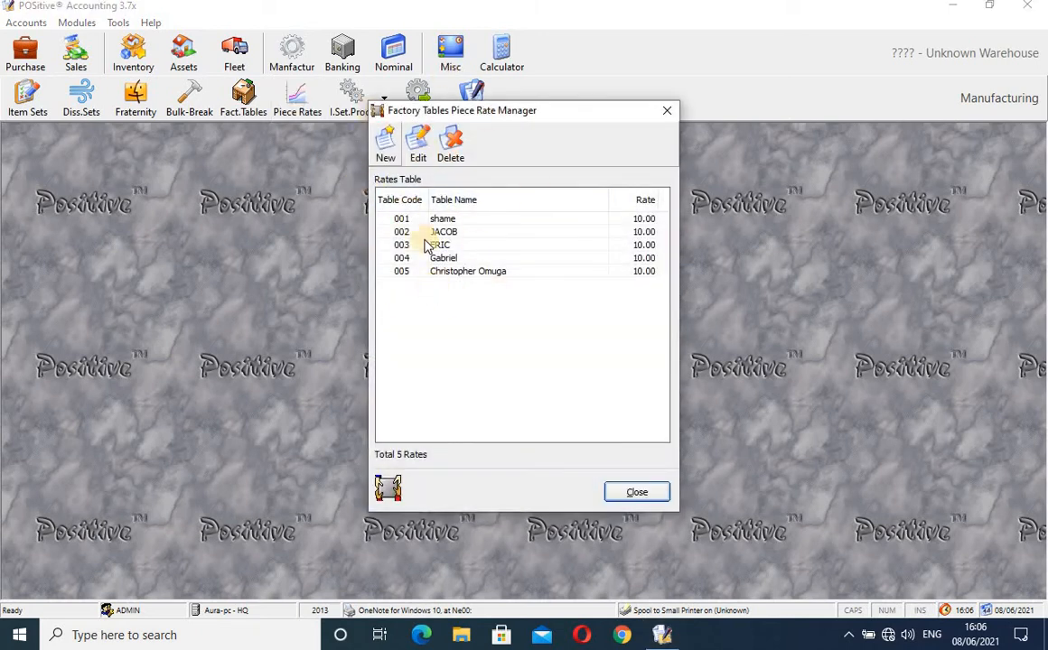
{"action": "left_click", "coordinate": [453, 221]}
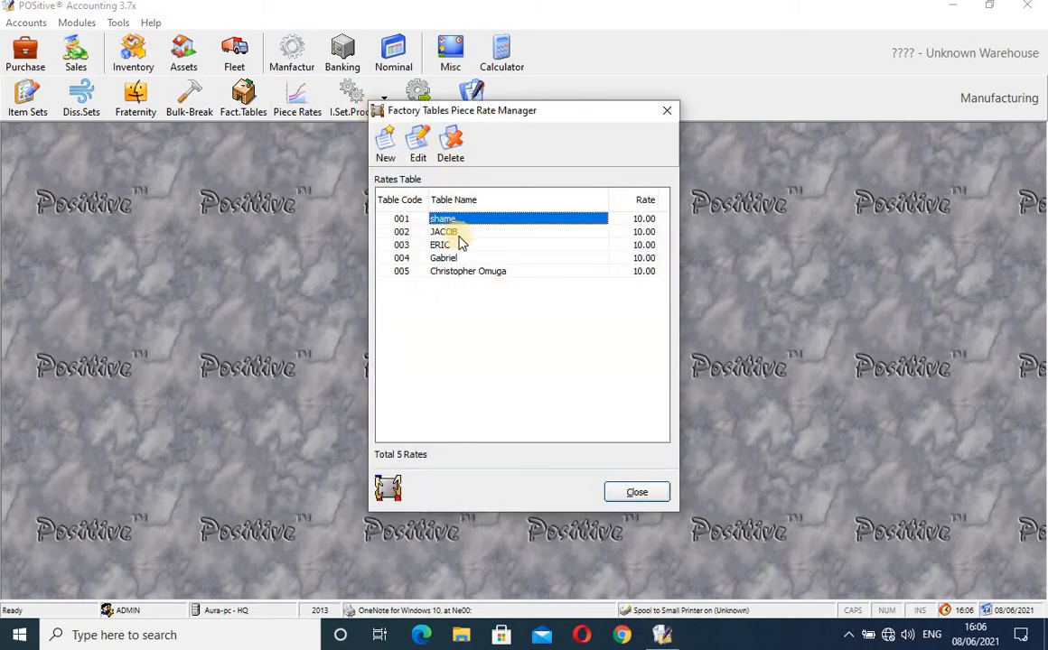
{"action": "left_click", "coordinate": [458, 233]}
{"action": "left_click", "coordinate": [457, 245]}
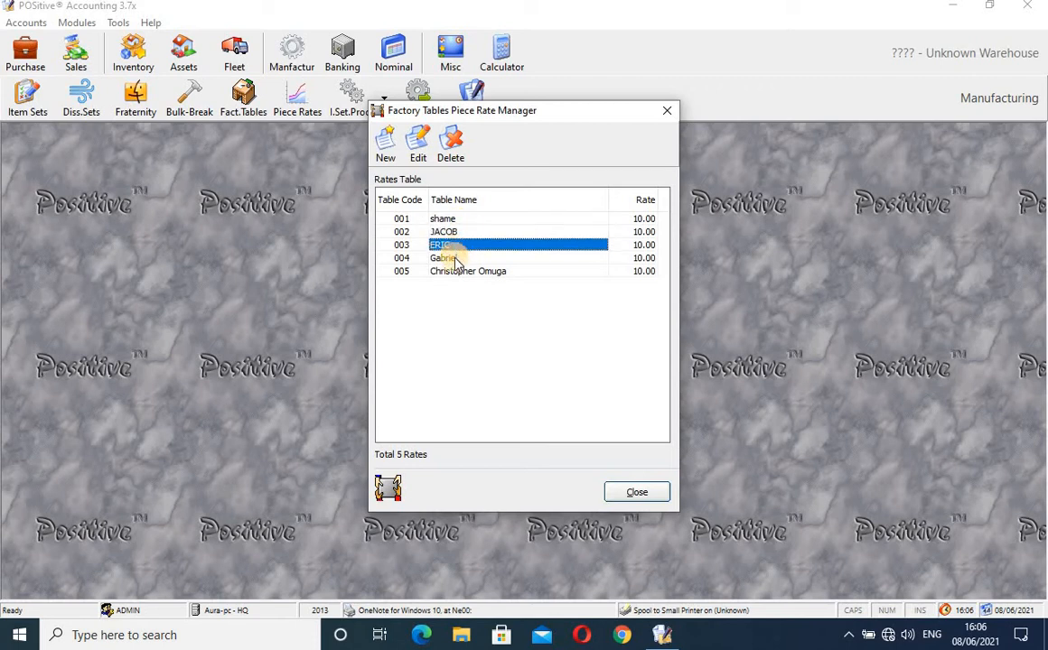
{"action": "left_click", "coordinate": [455, 258]}
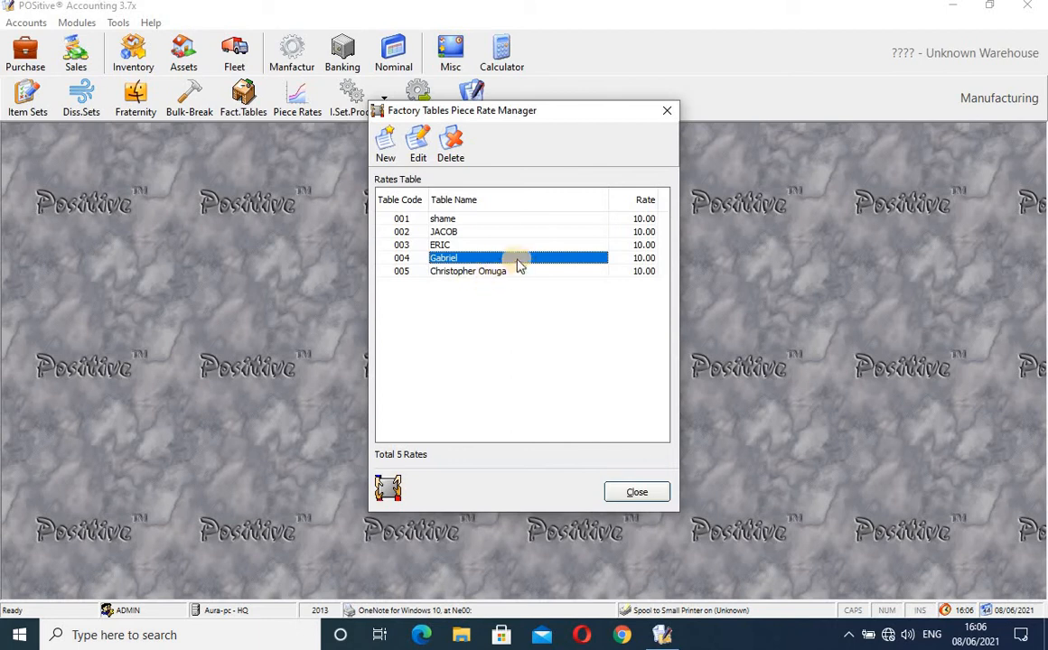
{"action": "left_click", "coordinate": [637, 258]}
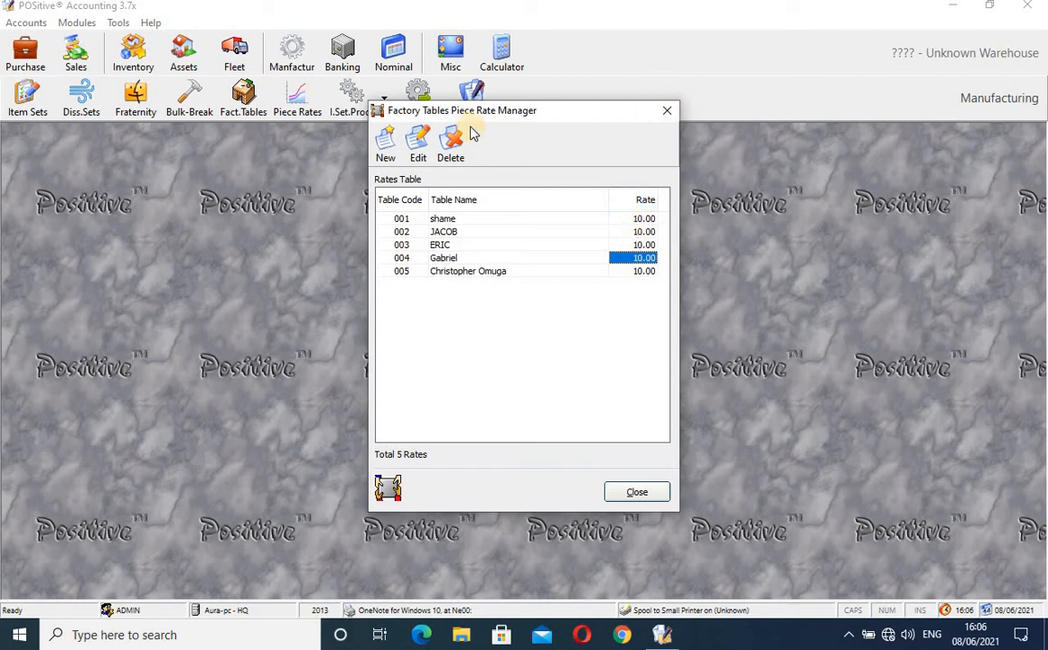
{"action": "left_click", "coordinate": [667, 112]}
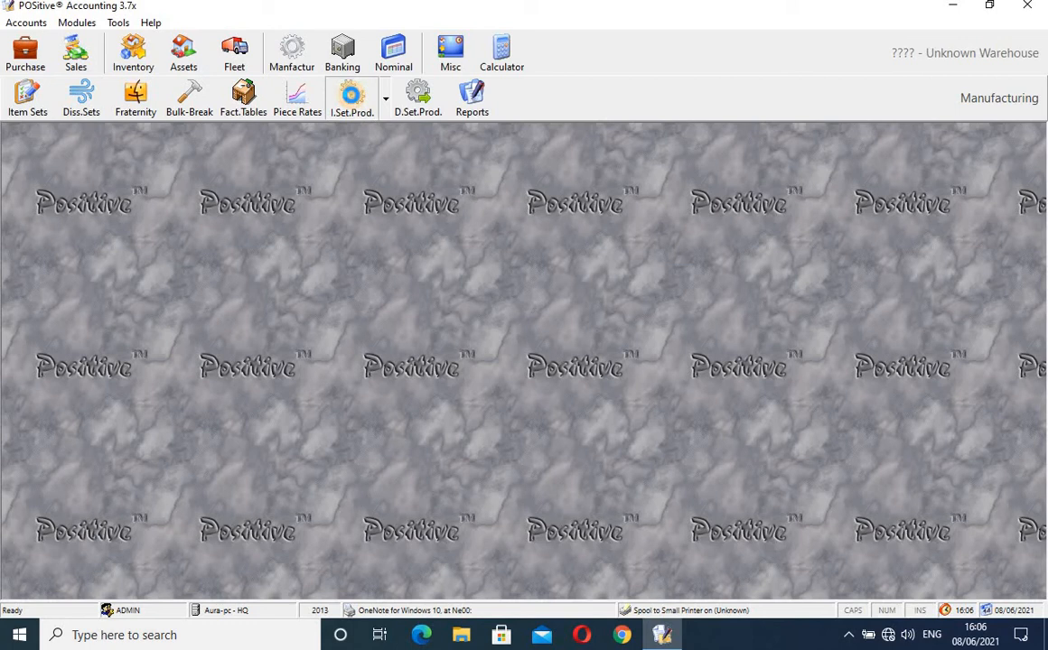
- Filter item set productions to Bread 400 gms white and start a new run for warehouse 0001 - HQWS
{"action": "left_click", "coordinate": [352, 97]}
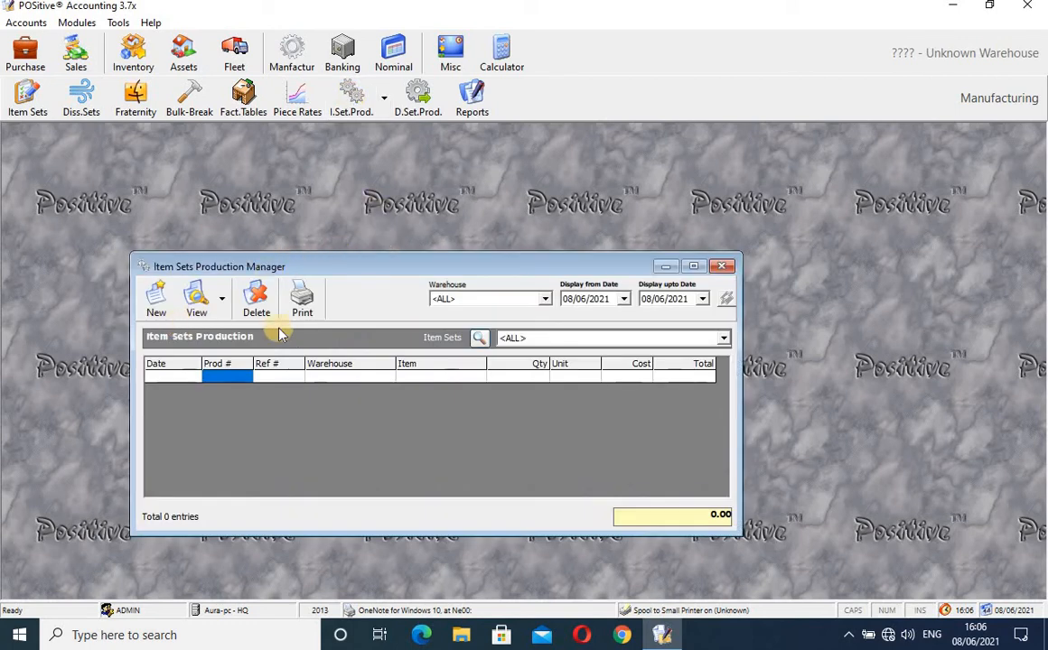
{"action": "left_click", "coordinate": [724, 338]}
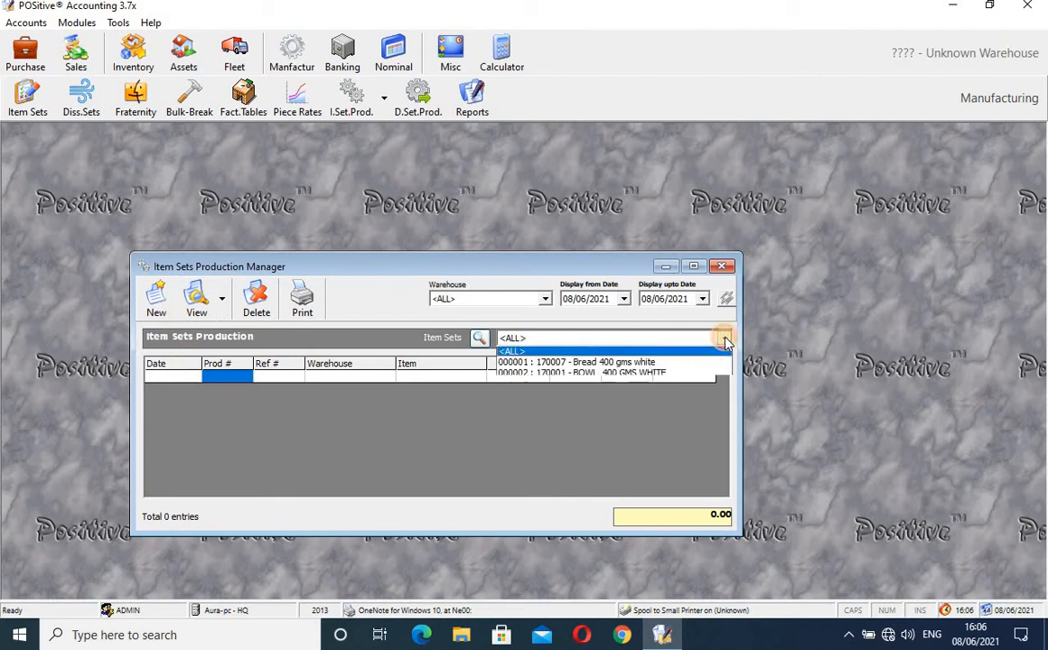
{"action": "left_click", "coordinate": [673, 363]}
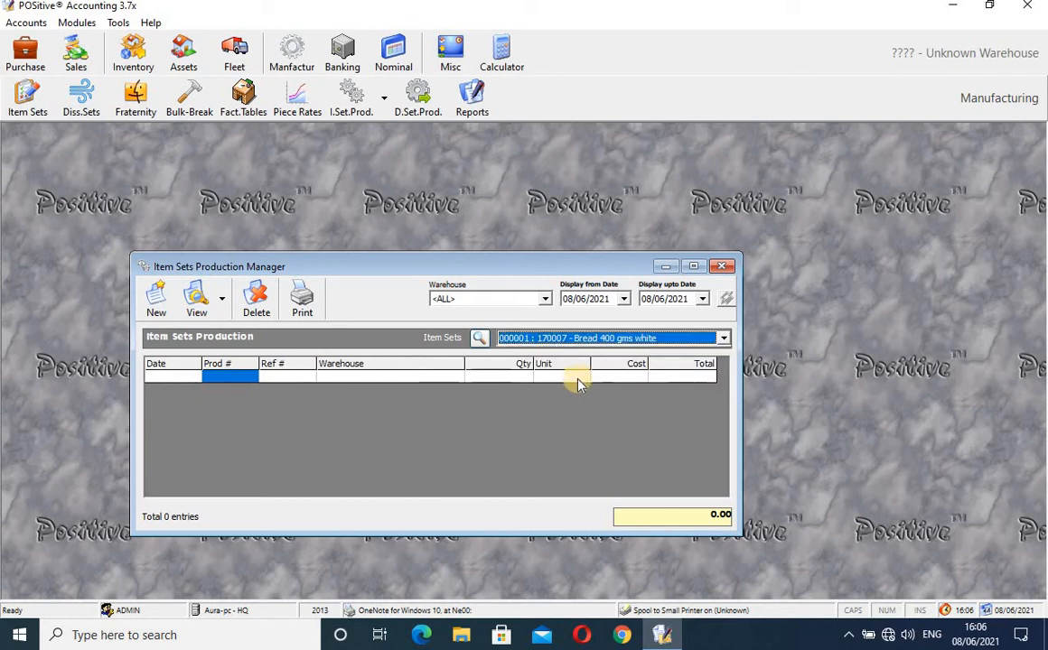
{"action": "left_click", "coordinate": [156, 298]}
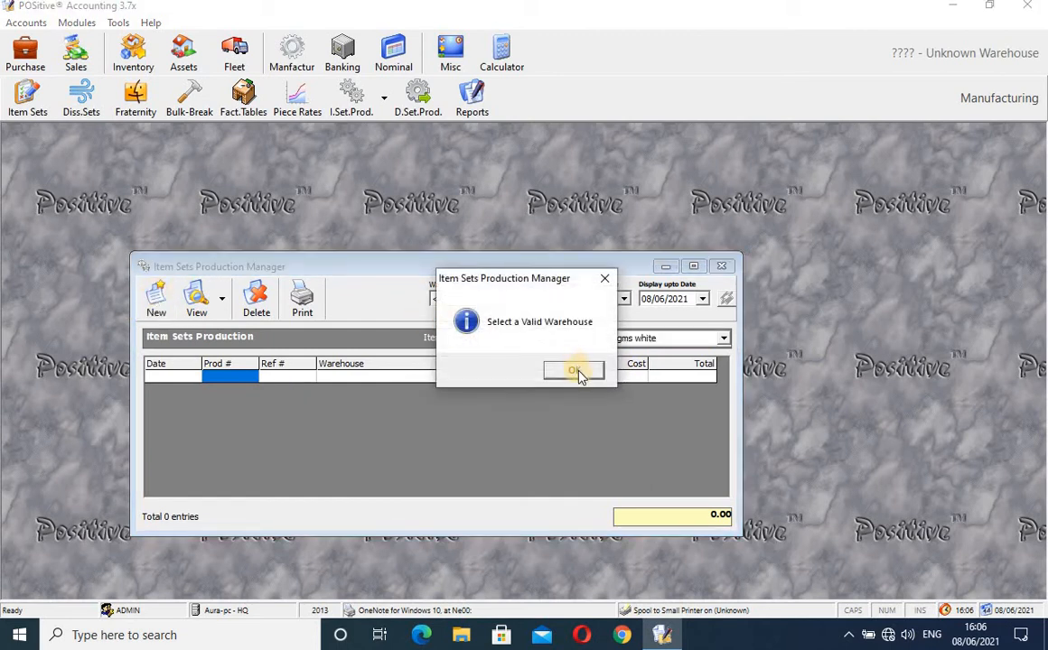
{"action": "left_click", "coordinate": [587, 379]}
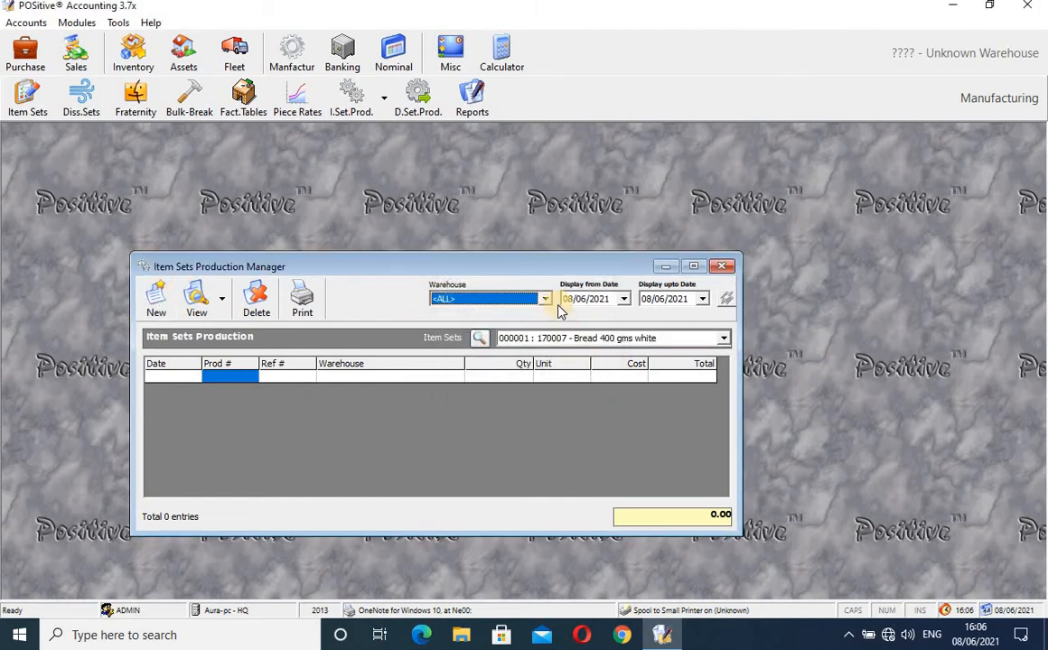
{"action": "left_click", "coordinate": [547, 300]}
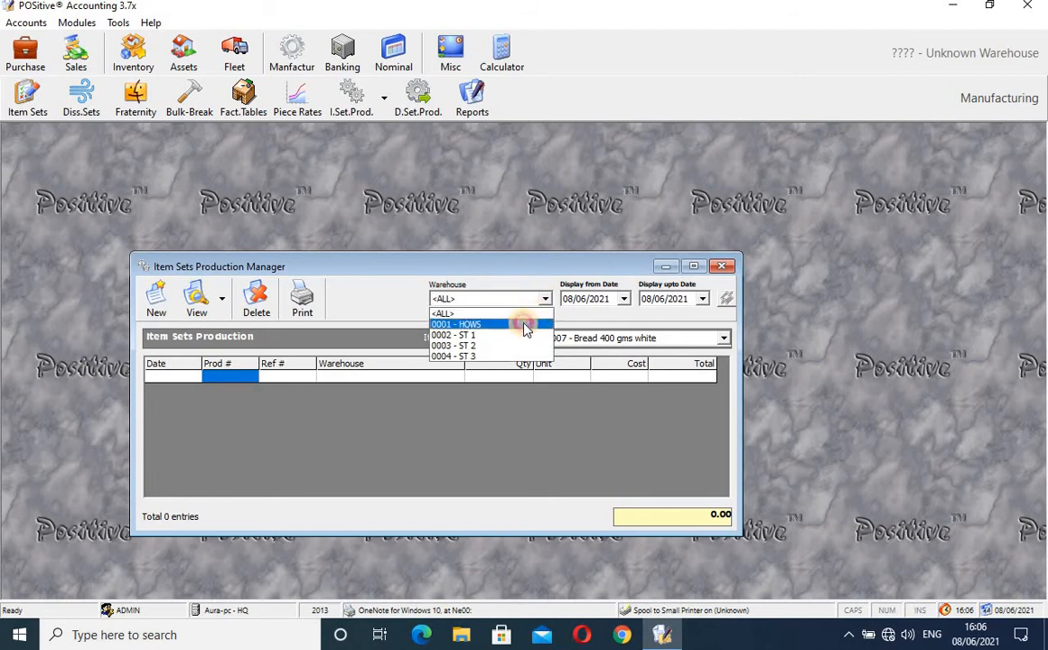
{"action": "left_click", "coordinate": [524, 324]}
{"action": "left_click", "coordinate": [156, 314]}
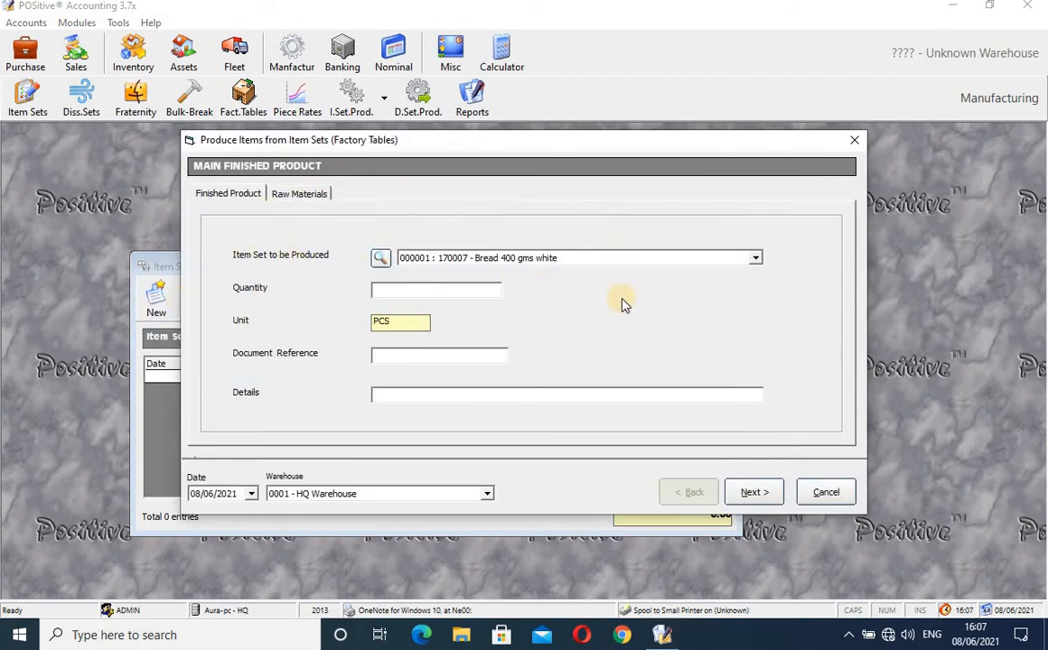
- Enter quantity 120, a document reference and details 'Production', then advance to By-Products
{"action": "left_click", "coordinate": [415, 288]}
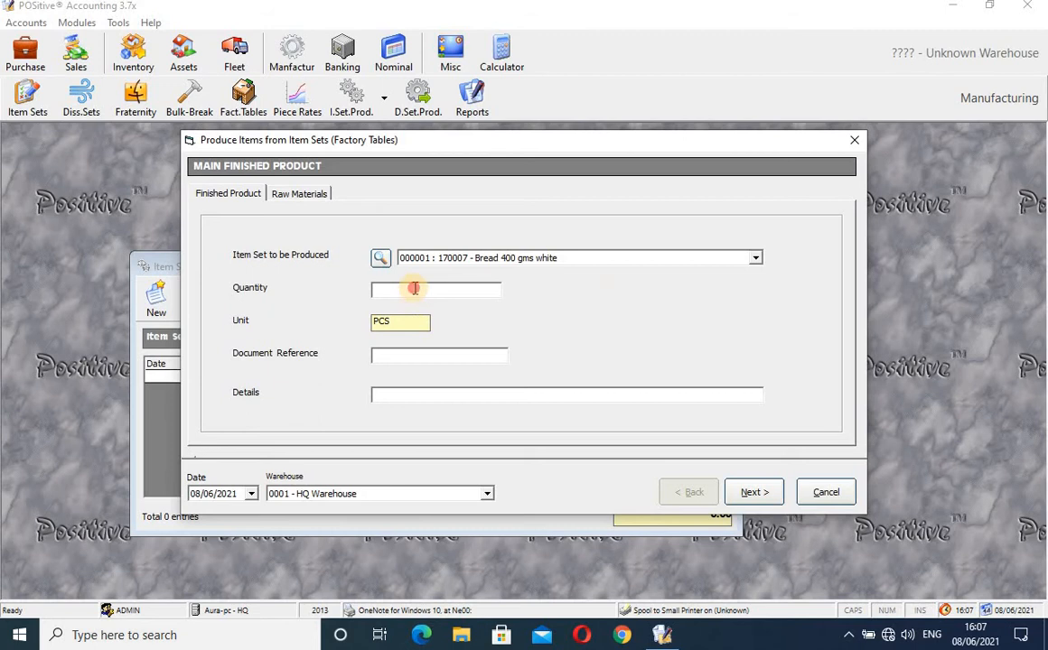
{"action": "type", "text": "120"}
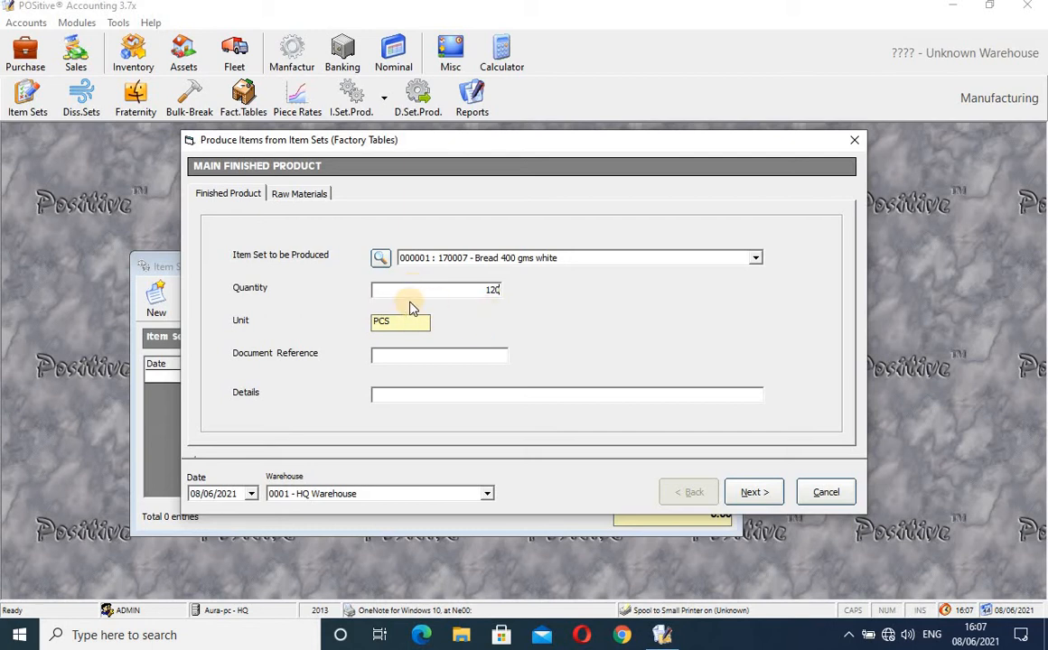
{"action": "left_click", "coordinate": [415, 355]}
{"action": "type", "text": "drdtrtftfggy"}
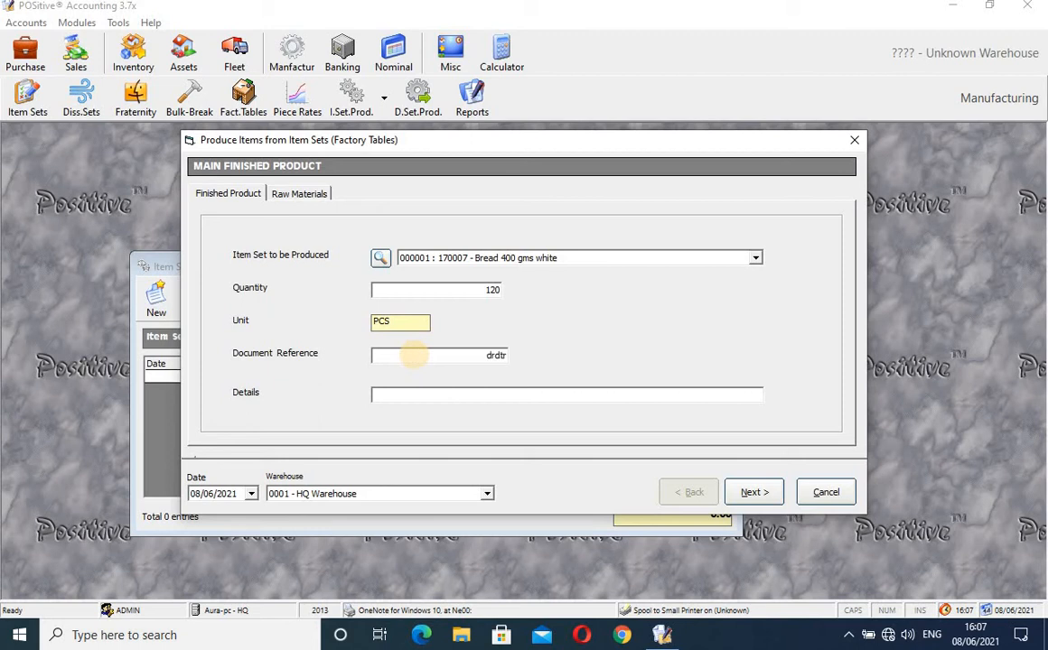
{"action": "left_click", "coordinate": [434, 397]}
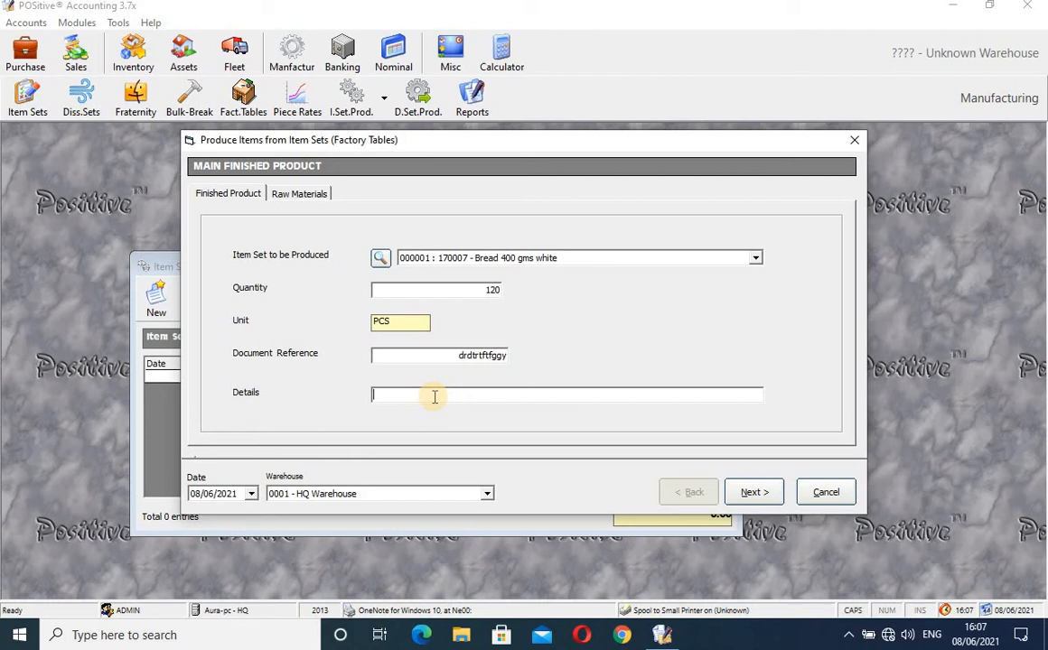
{"action": "type", "text": "Production"}
{"action": "left_click", "coordinate": [754, 493]}
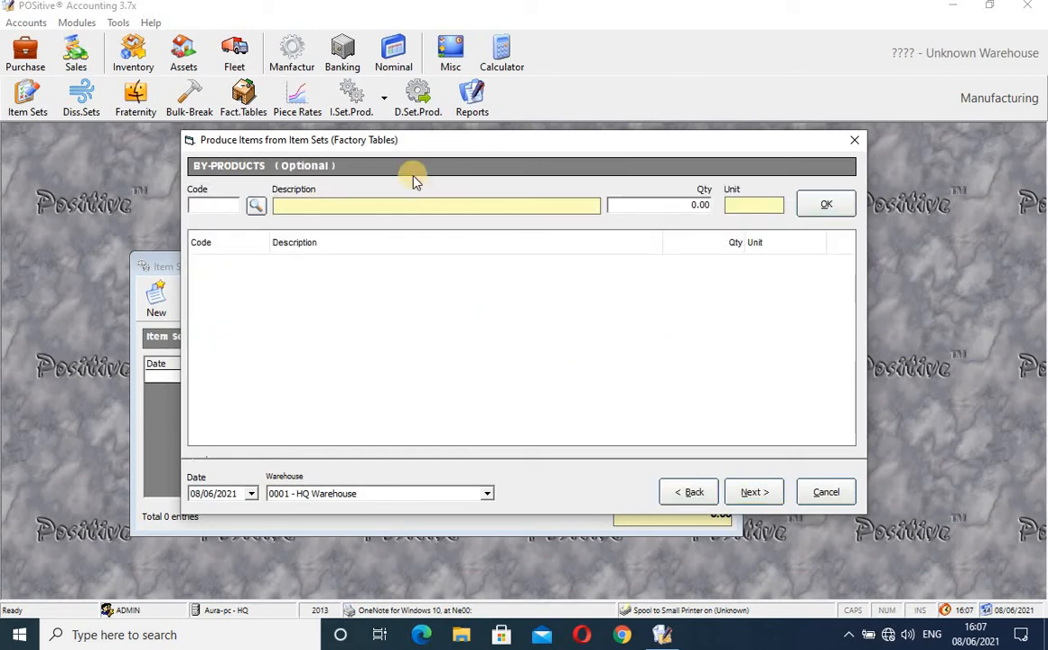
- Skip by-products, choose production table 001, and save the production transaction
{"action": "left_click", "coordinate": [755, 494]}
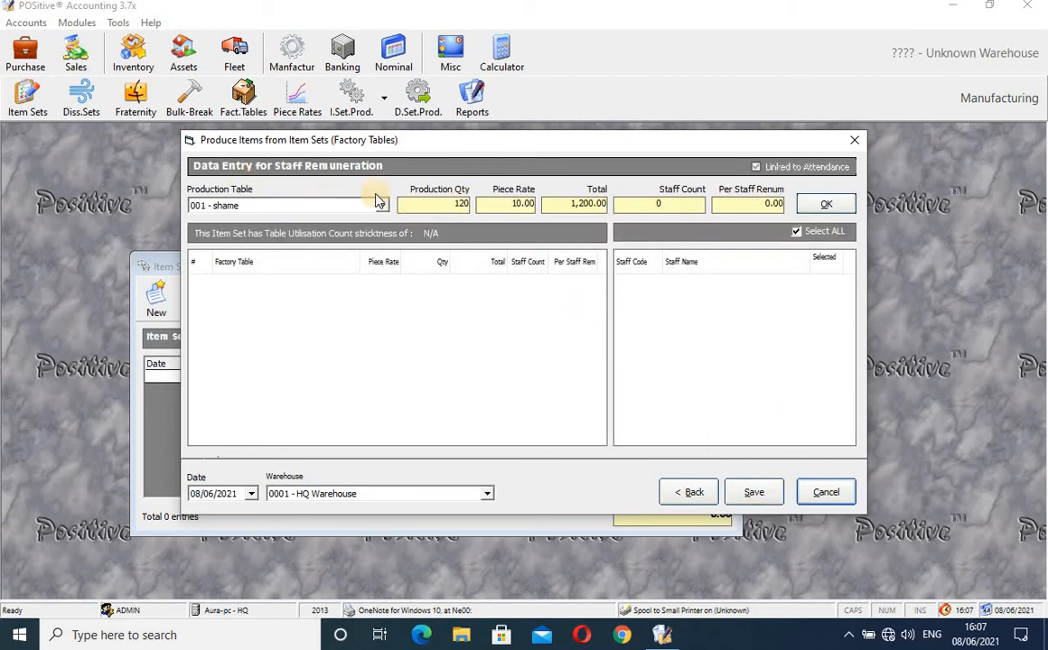
{"action": "left_click", "coordinate": [238, 207]}
{"action": "left_click", "coordinate": [260, 221]}
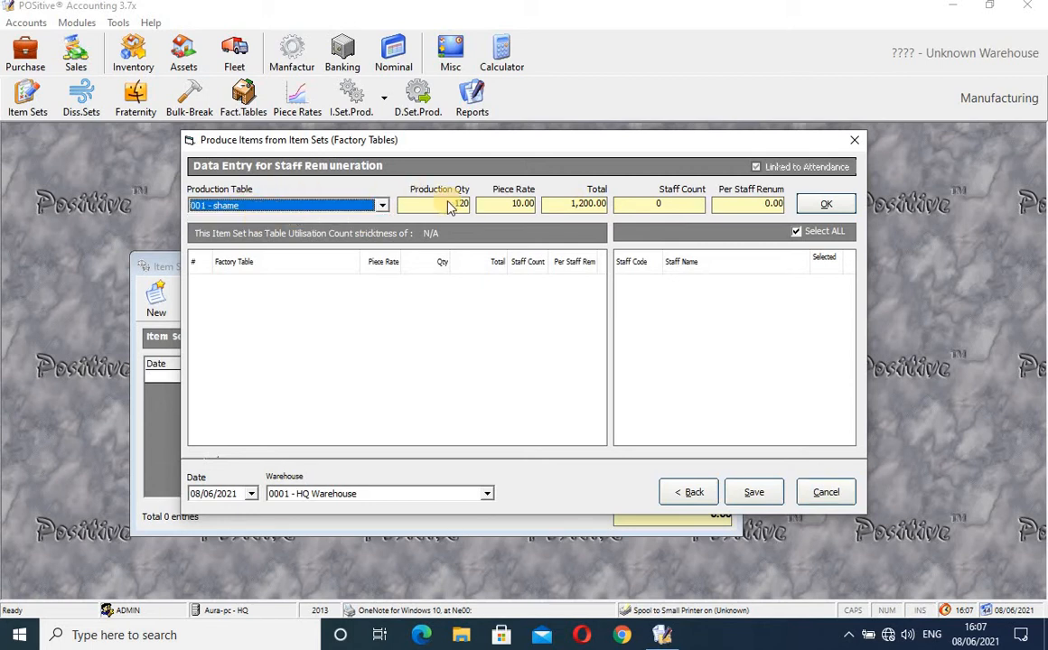
{"action": "left_click", "coordinate": [753, 492]}
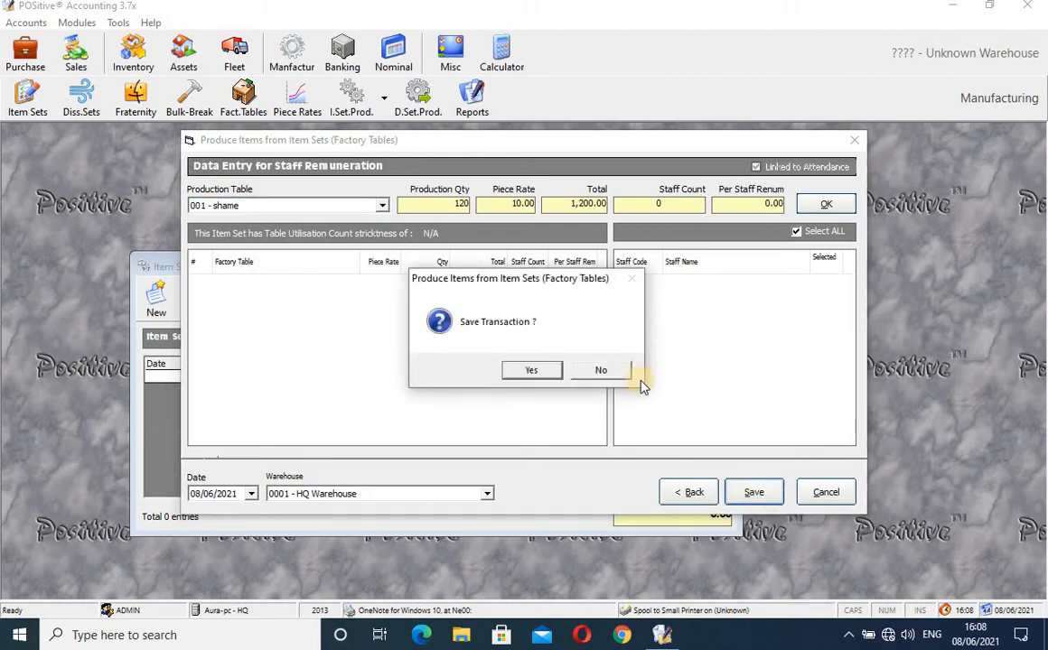
{"action": "left_click", "coordinate": [550, 374]}
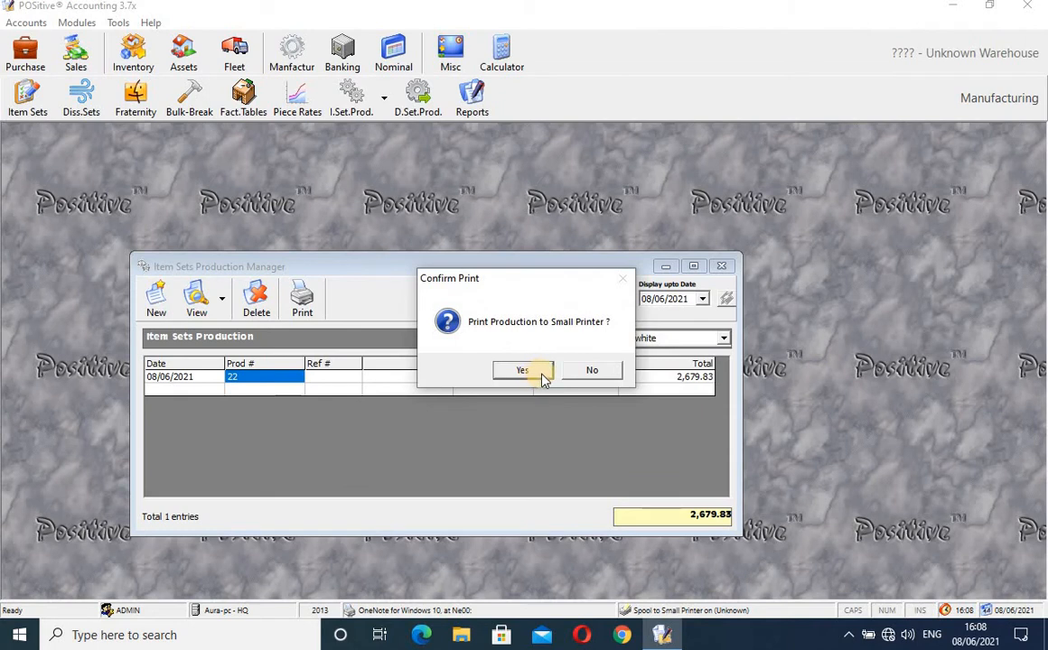
- Decline printing production 22 and close the Item Sets Production Manager
{"action": "left_click", "coordinate": [594, 369]}
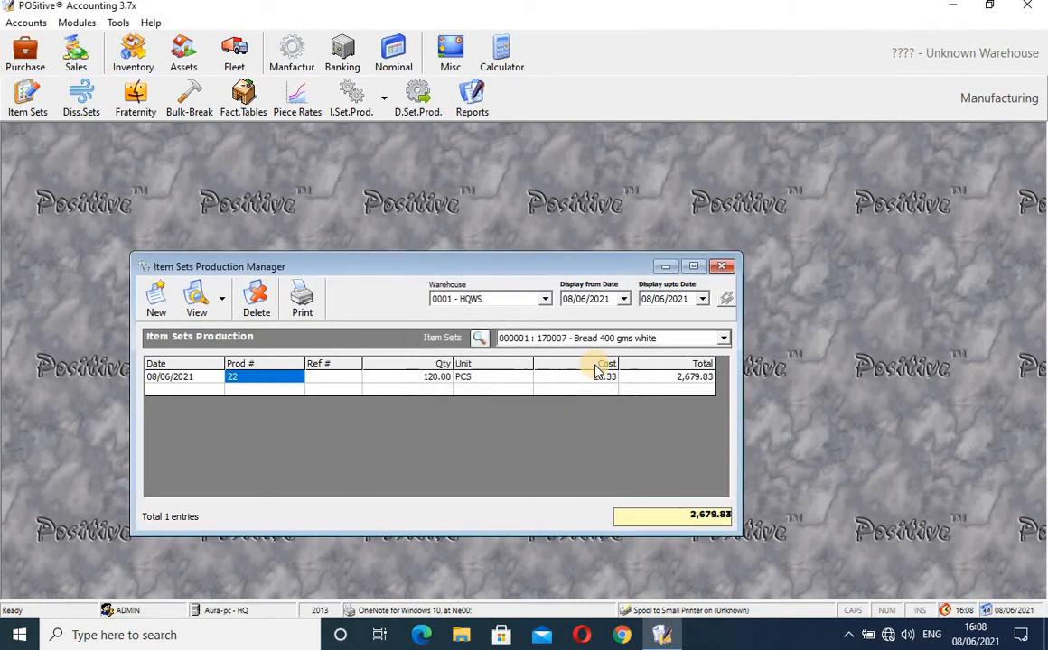
{"action": "left_click", "coordinate": [545, 379]}
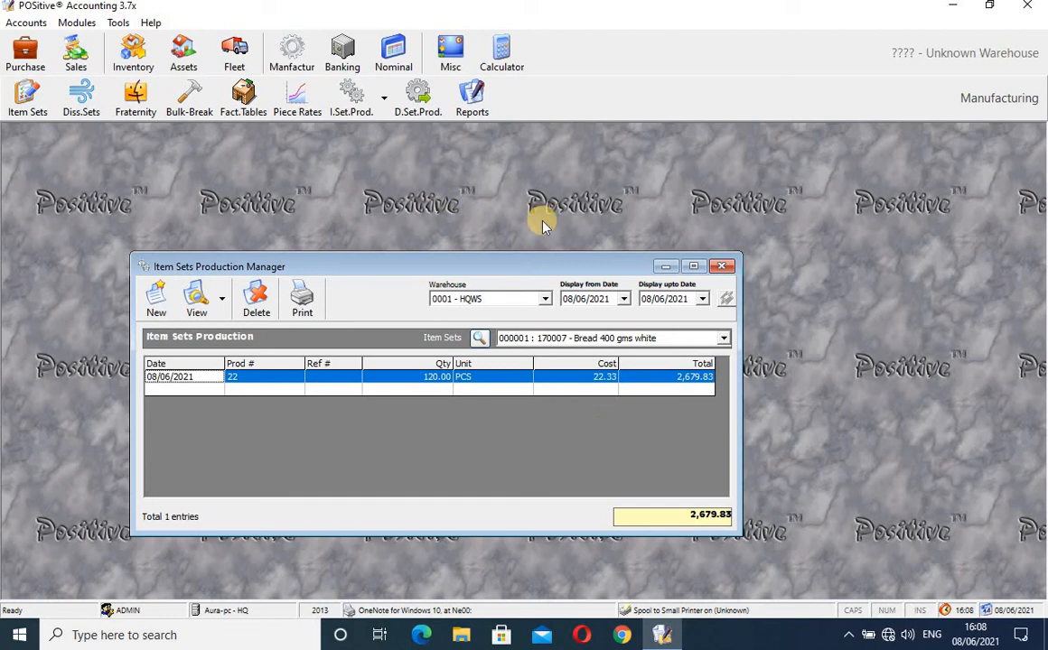
{"action": "left_click", "coordinate": [724, 268]}
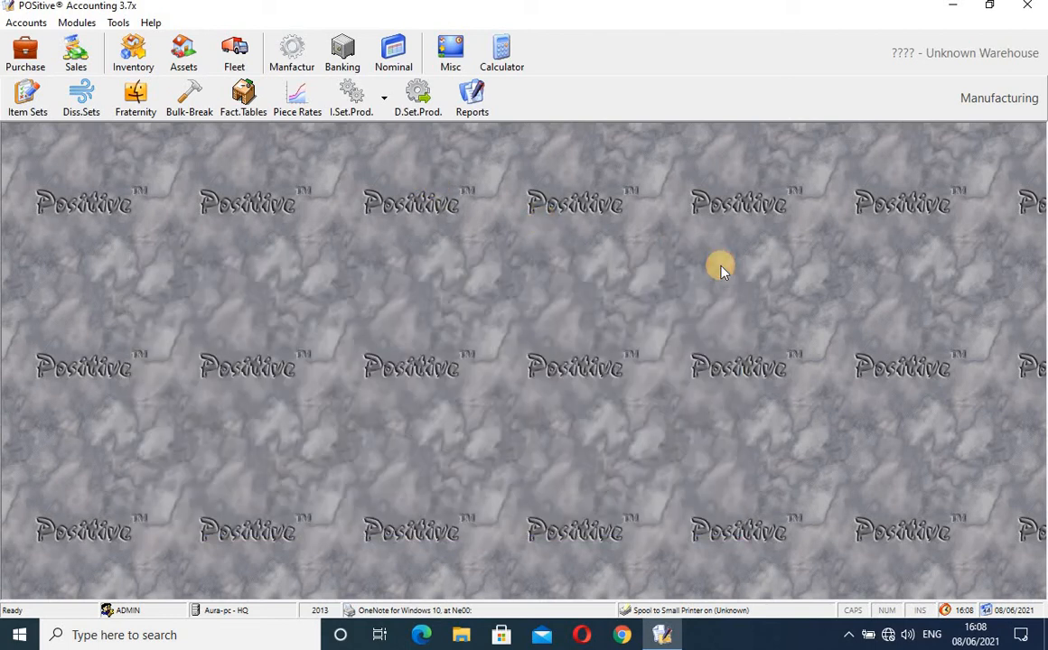
{"action": "left_click", "coordinate": [136, 60]}
{"action": "left_click", "coordinate": [430, 101]}
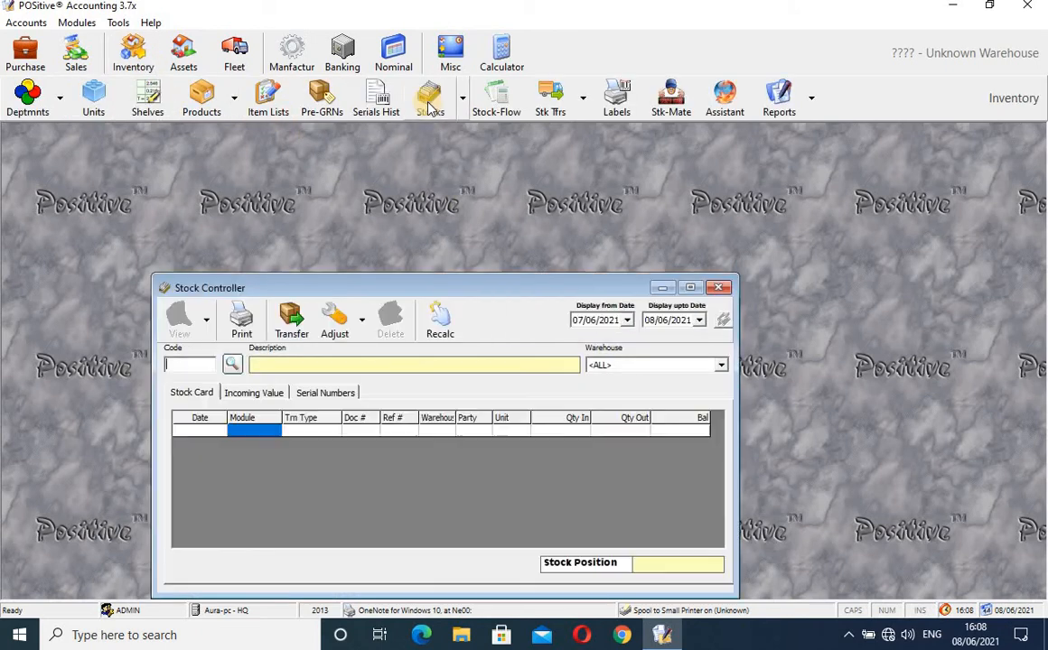
{"action": "left_click", "coordinate": [231, 365]}
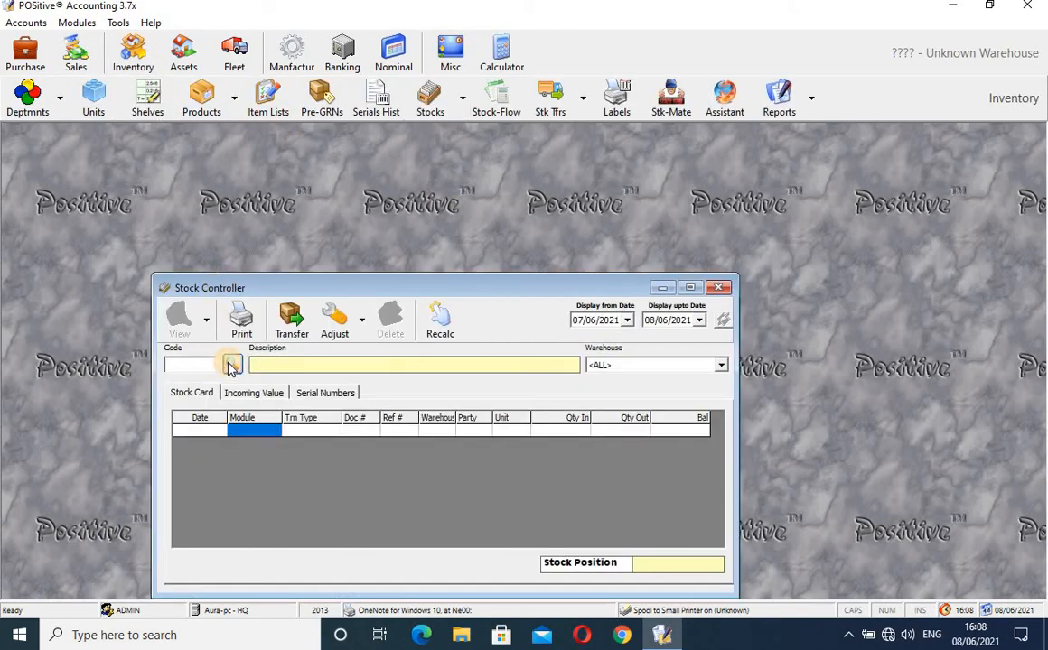
{"action": "type", "text": "bread"}
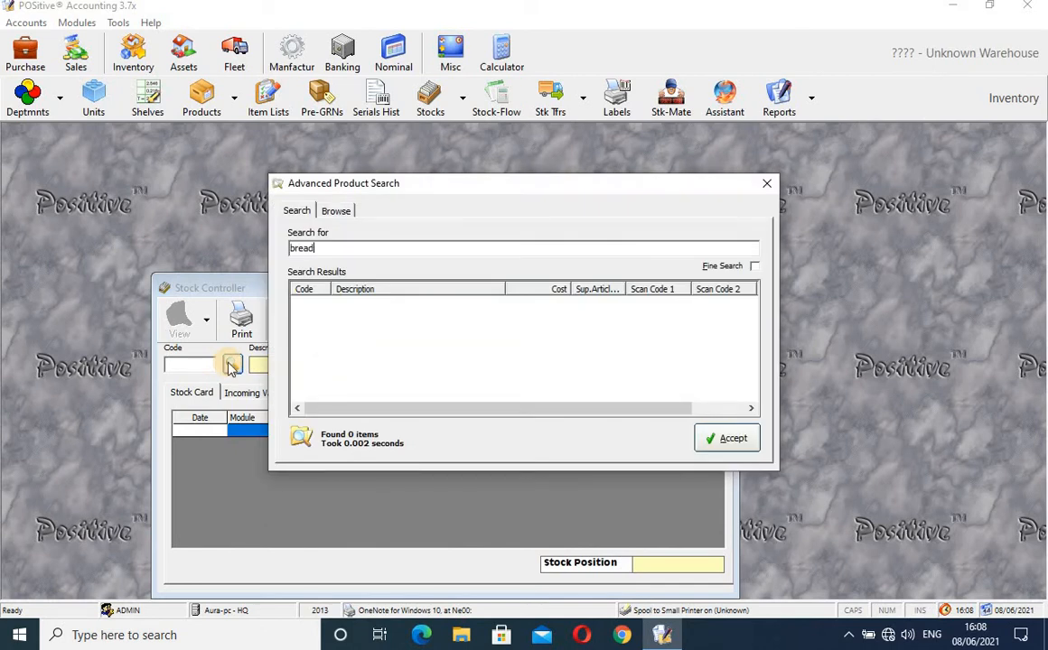
{"action": "key", "text": "Return"}
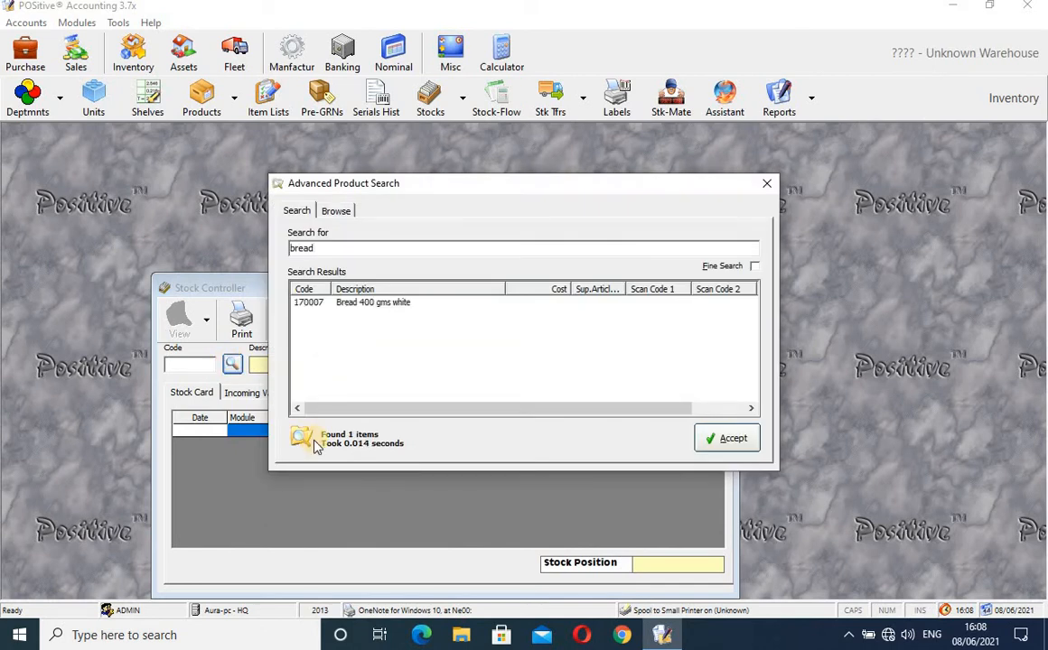
{"action": "left_click", "coordinate": [377, 303]}
{"action": "left_click", "coordinate": [731, 438]}
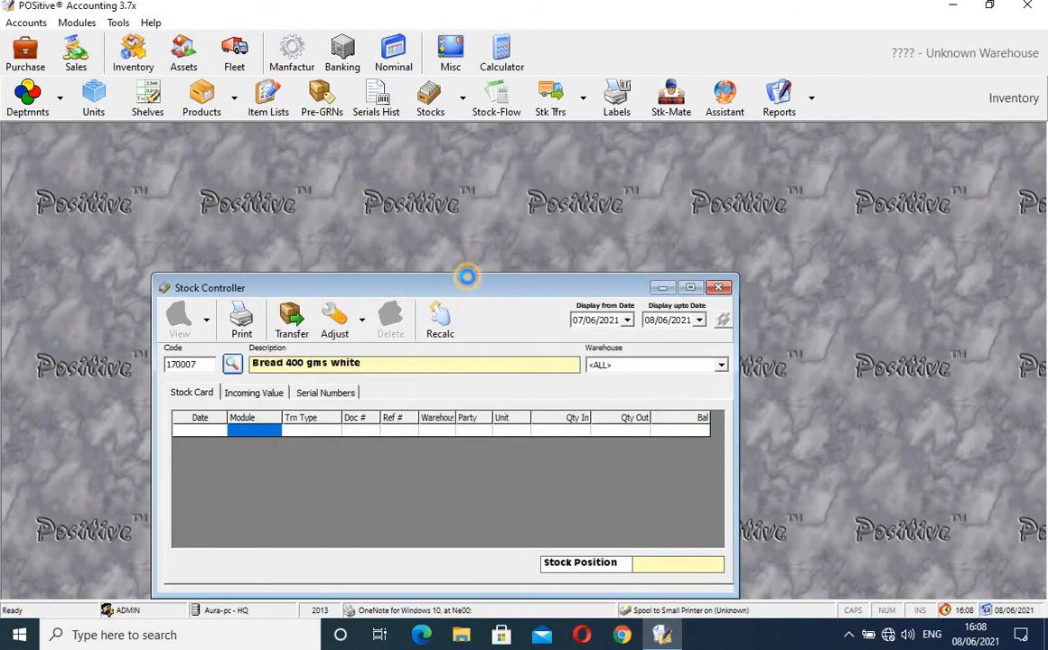
{"action": "left_click_drag", "start_coordinate": [467, 287], "coordinate": [488, 189]}
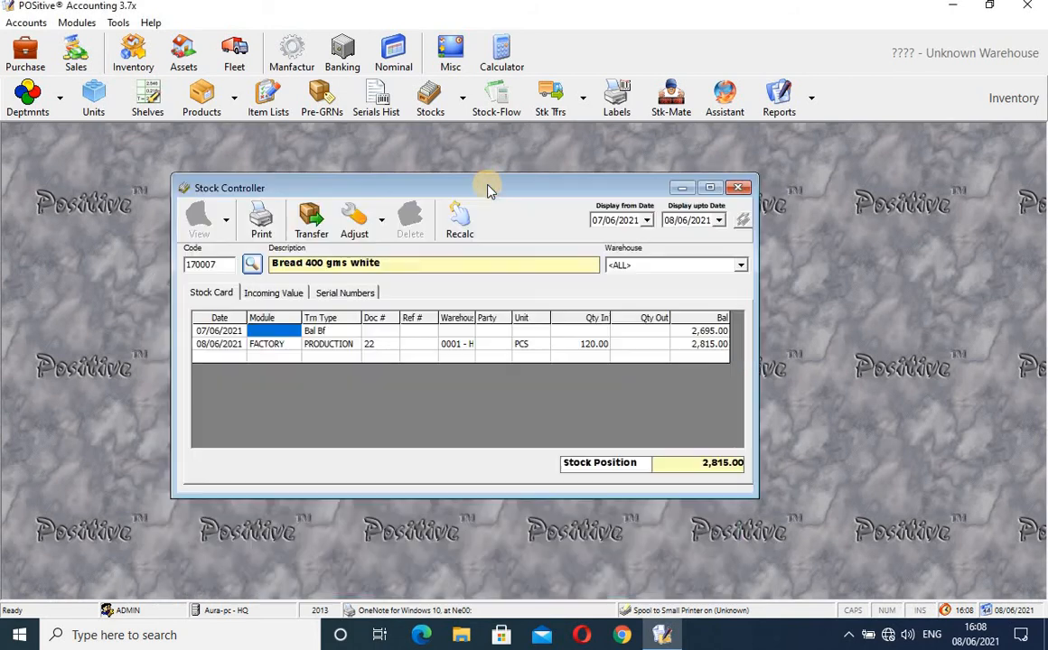
{"action": "left_click", "coordinate": [595, 345]}
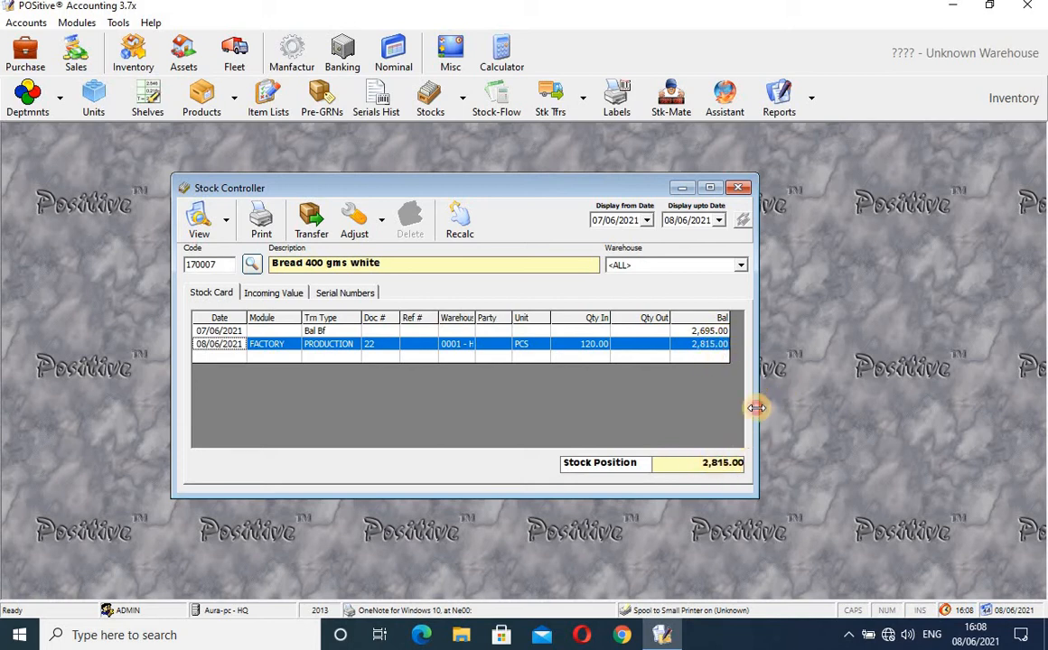
{"action": "left_click_drag", "start_coordinate": [757, 408], "coordinate": [816, 418]}
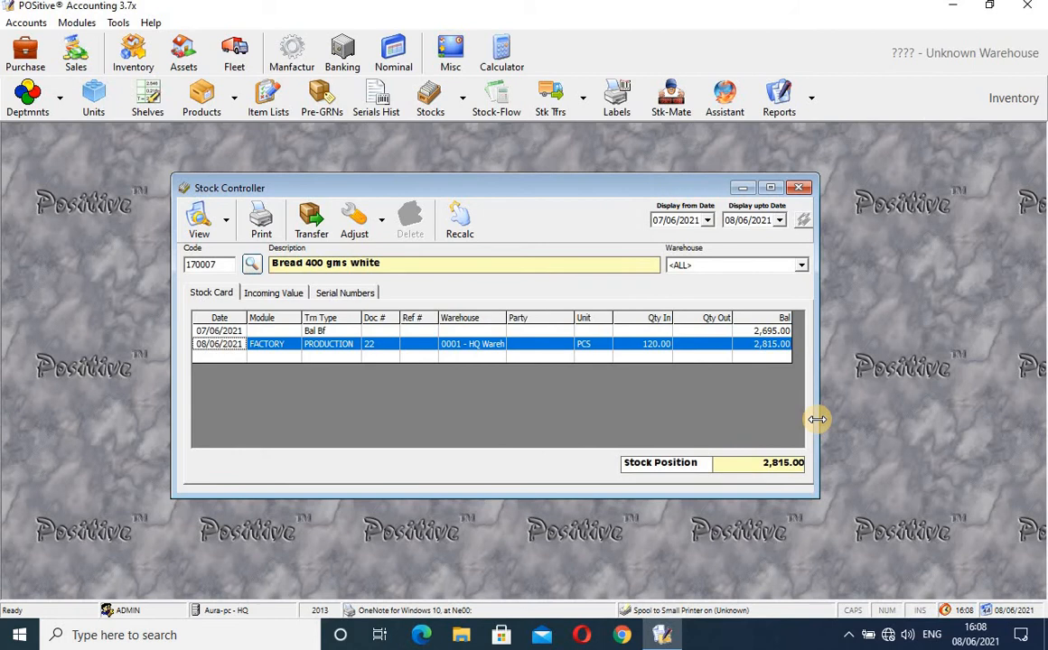
{"action": "left_click", "coordinate": [799, 188]}
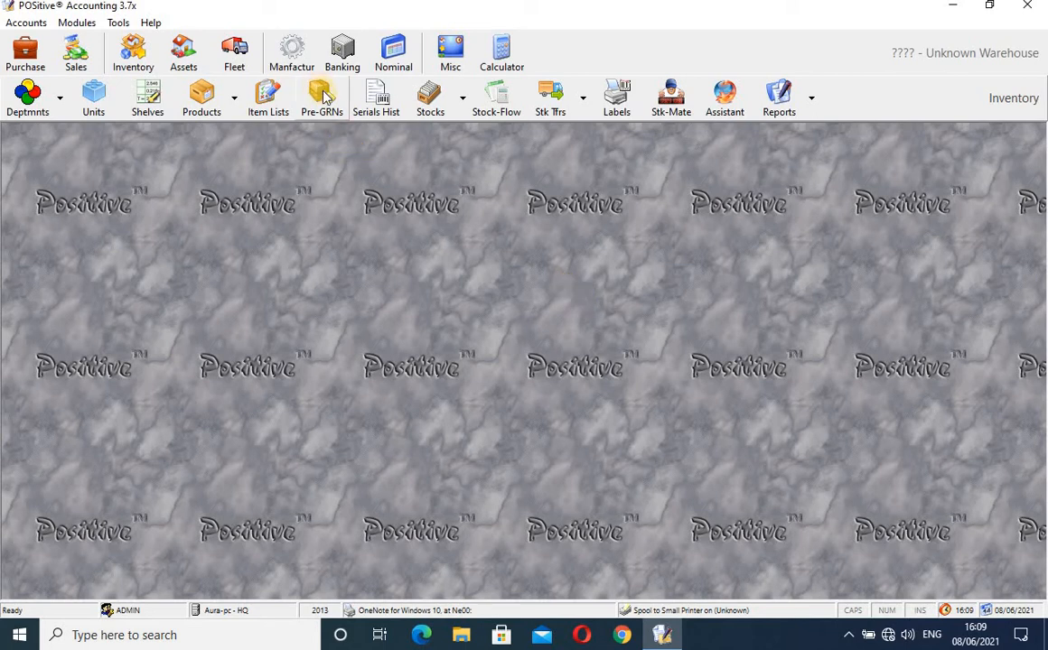
- On the Manufacturing toolbar, check the I.Set.Prod. options, then open Manufacturing Module Reports
{"action": "left_click", "coordinate": [292, 56]}
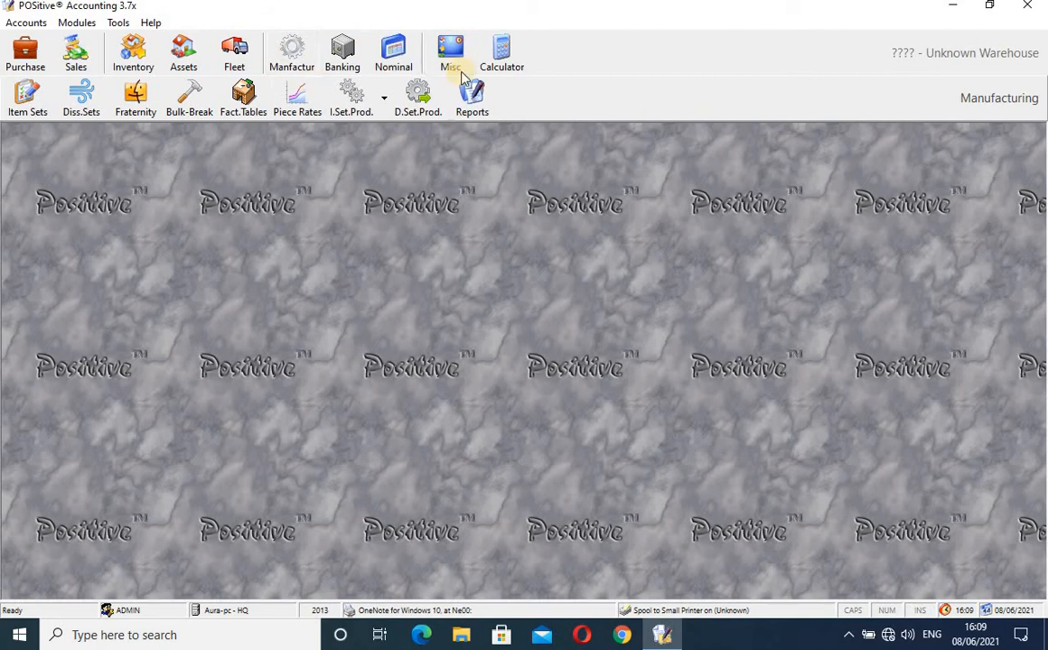
{"action": "left_click", "coordinate": [383, 107]}
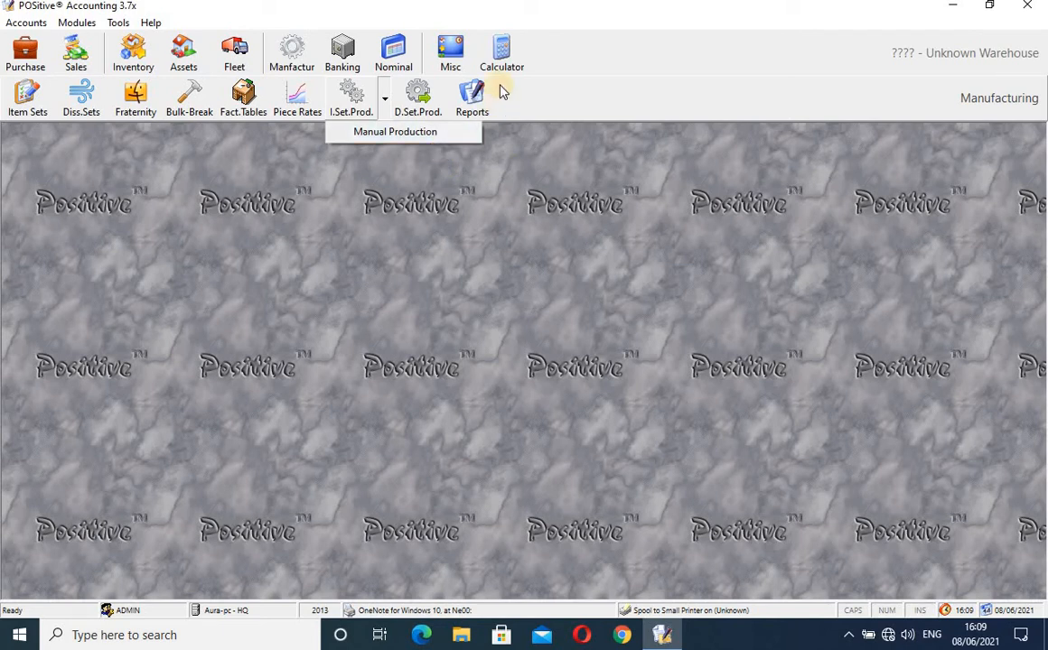
{"action": "left_click", "coordinate": [474, 106]}
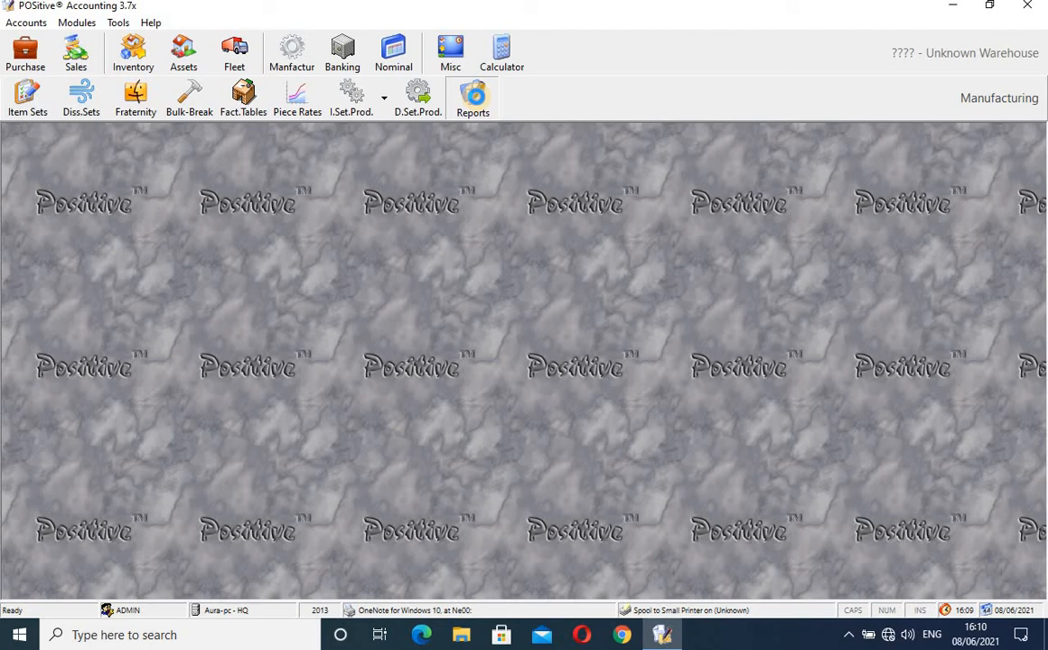
{"action": "left_click", "coordinate": [475, 101]}
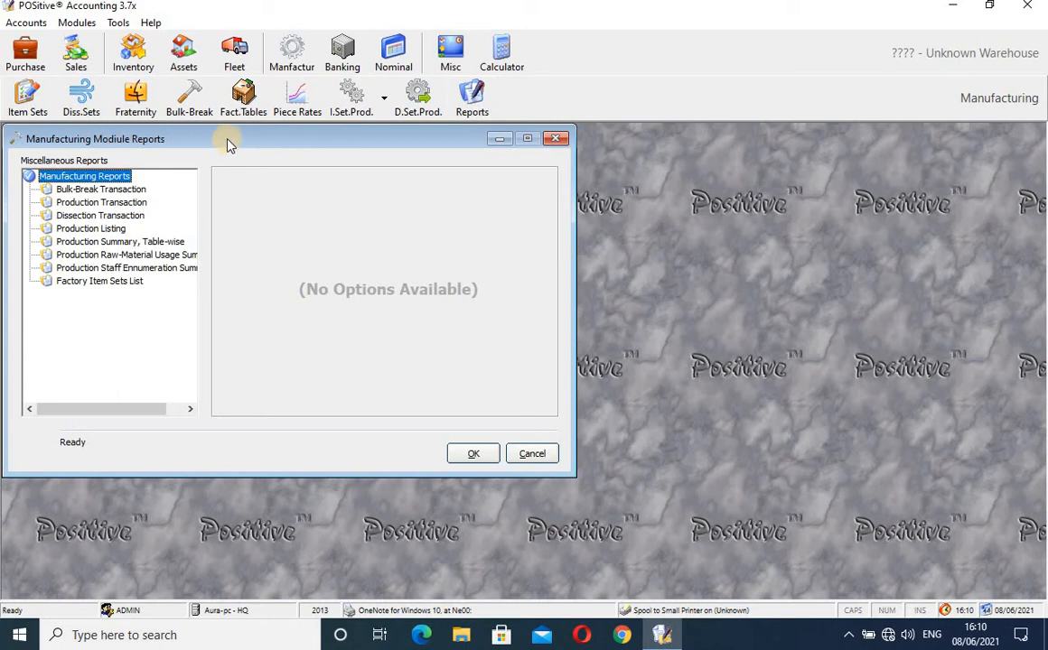
- Preview the empty Bulk-Break Transaction report on screen, then close the preview
{"action": "left_click", "coordinate": [133, 191]}
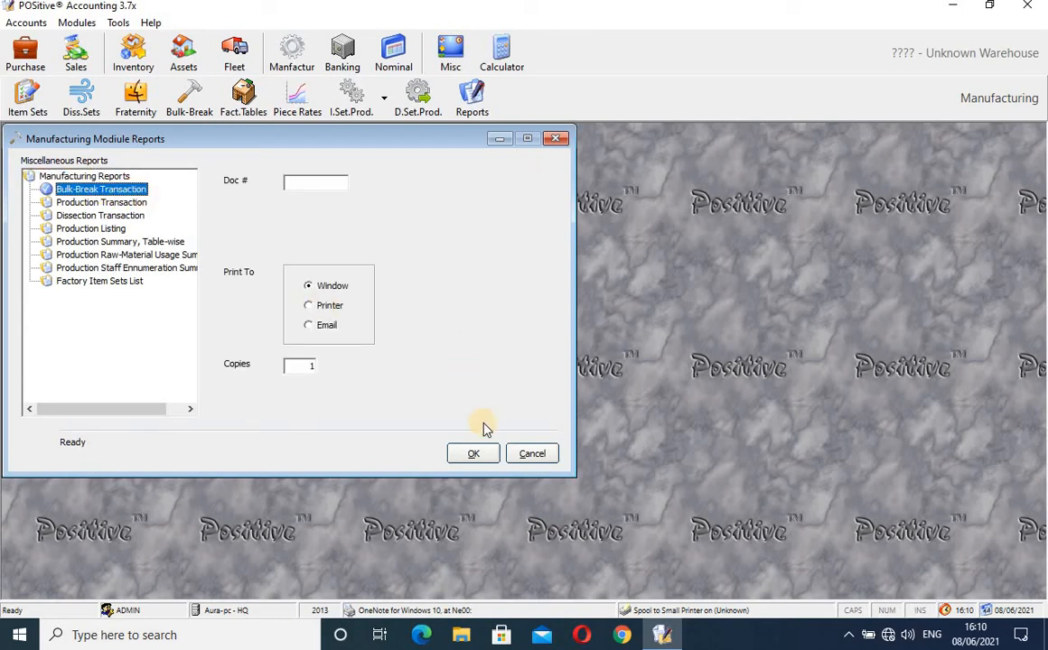
{"action": "left_click", "coordinate": [471, 454]}
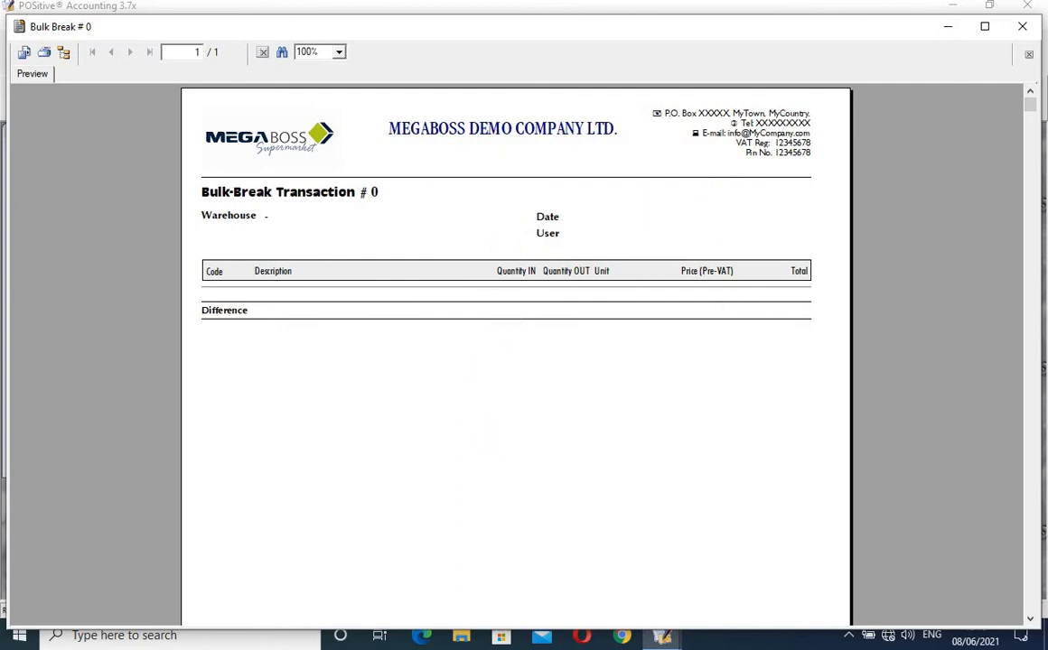
{"action": "left_click", "coordinate": [1027, 29]}
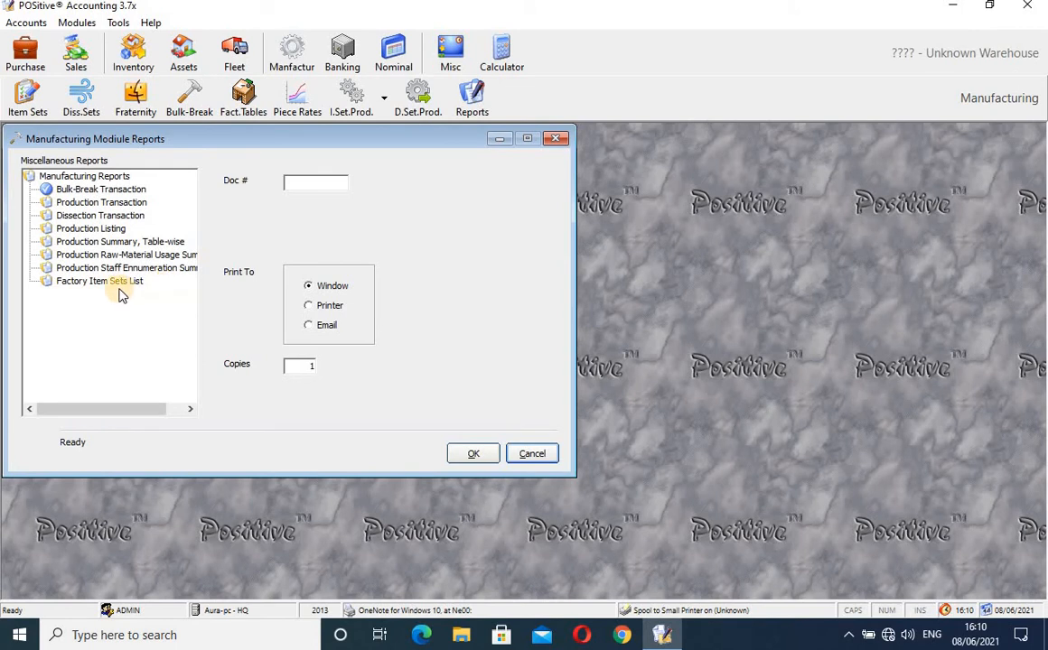
- Preview the Production Listing showing 120.00 Bread 400 gms white worth 2,679.83, then close it
{"action": "left_click", "coordinate": [87, 229]}
{"action": "left_click", "coordinate": [471, 462]}
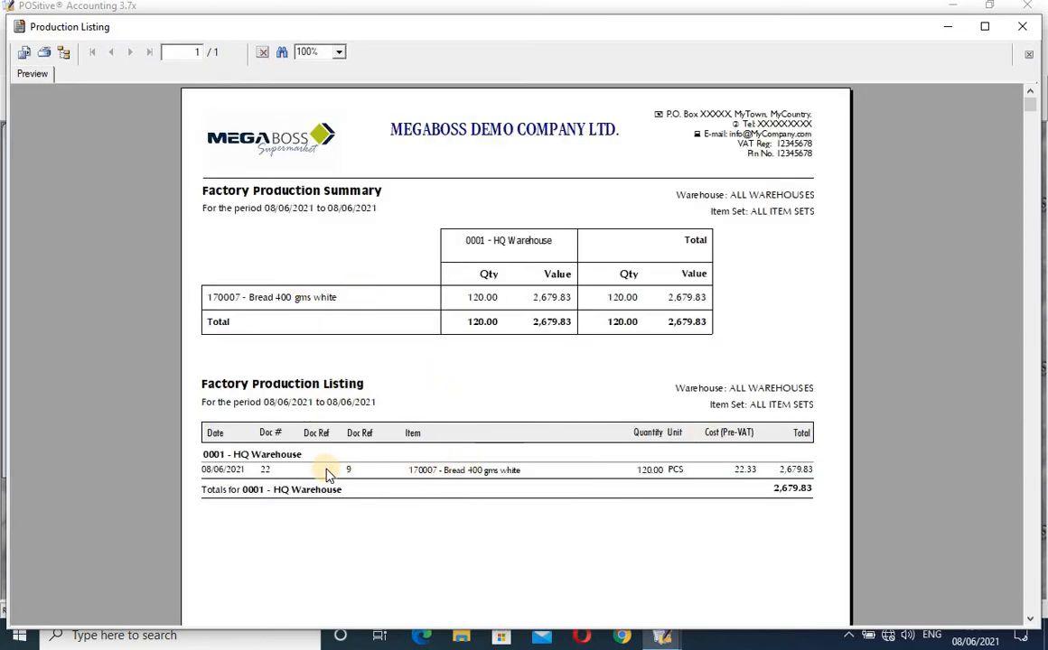
{"action": "left_click", "coordinate": [461, 477]}
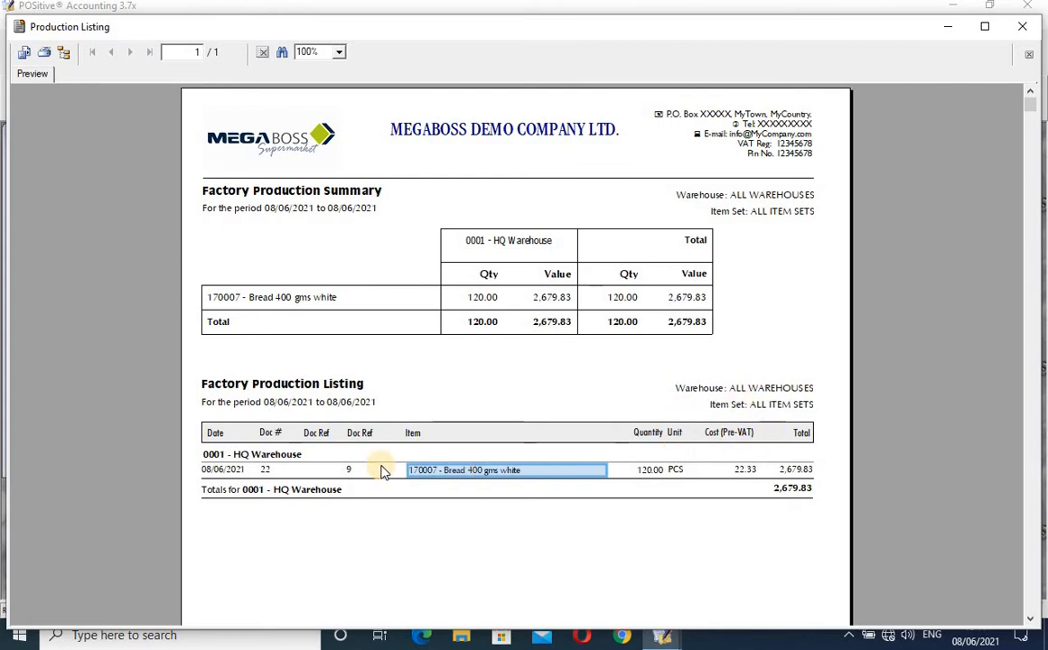
{"action": "left_click", "coordinate": [1021, 27]}
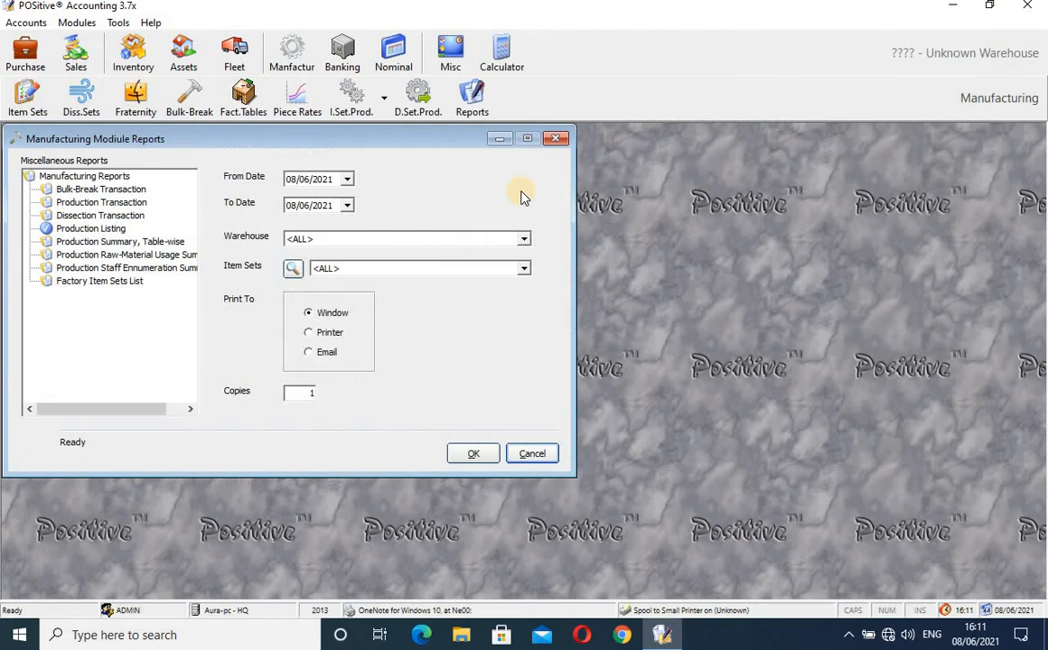
- Preview the Production Staff Enumeration Summary, then close it and the Manufacturing Module Reports window
{"action": "left_click", "coordinate": [114, 283]}
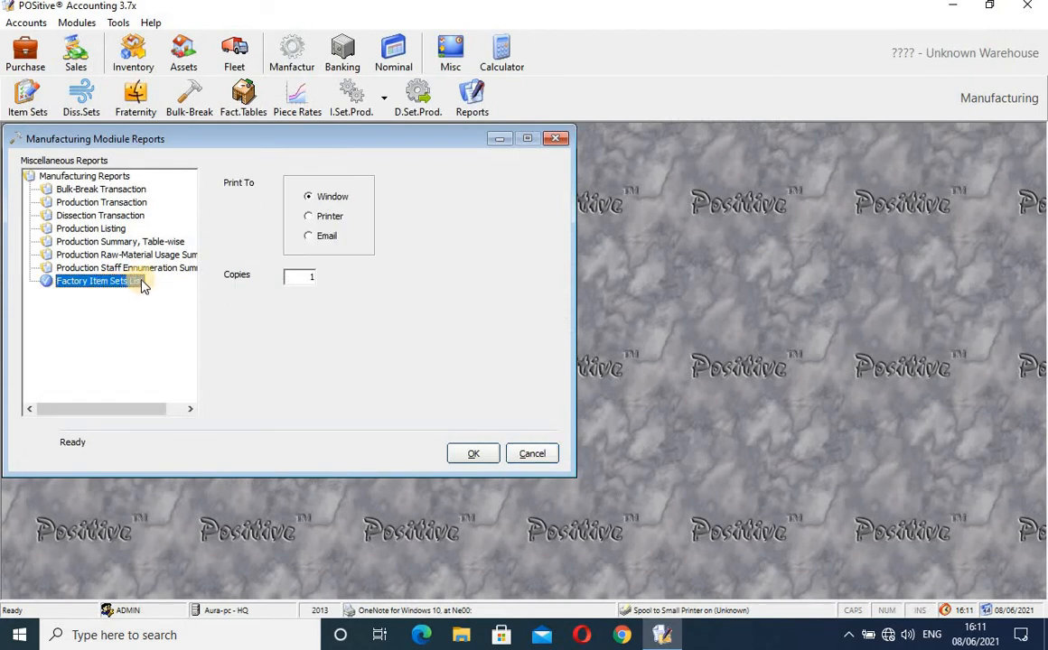
{"action": "left_click", "coordinate": [142, 270]}
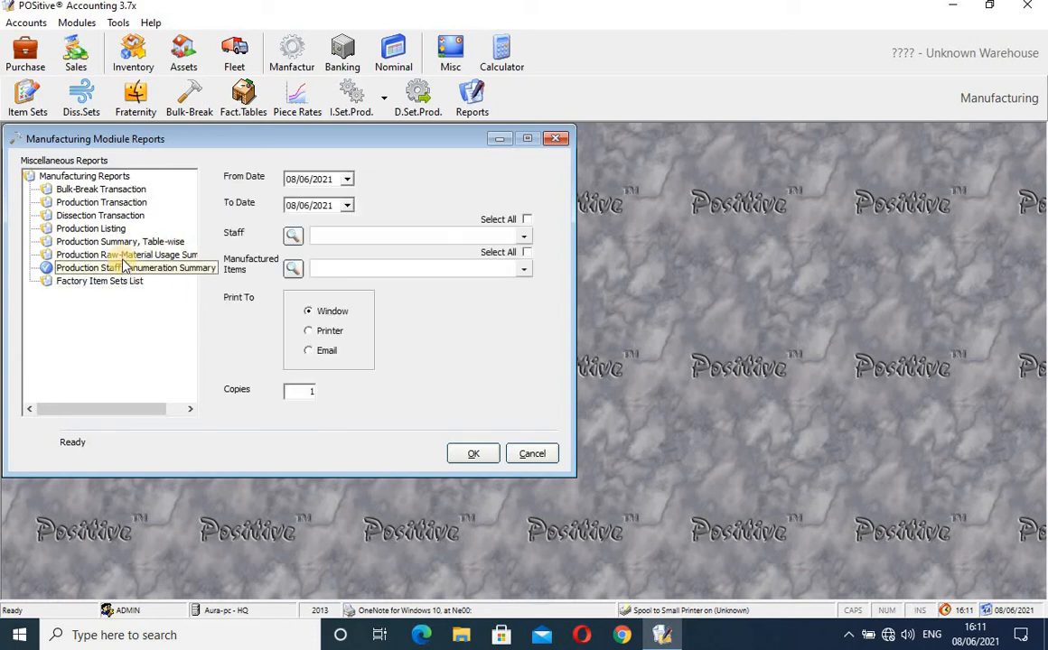
{"action": "left_click", "coordinate": [123, 256]}
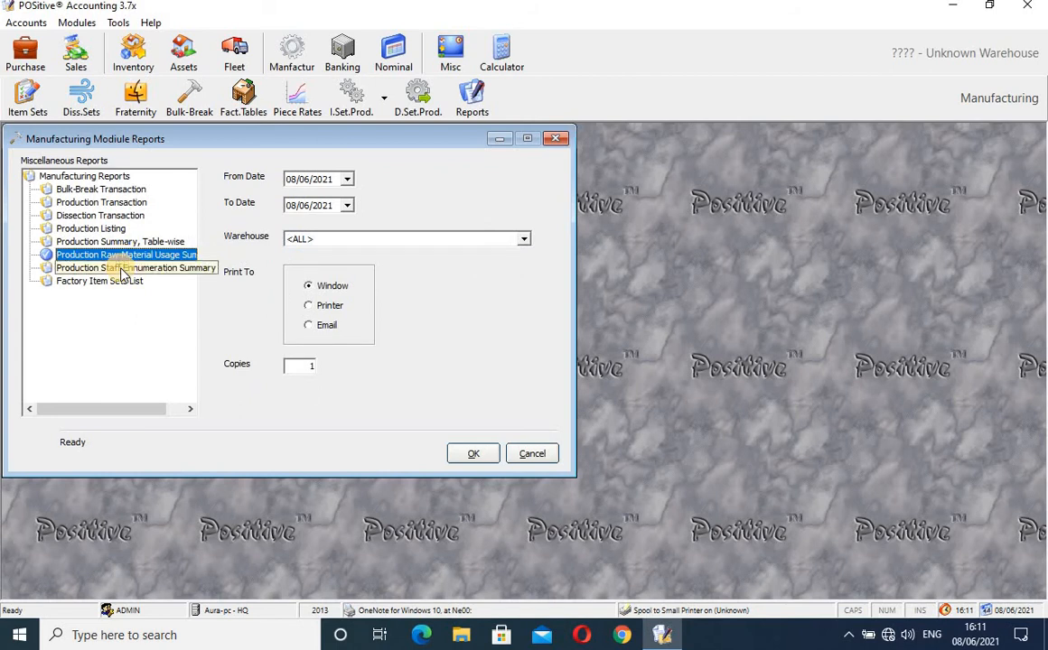
{"action": "left_click", "coordinate": [122, 269]}
{"action": "left_click", "coordinate": [470, 452]}
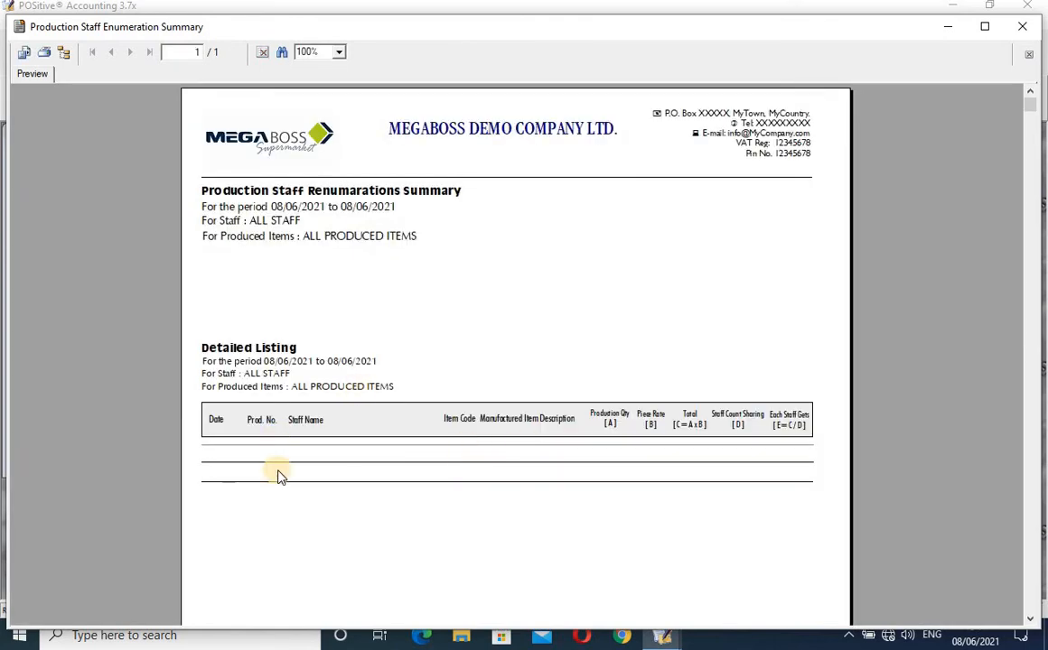
{"action": "left_click", "coordinate": [1027, 30]}
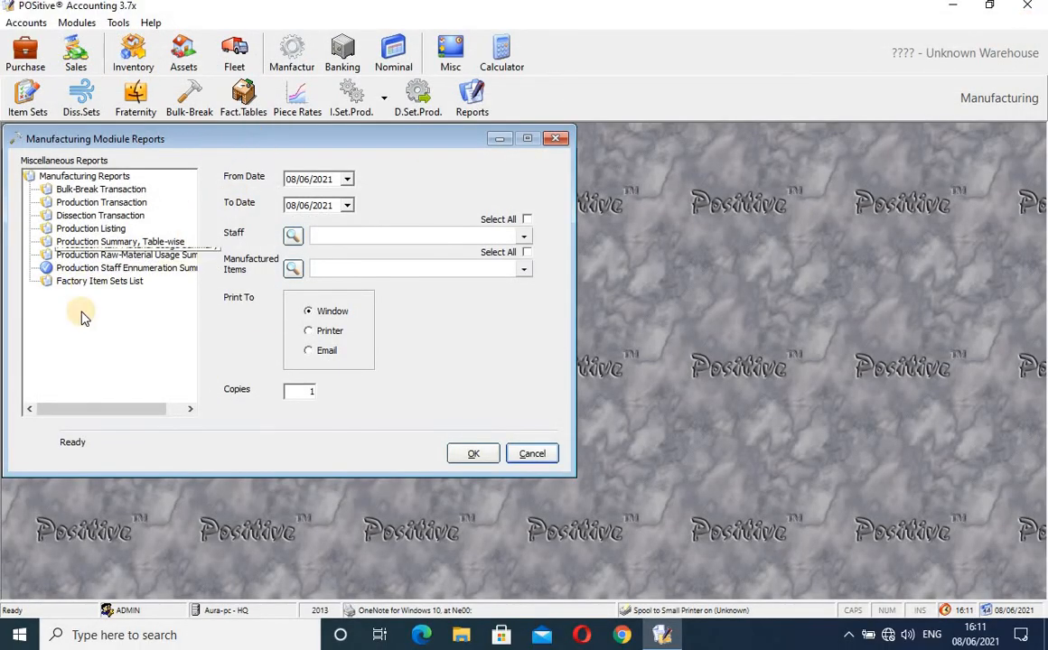
{"action": "left_click", "coordinate": [557, 139]}
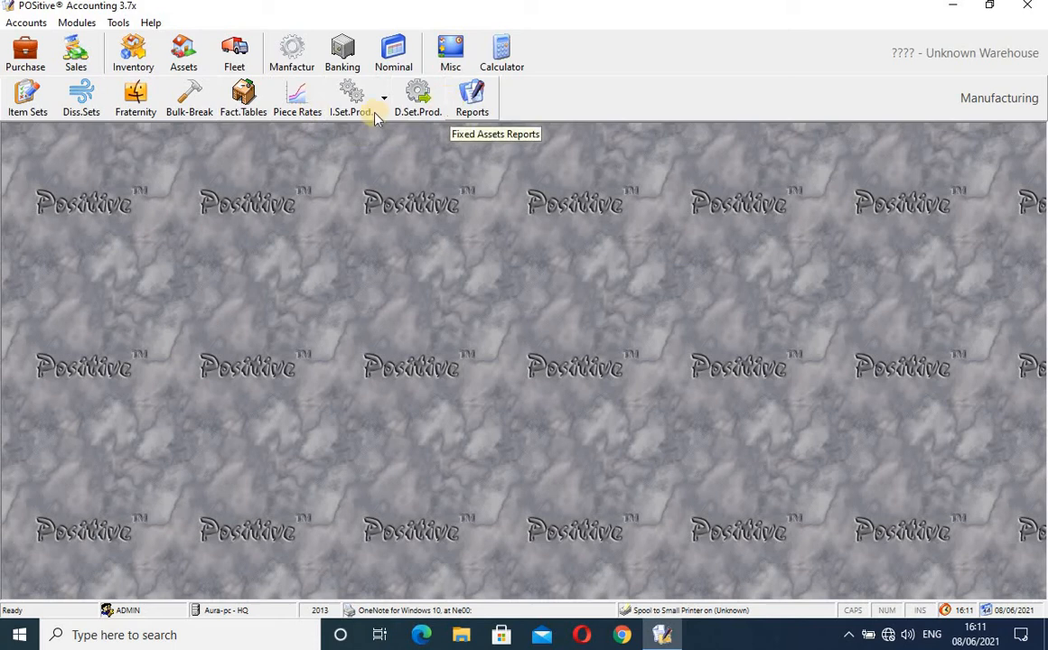
- Open the Bank Accounts list under Banking, dismissing the LoadPrintersCombo printer message
{"action": "left_click", "coordinate": [344, 60]}
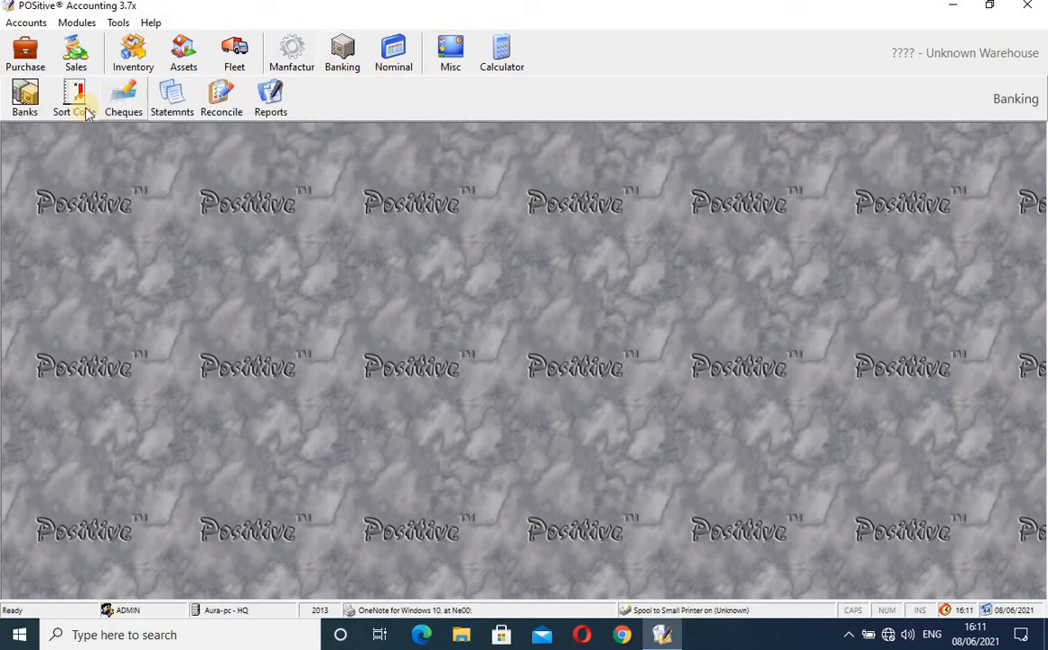
{"action": "left_click", "coordinate": [25, 110]}
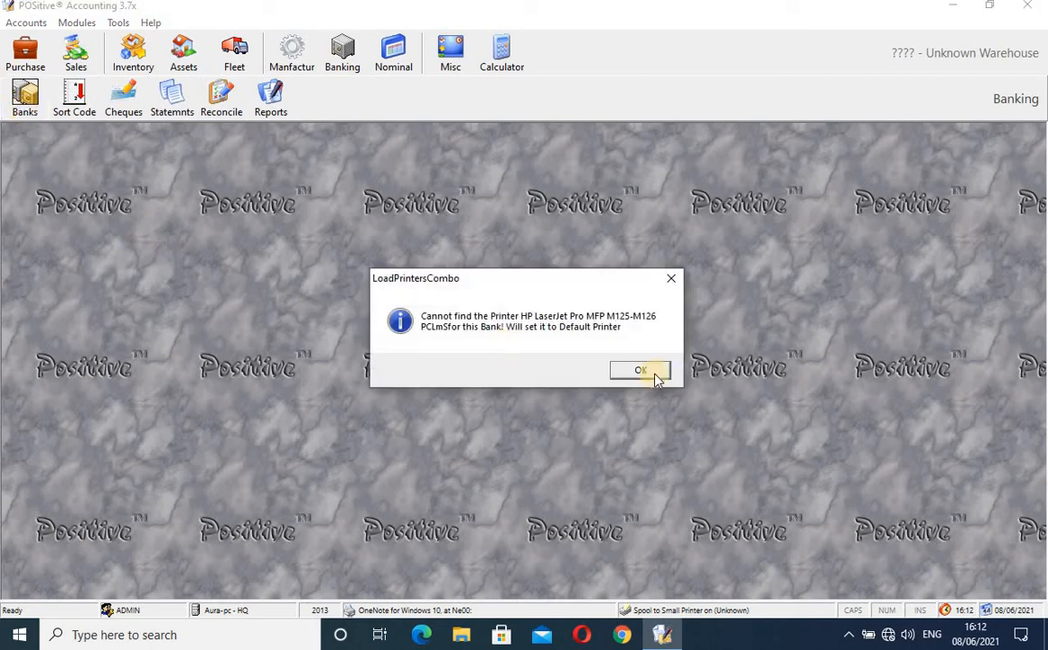
{"action": "left_click", "coordinate": [659, 372]}
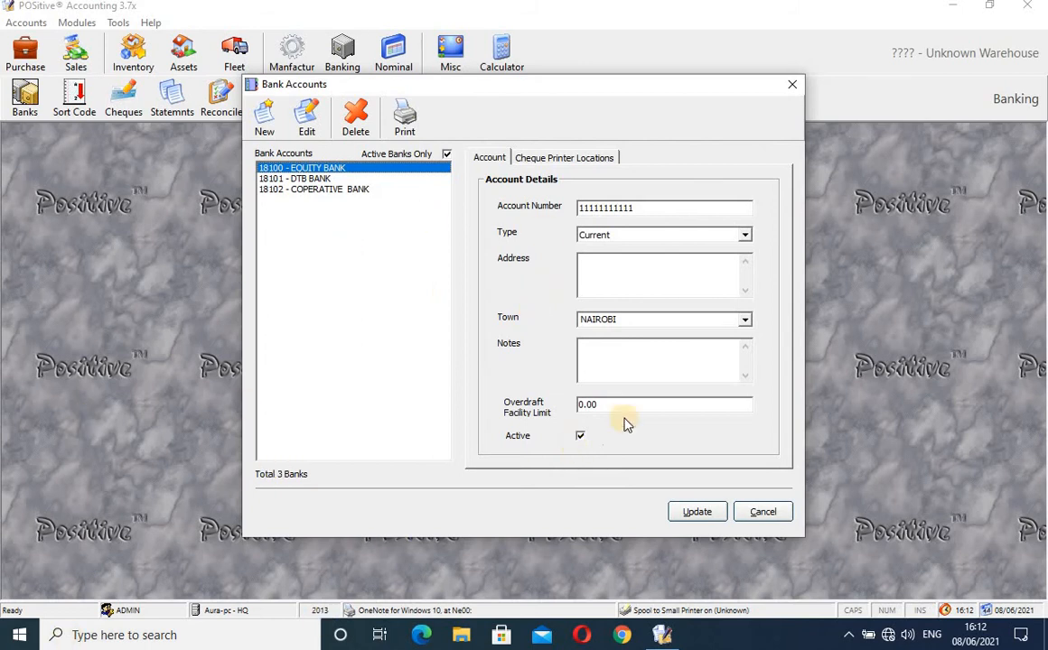
{"action": "left_click_drag", "start_coordinate": [558, 90], "coordinate": [546, 143]}
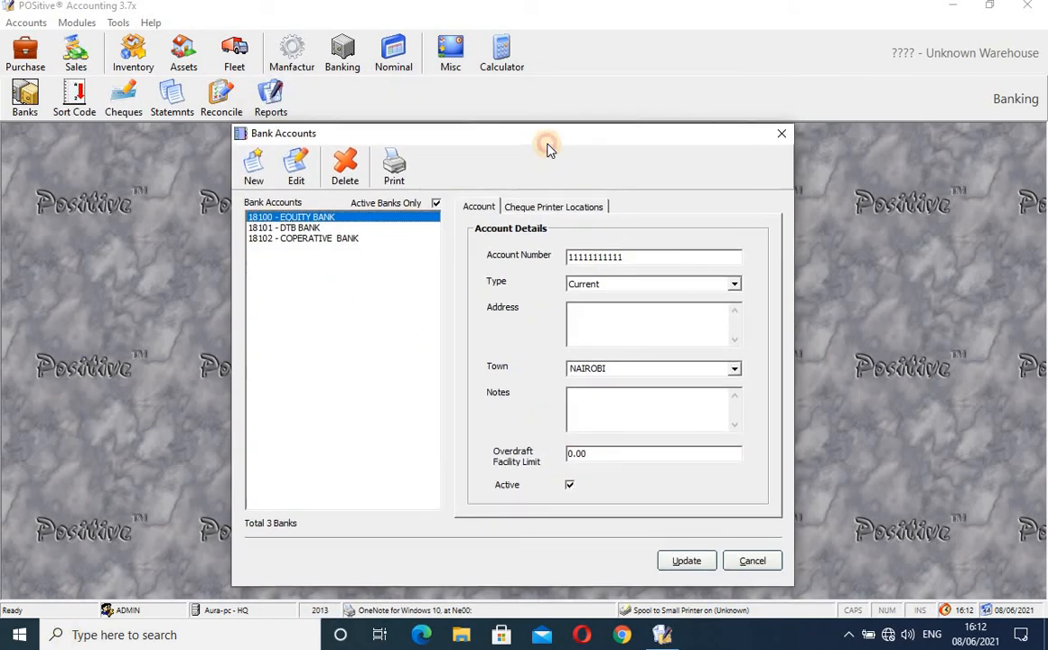
- Add nominal account 18106 titled GUILDERS BANK with payment name GUILDER BANK
{"action": "left_click", "coordinate": [255, 172]}
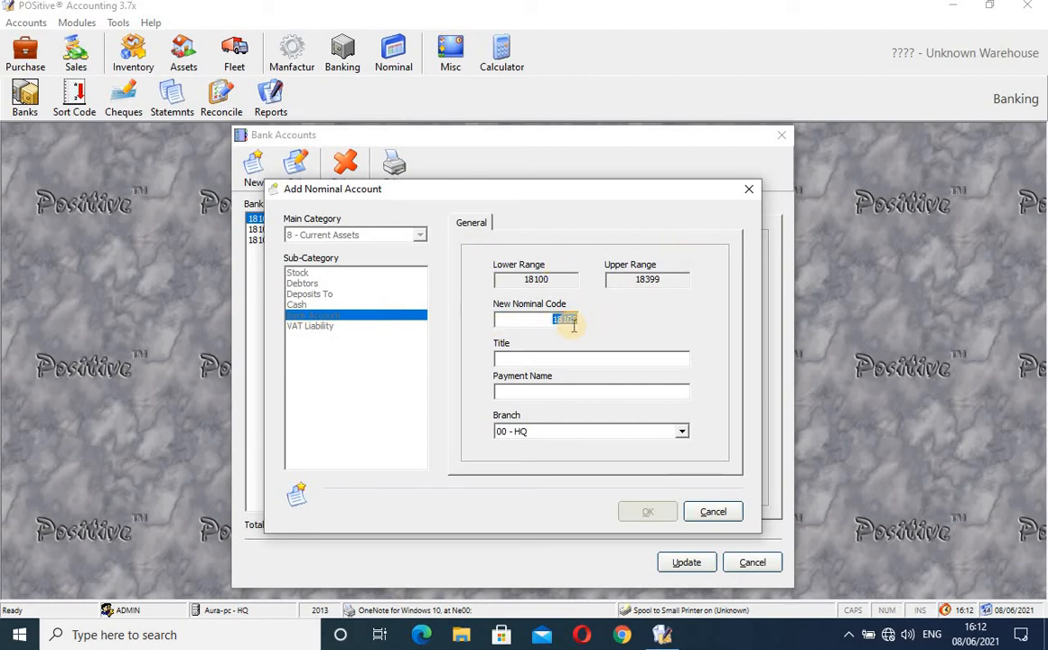
{"action": "left_click", "coordinate": [562, 359]}
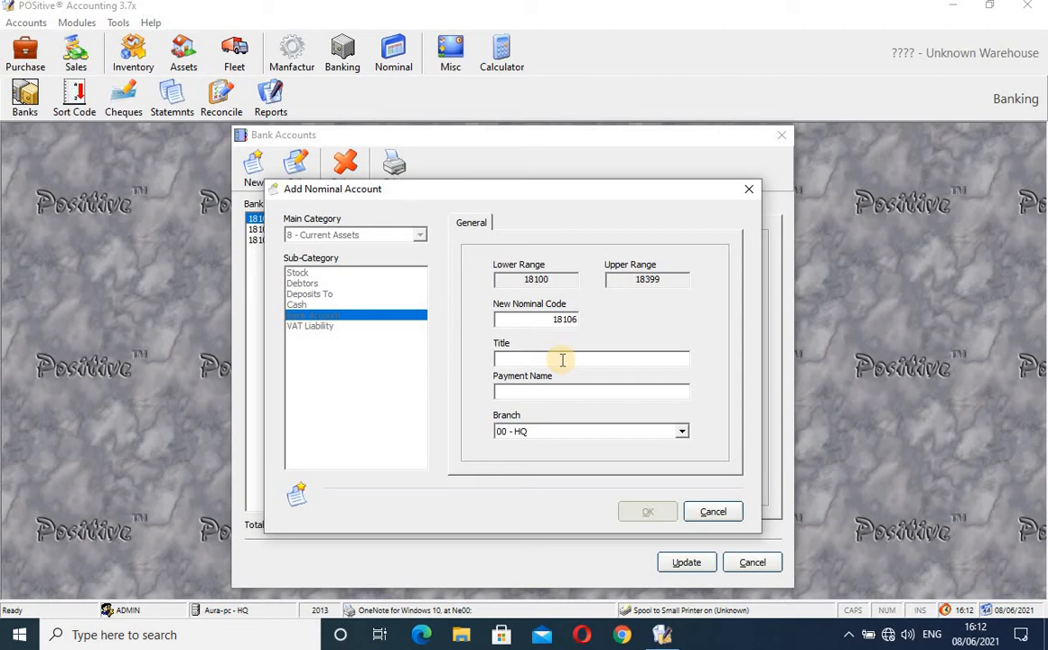
{"action": "type", "text": "GUIL"}
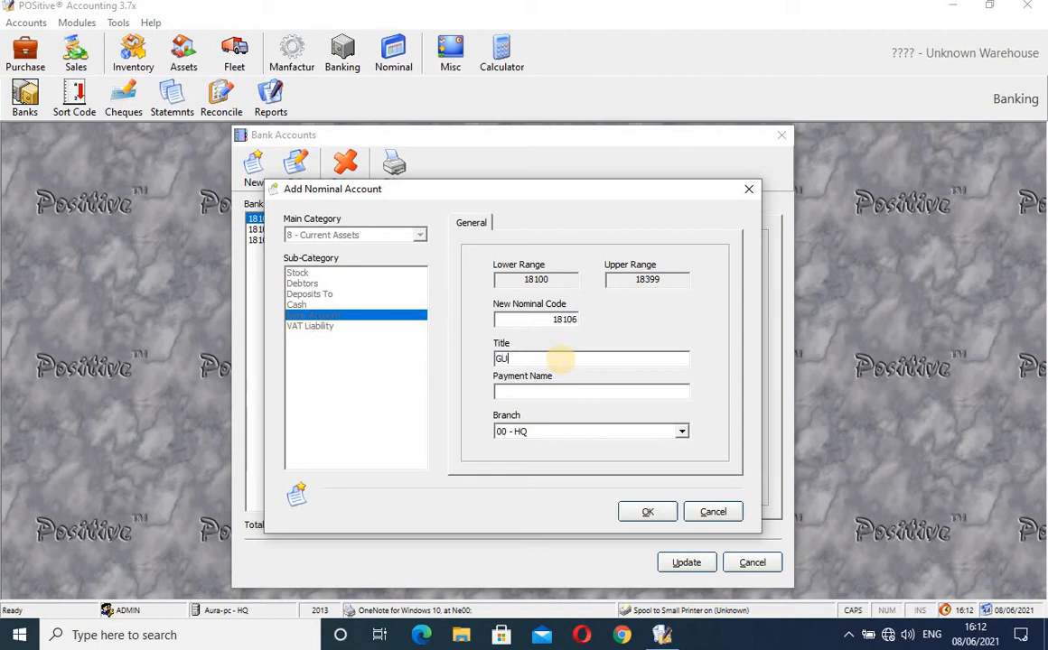
{"action": "type", "text": "DERS BANK"}
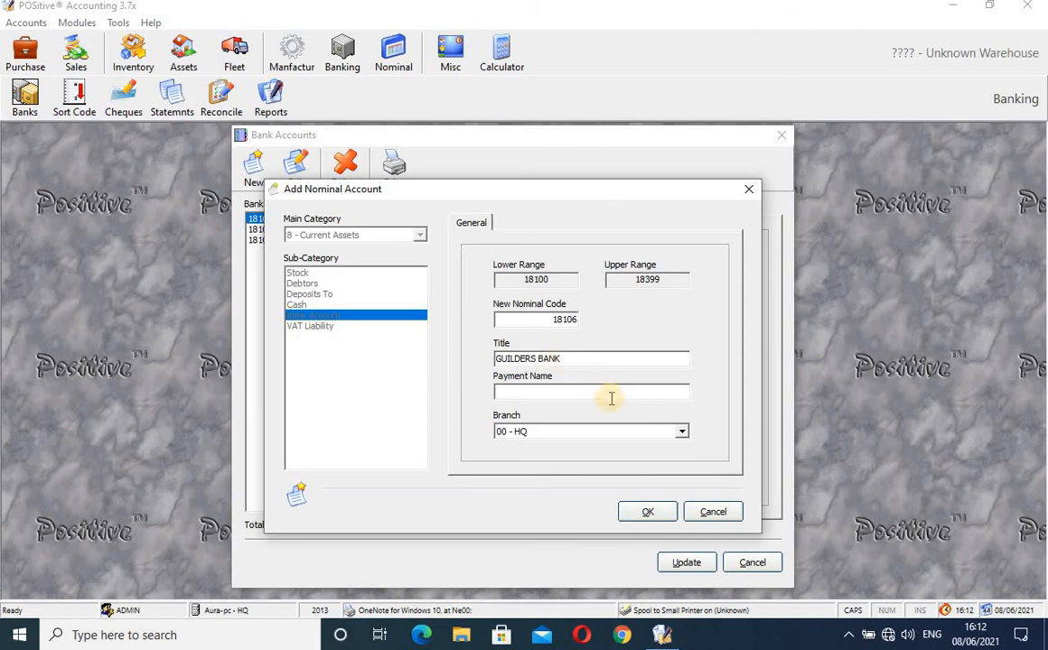
{"action": "left_click", "coordinate": [597, 393]}
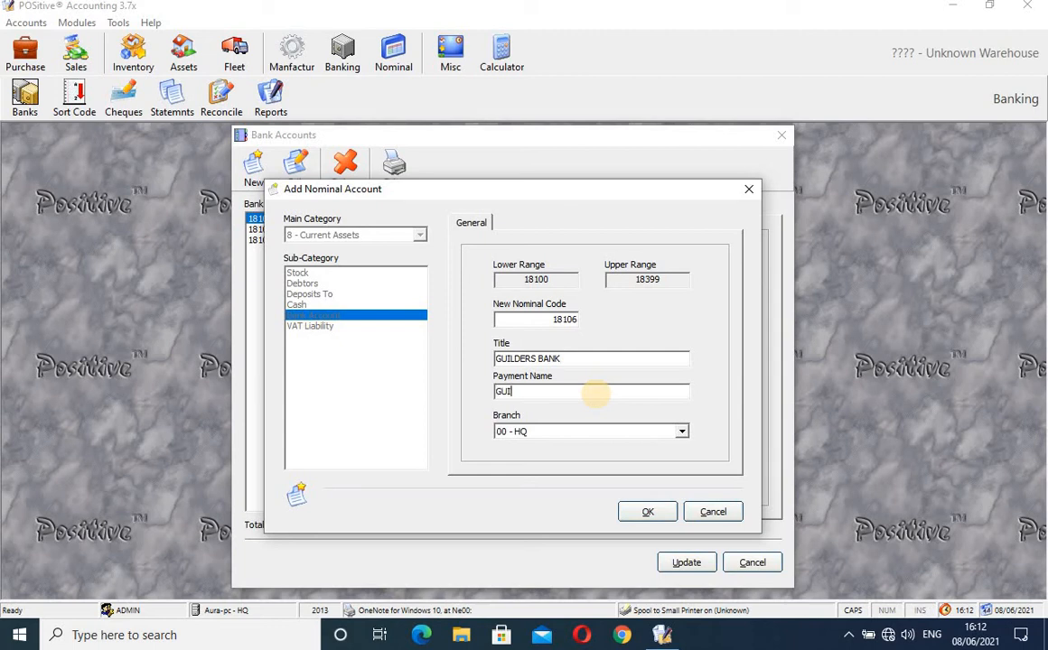
{"action": "type", "text": "GUILDER BANK"}
{"action": "left_click", "coordinate": [652, 512]}
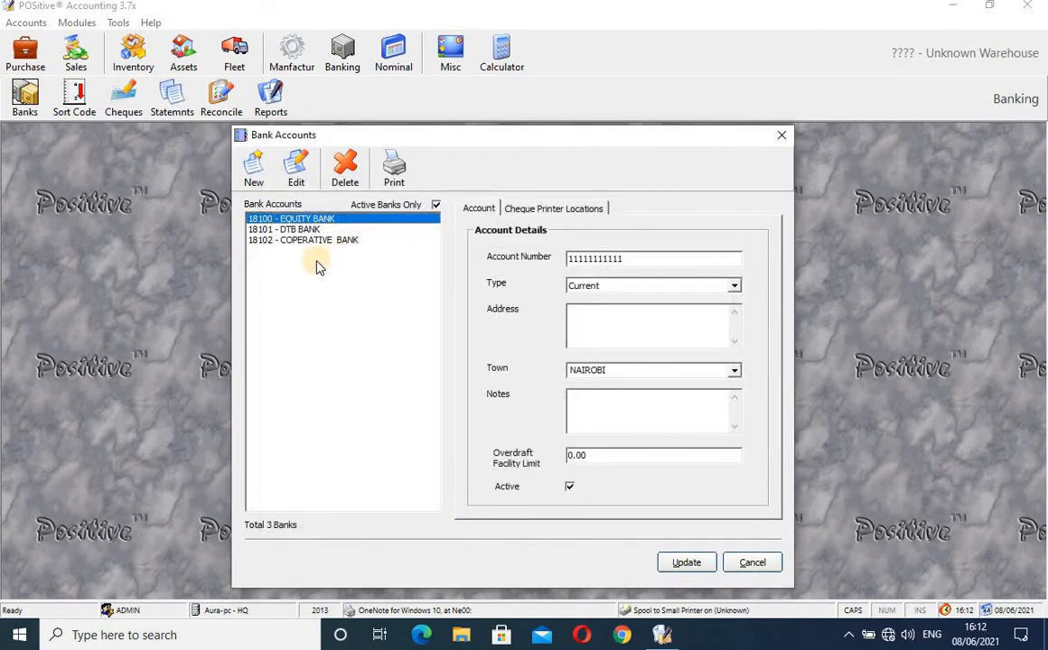
- Show inactive banks too and select the new 18106 GUILDERS BANK account
{"action": "left_click", "coordinate": [435, 206]}
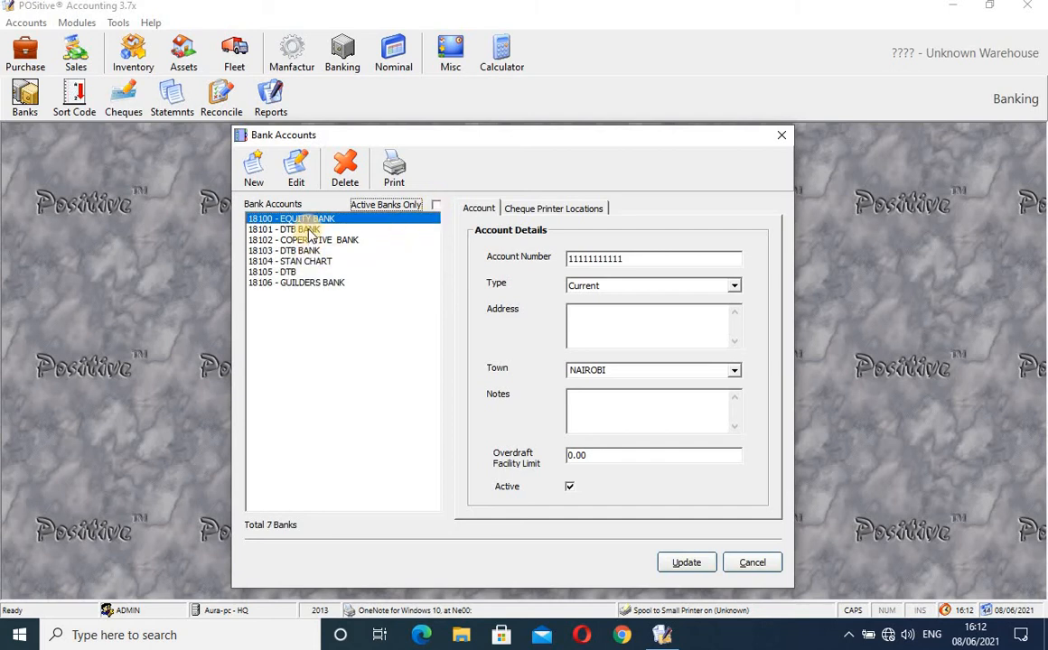
{"action": "left_click", "coordinate": [306, 283]}
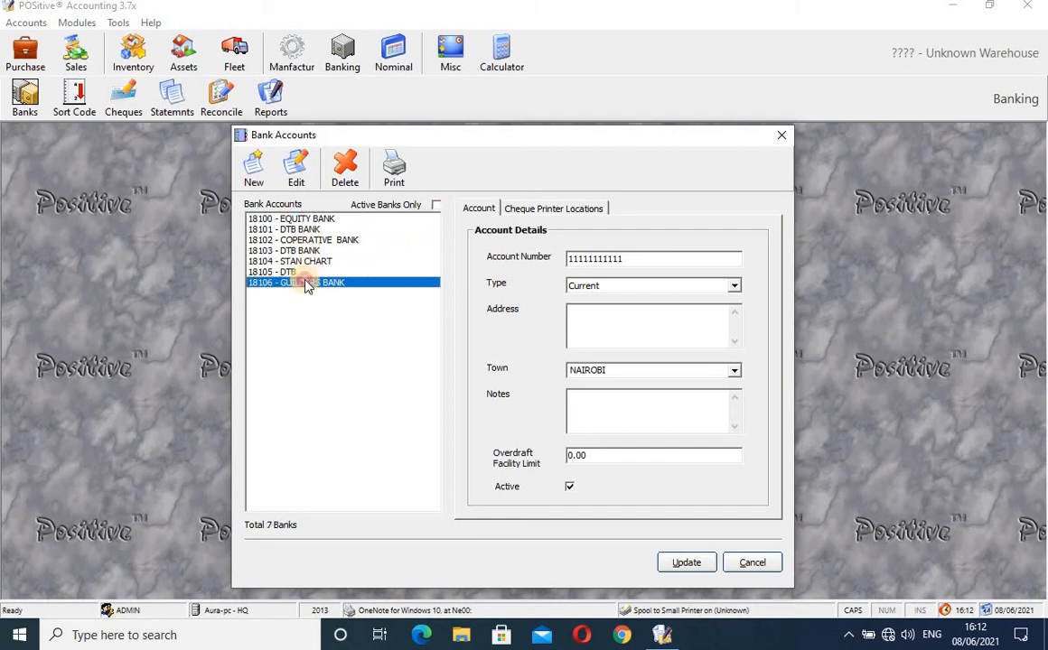
{"action": "left_click", "coordinate": [436, 206]}
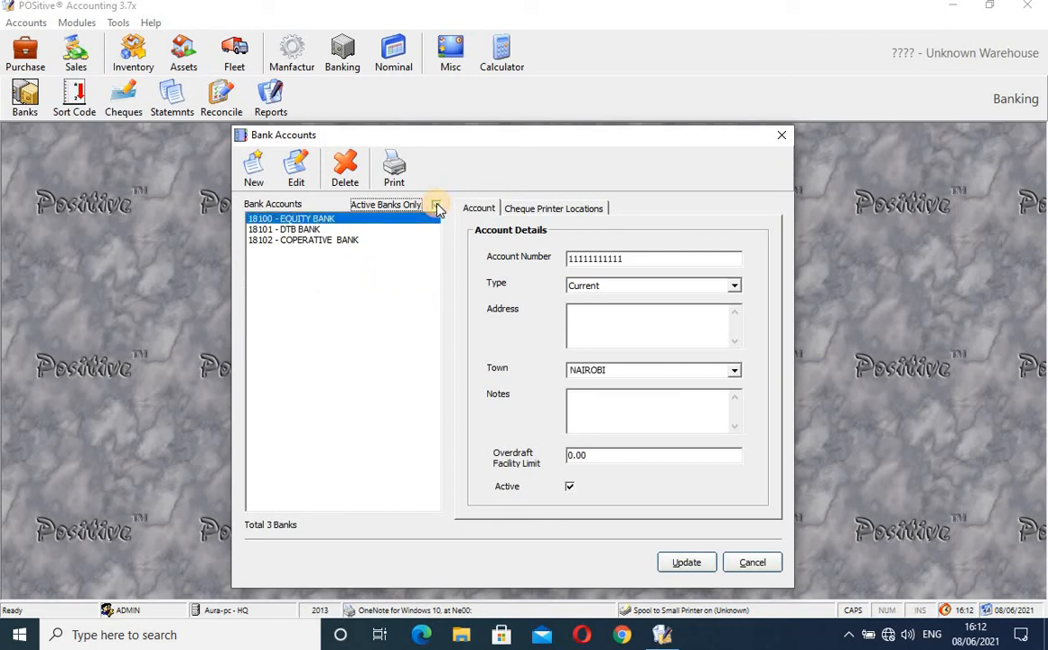
{"action": "left_click", "coordinate": [436, 206]}
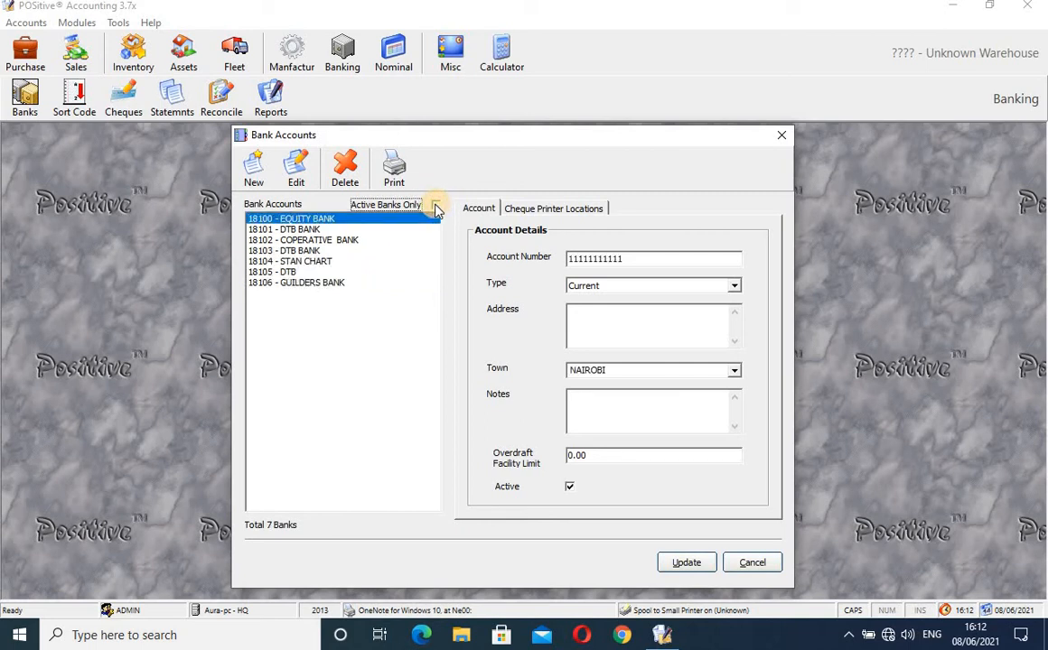
{"action": "left_click", "coordinate": [310, 284]}
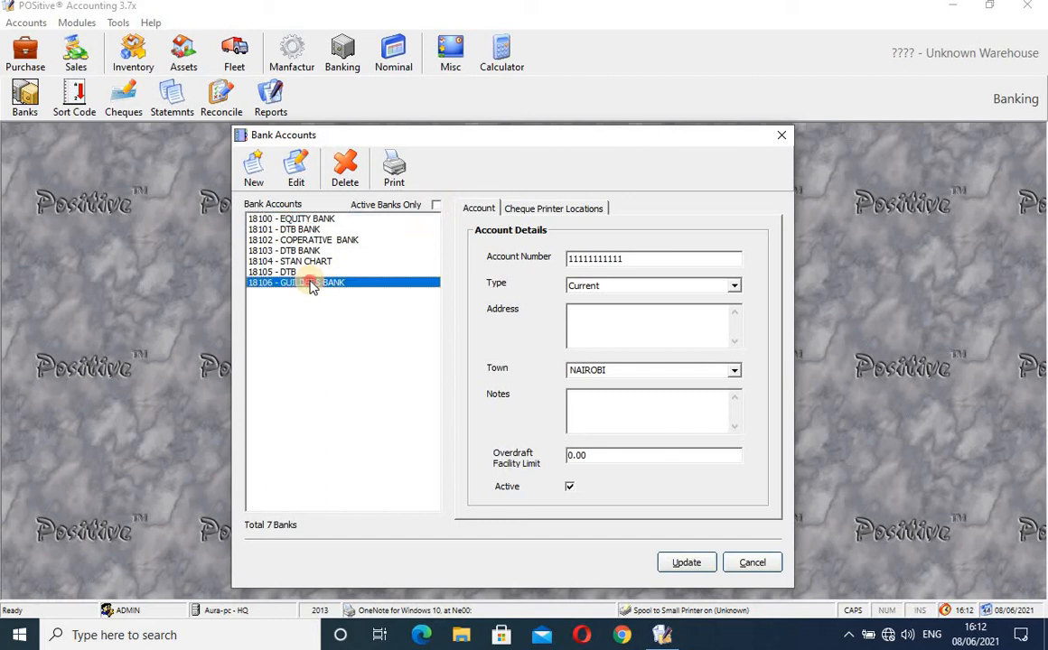
- Enter GUILDERS BANK's account number and set its town to MOMBASA
{"action": "left_click", "coordinate": [603, 256]}
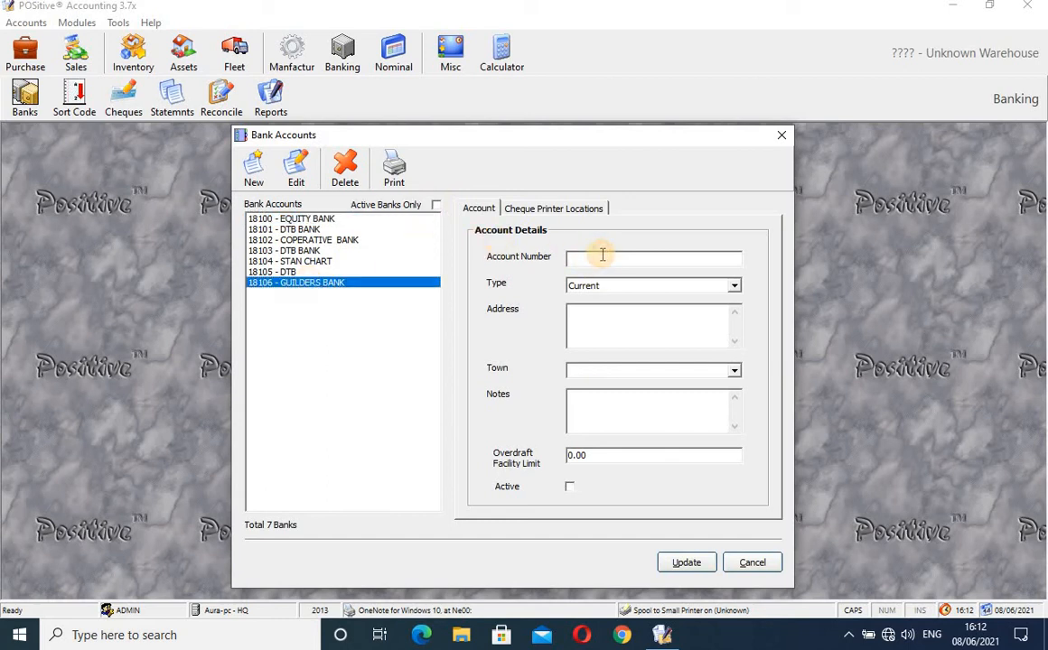
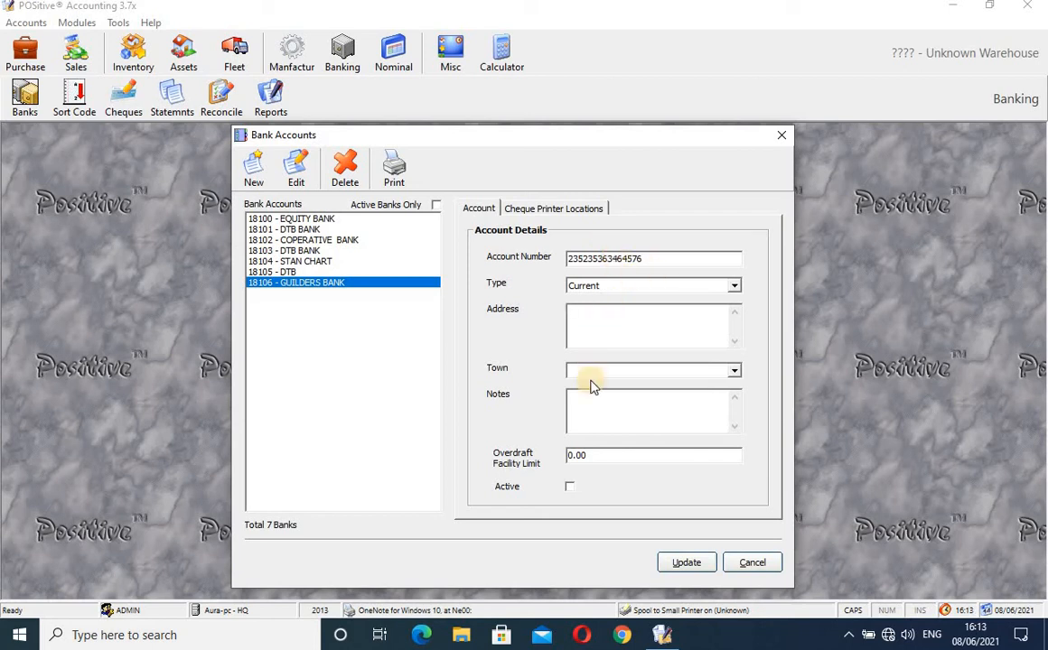
{"action": "left_click", "coordinate": [735, 372]}
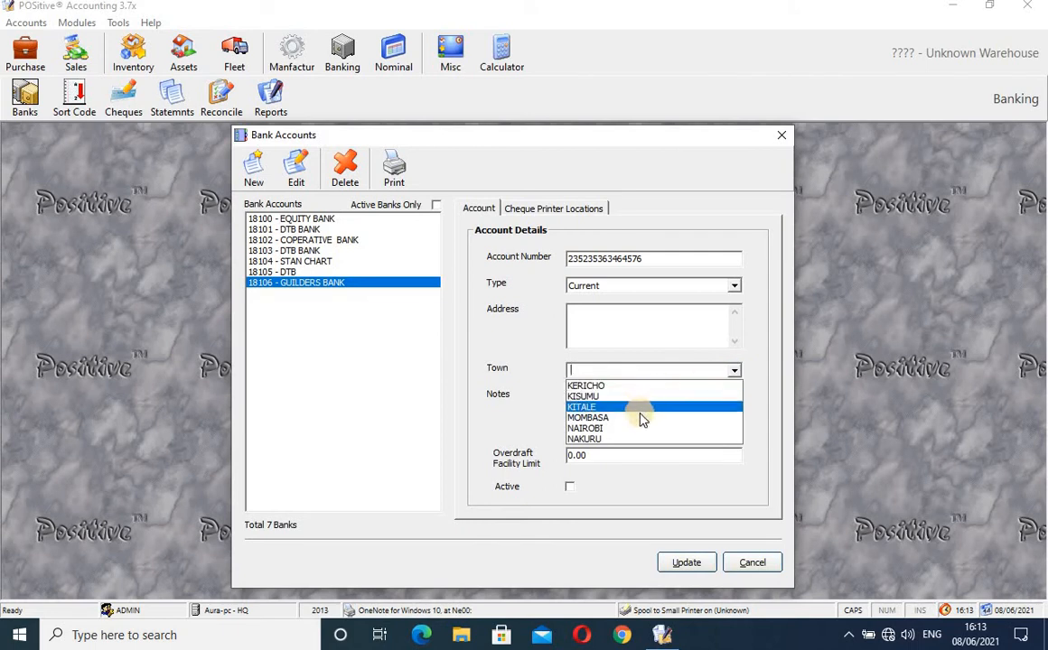
{"action": "left_click", "coordinate": [638, 417]}
- Add notes, set a 2,000.00 overdraft limit, mark the bank Active and save it
{"action": "left_click", "coordinate": [614, 417]}
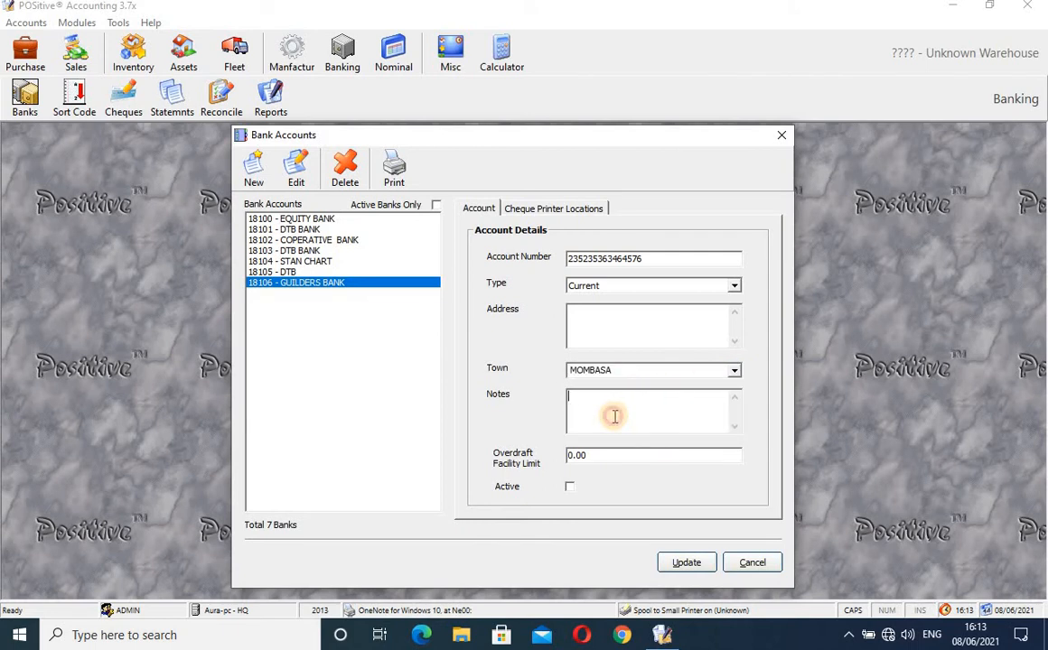
{"action": "type", "text": "3R23R523"}
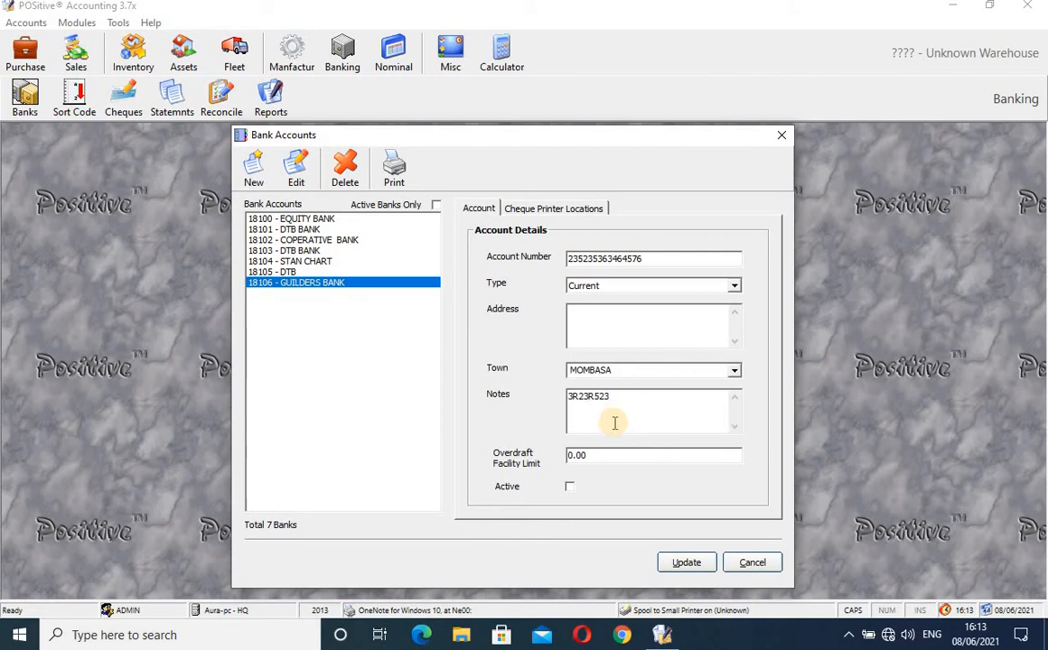
{"action": "left_click", "coordinate": [592, 455]}
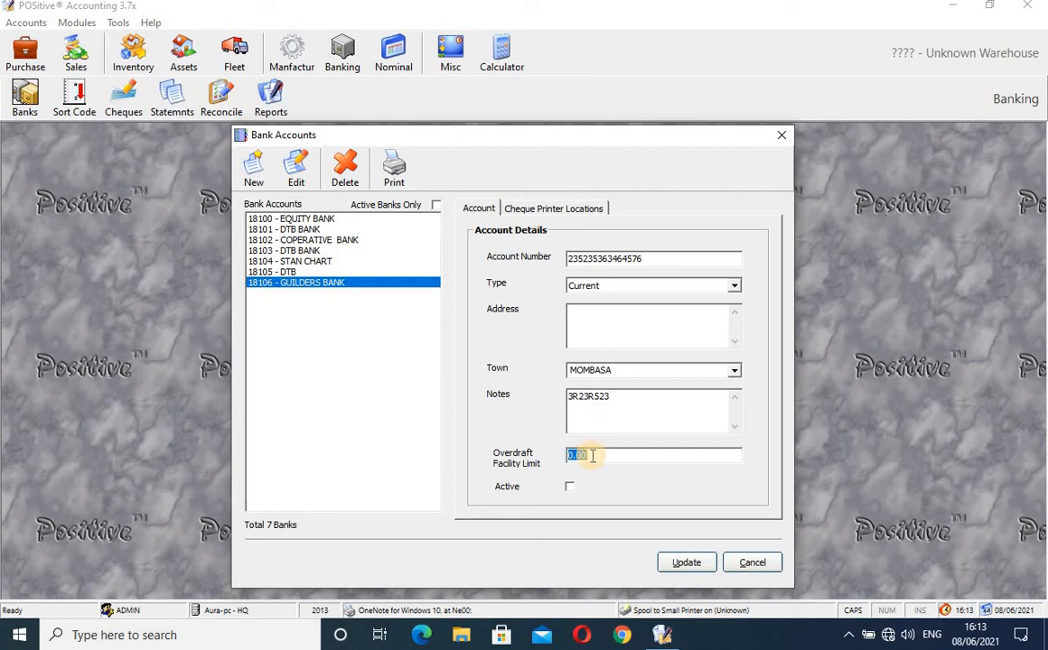
{"action": "type", "text": "2000"}
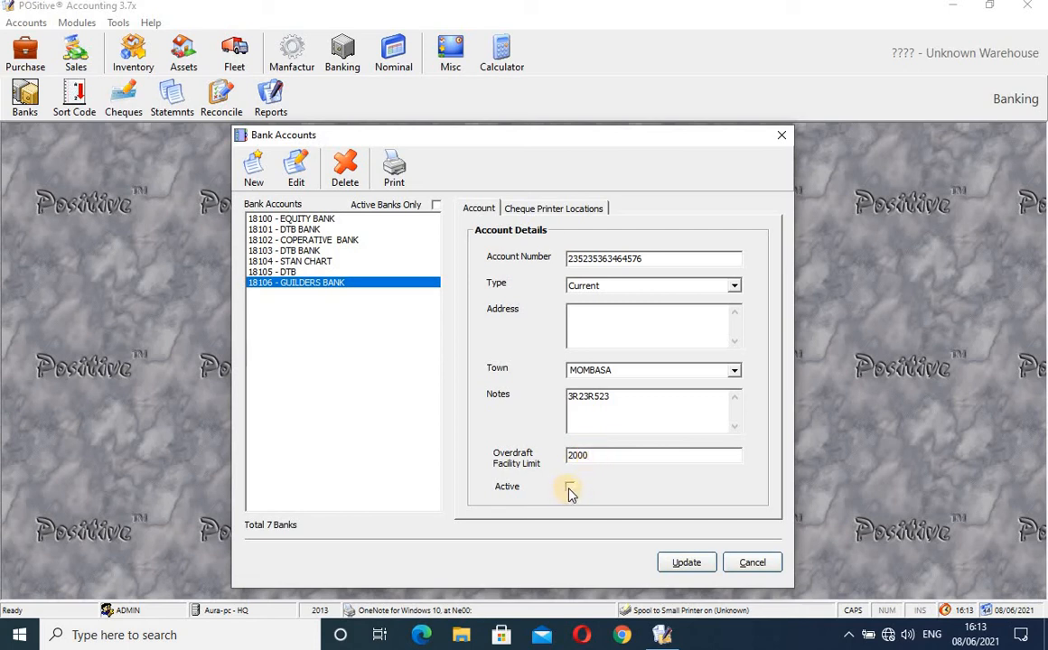
{"action": "left_click", "coordinate": [570, 489]}
{"action": "left_click", "coordinate": [570, 489]}
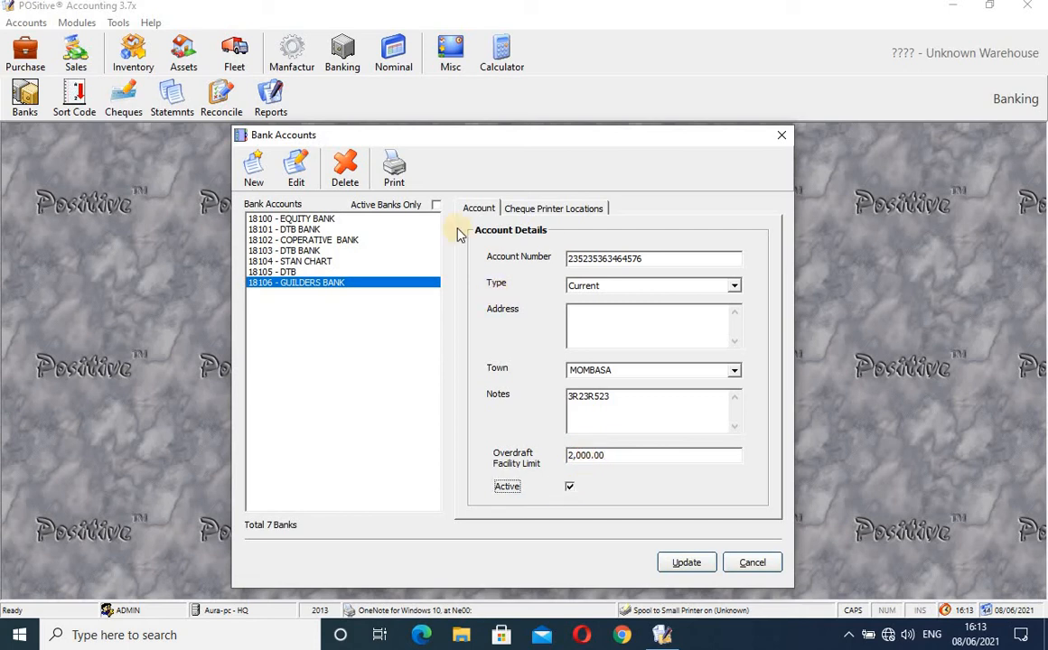
{"action": "left_click", "coordinate": [691, 566]}
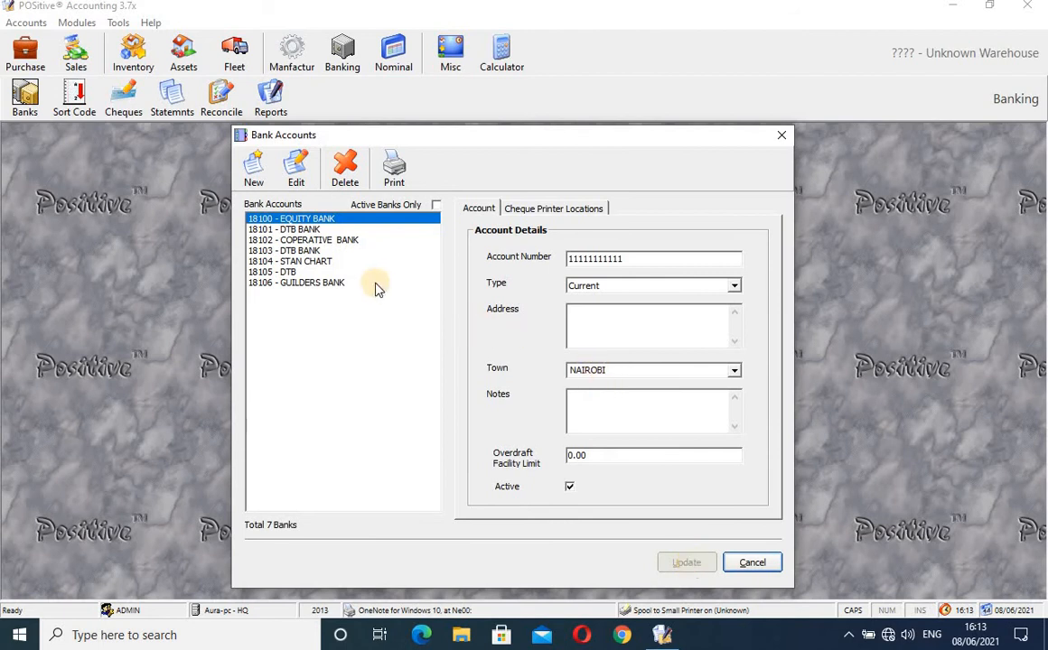
- List only active banks and start adding a cheque printer location for GUILDERS BANK
{"action": "left_click", "coordinate": [436, 206]}
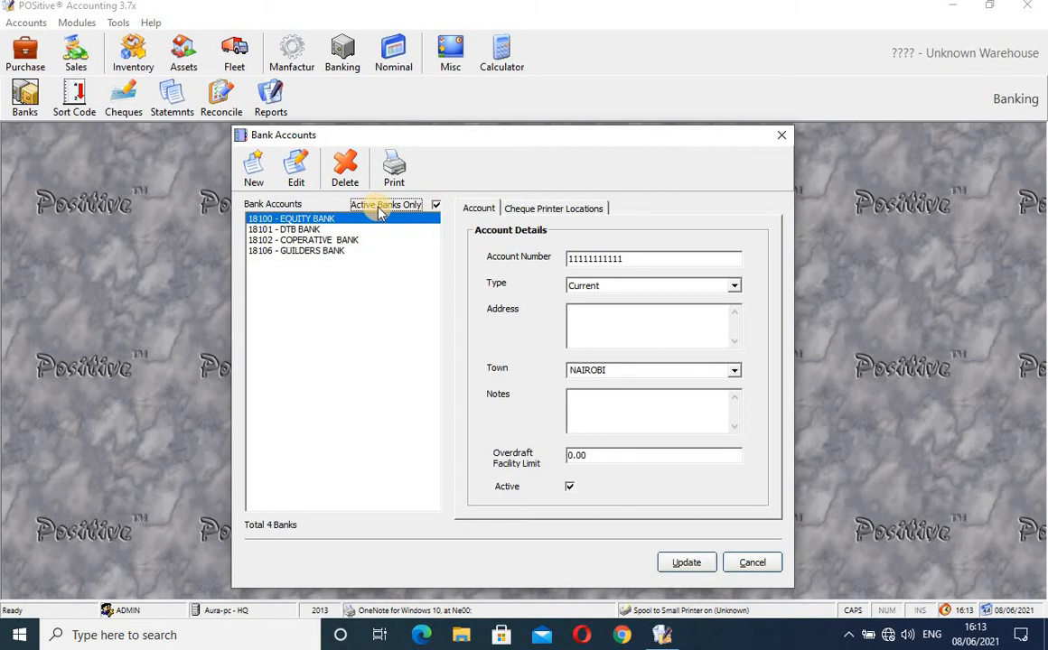
{"action": "left_click", "coordinate": [300, 253]}
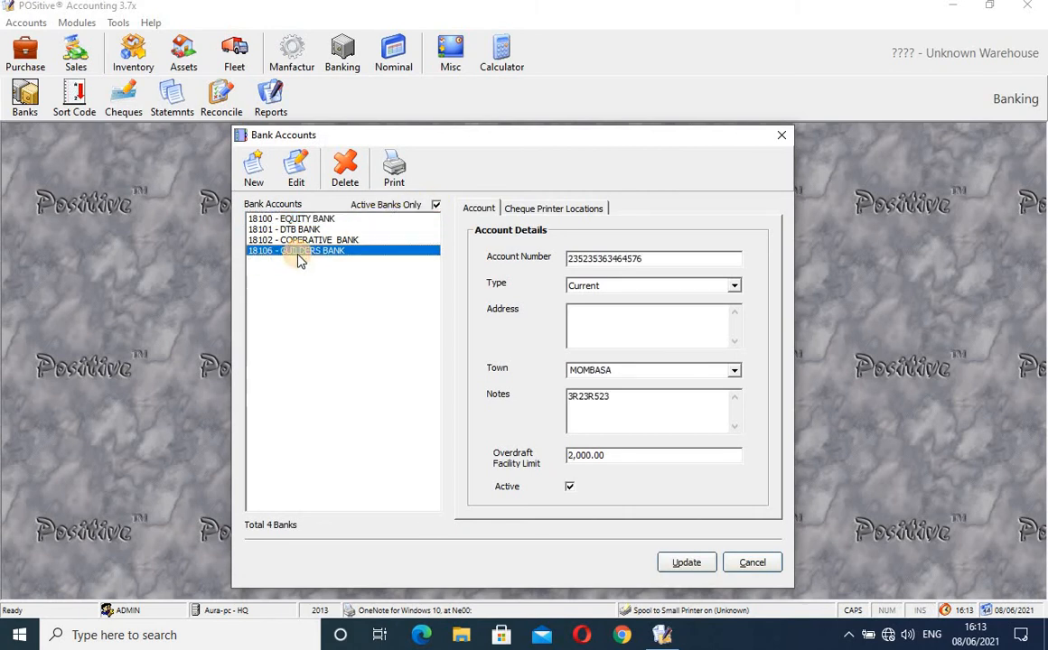
{"action": "left_click", "coordinate": [578, 211]}
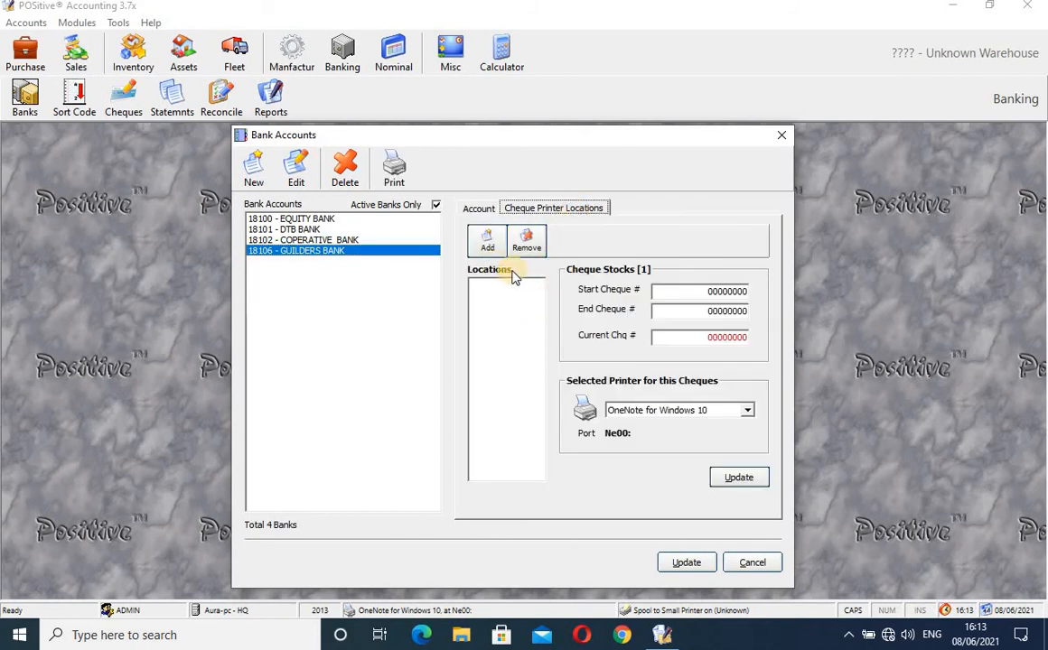
{"action": "left_click", "coordinate": [489, 245]}
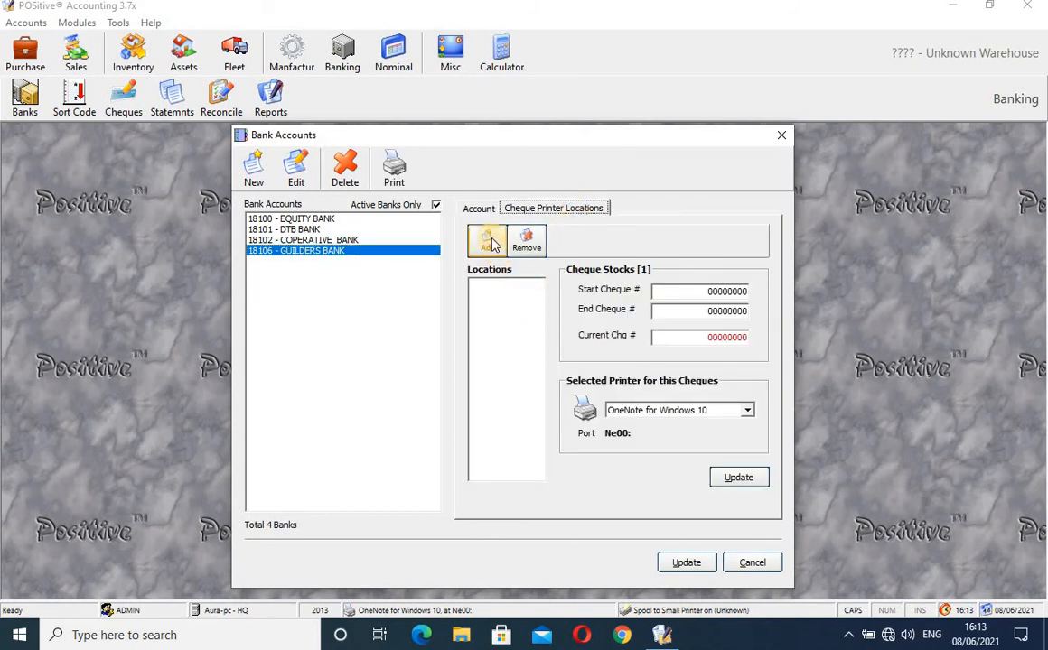
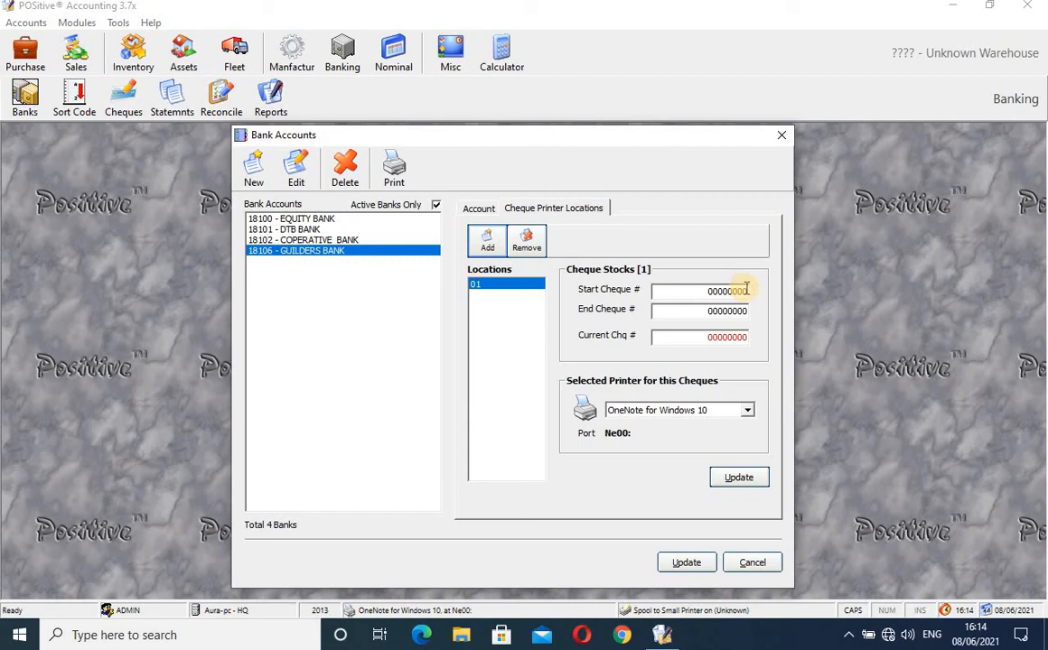
- Give GUILDERS BANK's cheque location 01 cheques 00000001–00000030, save the bank, and close Bank Accounts
{"action": "left_click", "coordinate": [745, 288]}
{"action": "type", "text": "1"}
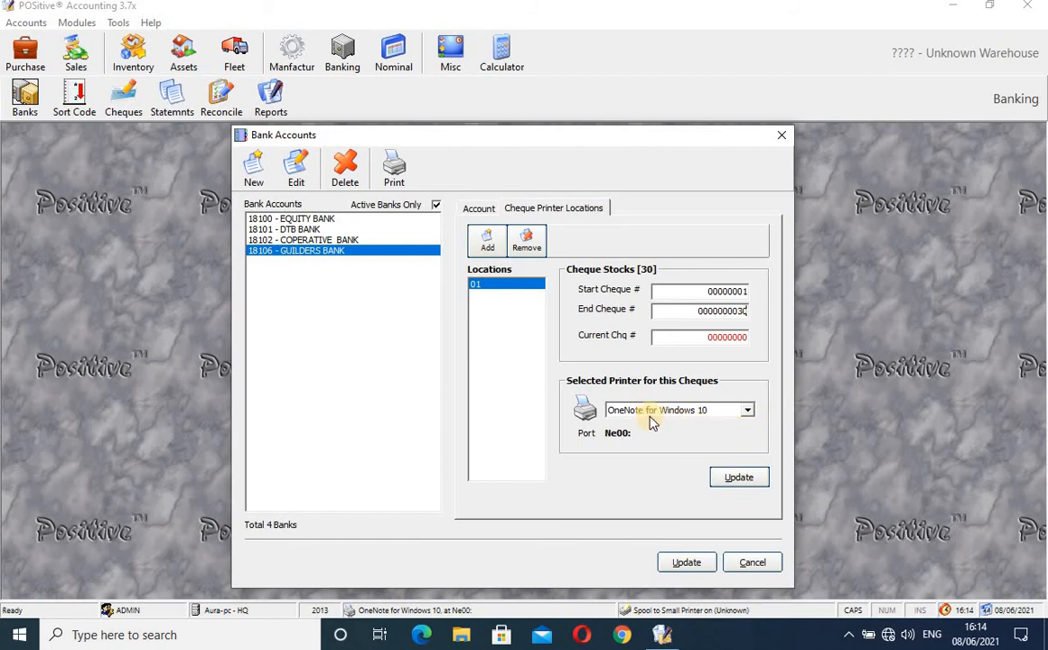
{"action": "left_click", "coordinate": [739, 480]}
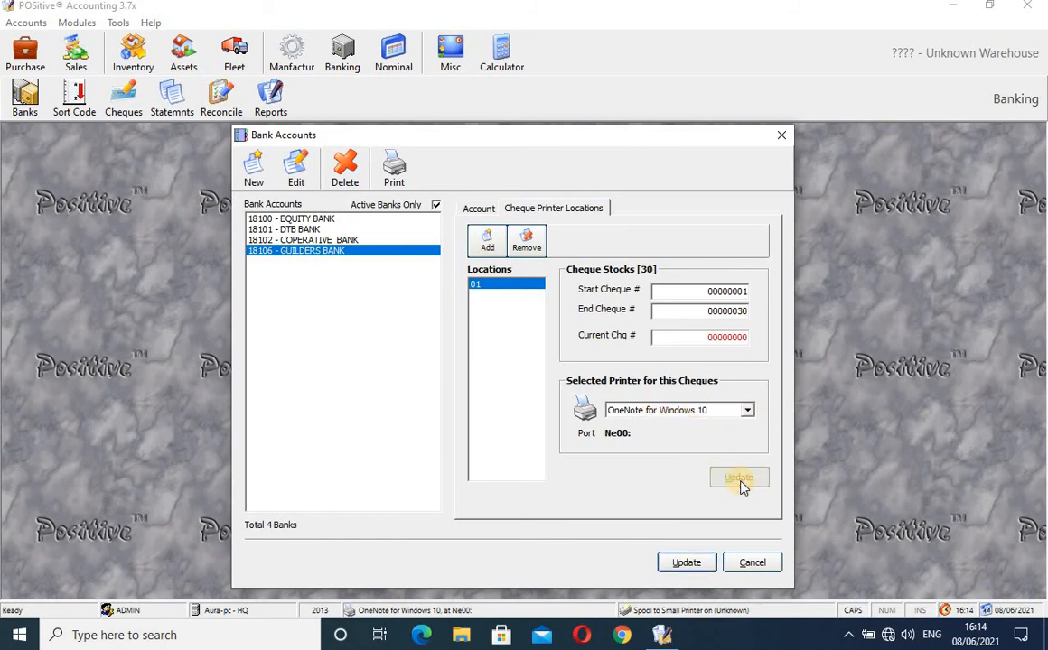
{"action": "left_click", "coordinate": [688, 564]}
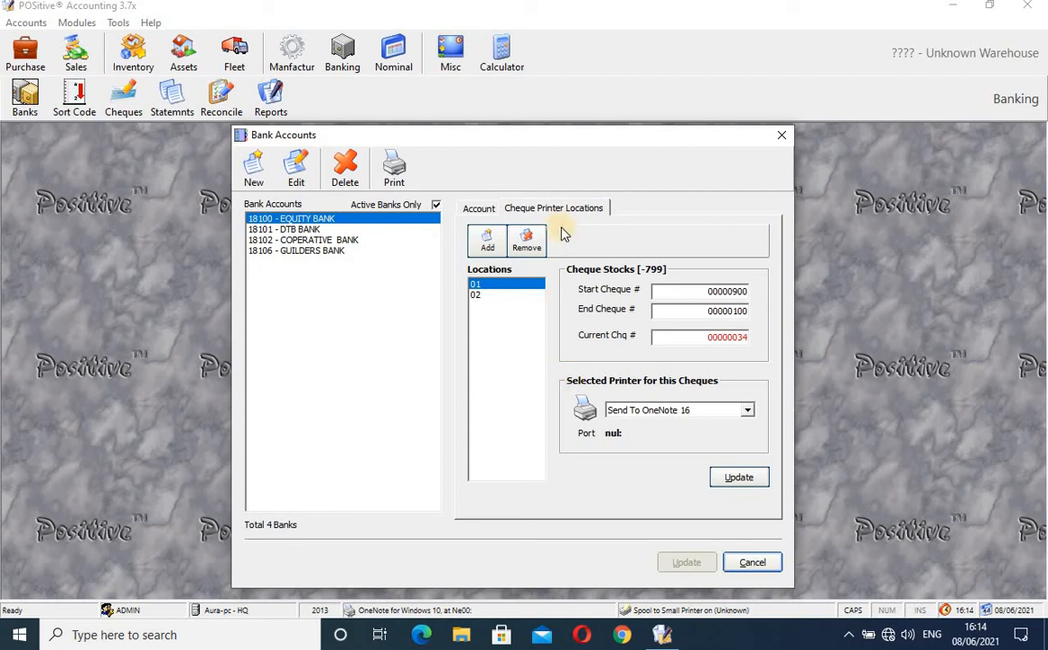
{"action": "left_click", "coordinate": [781, 137]}
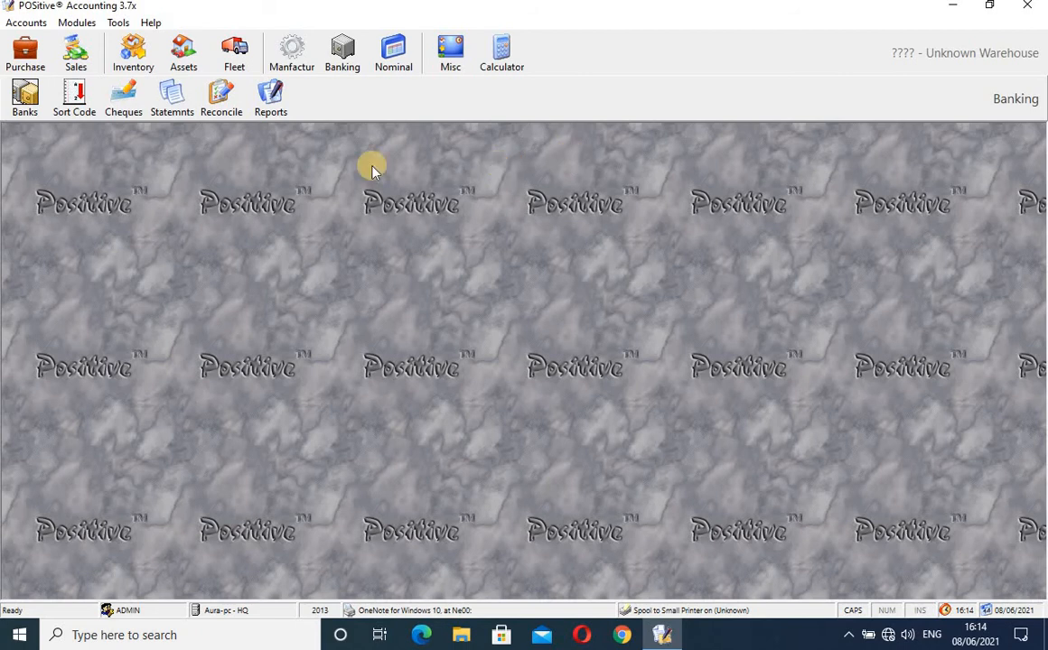
{"action": "left_click", "coordinate": [76, 104]}
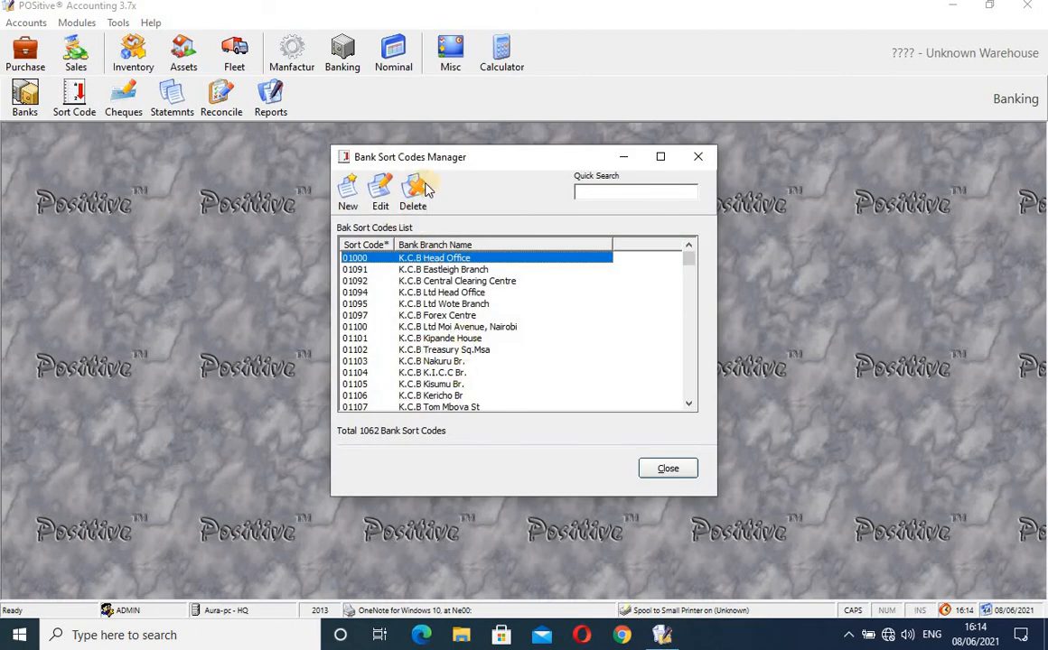
{"action": "left_click_drag", "start_coordinate": [687, 259], "coordinate": [714, 402]}
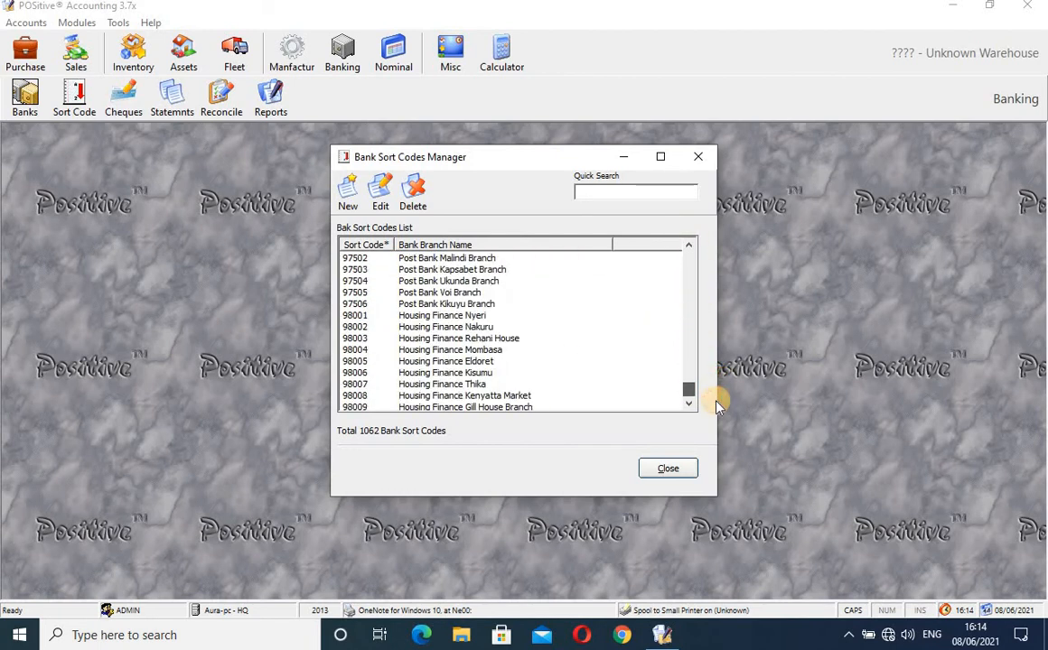
{"action": "left_click", "coordinate": [698, 157]}
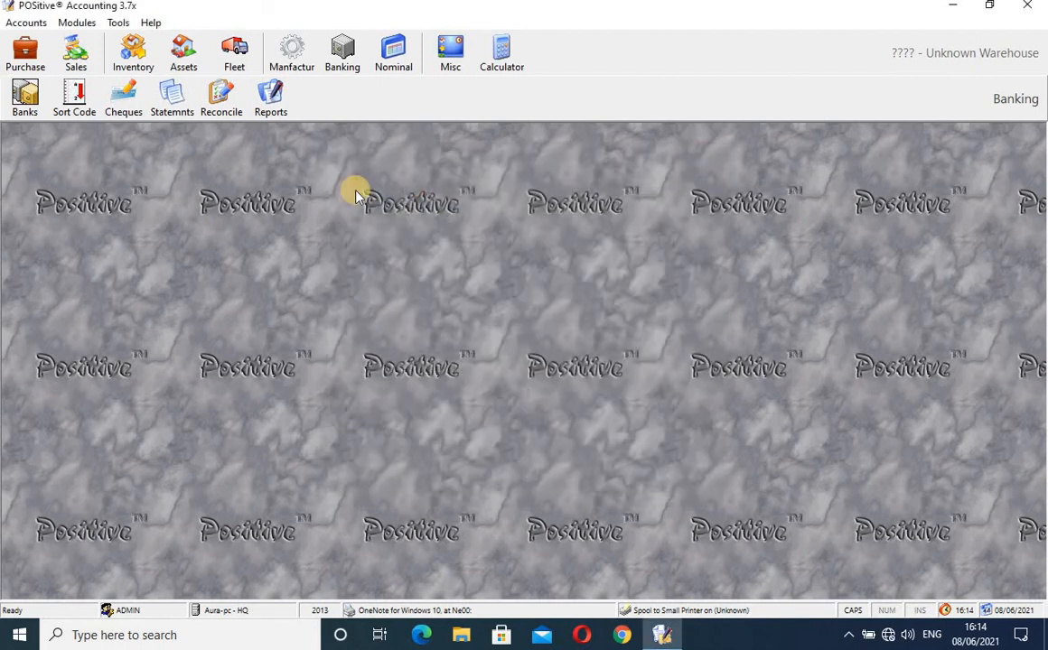
{"action": "left_click", "coordinate": [124, 104]}
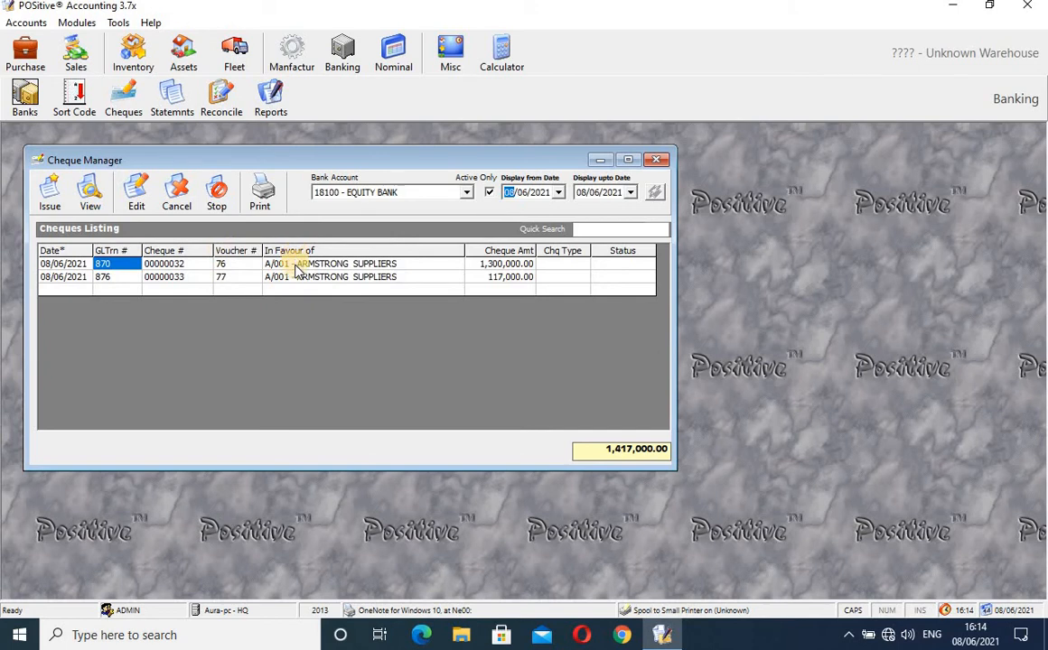
{"action": "left_click", "coordinate": [297, 266]}
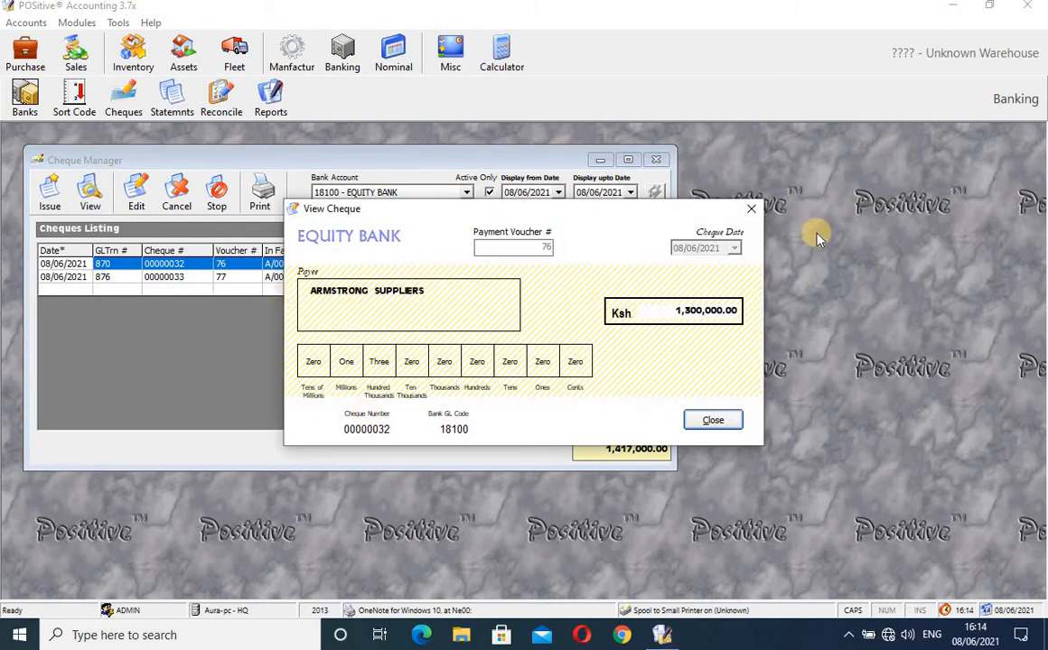
{"action": "left_click", "coordinate": [750, 212]}
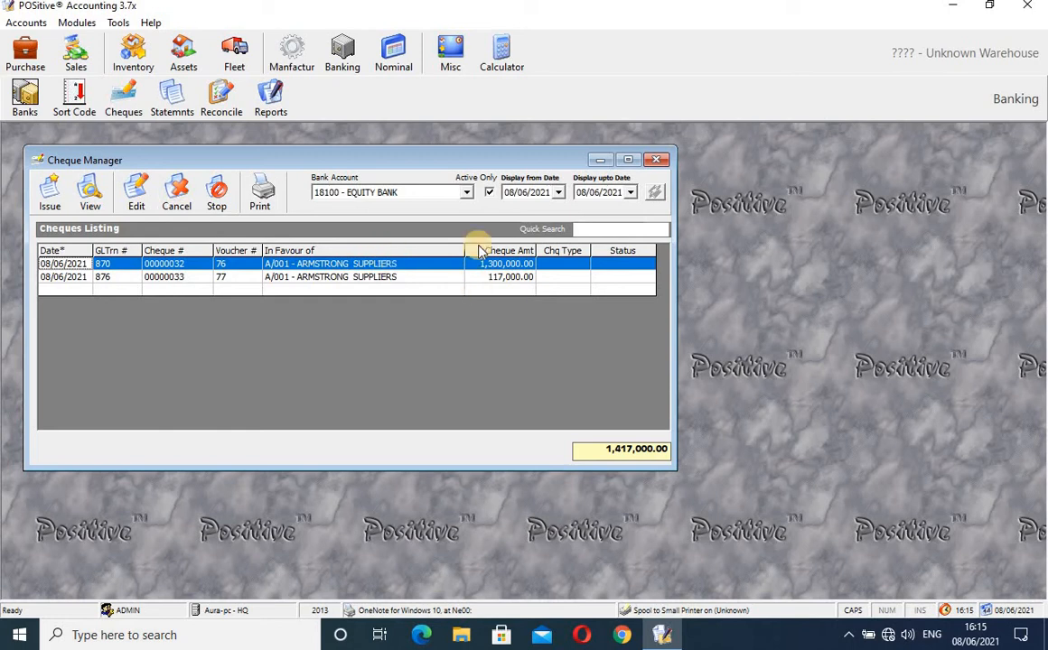
{"action": "left_click", "coordinate": [656, 160]}
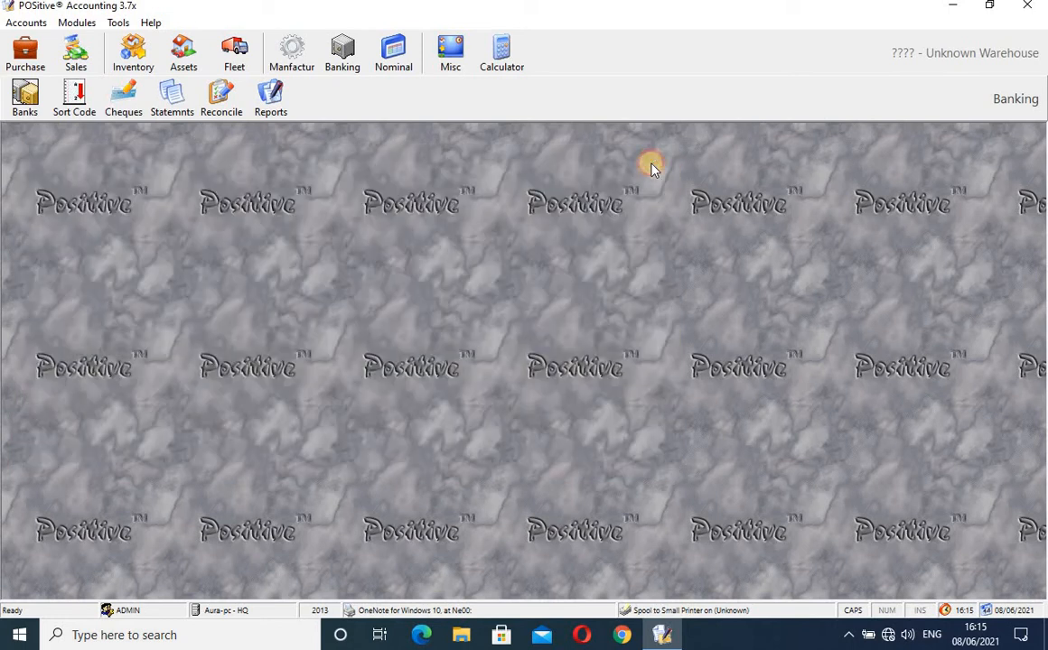
{"action": "left_click", "coordinate": [172, 93]}
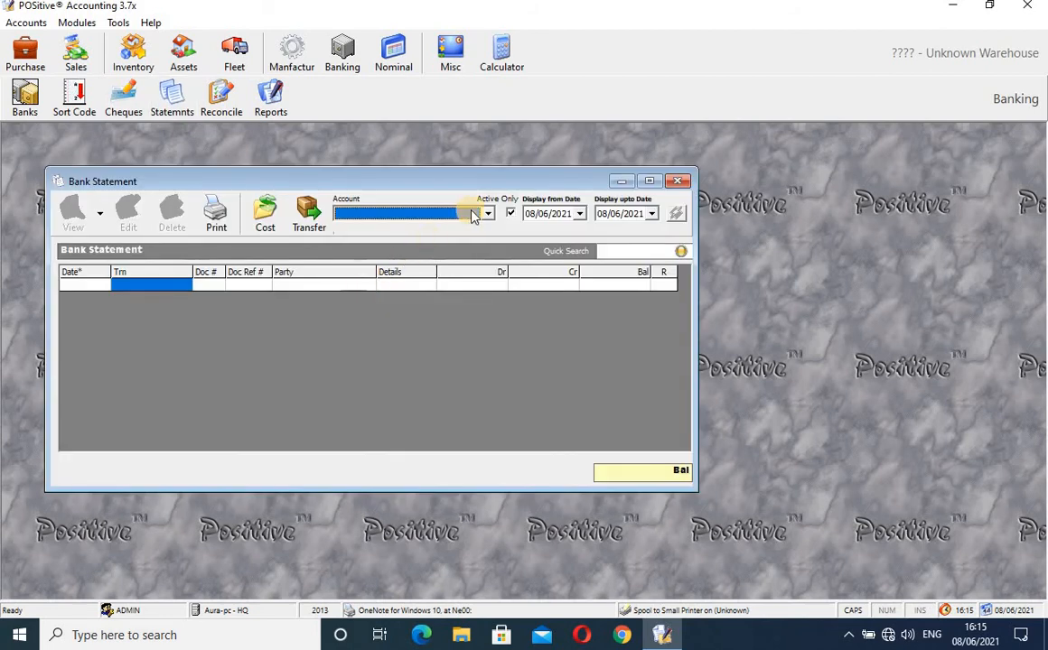
{"action": "left_click", "coordinate": [485, 214]}
{"action": "left_click", "coordinate": [447, 241]}
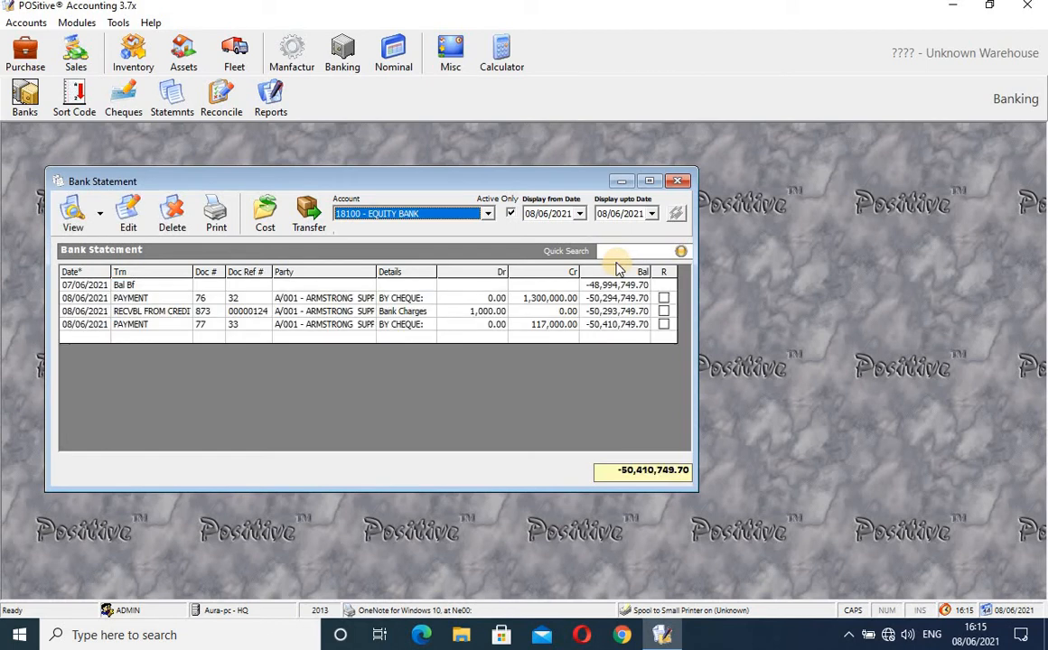
{"action": "left_click", "coordinate": [221, 215]}
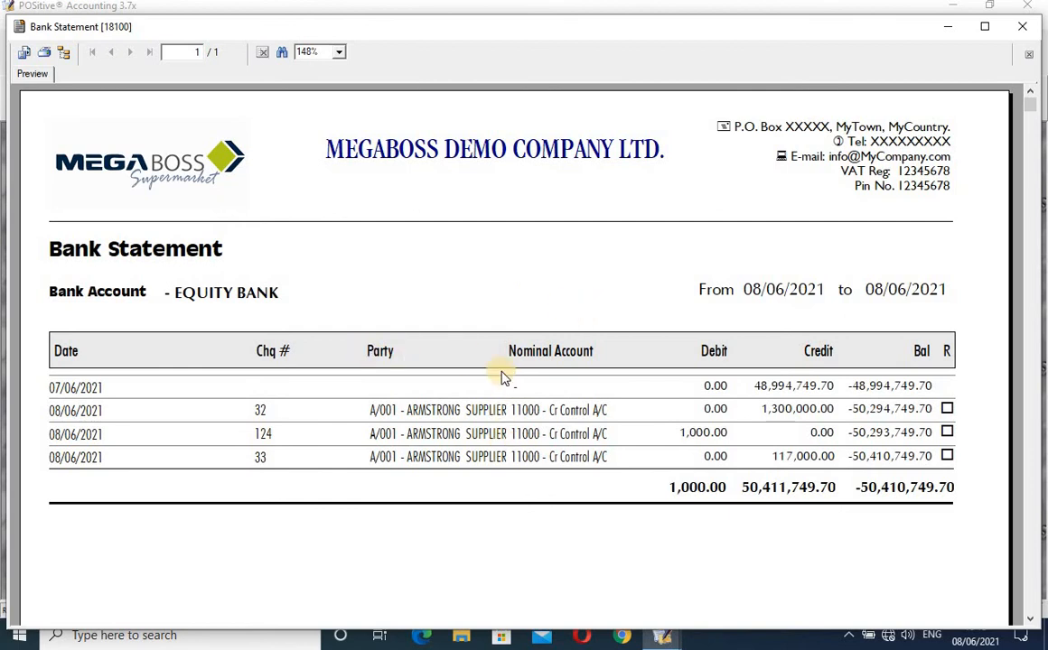
{"action": "left_click", "coordinate": [1024, 26]}
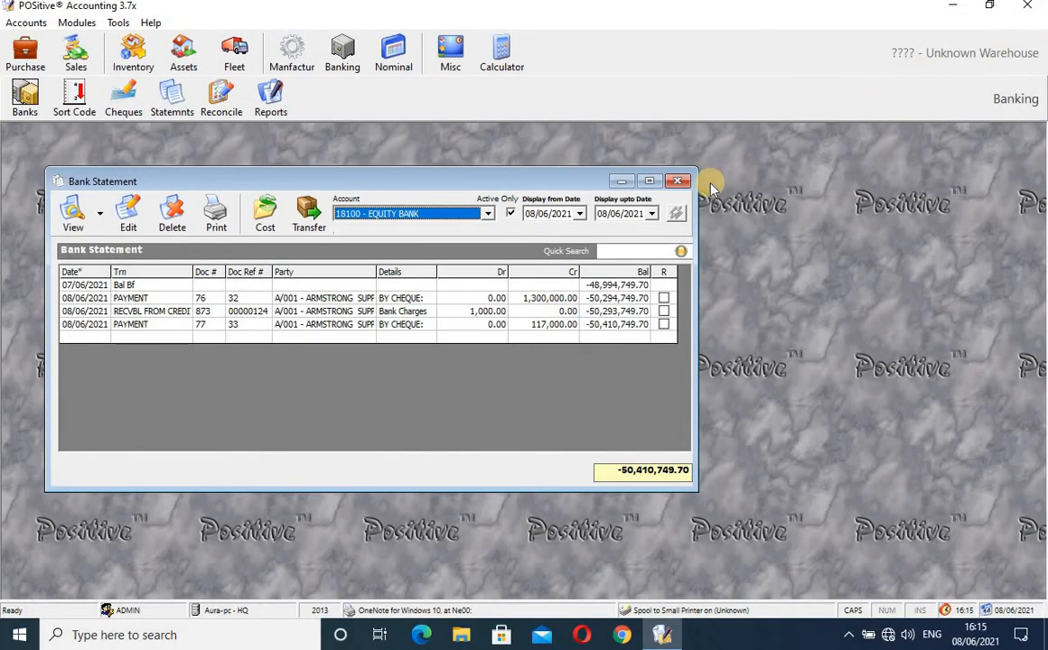
{"action": "left_click", "coordinate": [681, 182]}
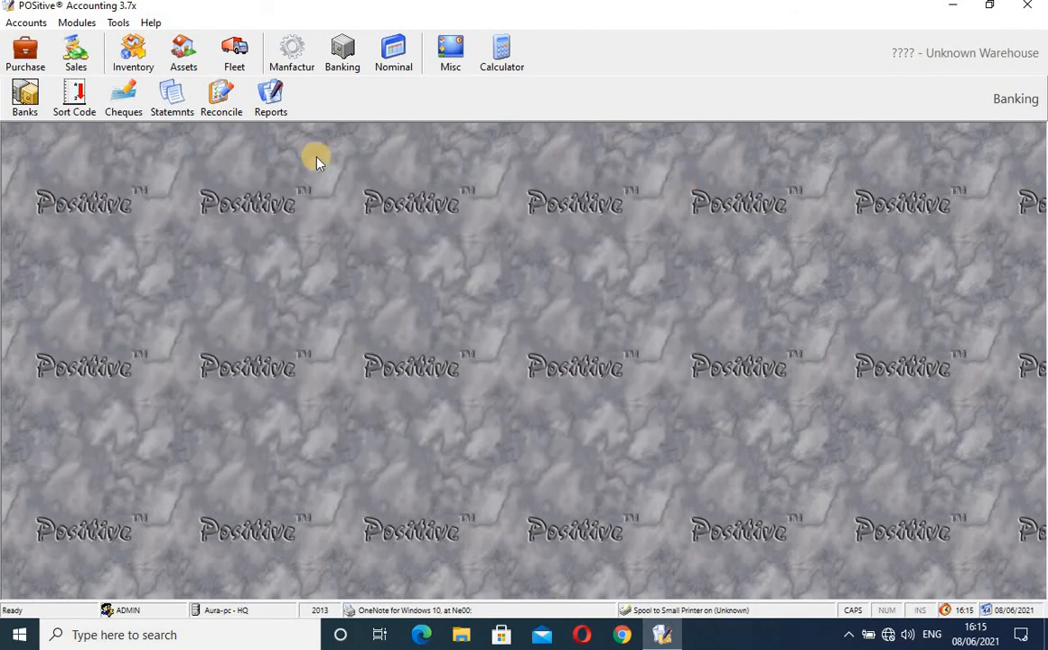
- Open the Equity Bank reconciliation and turn on Also Show Reconciled Entries
{"action": "left_click", "coordinate": [226, 104]}
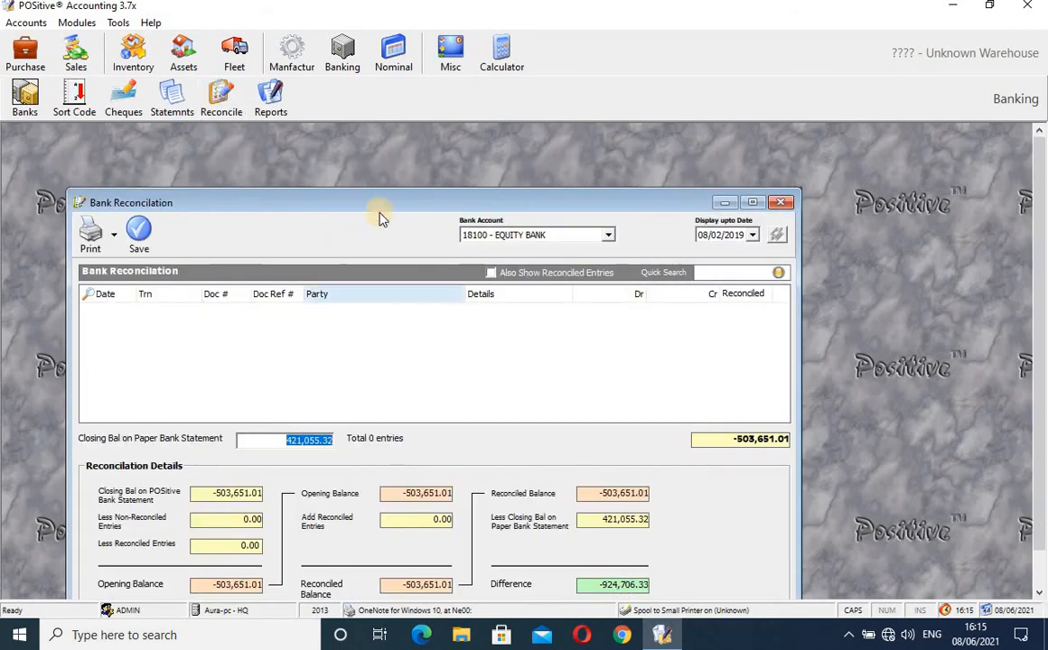
{"action": "left_click_drag", "start_coordinate": [385, 206], "coordinate": [405, 160]}
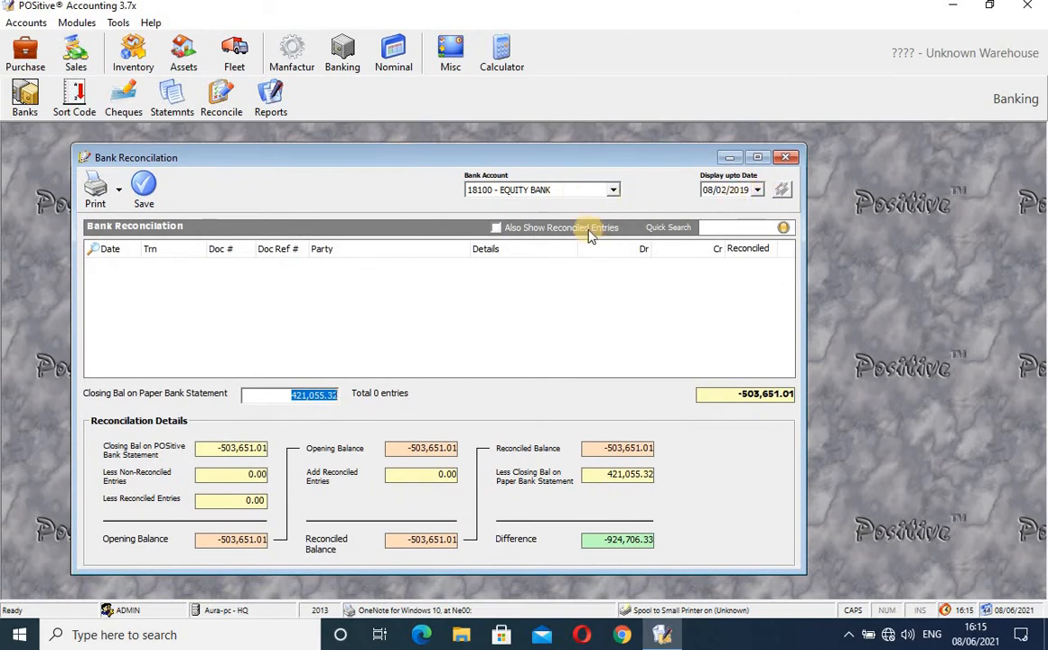
{"action": "left_click", "coordinate": [496, 229]}
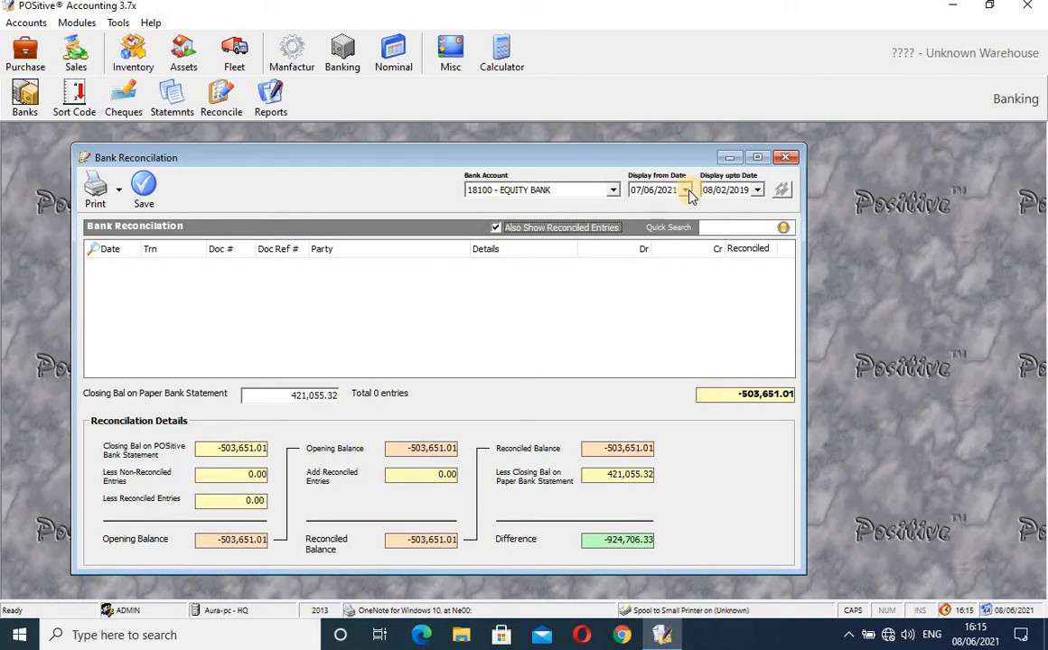
- Set the Display upto Date to 08/06/2021 and refresh the entry list
{"action": "left_click", "coordinate": [759, 195]}
{"action": "left_click", "coordinate": [831, 211]}
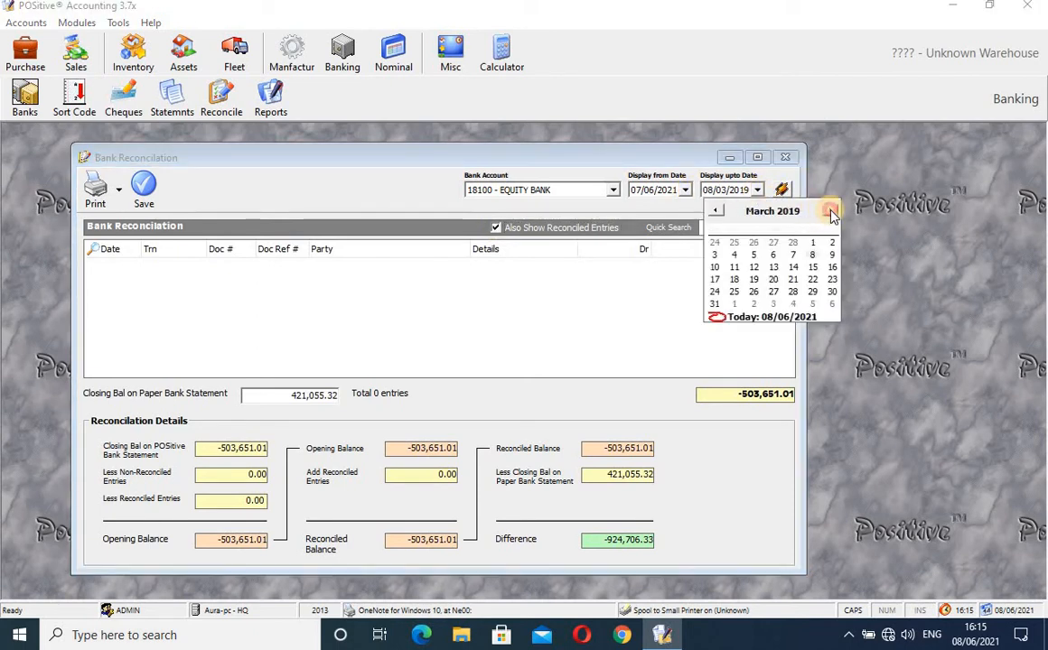
{"action": "left_click", "coordinate": [831, 211]}
{"action": "left_click", "coordinate": [831, 211]}
{"action": "left_click", "coordinate": [831, 211]}
{"action": "left_click", "coordinate": [831, 211]}
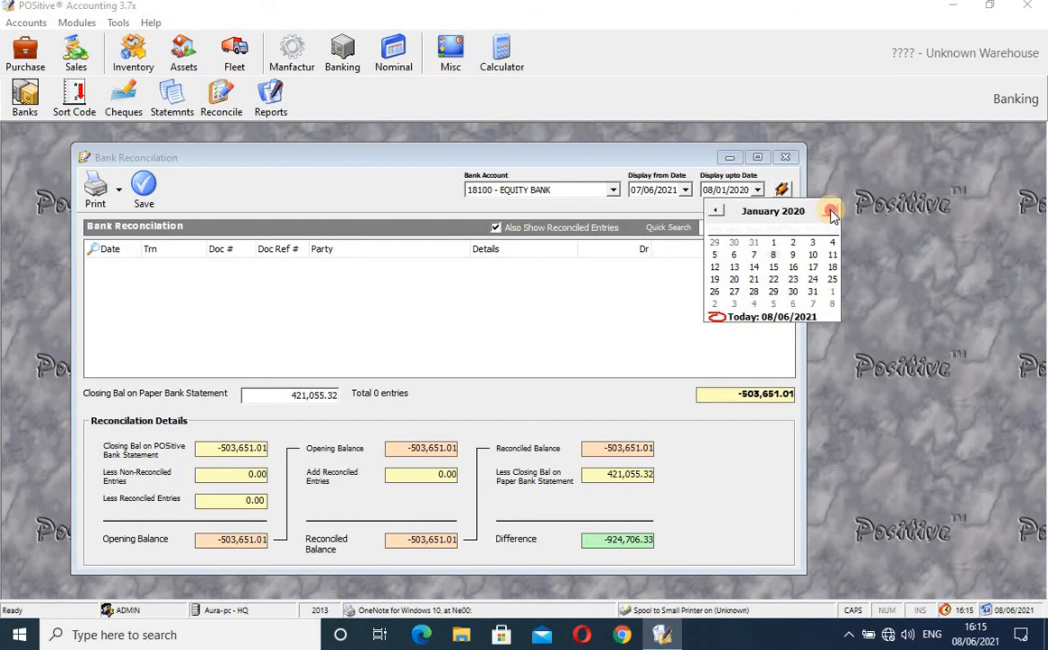
{"action": "left_click", "coordinate": [831, 211]}
{"action": "left_click", "coordinate": [831, 212]}
{"action": "left_click", "coordinate": [831, 211]}
{"action": "left_click", "coordinate": [831, 211]}
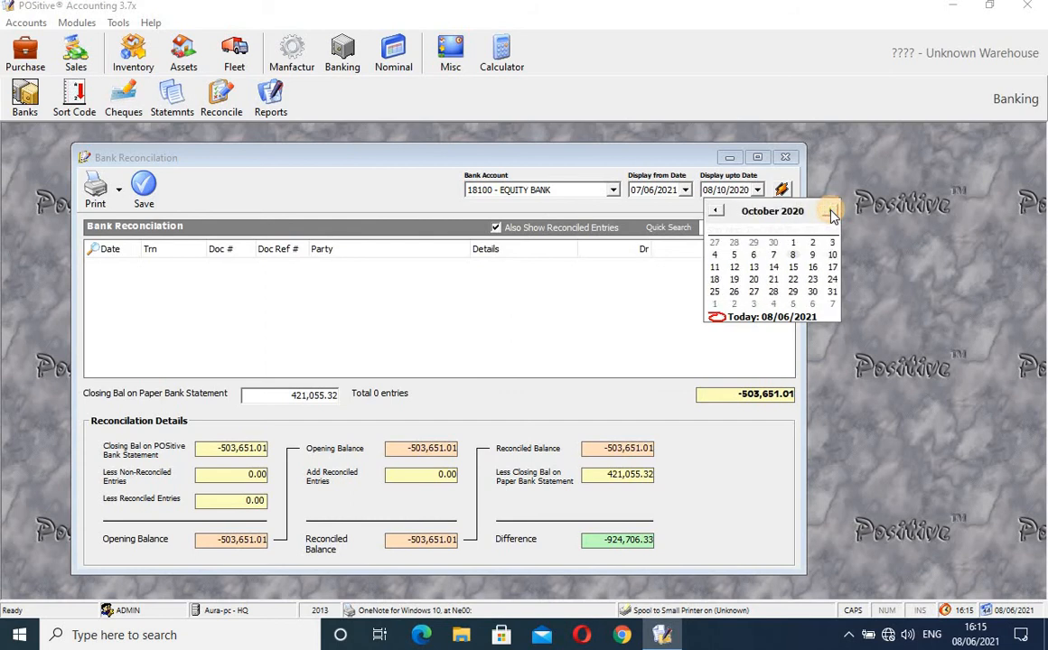
{"action": "left_click", "coordinate": [830, 211]}
{"action": "left_click", "coordinate": [831, 211]}
{"action": "left_click", "coordinate": [830, 212]}
{"action": "left_click", "coordinate": [831, 211]}
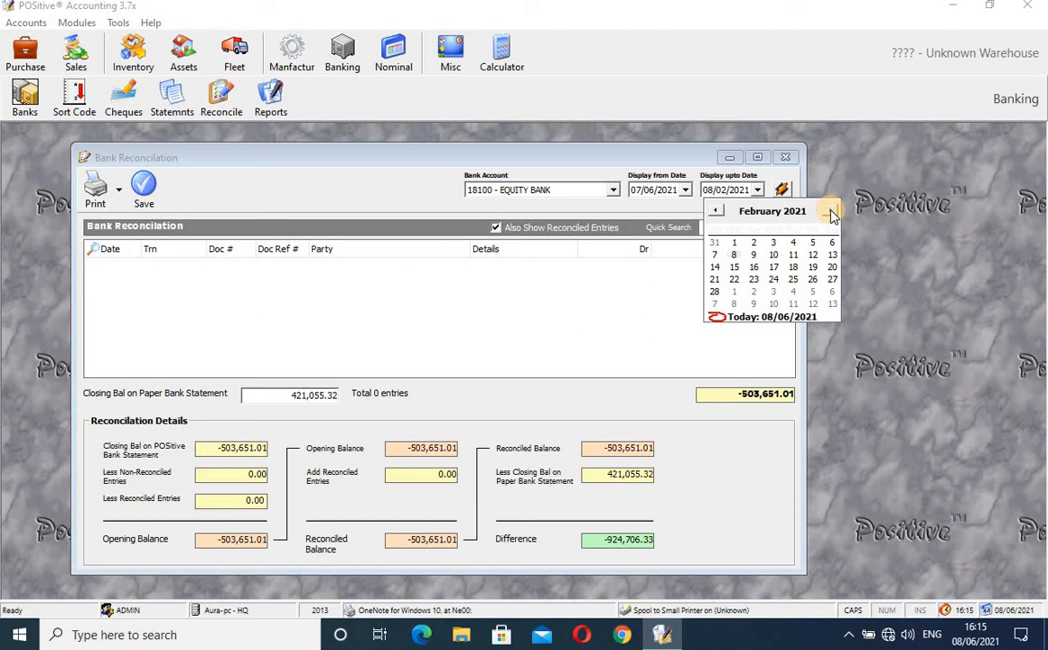
{"action": "left_click", "coordinate": [831, 212]}
{"action": "left_click", "coordinate": [830, 211]}
{"action": "left_click", "coordinate": [831, 211]}
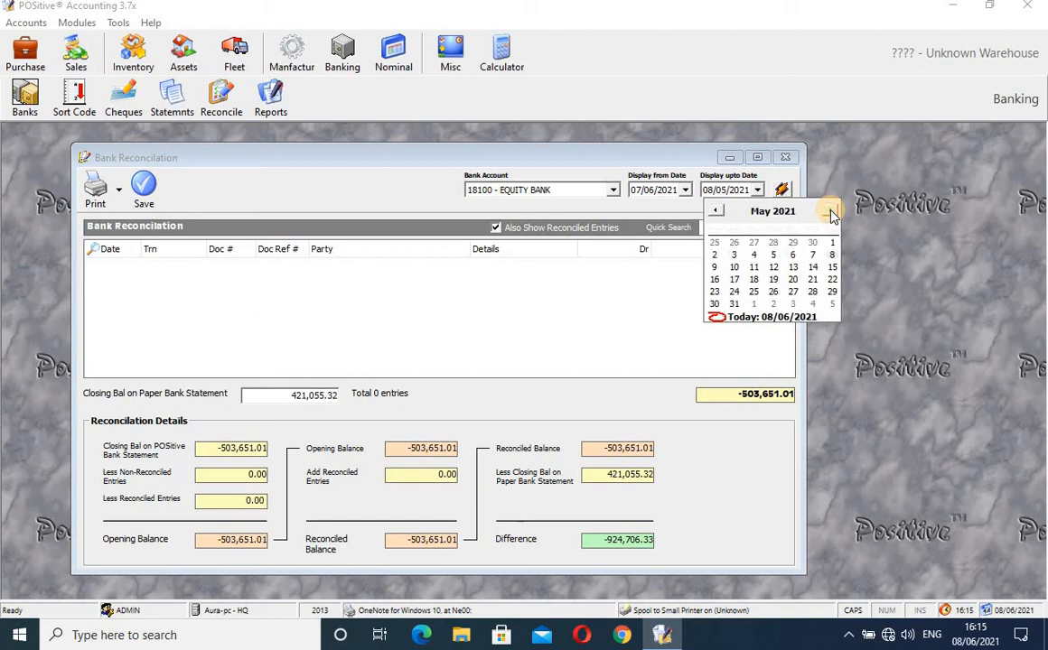
{"action": "left_click", "coordinate": [830, 211]}
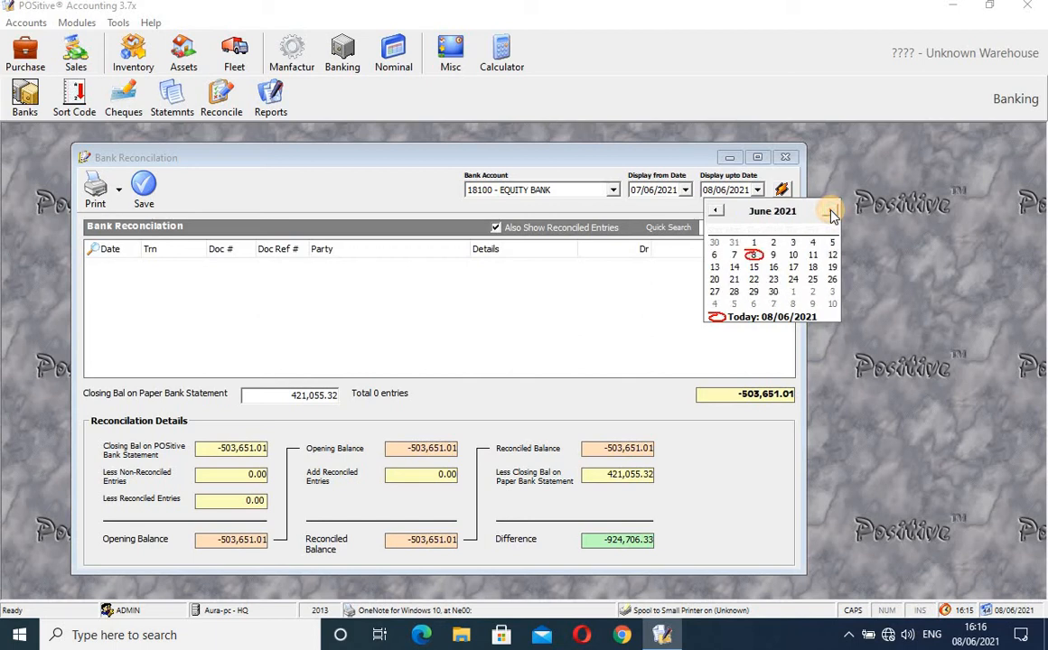
{"action": "left_click", "coordinate": [755, 257]}
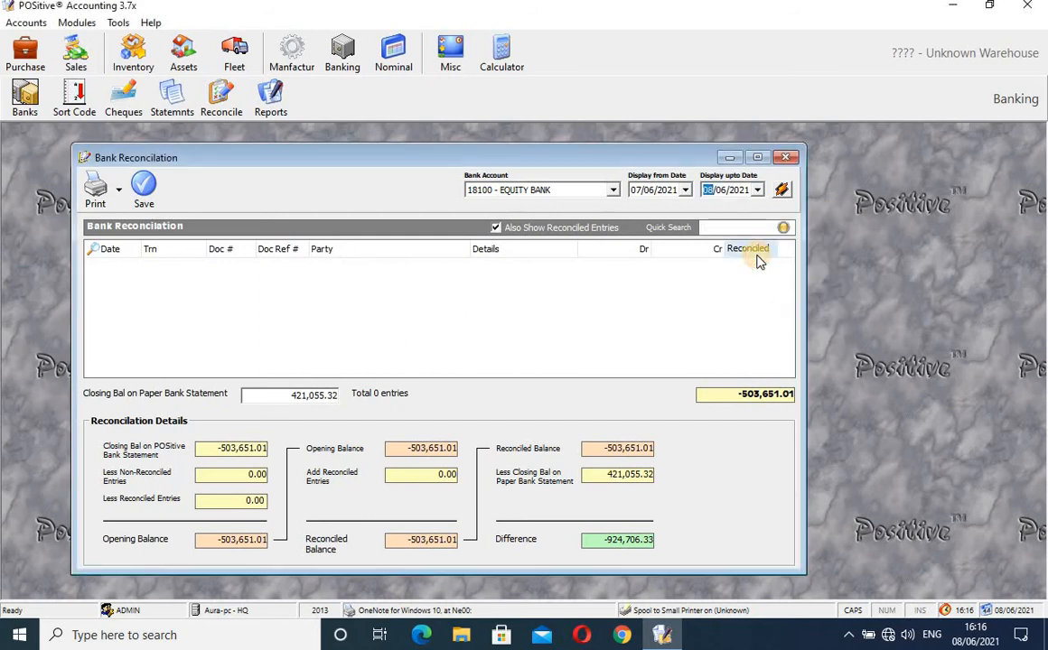
{"action": "left_click", "coordinate": [781, 189]}
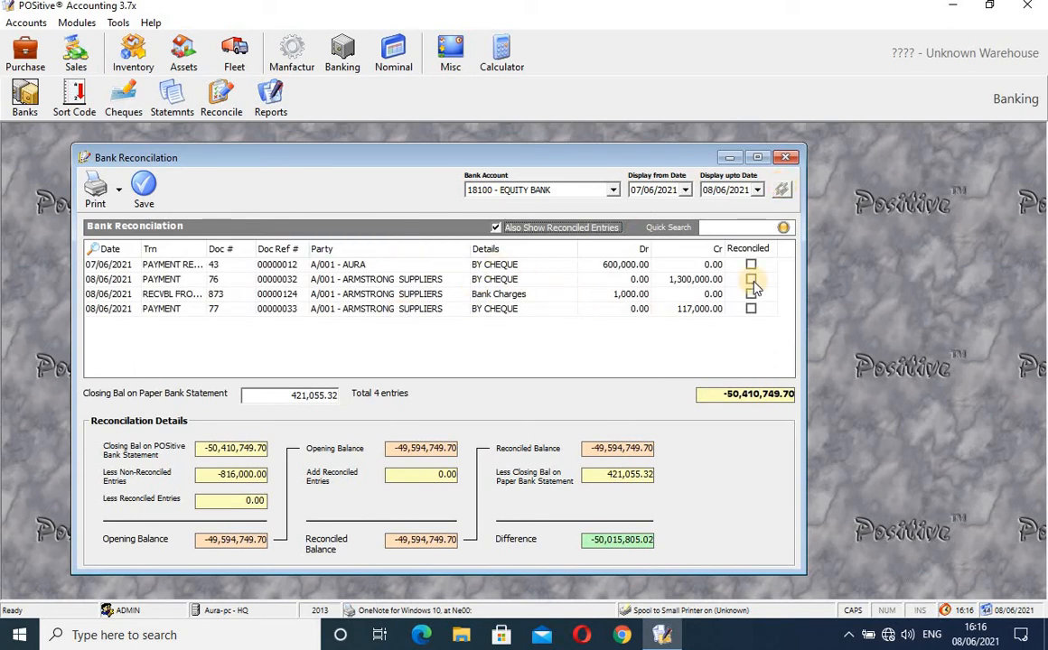
- Mark the 600,000.00, 1,300,000.00, Bank Charges and 117,000.00 EQUITY BANK entries as reconciled
{"action": "left_click", "coordinate": [334, 394]}
{"action": "double_click", "coordinate": [305, 394]}
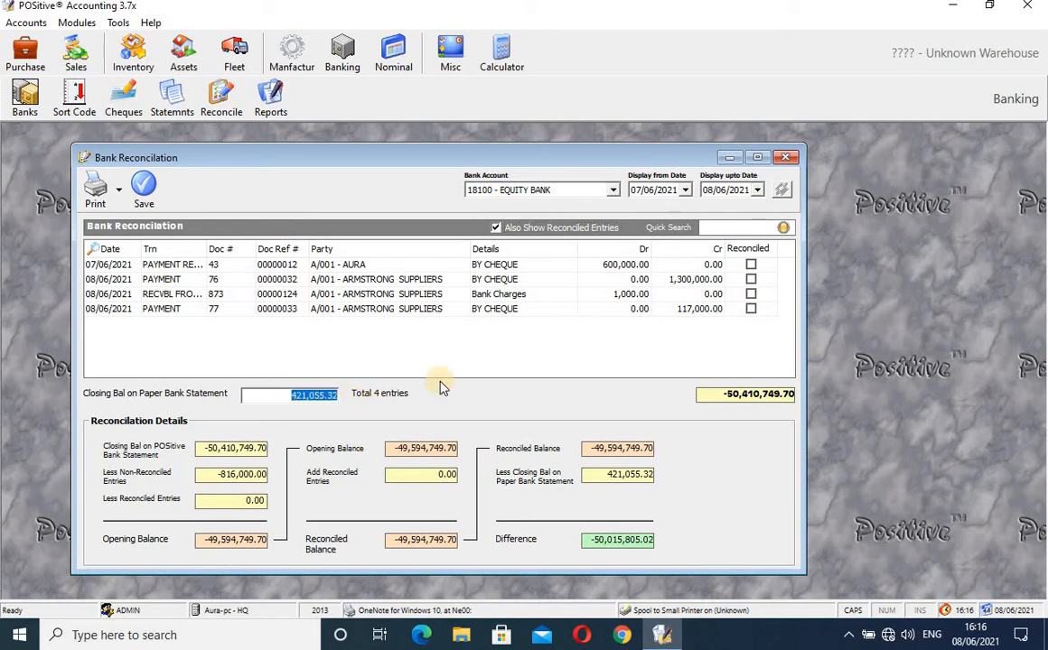
{"action": "left_click", "coordinate": [749, 265]}
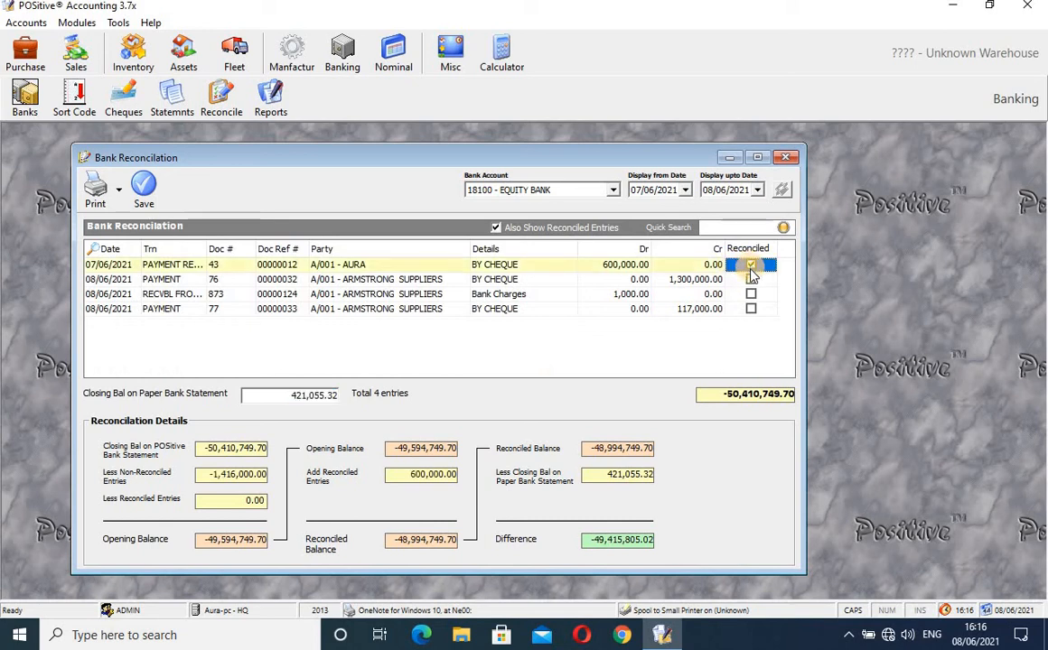
{"action": "left_click", "coordinate": [750, 280]}
{"action": "left_click", "coordinate": [750, 293]}
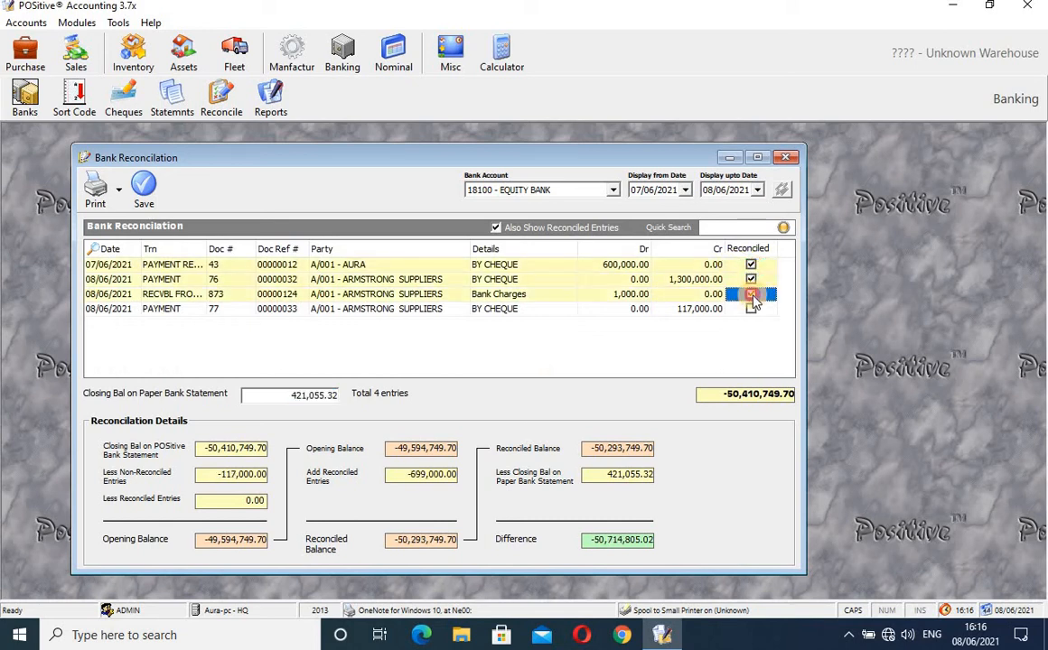
{"action": "left_click", "coordinate": [750, 309]}
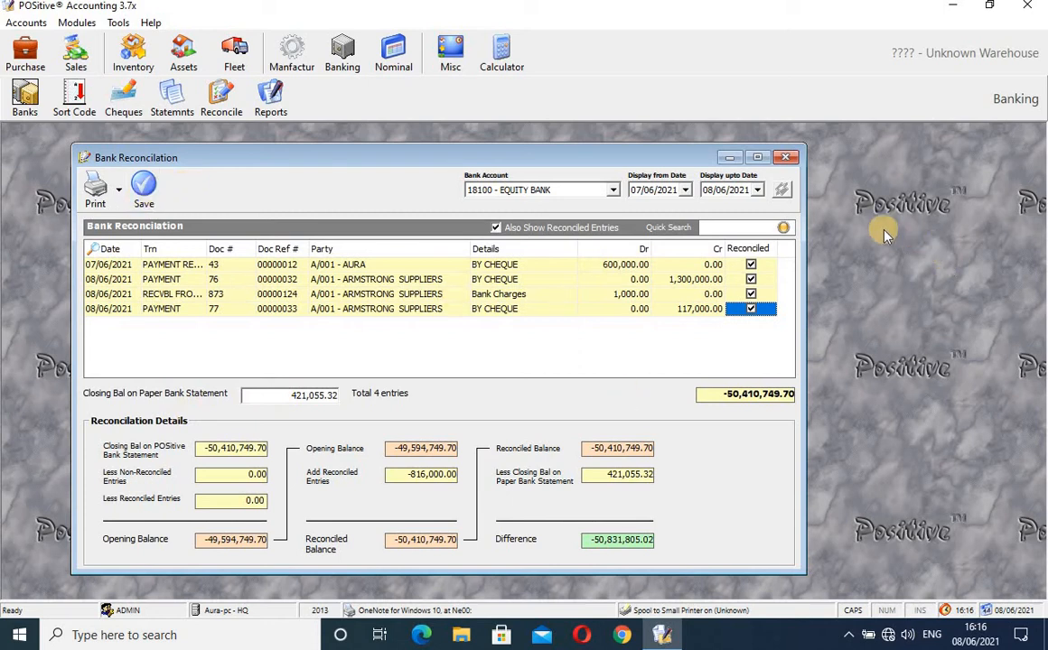
{"action": "left_click_drag", "start_coordinate": [653, 162], "coordinate": [667, 139]}
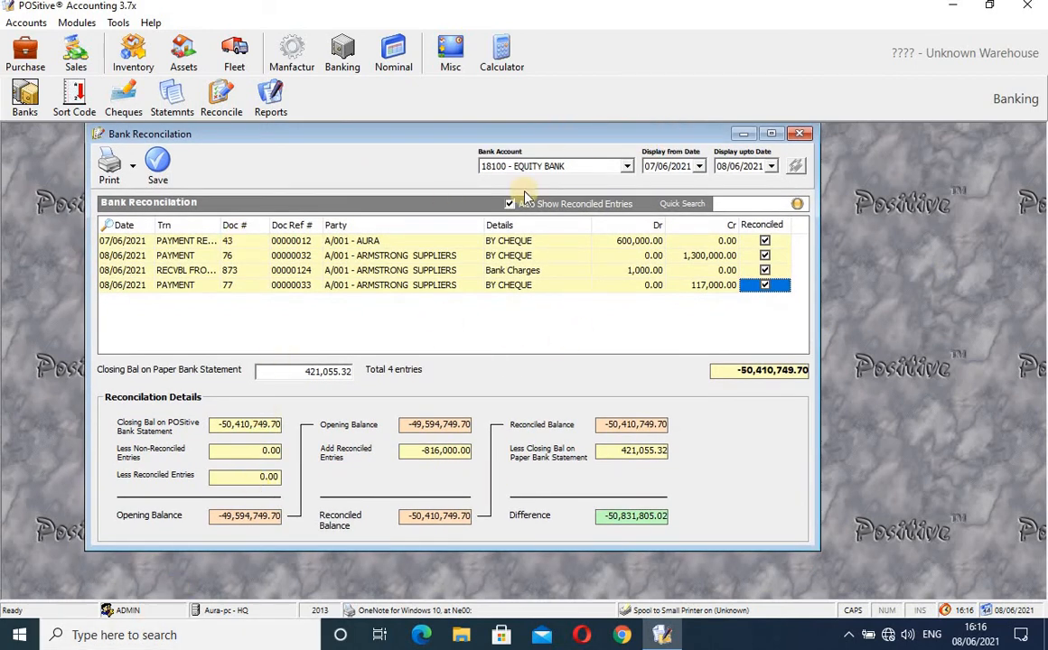
- Switch the reconciliation to 18102 - COPERATIVE BANK with start date 01/08/2020
{"action": "left_click", "coordinate": [628, 169]}
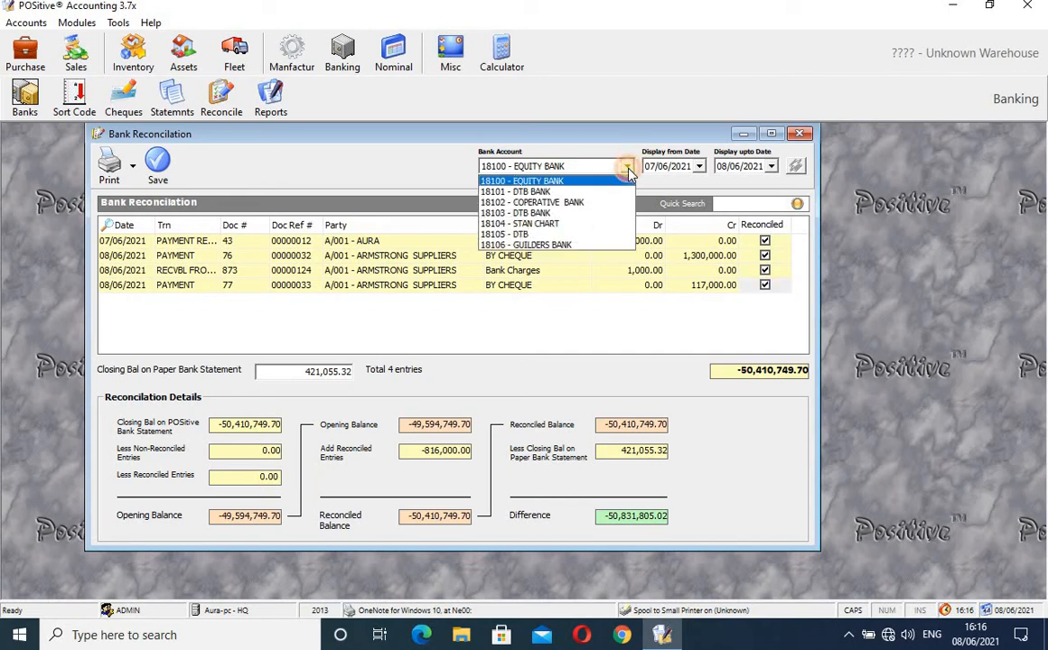
{"action": "left_click", "coordinate": [593, 203]}
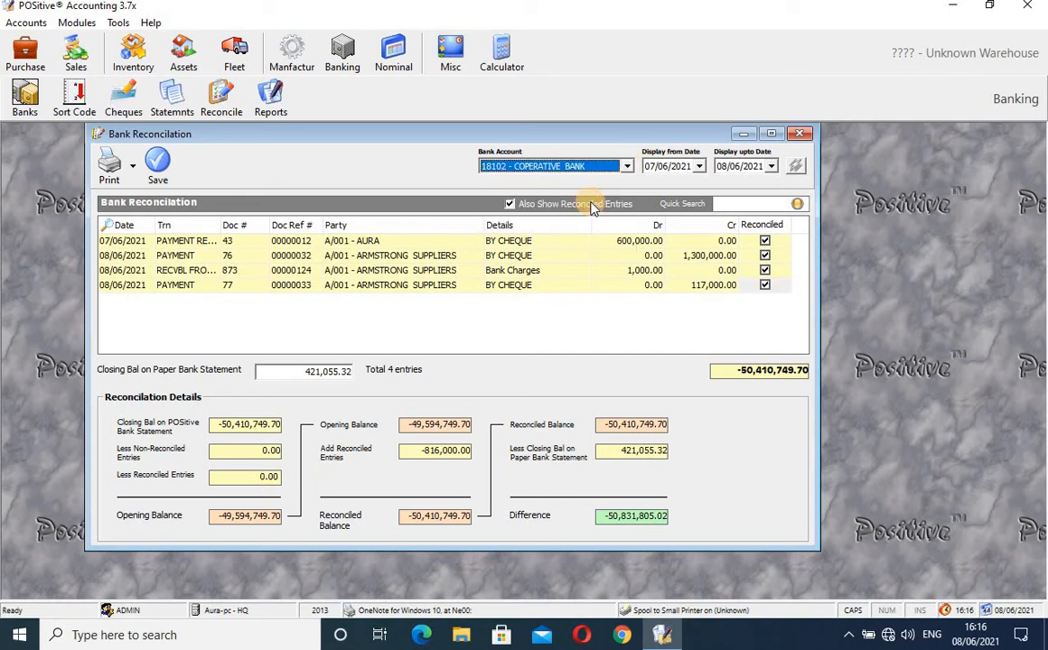
{"action": "left_click", "coordinate": [699, 167]}
{"action": "left_click", "coordinate": [655, 187]}
{"action": "left_click", "coordinate": [656, 187]}
{"action": "left_click", "coordinate": [656, 187]}
{"action": "left_click", "coordinate": [656, 187]}
{"action": "left_click", "coordinate": [656, 187]}
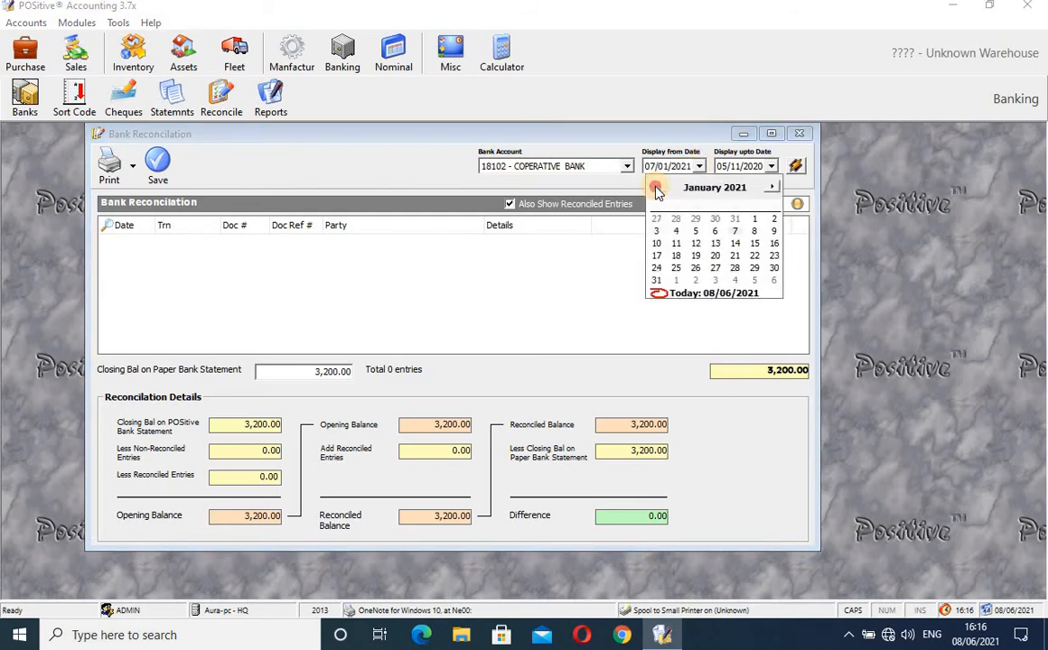
{"action": "left_click", "coordinate": [655, 187]}
{"action": "left_click", "coordinate": [656, 187]}
{"action": "left_click", "coordinate": [656, 187]}
{"action": "left_click", "coordinate": [656, 187]}
{"action": "left_click", "coordinate": [656, 187]}
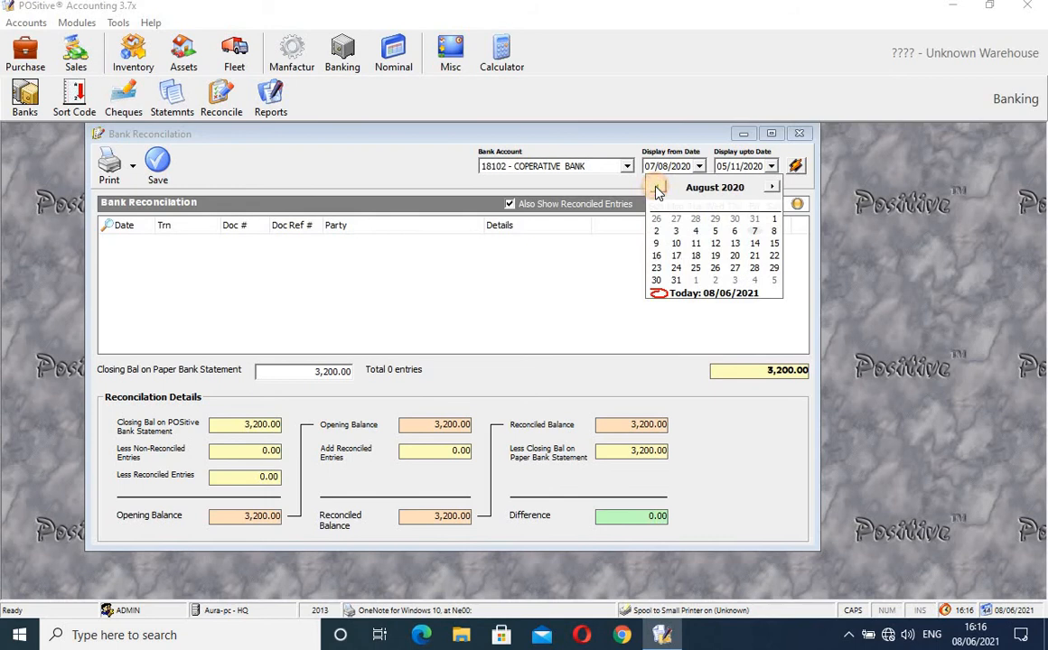
{"action": "left_click", "coordinate": [774, 220]}
- Set the end date to 08/06/2021 and refresh the transaction list
{"action": "left_click", "coordinate": [771, 166]}
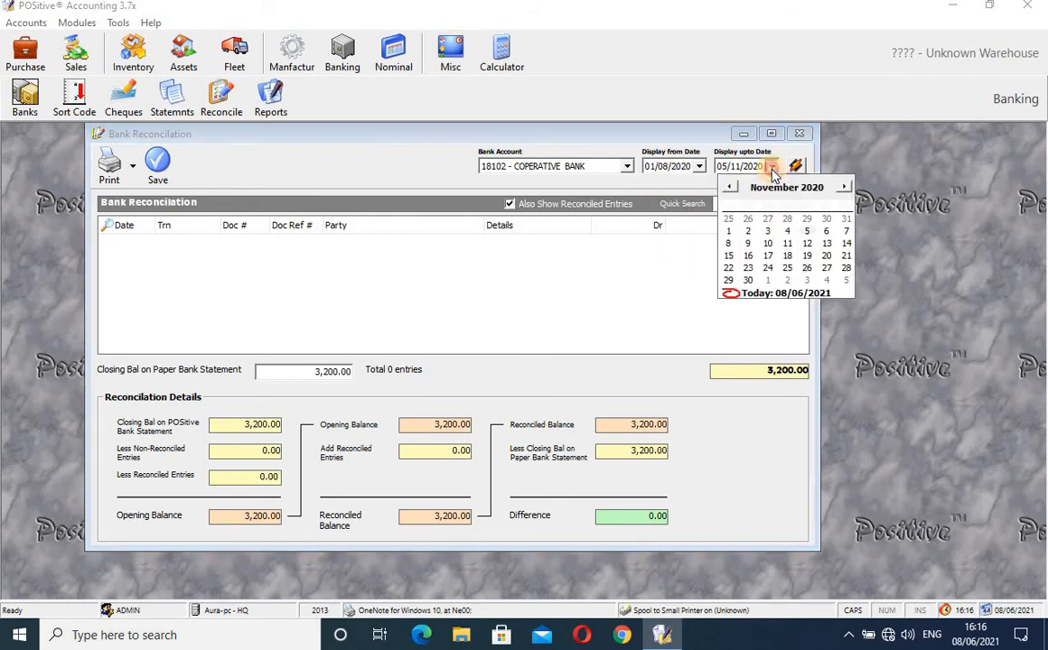
{"action": "left_click", "coordinate": [847, 188]}
{"action": "left_click", "coordinate": [847, 187]}
{"action": "left_click", "coordinate": [847, 188]}
{"action": "left_click", "coordinate": [847, 188]}
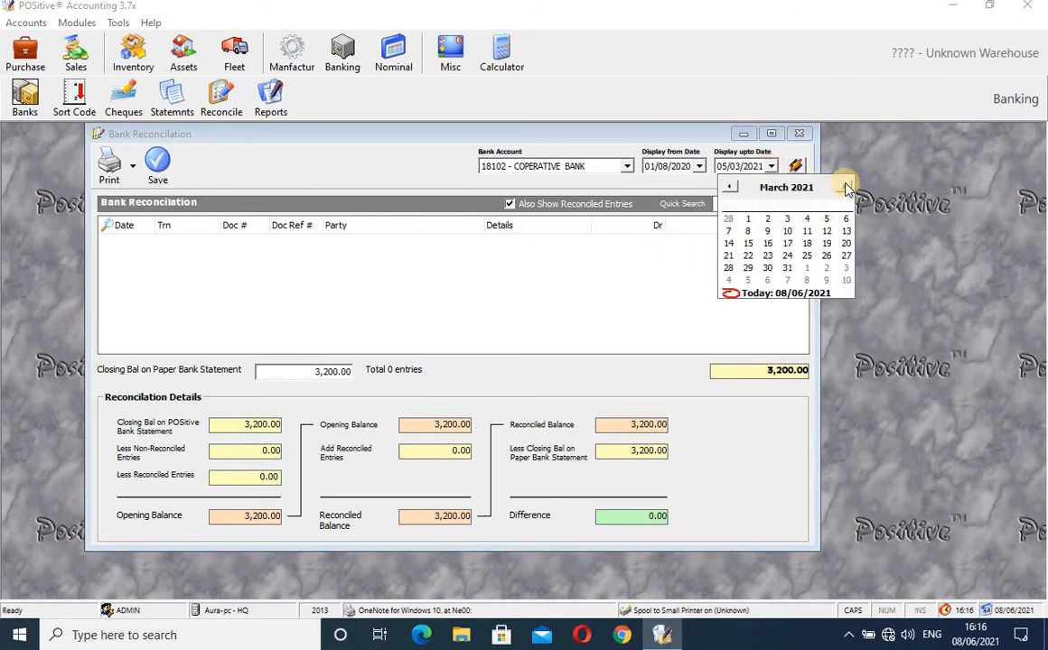
{"action": "left_click", "coordinate": [846, 187]}
{"action": "left_click", "coordinate": [845, 187]}
{"action": "left_click", "coordinate": [845, 187]}
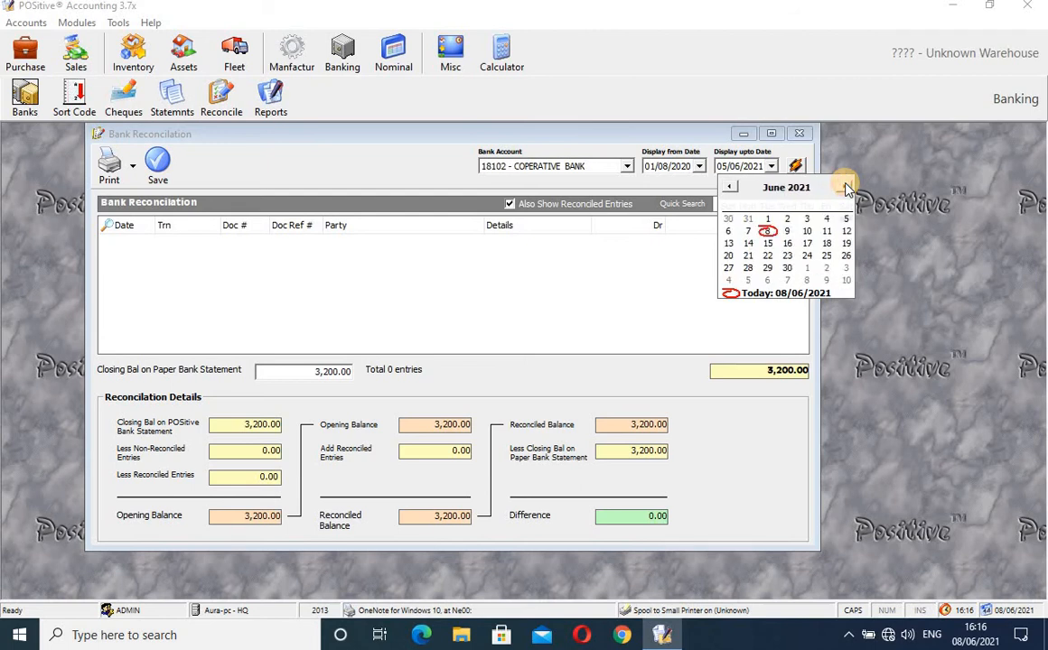
{"action": "left_click", "coordinate": [767, 232]}
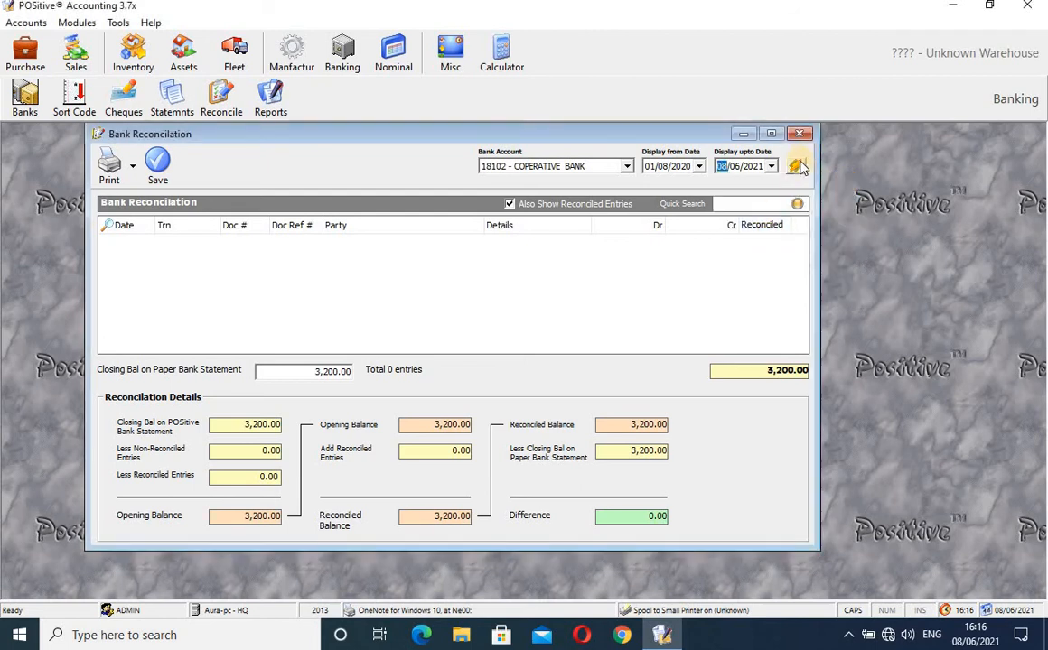
{"action": "left_click", "coordinate": [797, 167]}
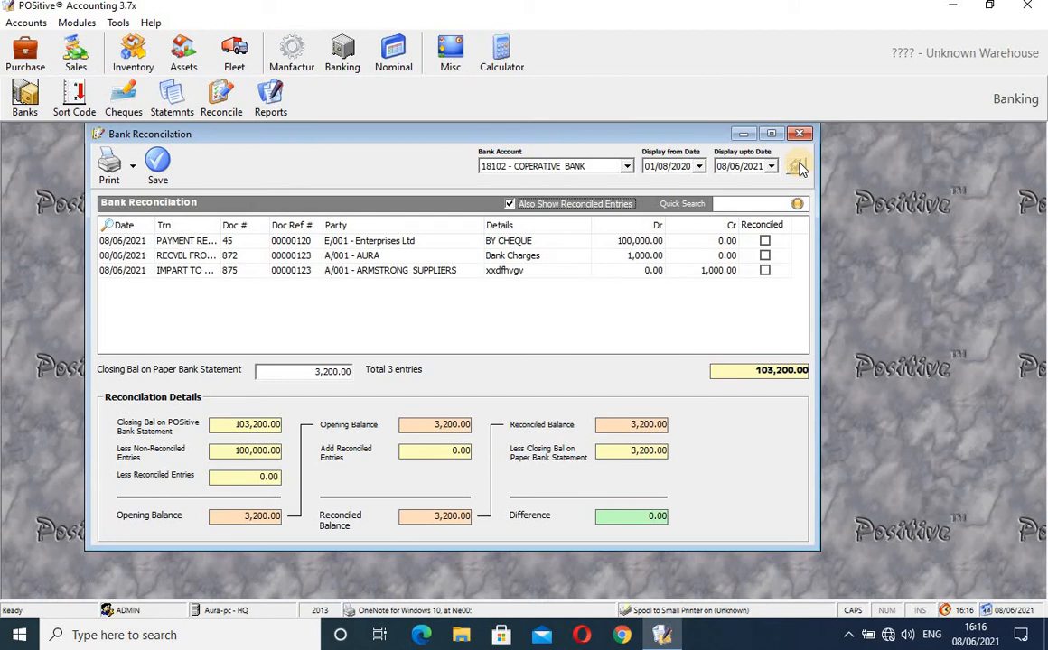
- Inspect the Party and Details entries of the three COPERATIVE BANK transactions
{"action": "left_click", "coordinate": [394, 246]}
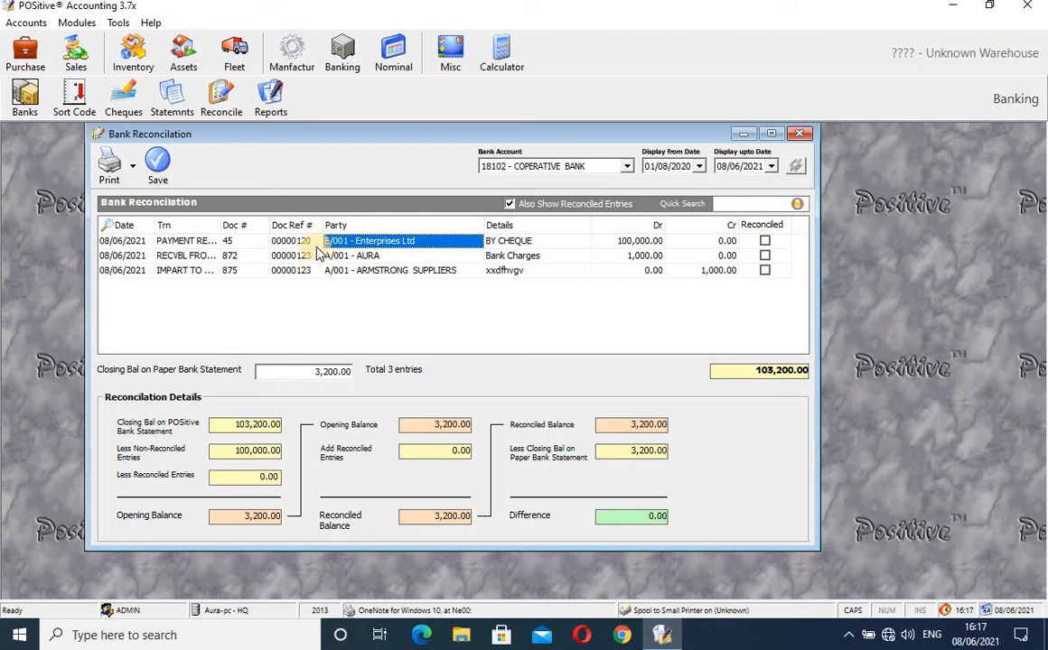
{"action": "left_click", "coordinate": [366, 256]}
{"action": "left_click", "coordinate": [377, 271]}
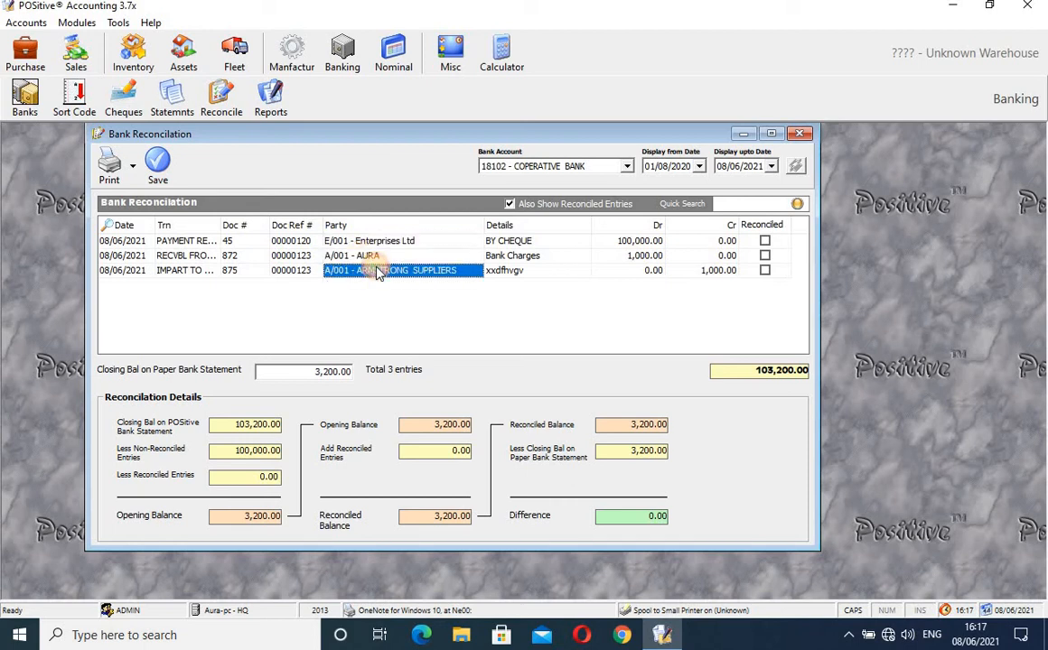
{"action": "left_click", "coordinate": [526, 242]}
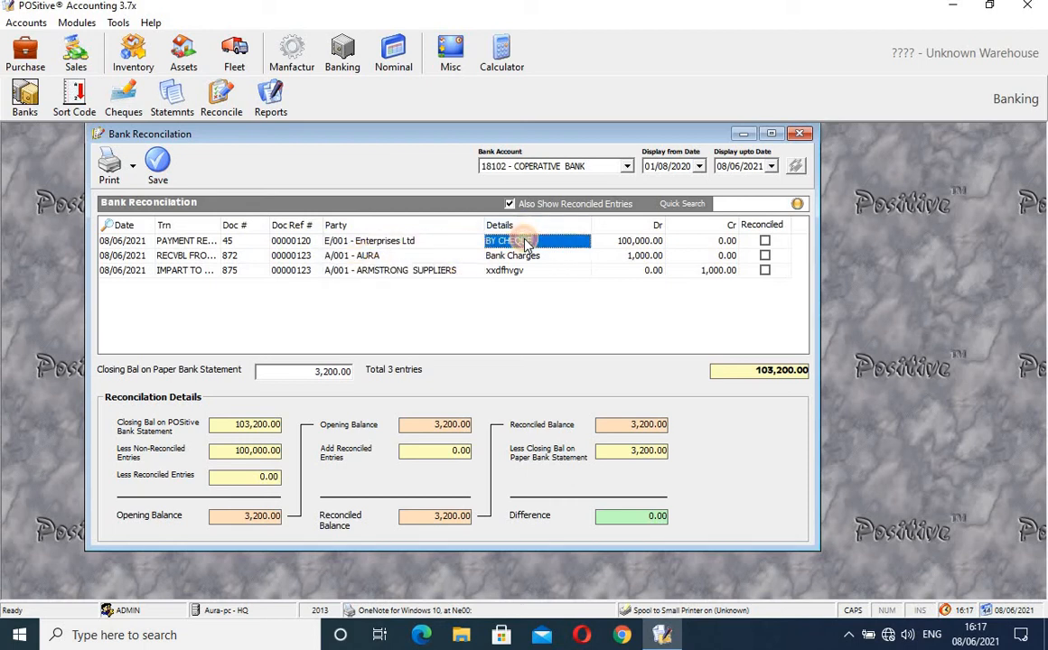
{"action": "left_click", "coordinate": [524, 257]}
{"action": "left_click", "coordinate": [511, 272]}
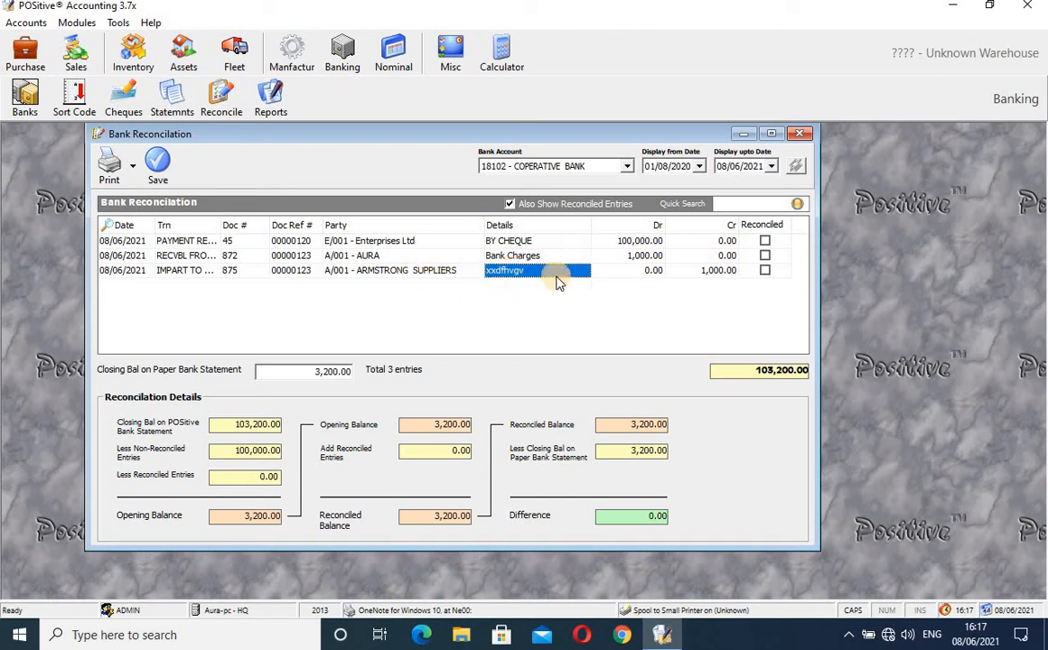
- Tick and then untick all three entries as reconciled, then close the reconciliation window
{"action": "left_click", "coordinate": [765, 242]}
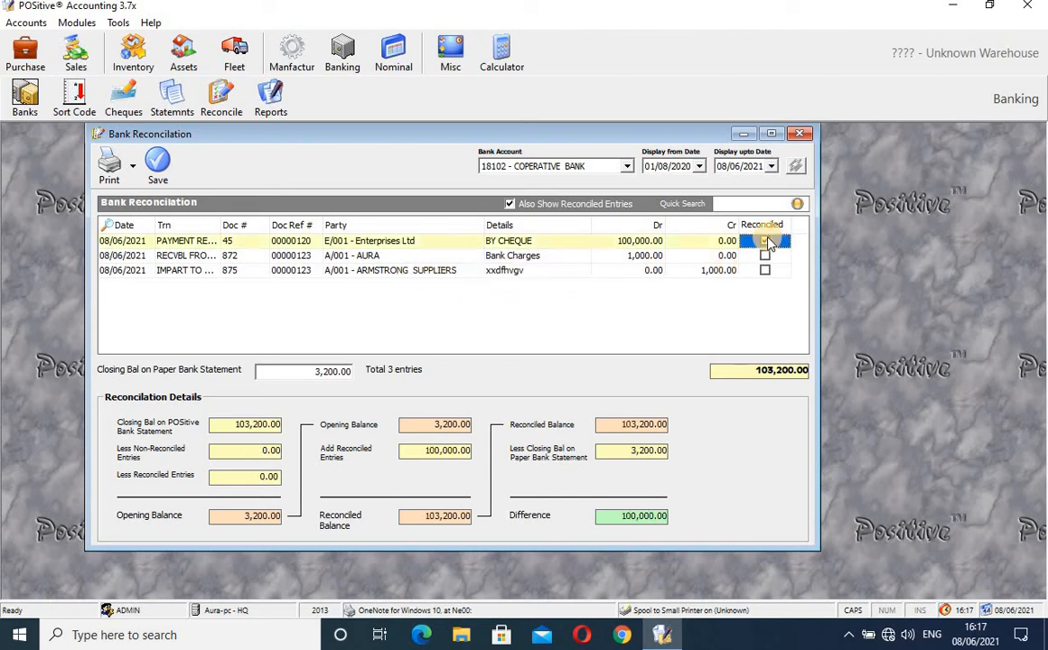
{"action": "left_click", "coordinate": [764, 257]}
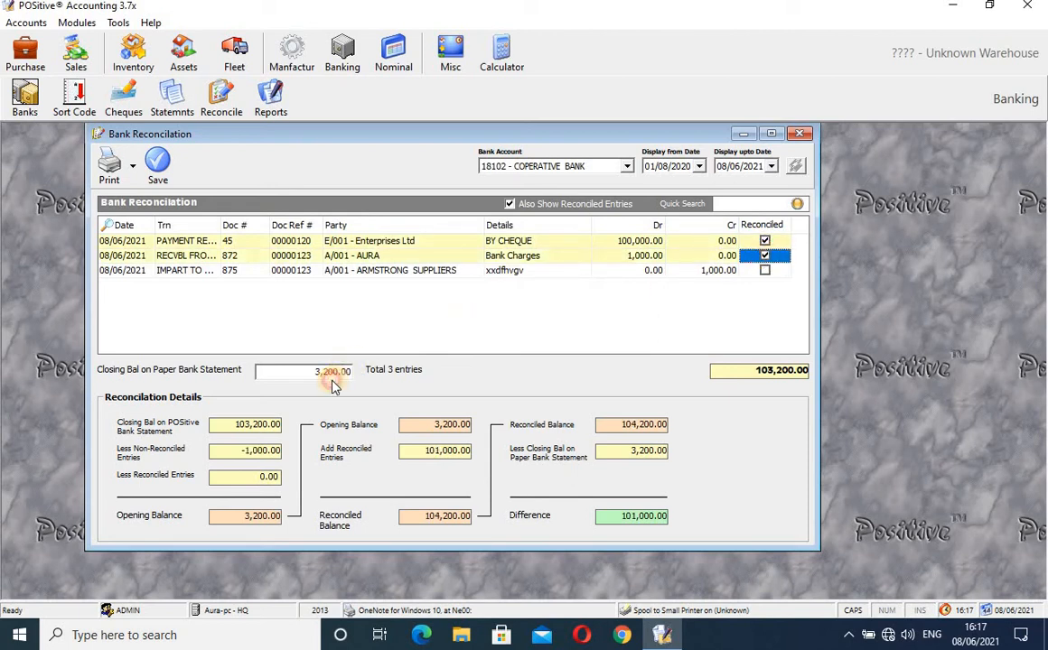
{"action": "left_click", "coordinate": [765, 273]}
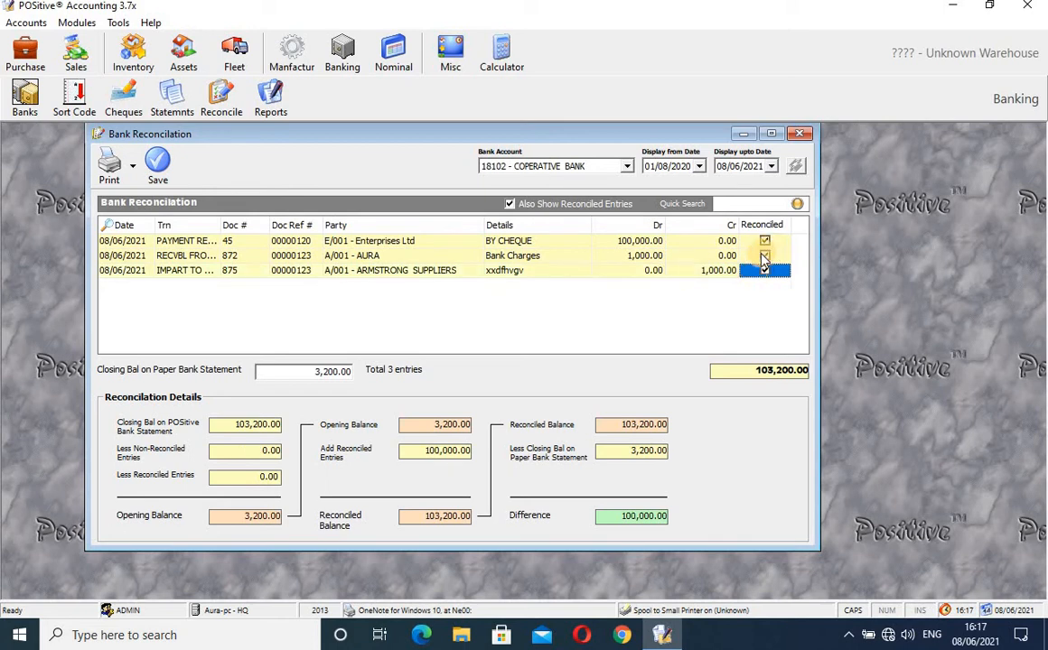
{"action": "left_click", "coordinate": [764, 257]}
{"action": "left_click", "coordinate": [764, 241]}
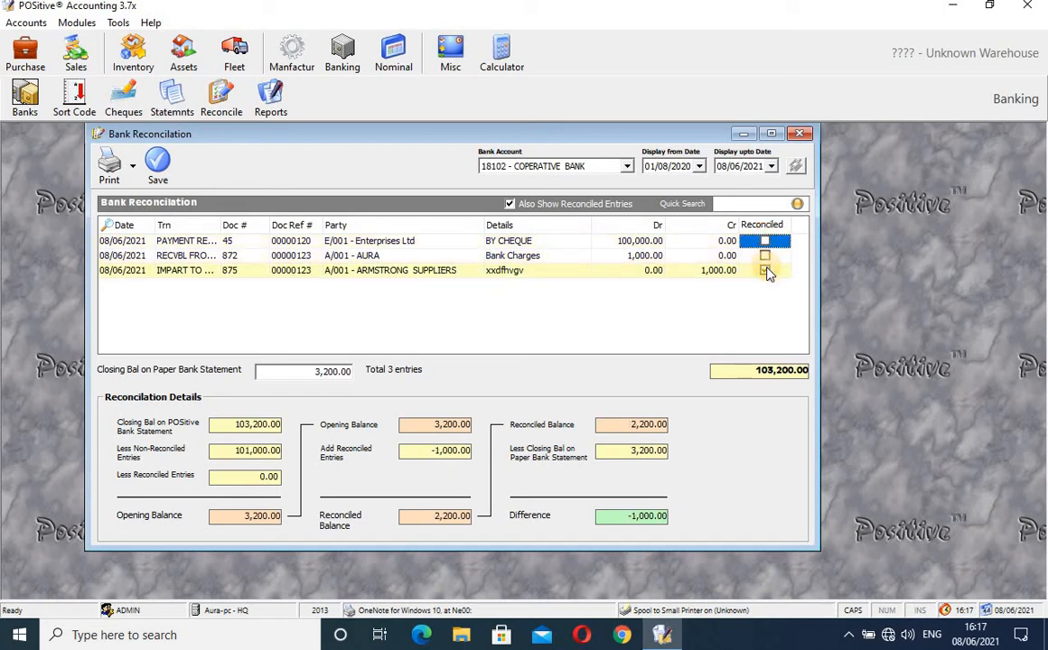
{"action": "left_click", "coordinate": [765, 271]}
{"action": "left_click", "coordinate": [530, 244]}
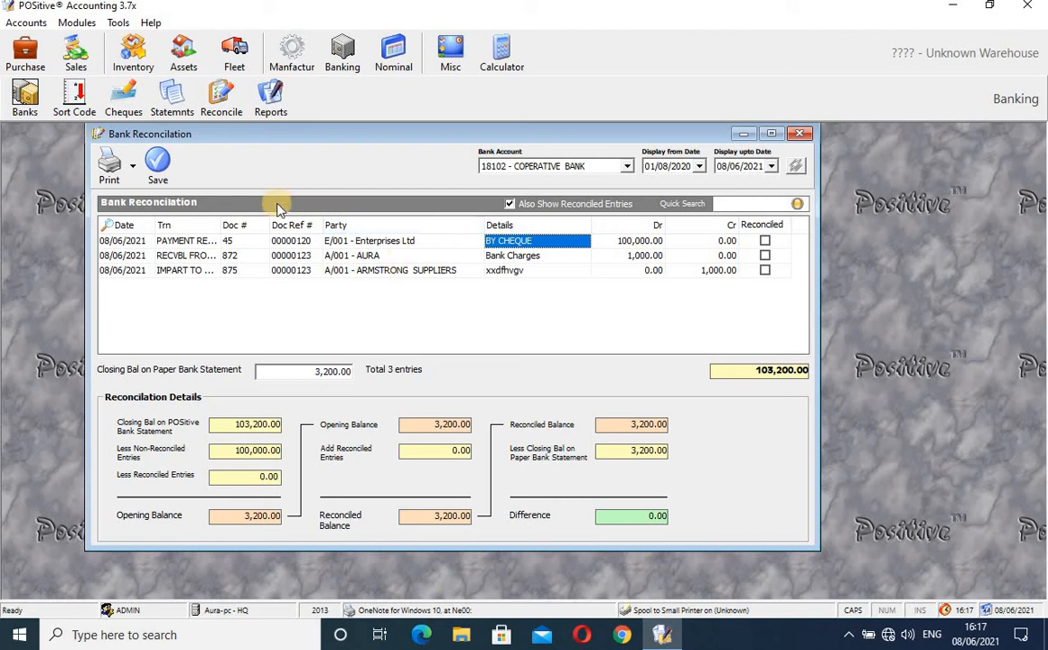
{"action": "left_click", "coordinate": [800, 136]}
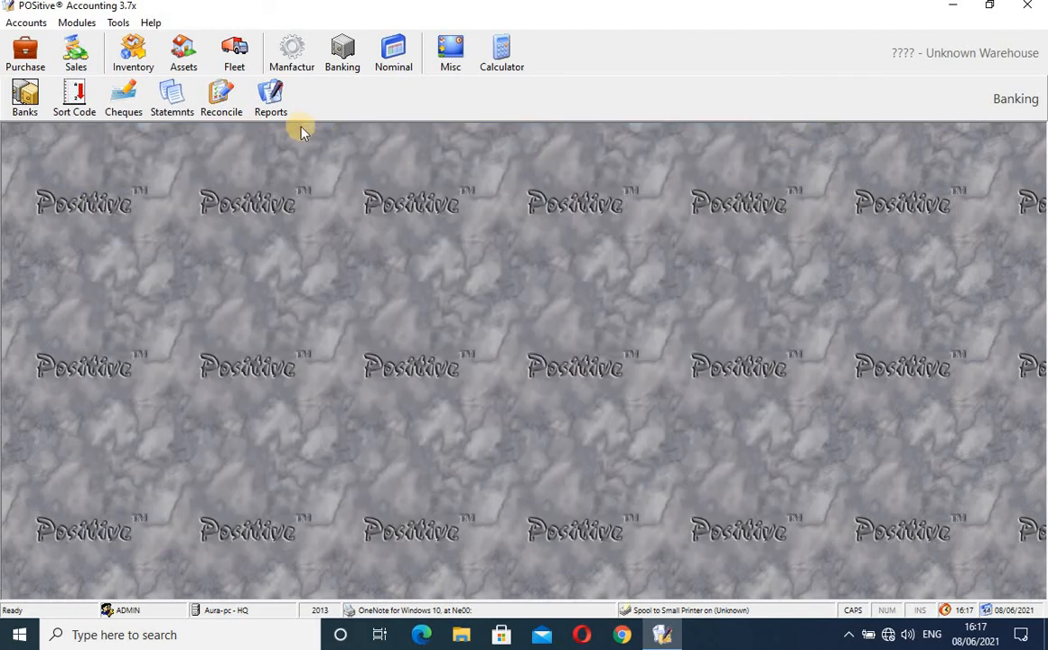
- Open Banking Reports and review View Cheque, Bank Transfer Voucher and Bank Charges Document reports
{"action": "left_click", "coordinate": [271, 99]}
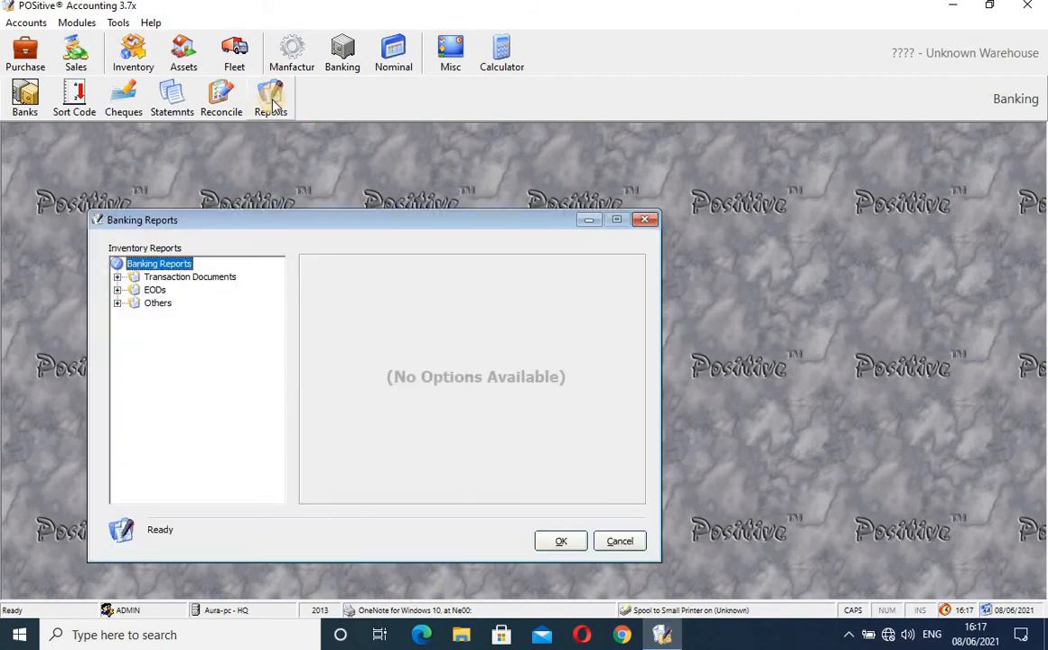
{"action": "left_click", "coordinate": [117, 278]}
{"action": "left_click", "coordinate": [187, 291]}
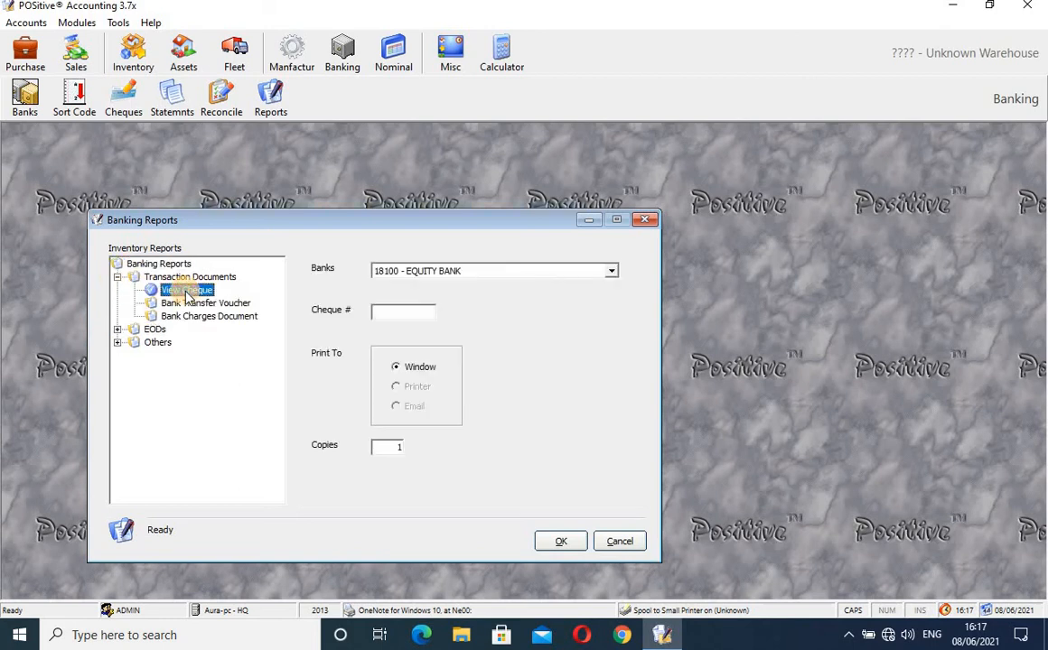
{"action": "left_click", "coordinate": [199, 305]}
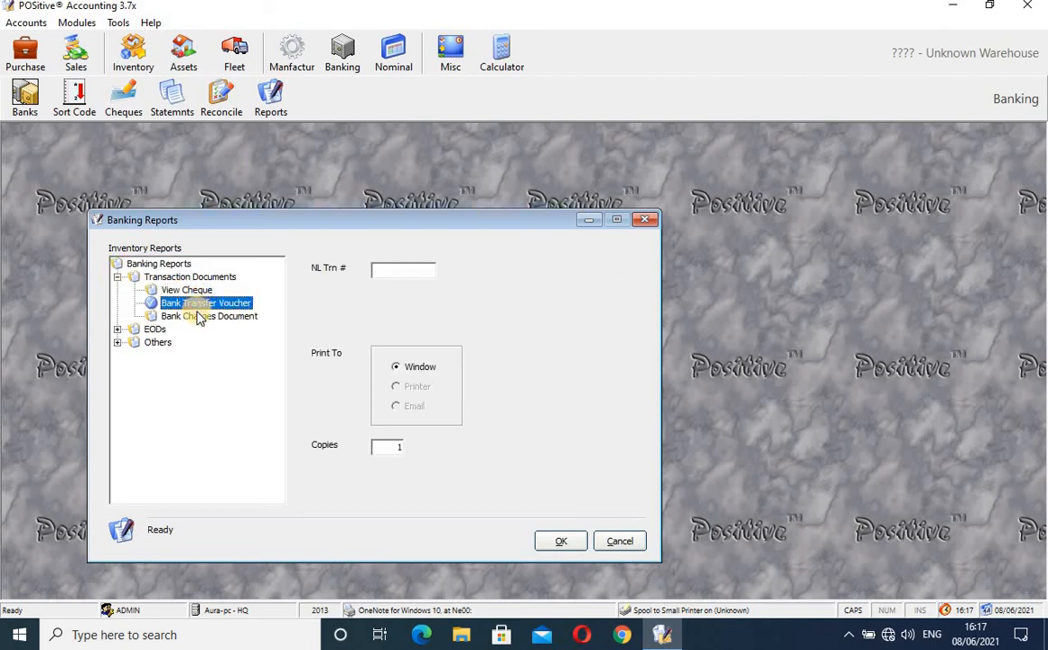
{"action": "left_click", "coordinate": [200, 318]}
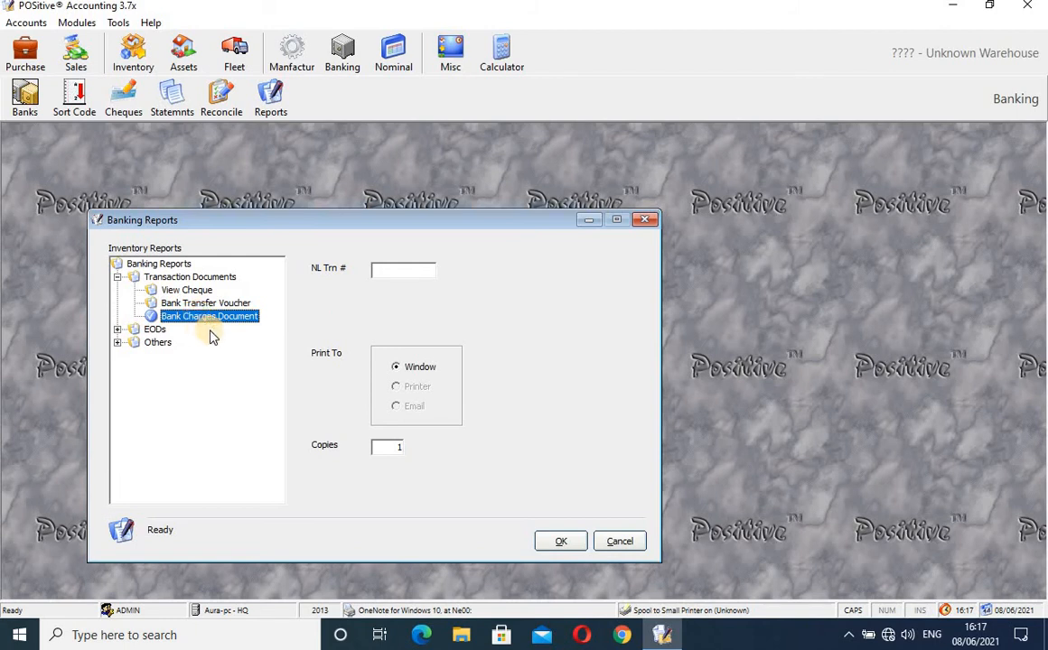
- Review the EOD reports: Cheque Manager, Bank Cheques and POS-EFT Listing
{"action": "left_click", "coordinate": [118, 331]}
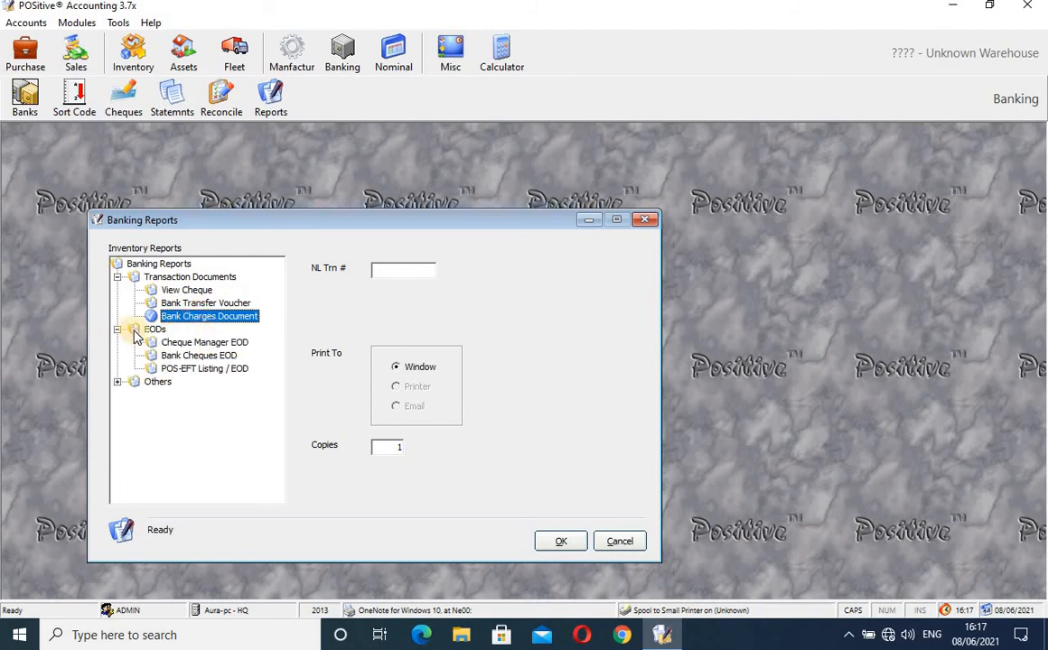
{"action": "left_click", "coordinate": [154, 328]}
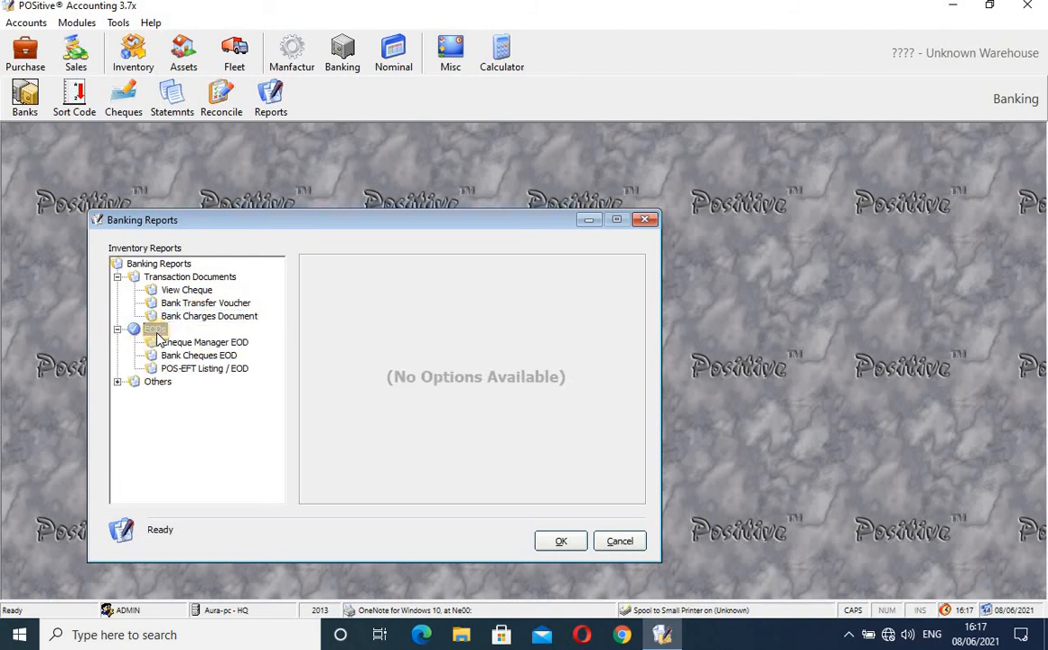
{"action": "left_click", "coordinate": [202, 344]}
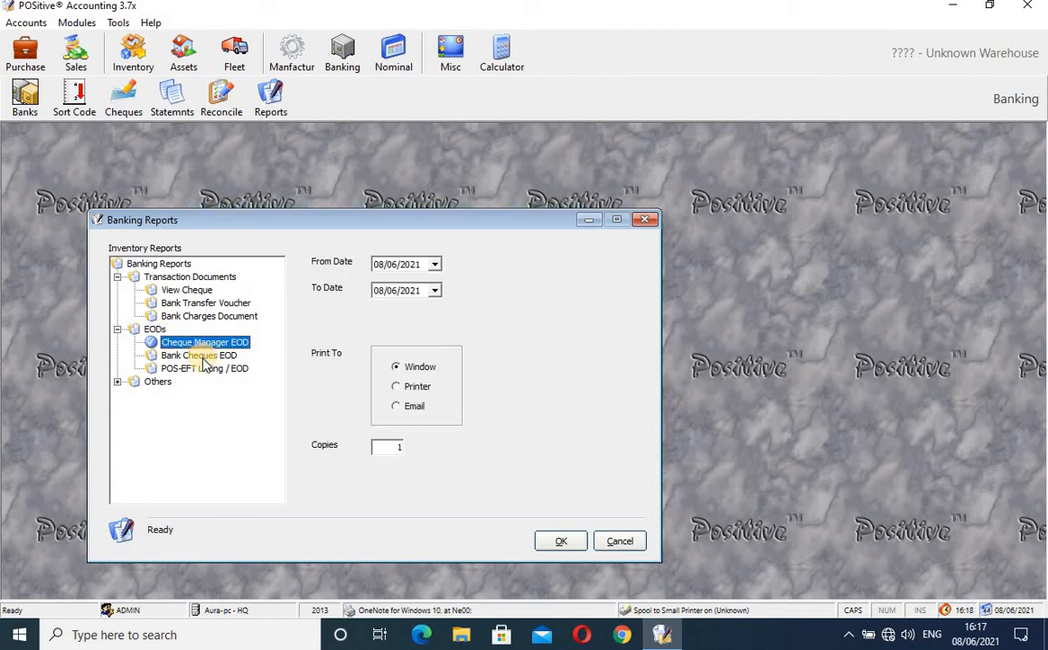
{"action": "left_click", "coordinate": [203, 357]}
{"action": "left_click", "coordinate": [205, 370]}
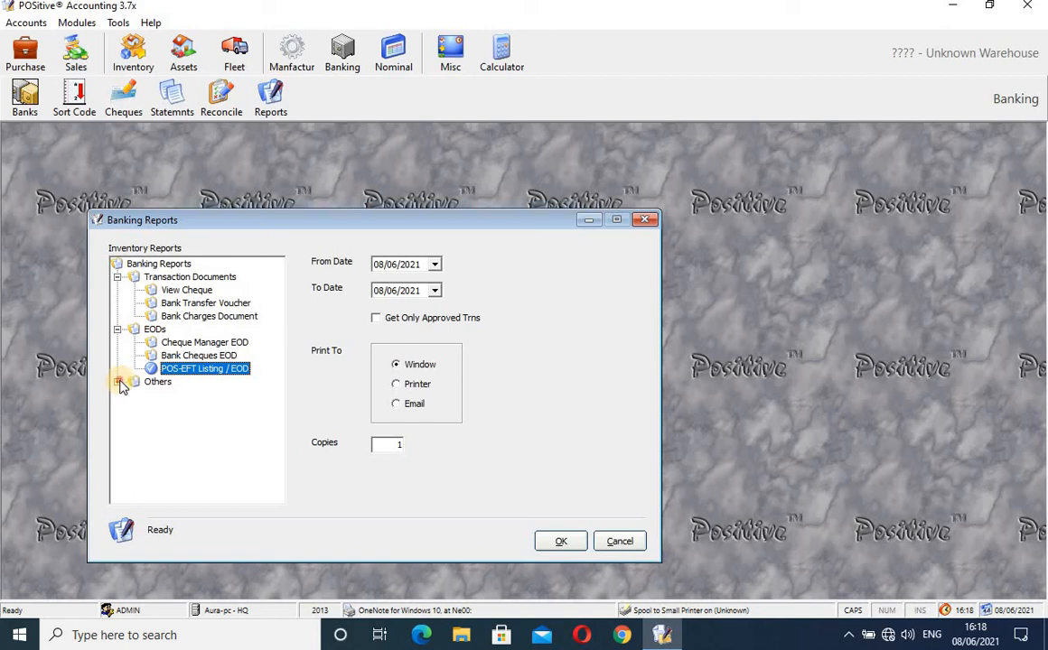
- Check Statement and Bank Reconciliation options, then generate the Cheques Killed Report on screen
{"action": "left_click", "coordinate": [120, 382]}
{"action": "left_click", "coordinate": [177, 396]}
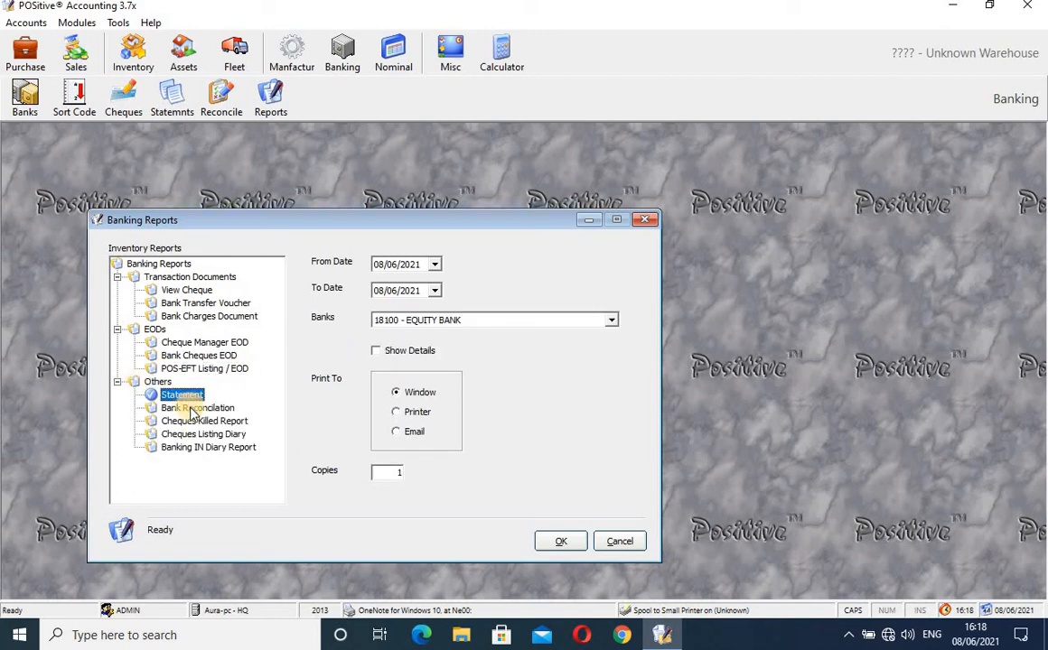
{"action": "left_click", "coordinate": [191, 409]}
{"action": "left_click", "coordinate": [197, 421]}
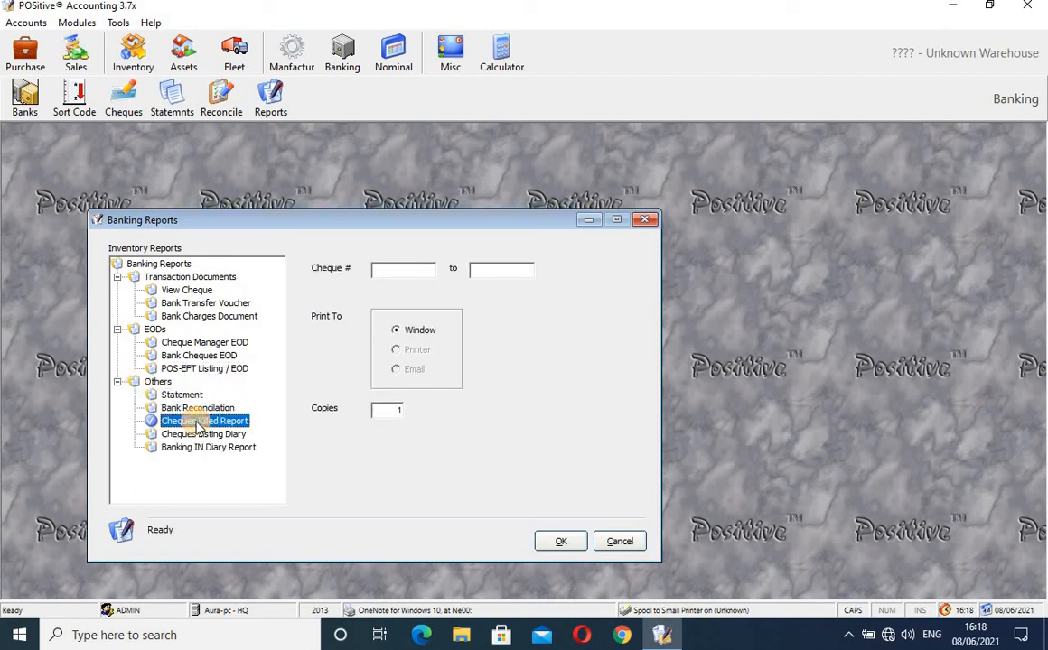
{"action": "left_click", "coordinate": [559, 542]}
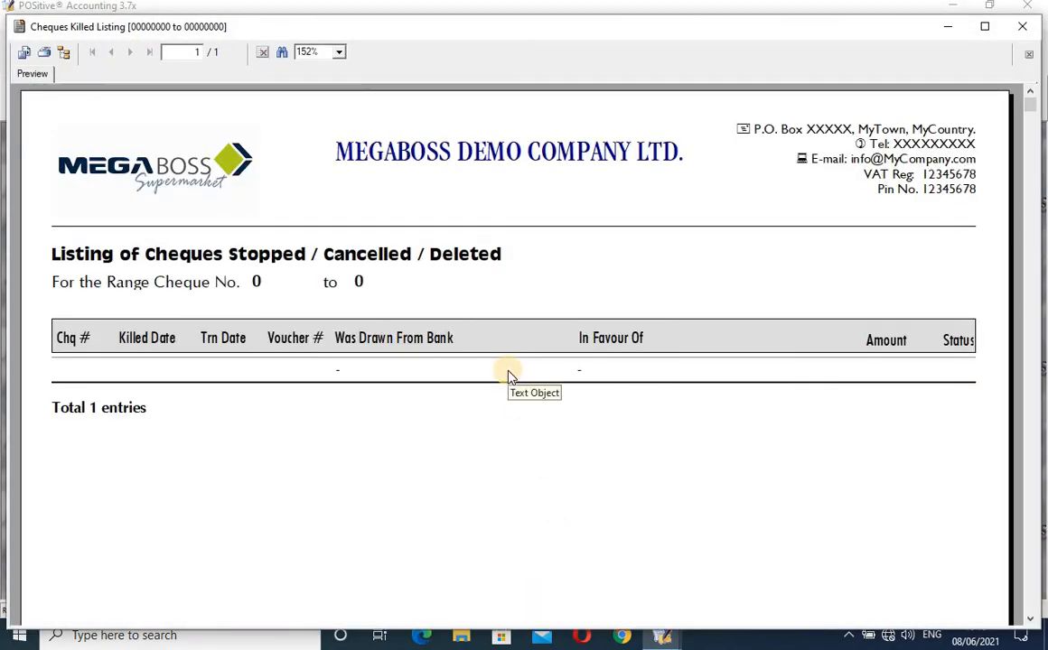
- Close the Cheques Killed preview, check both diary reports' options, then close Banking Reports
{"action": "left_click", "coordinate": [1022, 34]}
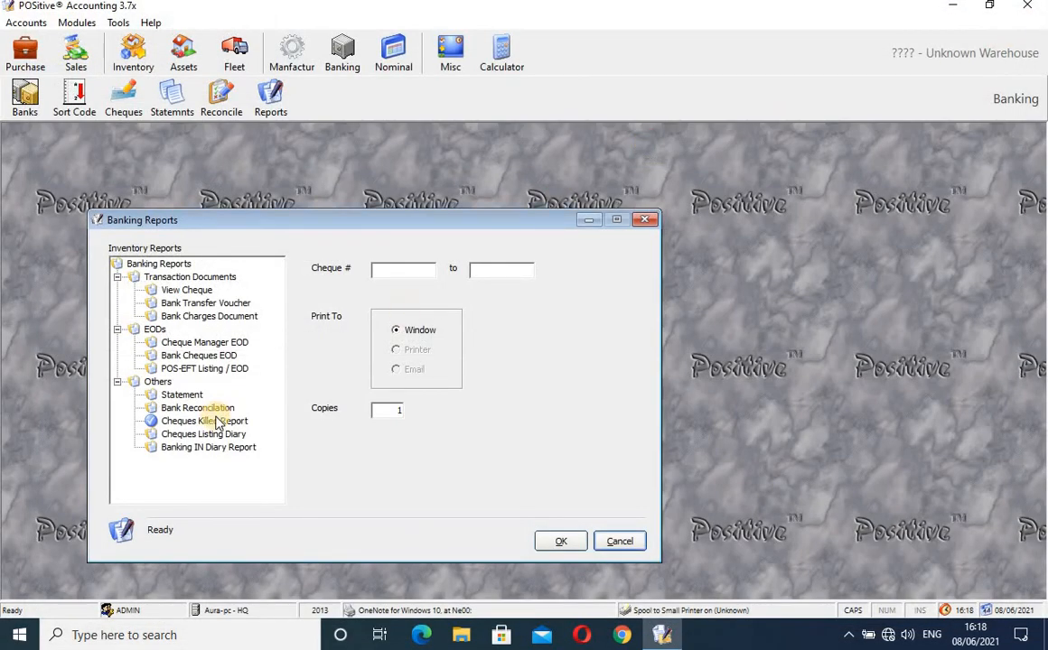
{"action": "left_click", "coordinate": [181, 437]}
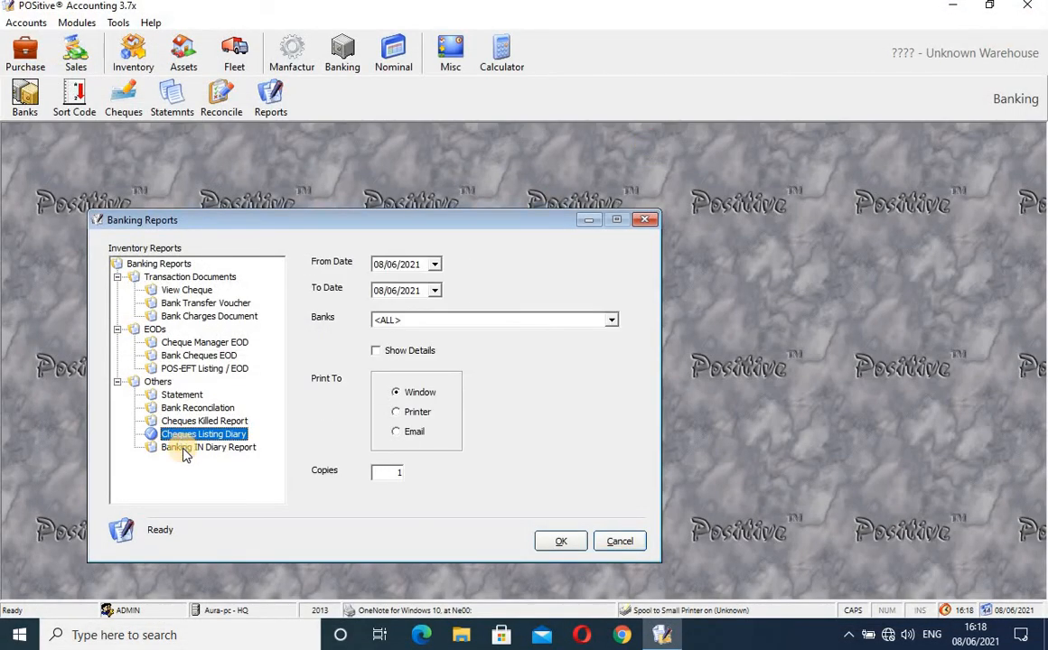
{"action": "left_click", "coordinate": [184, 450]}
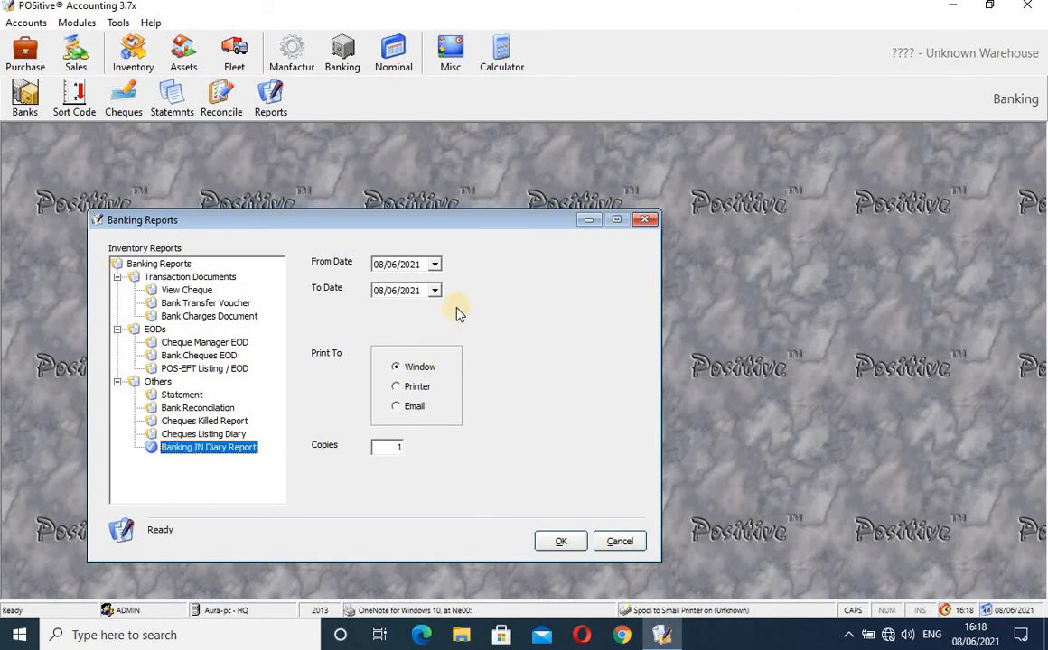
{"action": "left_click", "coordinate": [650, 220]}
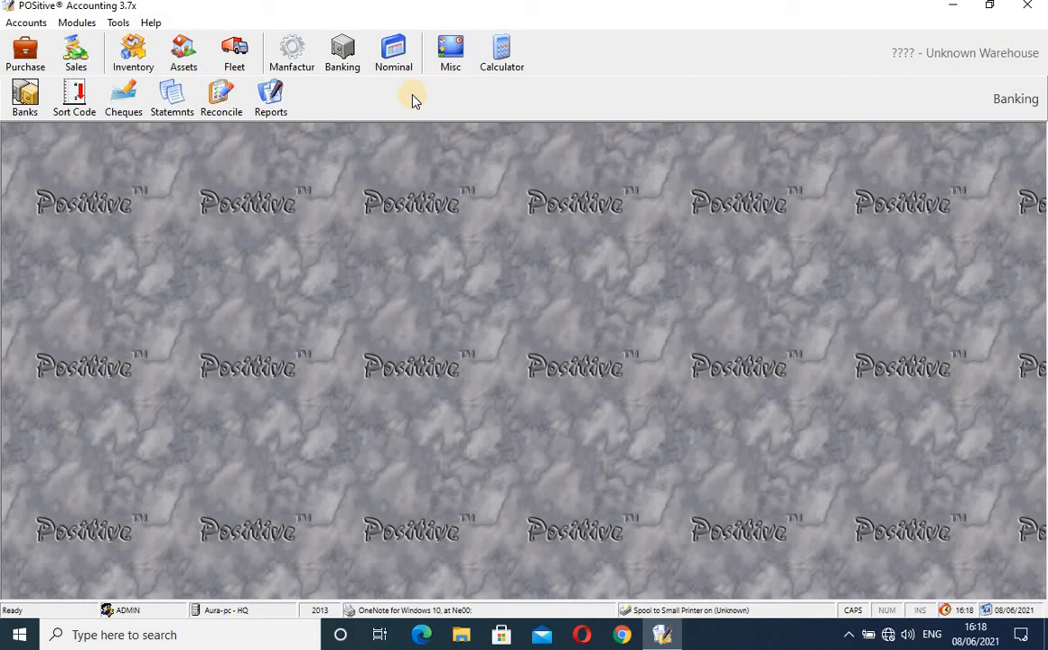
- Switch to the Nominal Ledger module and glance at the accounts list
{"action": "left_click", "coordinate": [402, 64]}
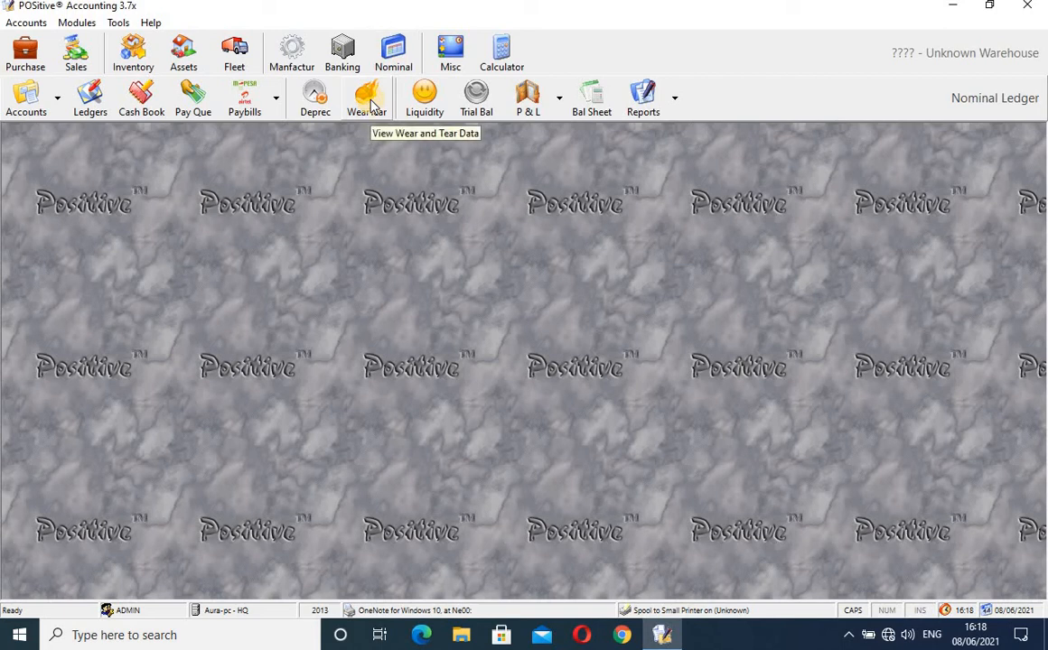
{"action": "left_click", "coordinate": [33, 108]}
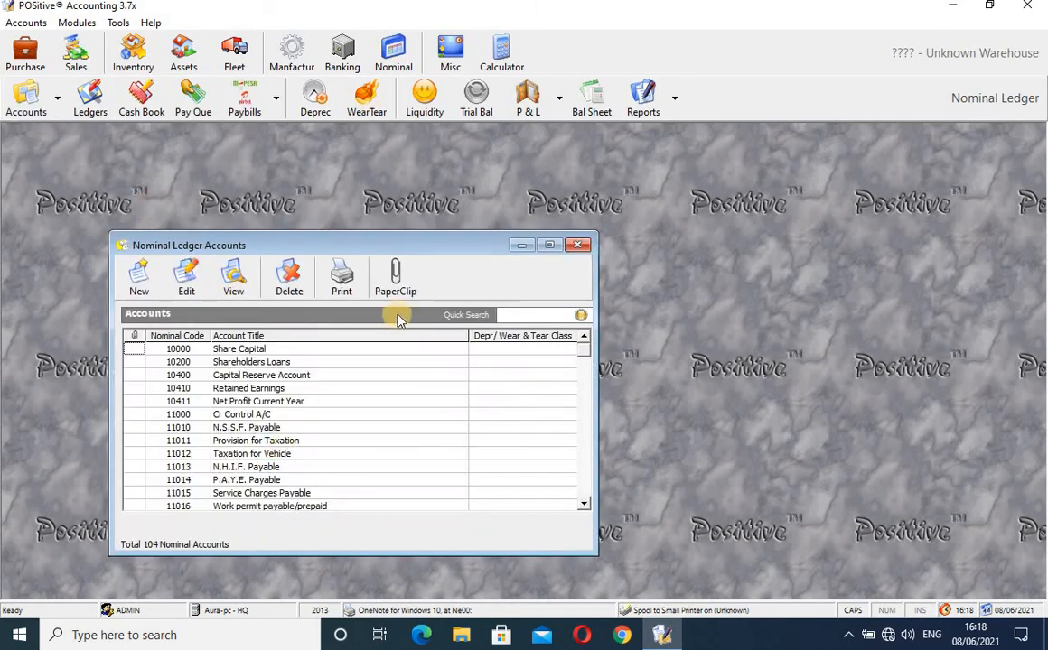
{"action": "left_click", "coordinate": [582, 245]}
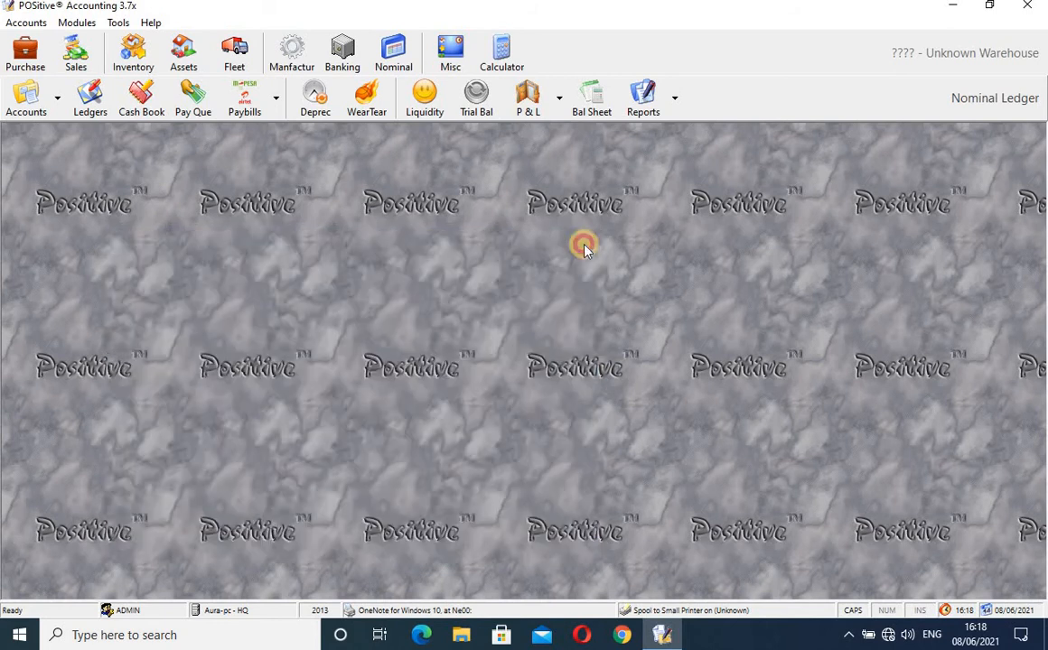
- Open Micro-Expense Accounts, start then cancel a new expense code, and close the list
{"action": "left_click", "coordinate": [58, 113]}
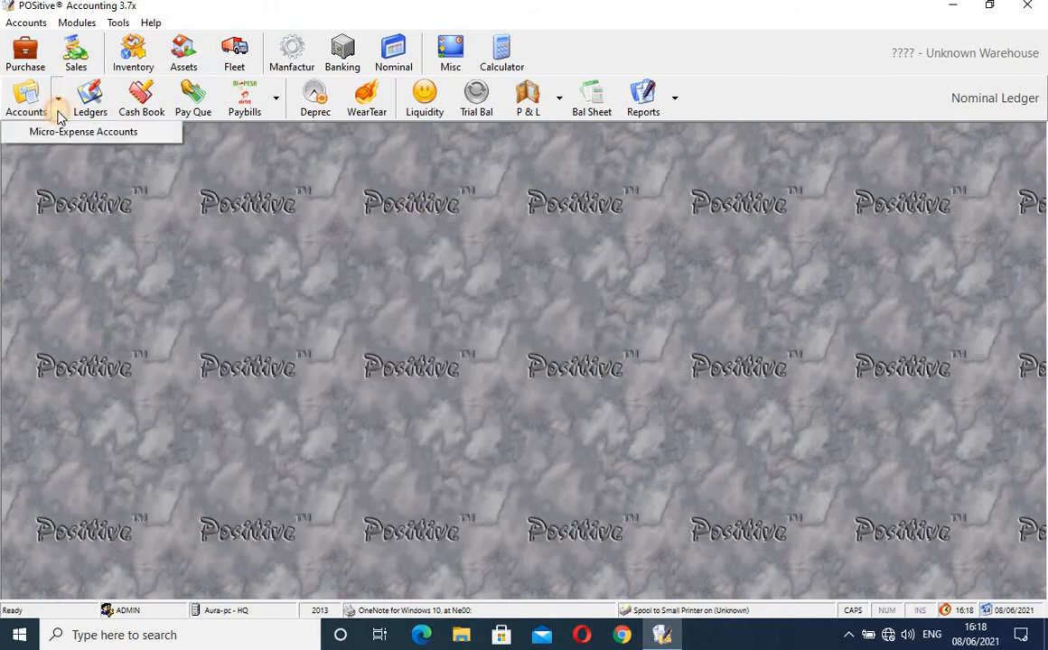
{"action": "left_click", "coordinate": [45, 132]}
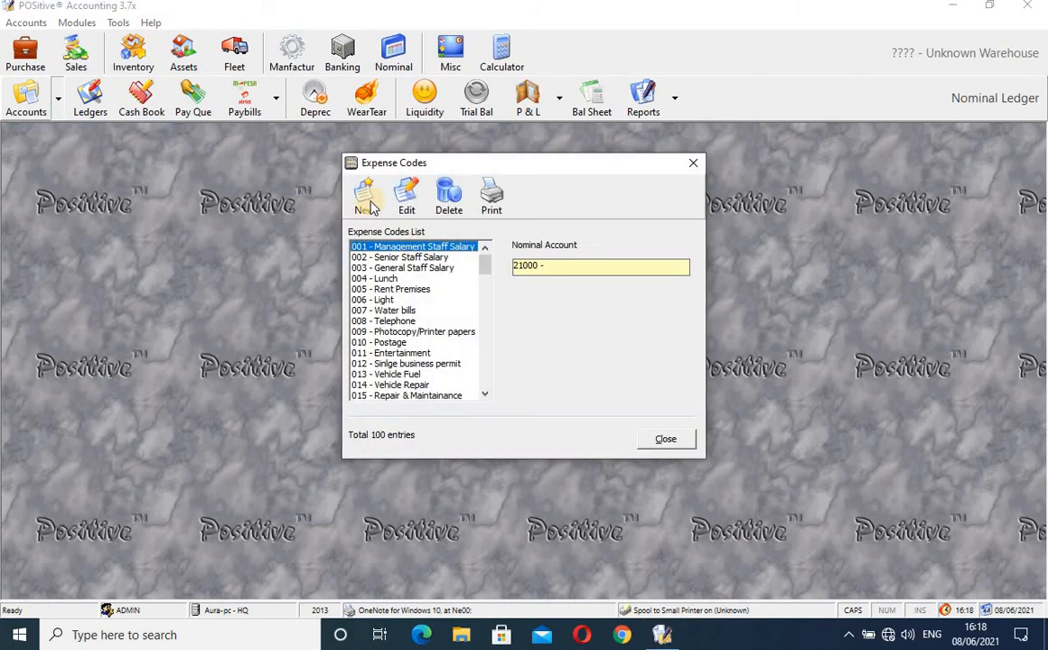
{"action": "left_click_drag", "start_coordinate": [485, 263], "coordinate": [493, 183]}
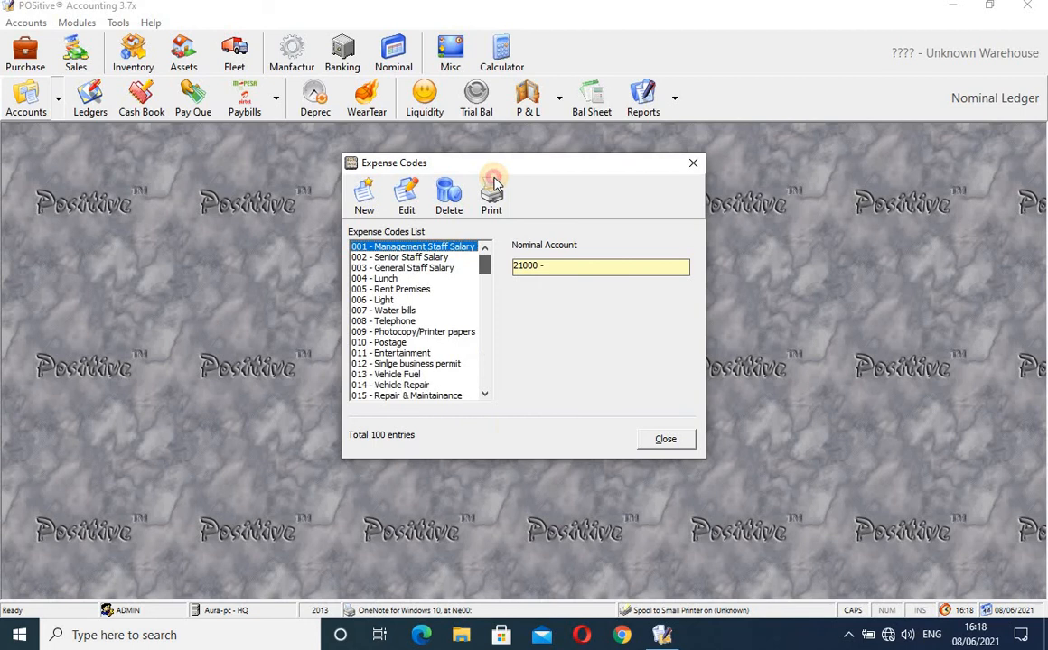
{"action": "left_click", "coordinate": [367, 194]}
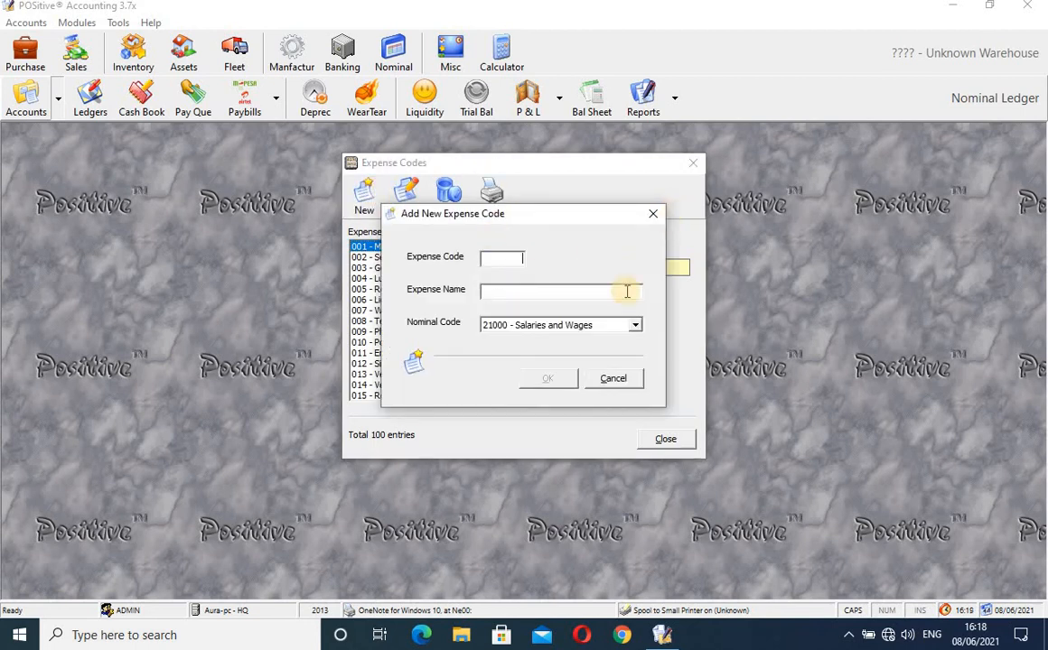
{"action": "left_click", "coordinate": [651, 214]}
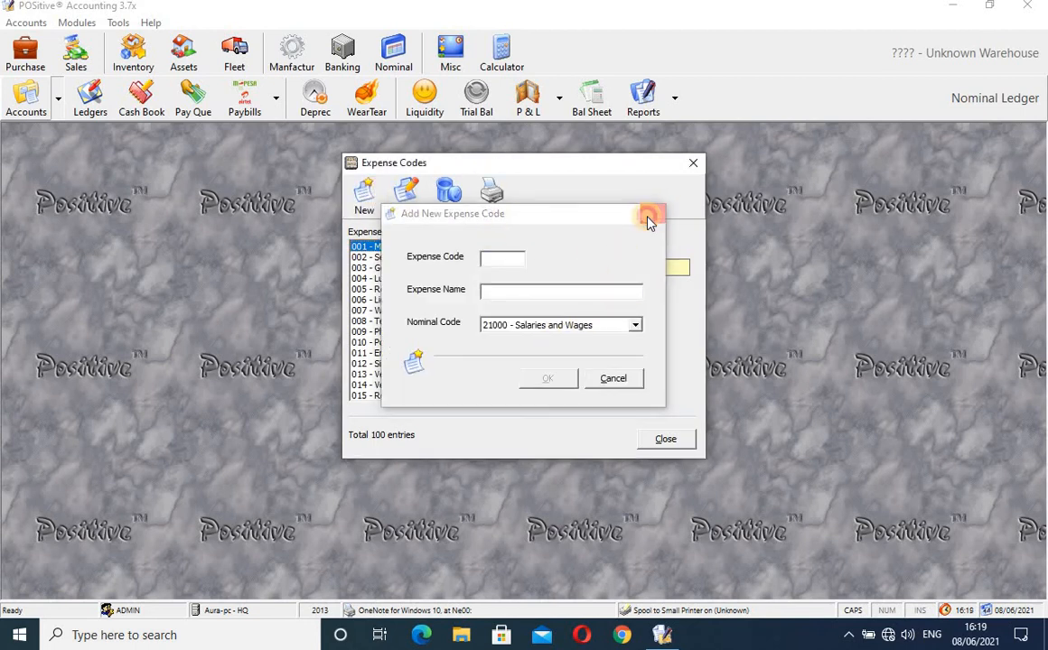
{"action": "left_click", "coordinate": [689, 167]}
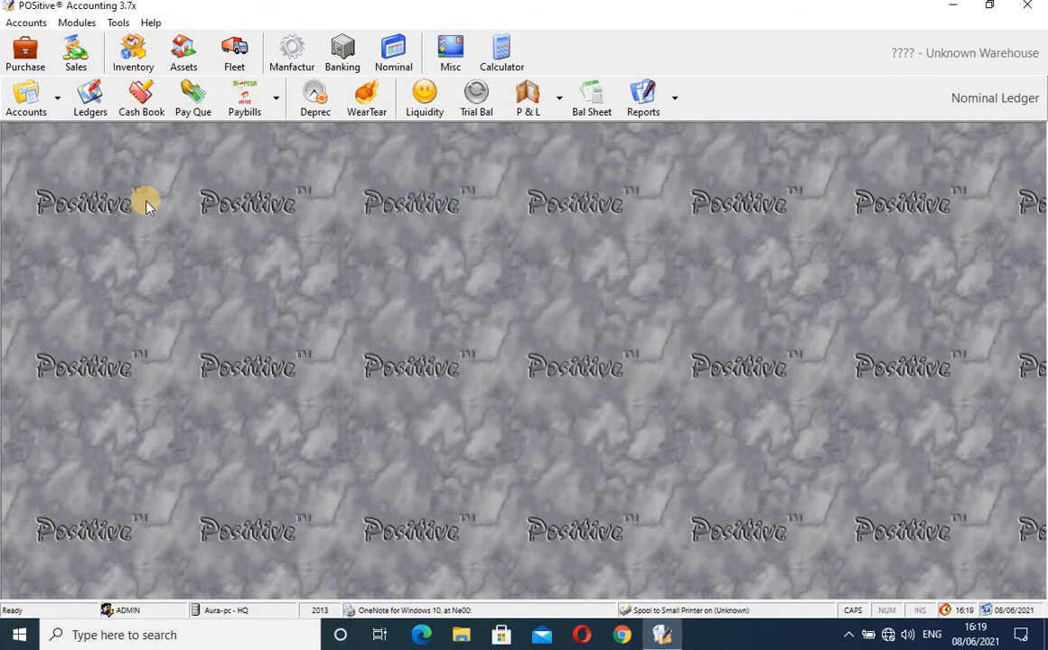
- Load account 30000 - Bank Charges in Nominal Ledgers and widen the window
{"action": "left_click", "coordinate": [90, 95]}
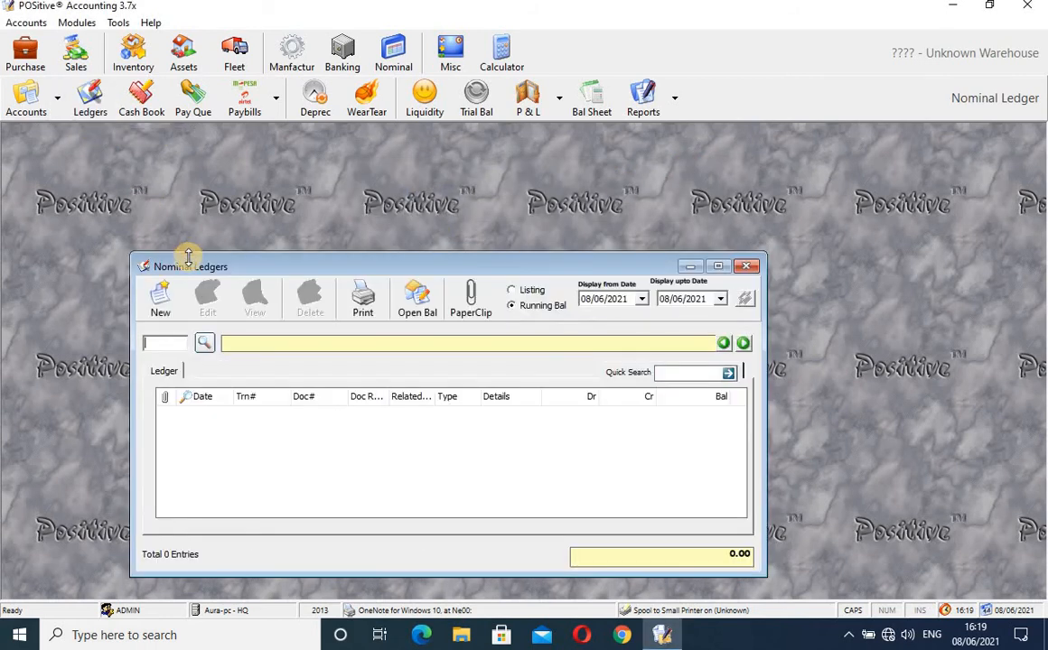
{"action": "left_click", "coordinate": [204, 343]}
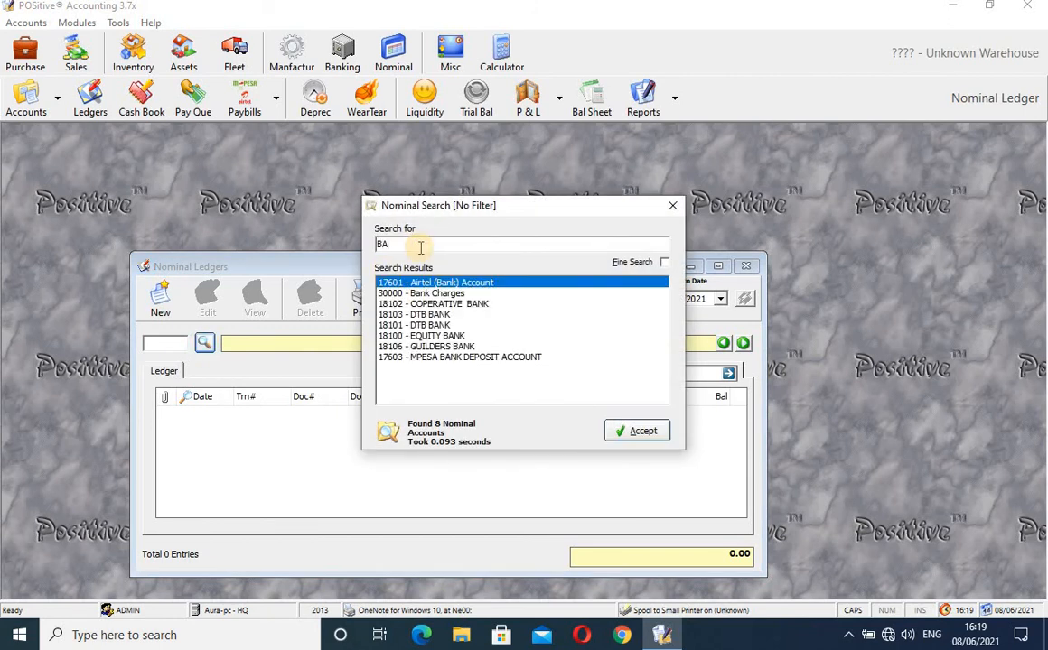
{"action": "left_click", "coordinate": [436, 294]}
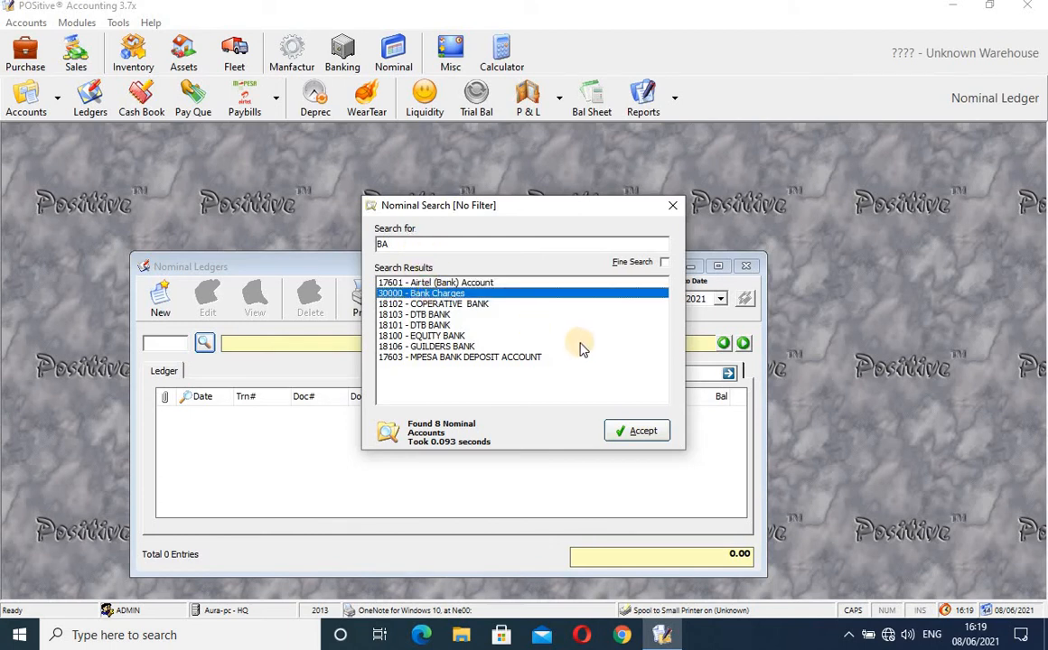
{"action": "left_click", "coordinate": [637, 432]}
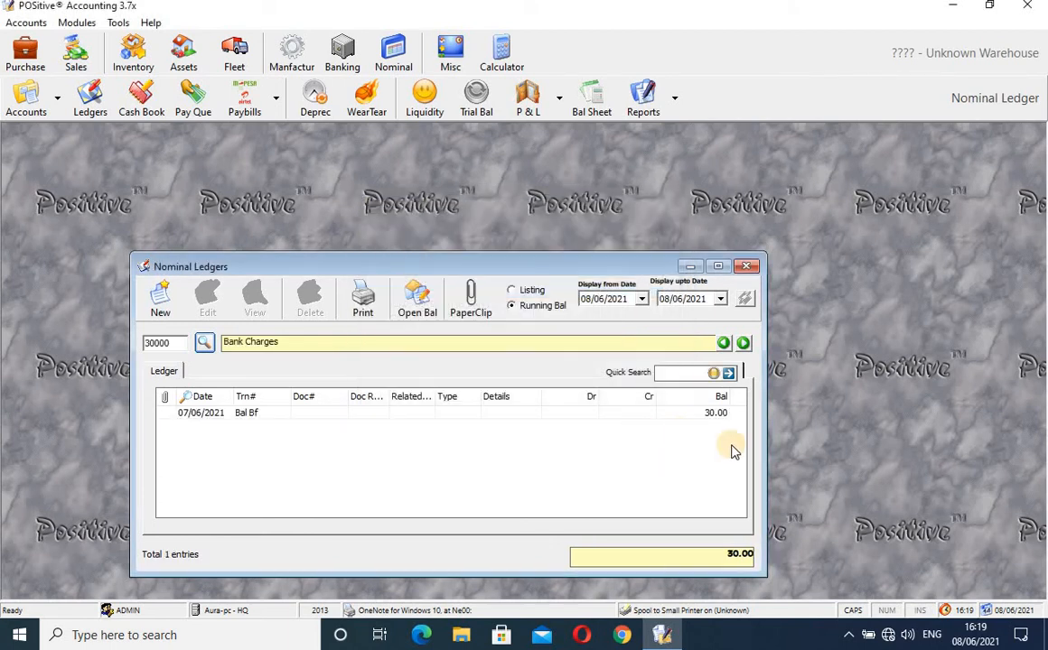
{"action": "left_click_drag", "start_coordinate": [764, 438], "coordinate": [836, 441]}
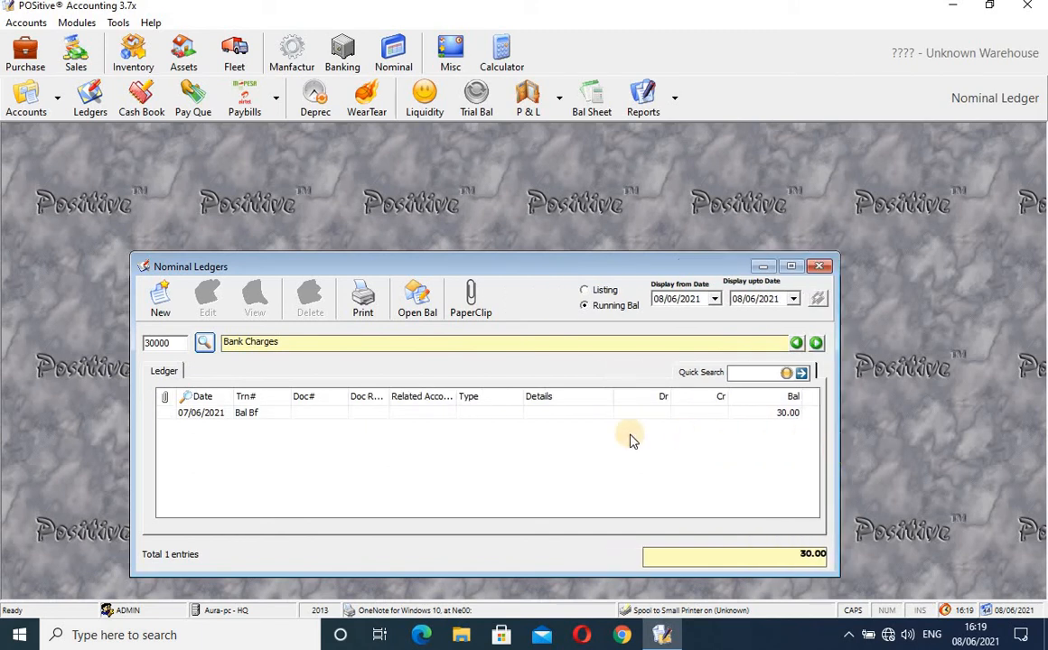
- Start a journal voucher with 18100 EQUITY BANK as Account A and 17900 Cash Book as Account B
{"action": "left_click", "coordinate": [161, 305]}
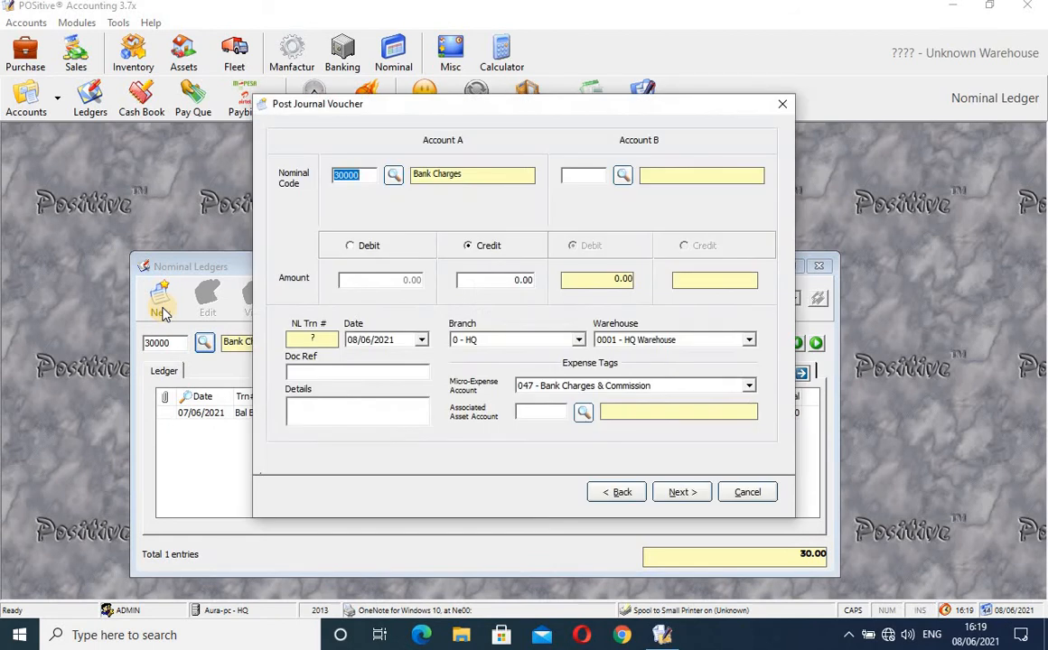
{"action": "left_click", "coordinate": [393, 175]}
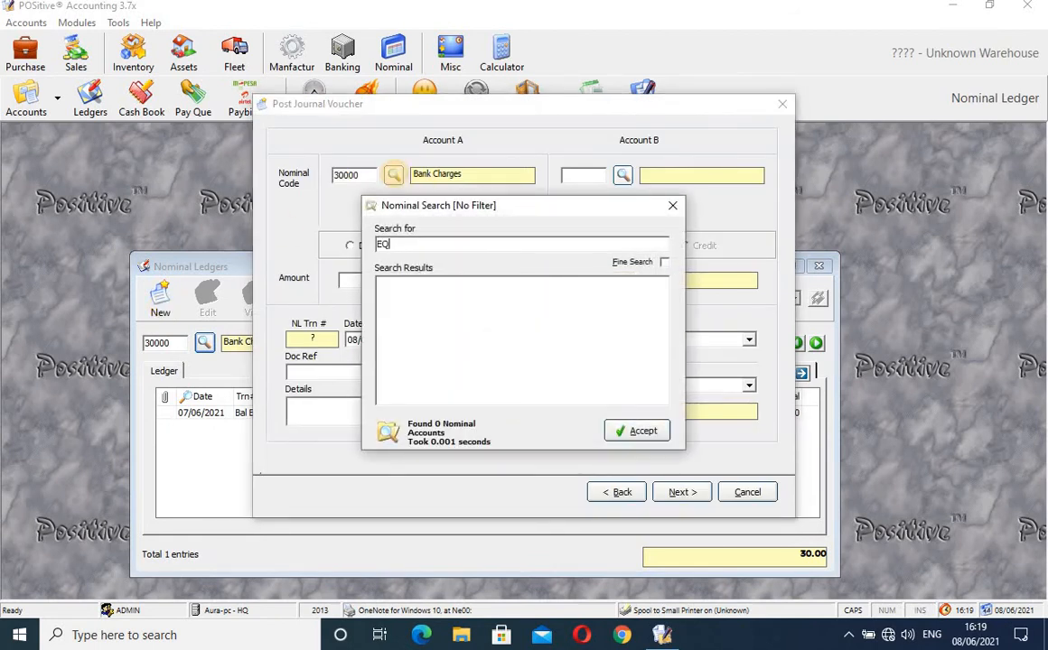
{"action": "key", "text": "Return"}
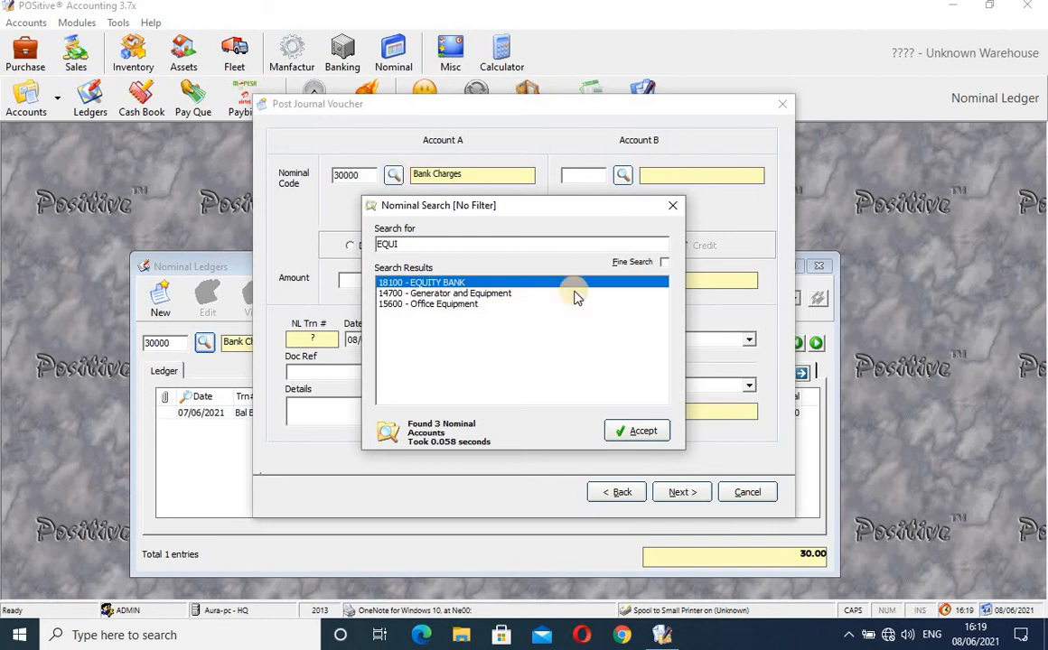
{"action": "left_click", "coordinate": [639, 433]}
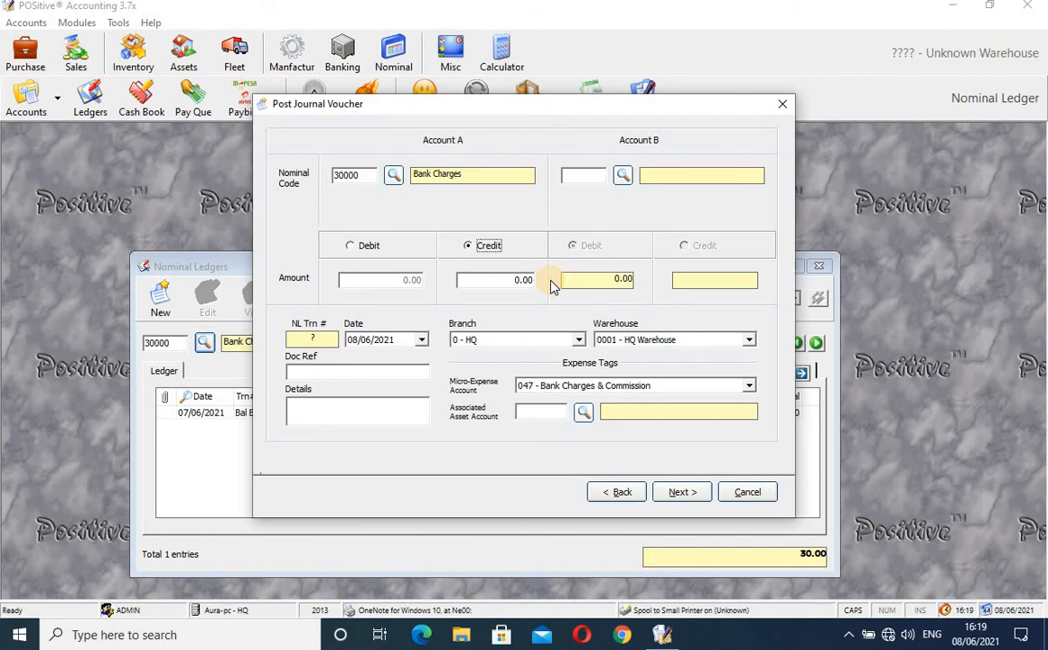
{"action": "left_click", "coordinate": [622, 175]}
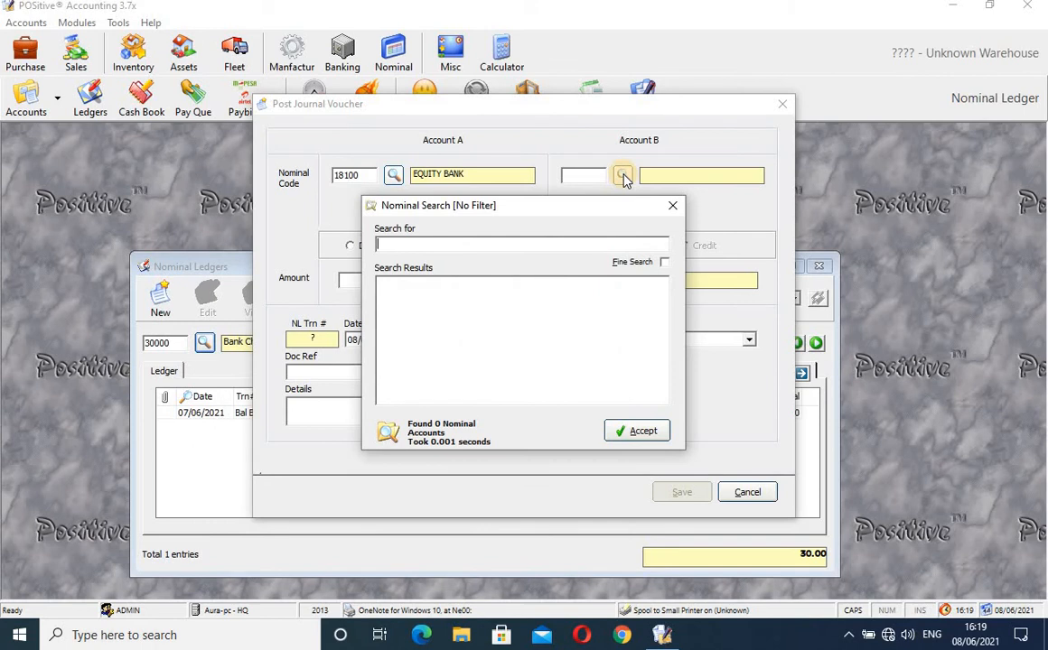
{"action": "key", "text": "Return"}
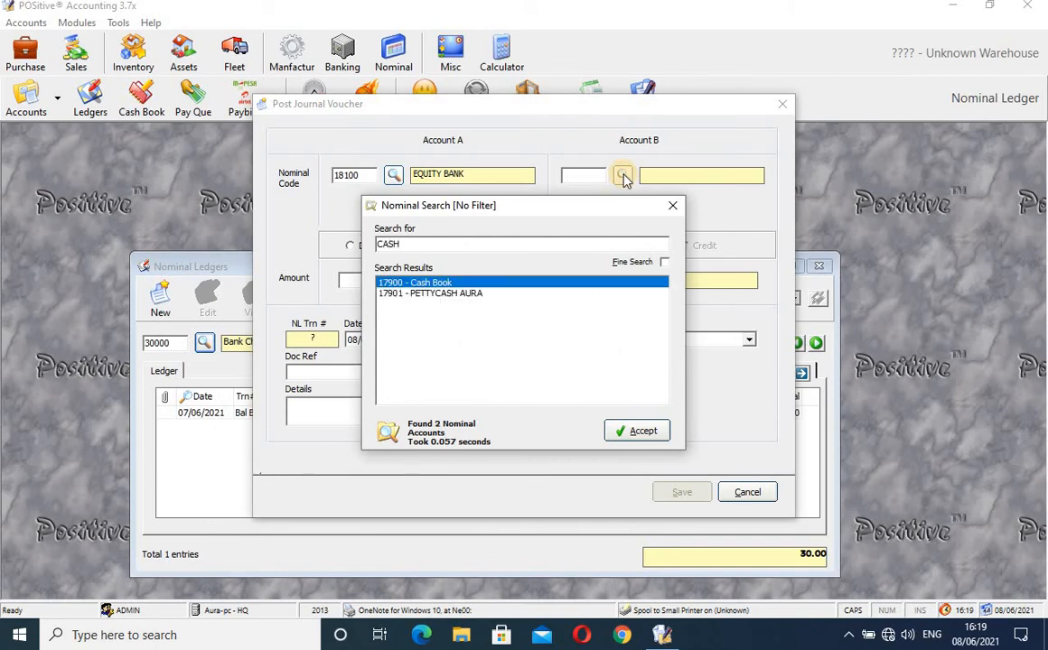
{"action": "left_click", "coordinate": [634, 431]}
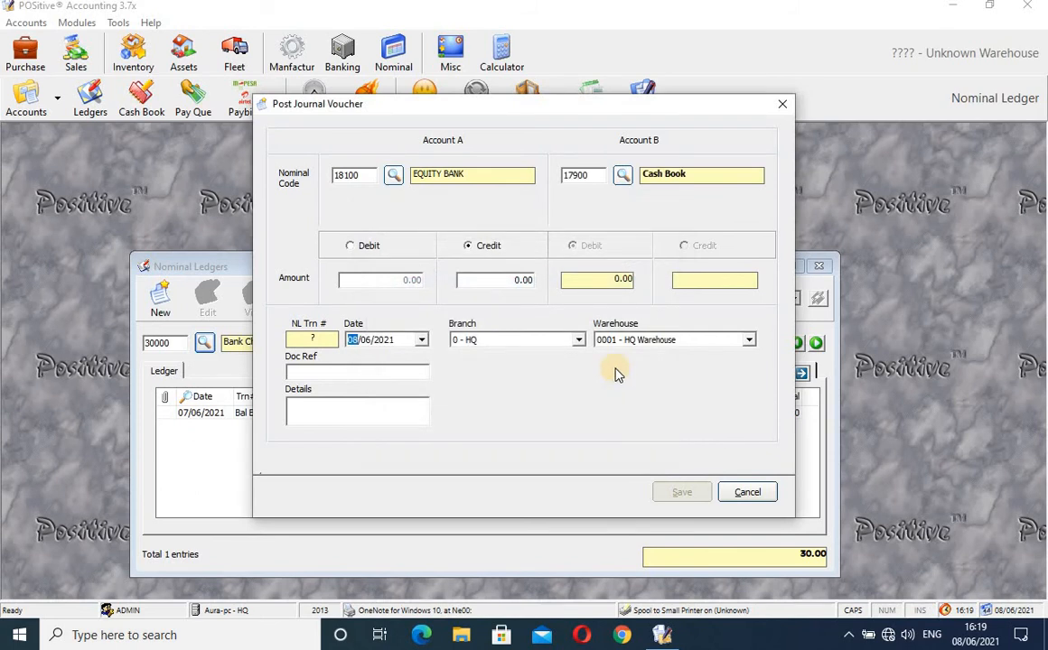
- Enter a 30,000.00 credit with details TFFTFF, then save and confirm the voucher
{"action": "left_click", "coordinate": [523, 280]}
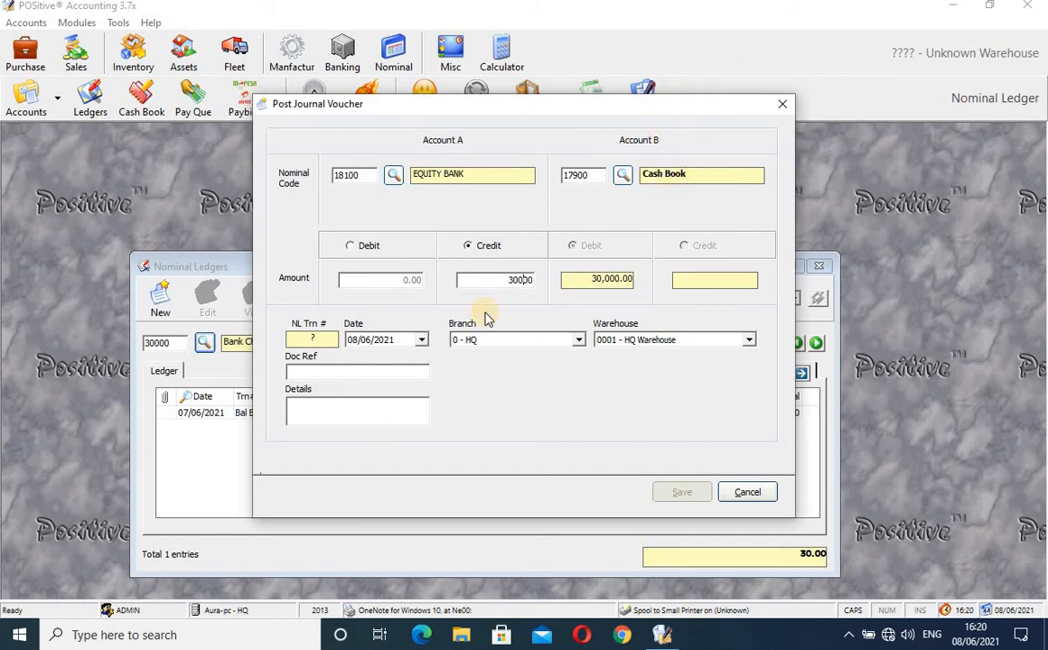
{"action": "left_click", "coordinate": [332, 418]}
{"action": "type", "text": "TFFTFF"}
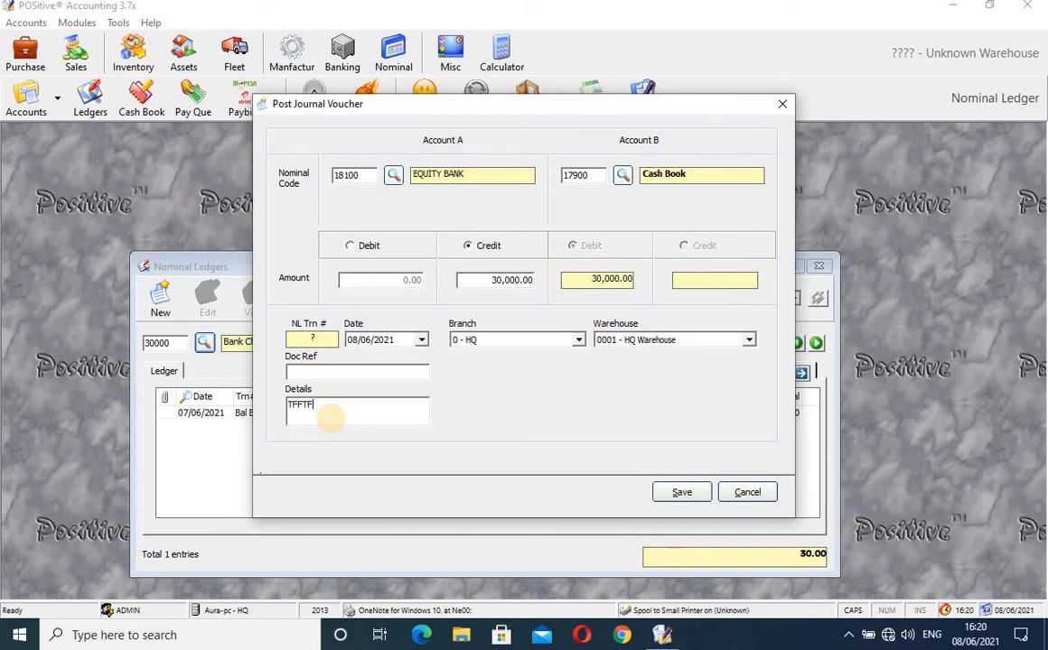
{"action": "left_click", "coordinate": [680, 492]}
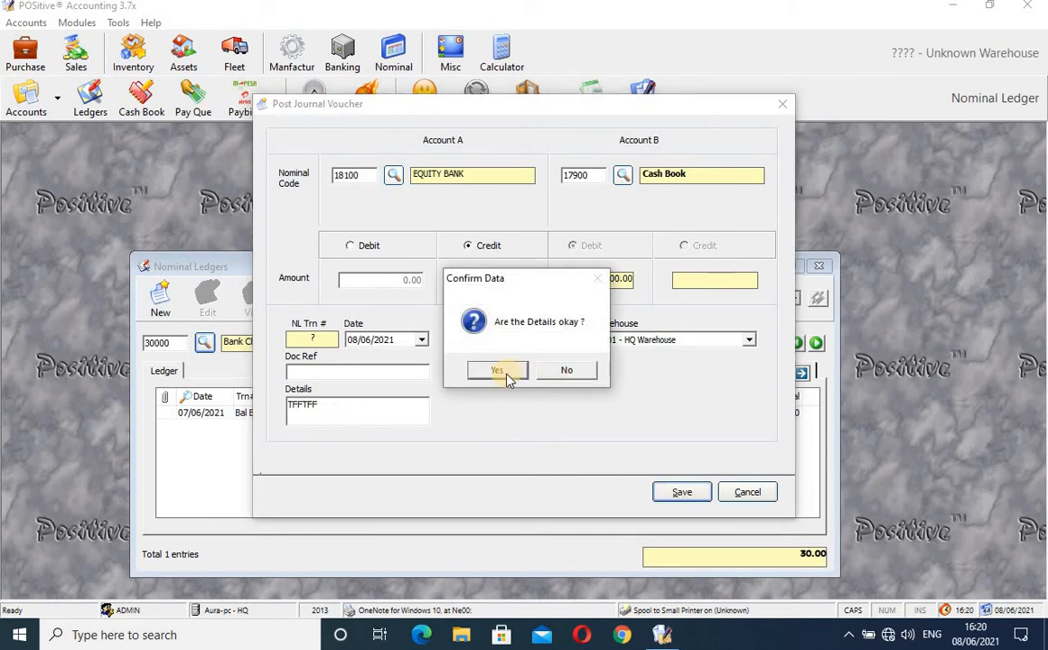
{"action": "left_click", "coordinate": [504, 374]}
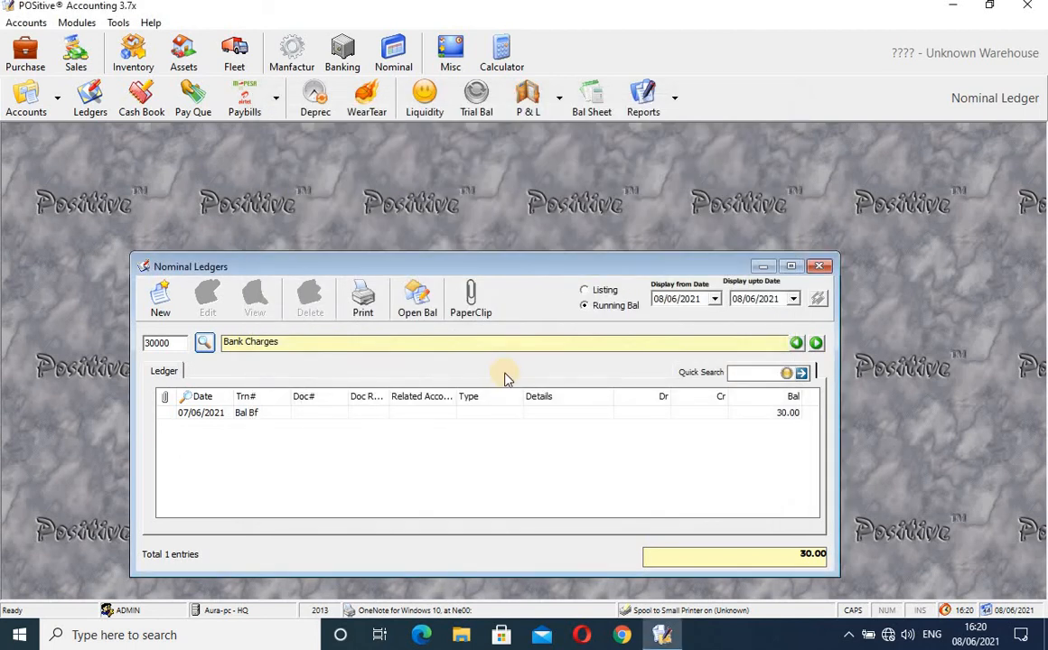
- Search the account lookup for CASH and load the 17900 Cash Book ledger
{"action": "left_click", "coordinate": [205, 345]}
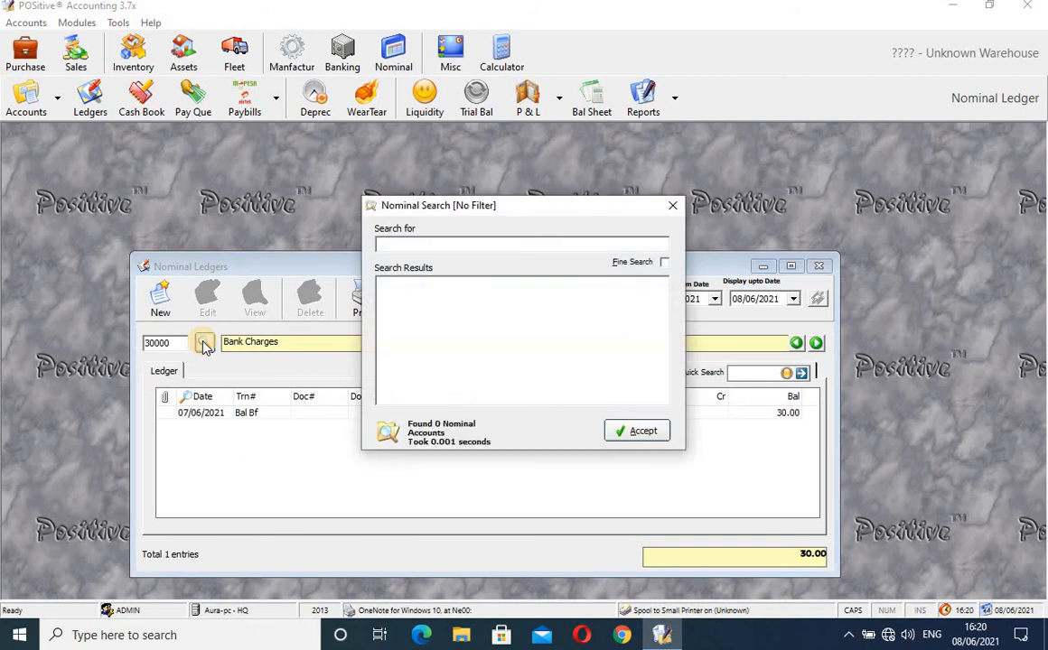
{"action": "key", "text": "Return"}
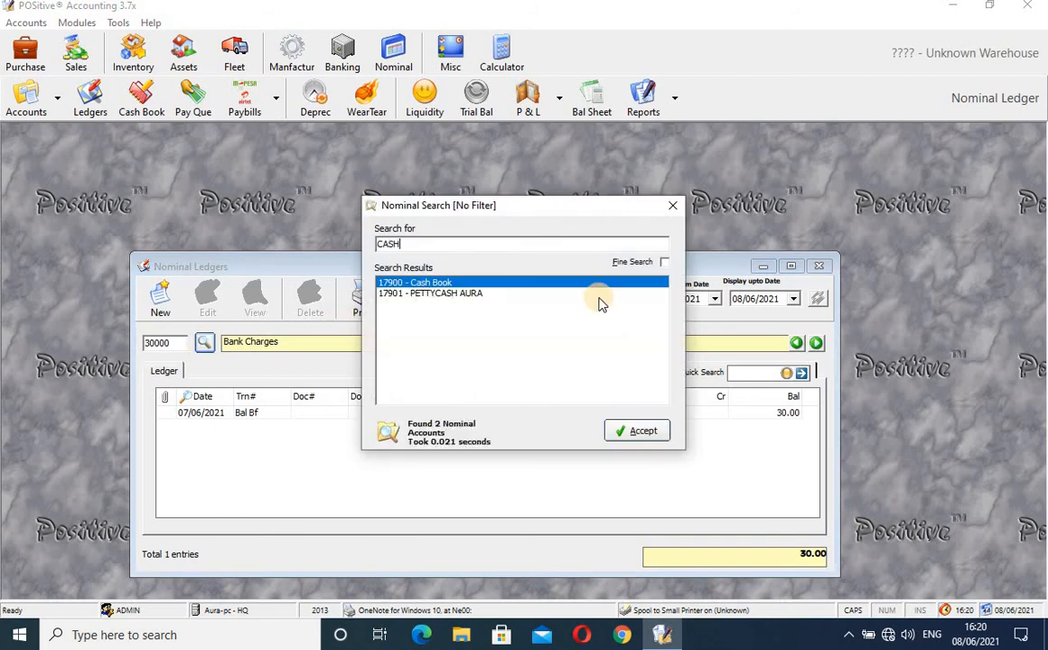
{"action": "left_click", "coordinate": [639, 432]}
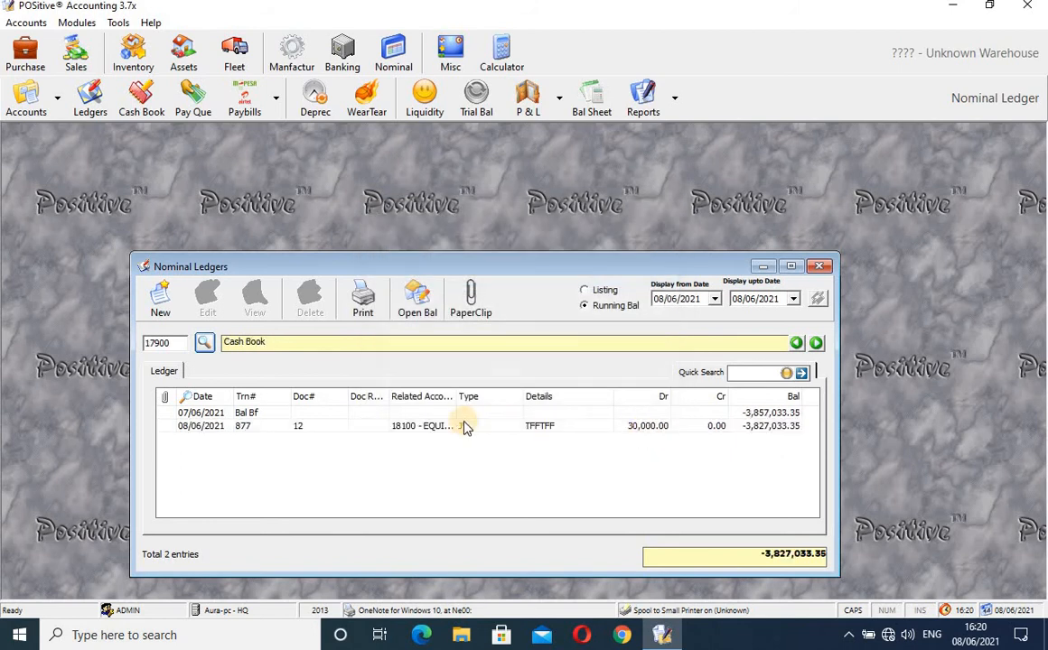
- Inspect the 30,000.00 JV entry's related account and type, then close the Nominal Ledgers window
{"action": "left_click", "coordinate": [650, 430]}
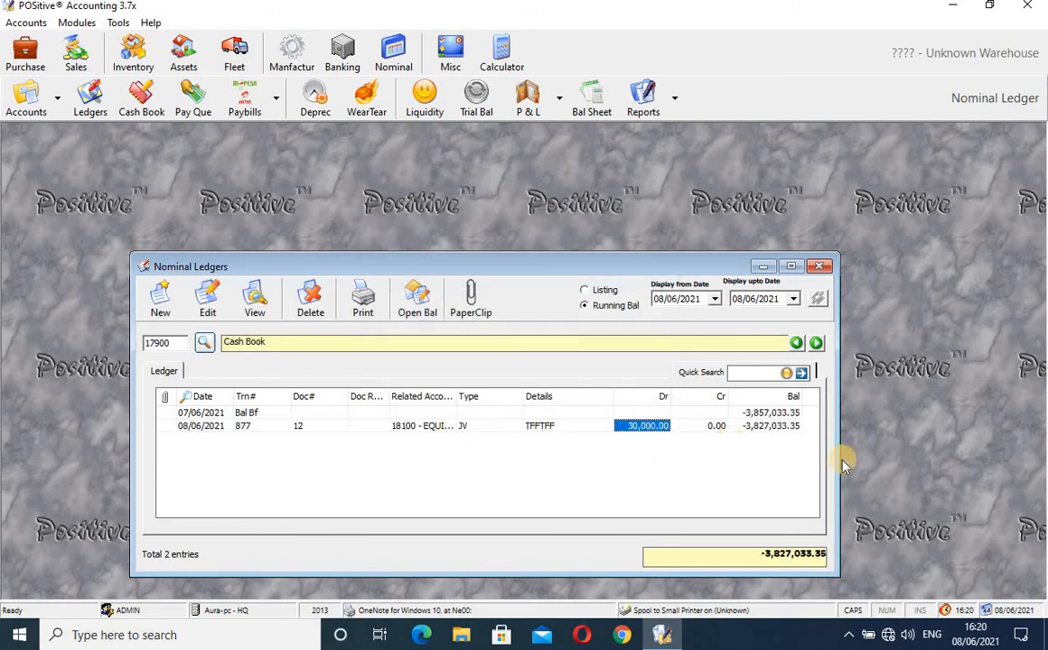
{"action": "left_click_drag", "start_coordinate": [834, 460], "coordinate": [972, 454]}
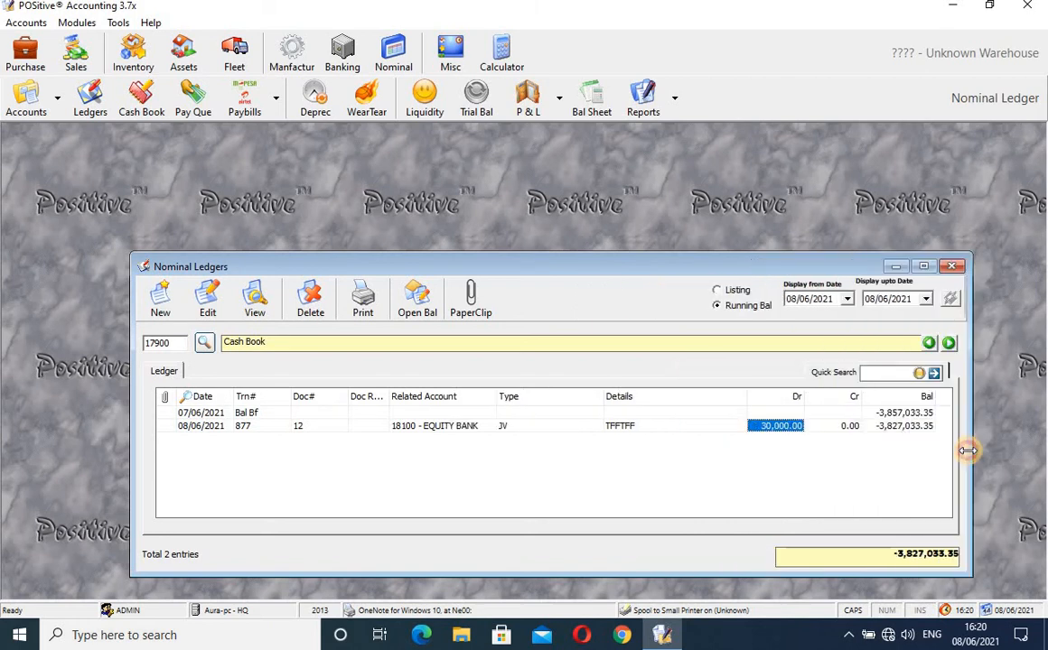
{"action": "left_click", "coordinate": [479, 427]}
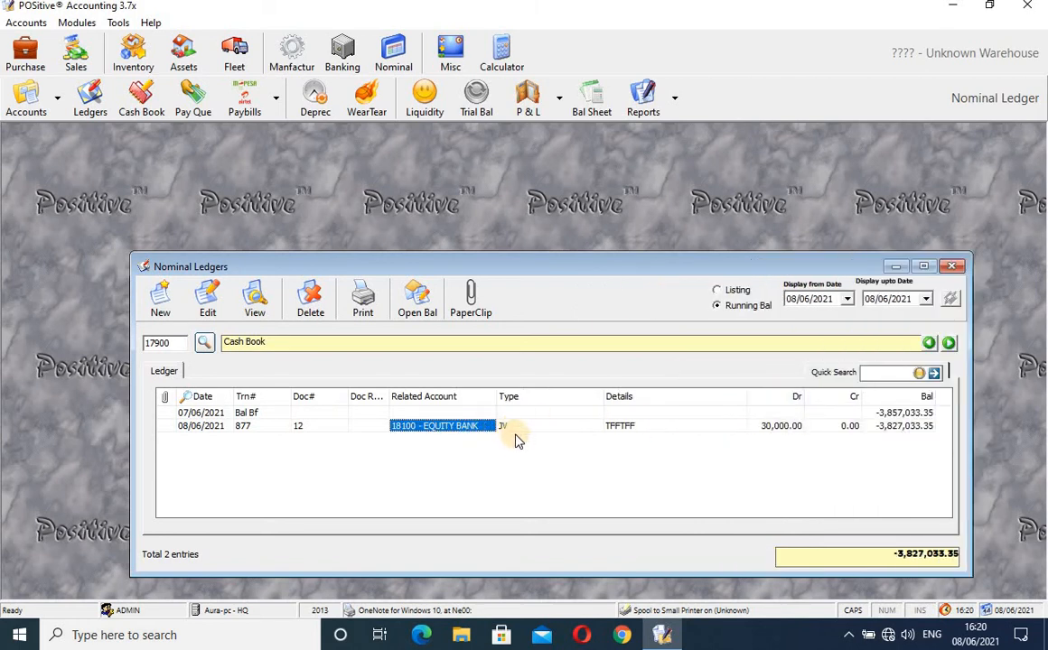
{"action": "left_click", "coordinate": [516, 428]}
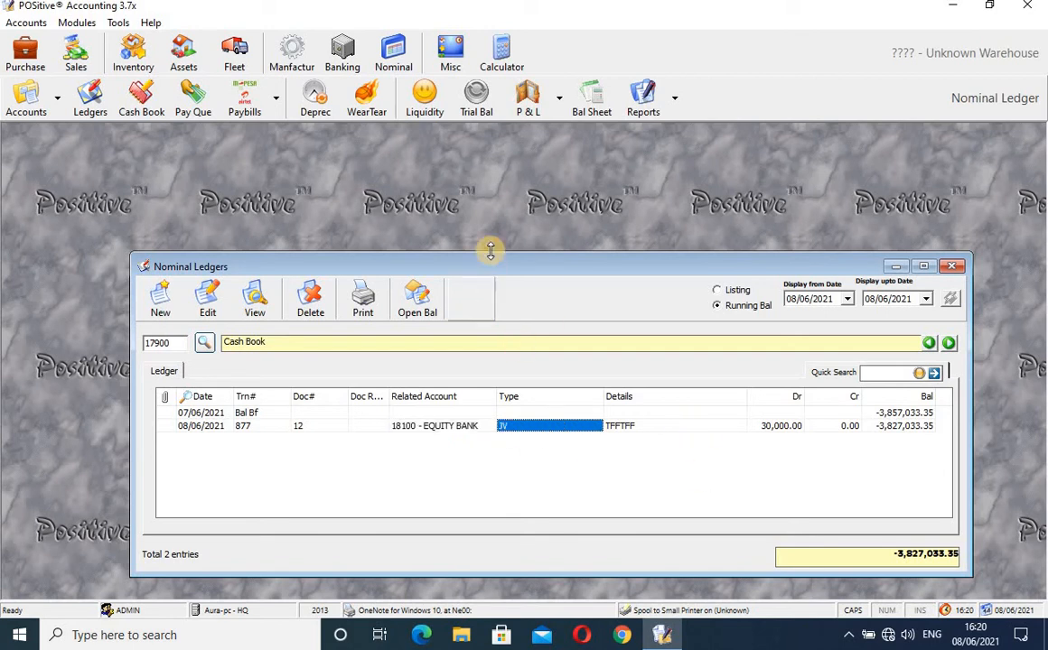
{"action": "left_click_drag", "start_coordinate": [487, 266], "coordinate": [428, 226]}
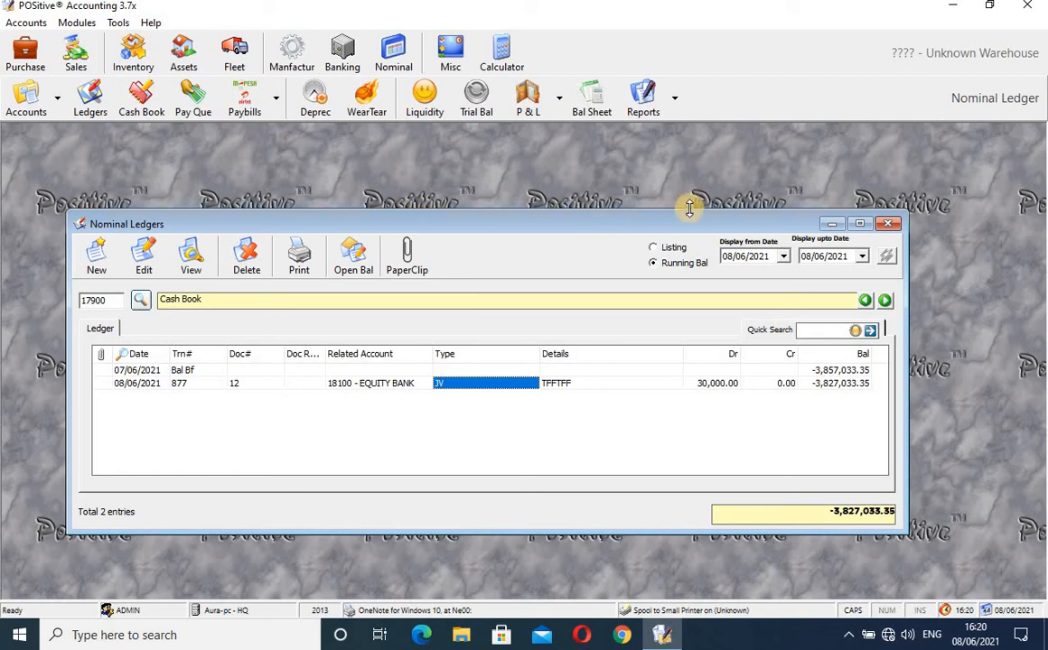
{"action": "left_click", "coordinate": [890, 225]}
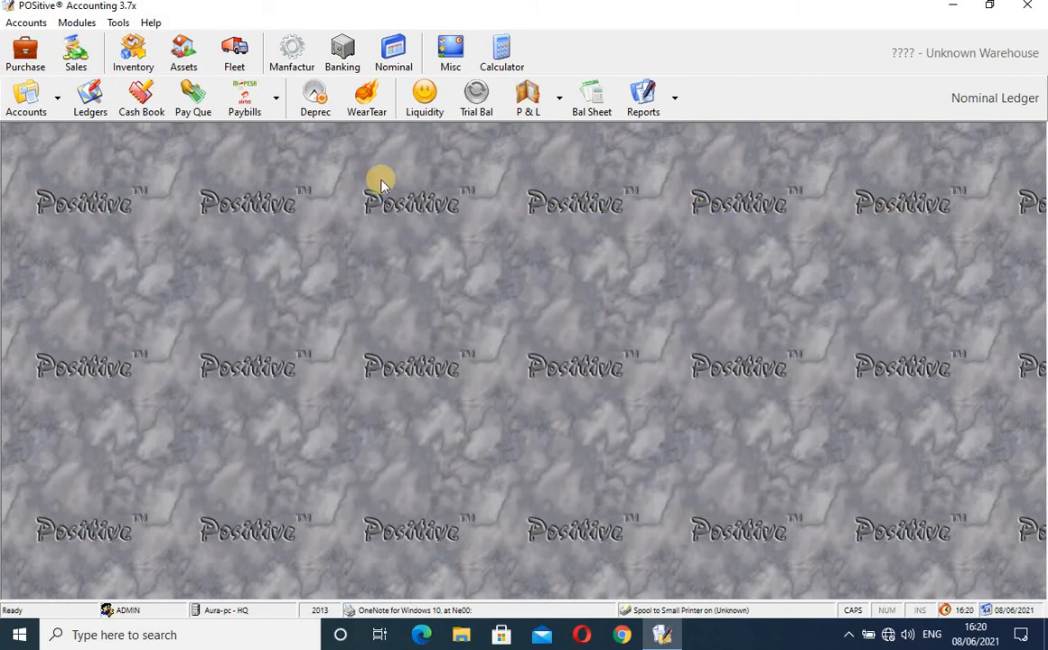
- Show 17900 - Cash Book with running balances, from -3,857,033.35 to -3,827,033.35
{"action": "left_click", "coordinate": [155, 101]}
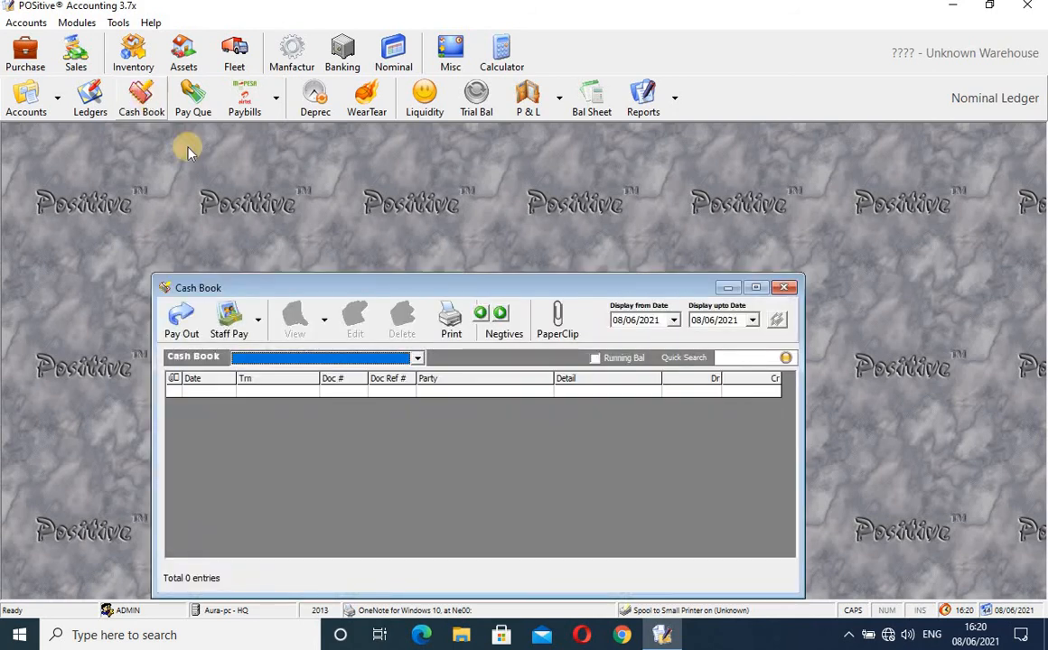
{"action": "left_click", "coordinate": [419, 358]}
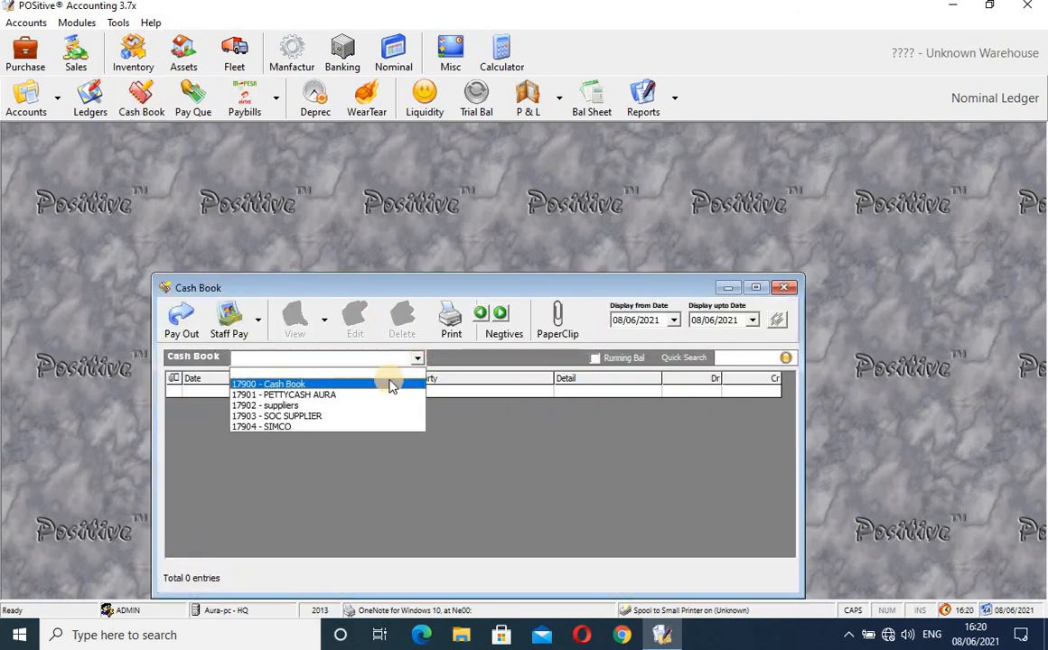
{"action": "left_click", "coordinate": [387, 379]}
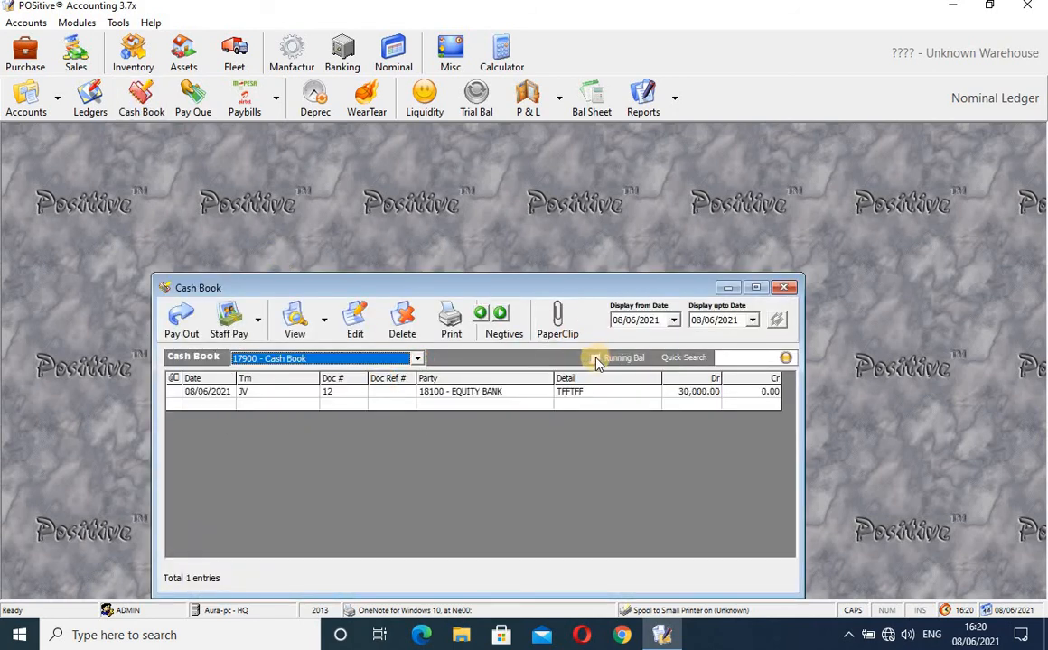
{"action": "left_click", "coordinate": [594, 358]}
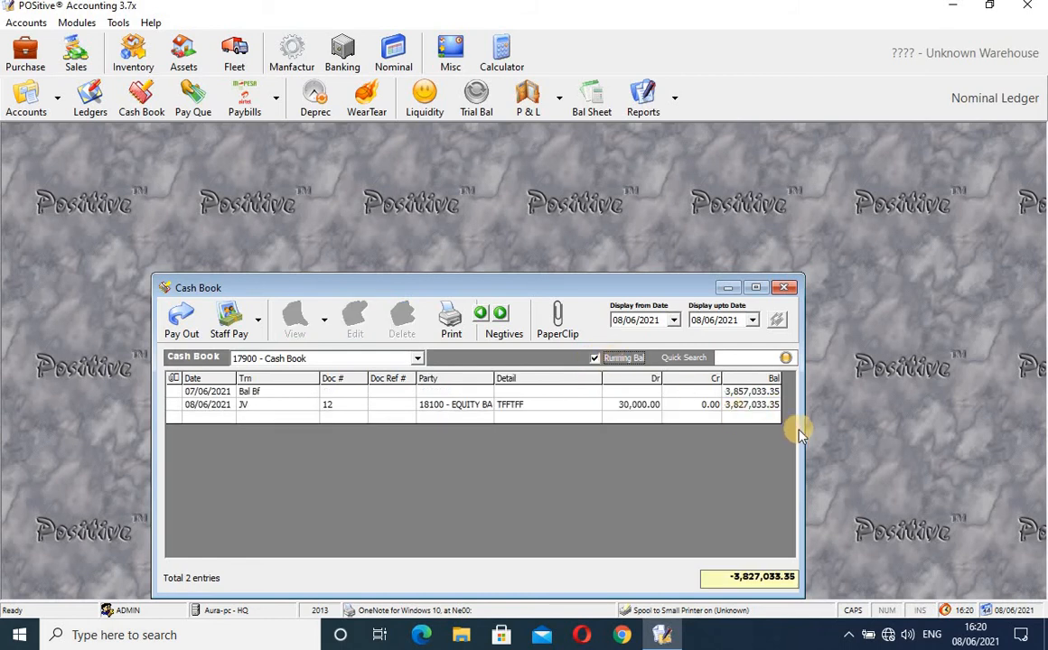
{"action": "left_click_drag", "start_coordinate": [802, 429], "coordinate": [835, 435]}
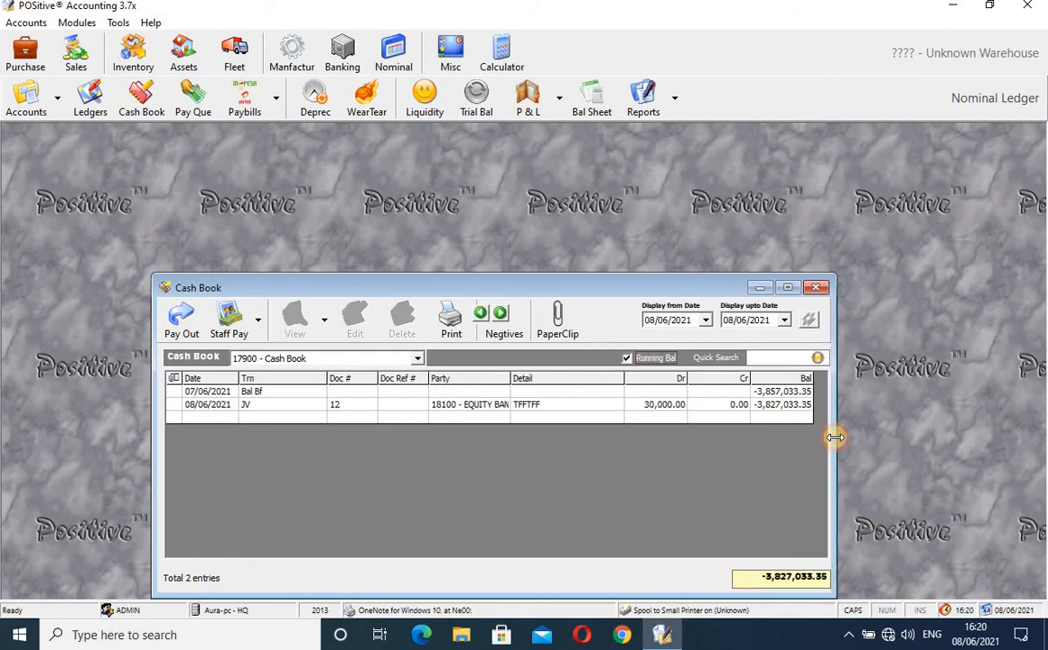
- Start a cash payout charged to nominal account 27500 - Vehicle Running Expenses
{"action": "left_click", "coordinate": [182, 323]}
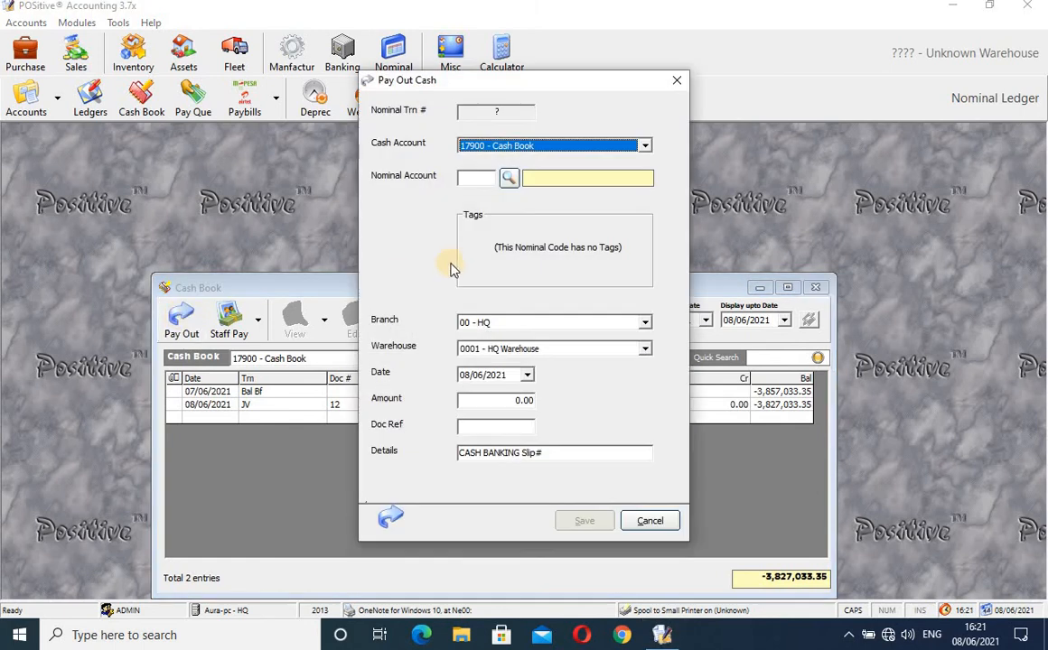
{"action": "left_click", "coordinate": [511, 180]}
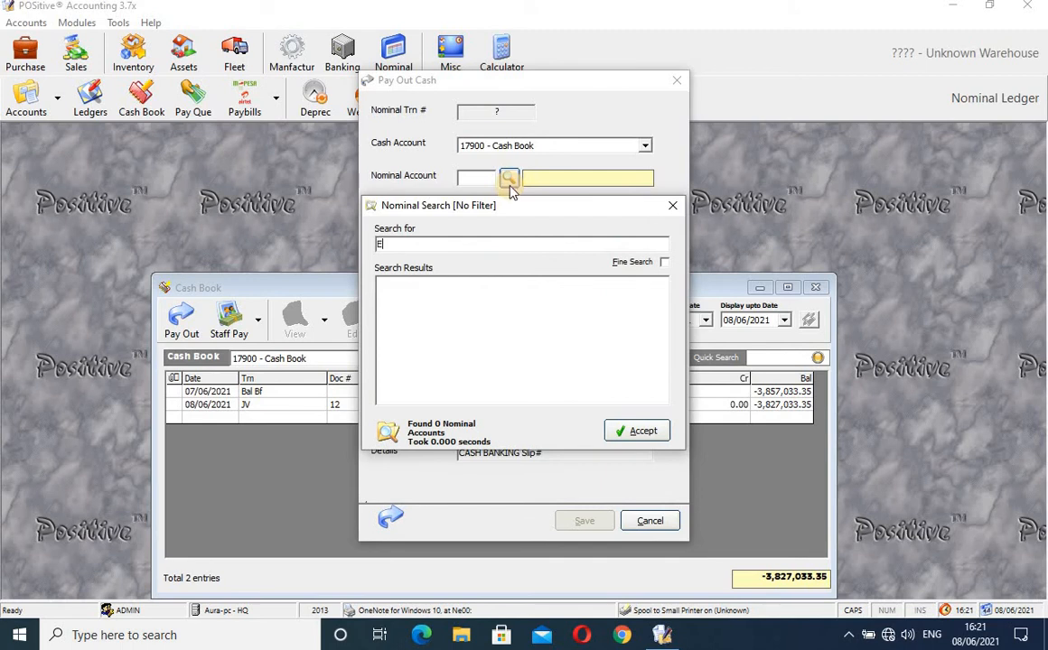
{"action": "type", "text": "EXPE"}
{"action": "key", "text": "Return"}
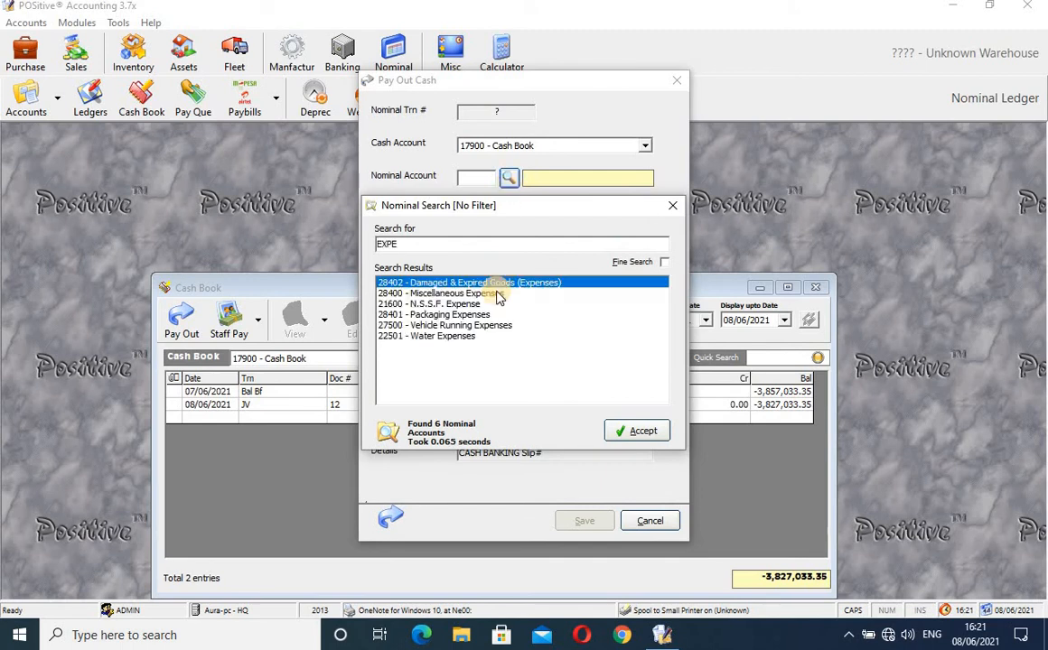
{"action": "left_click", "coordinate": [465, 327]}
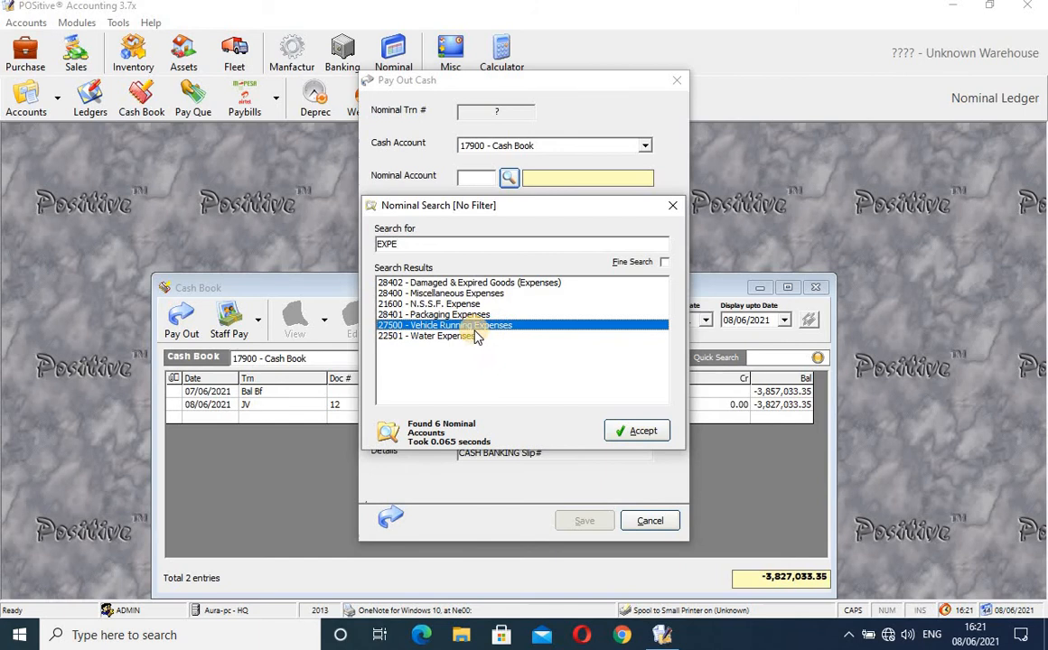
{"action": "left_click", "coordinate": [641, 433]}
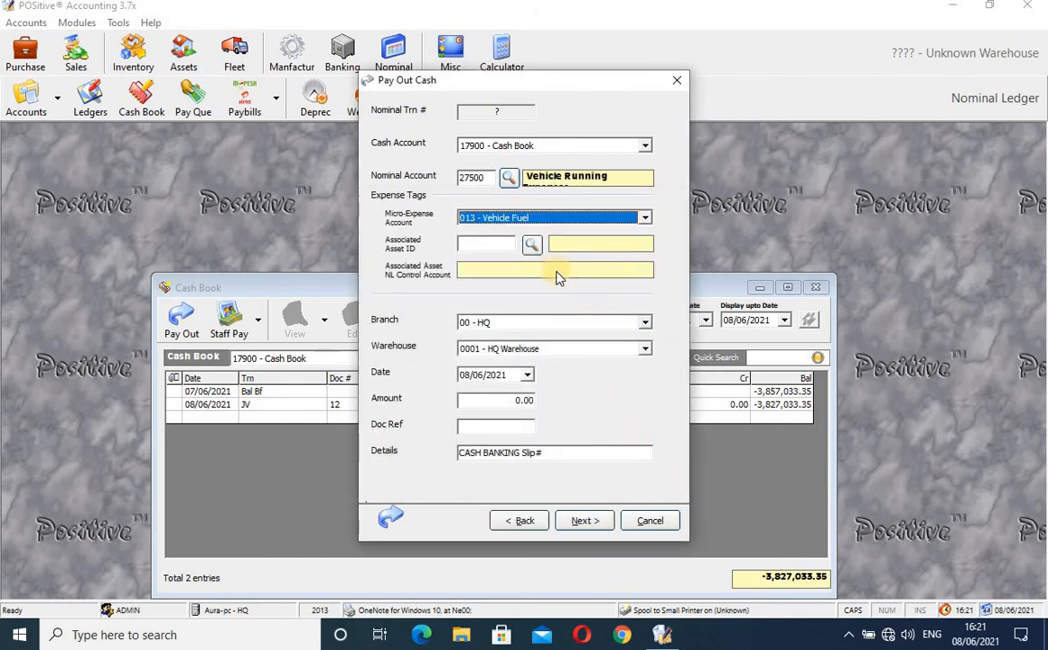
- Set the payout's associated asset to KAH 123M
{"action": "left_click", "coordinate": [483, 244]}
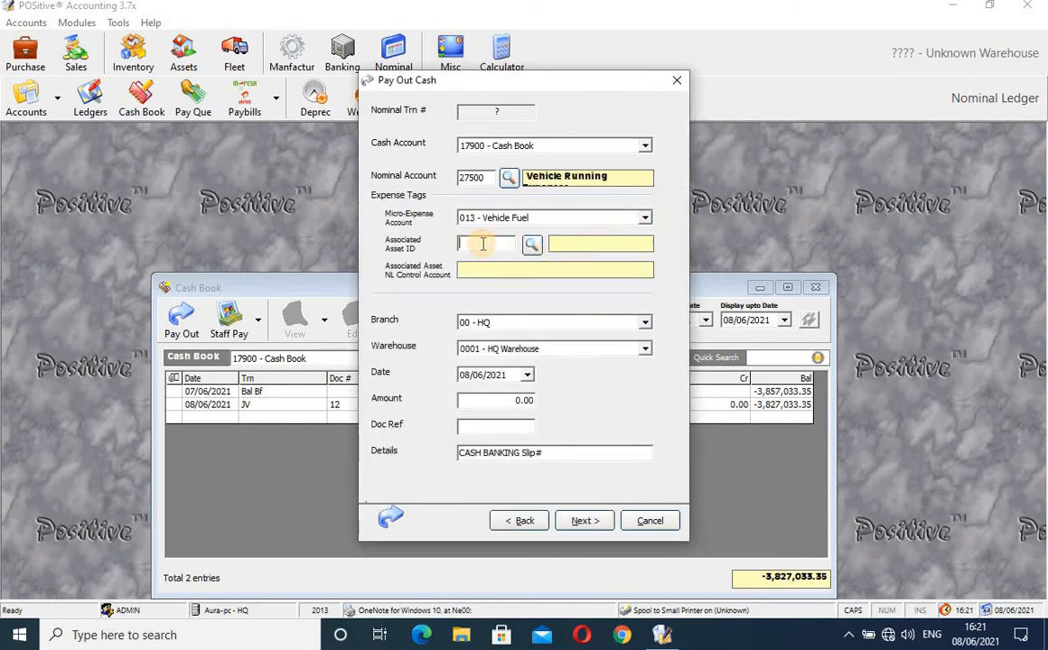
{"action": "left_click", "coordinate": [532, 244]}
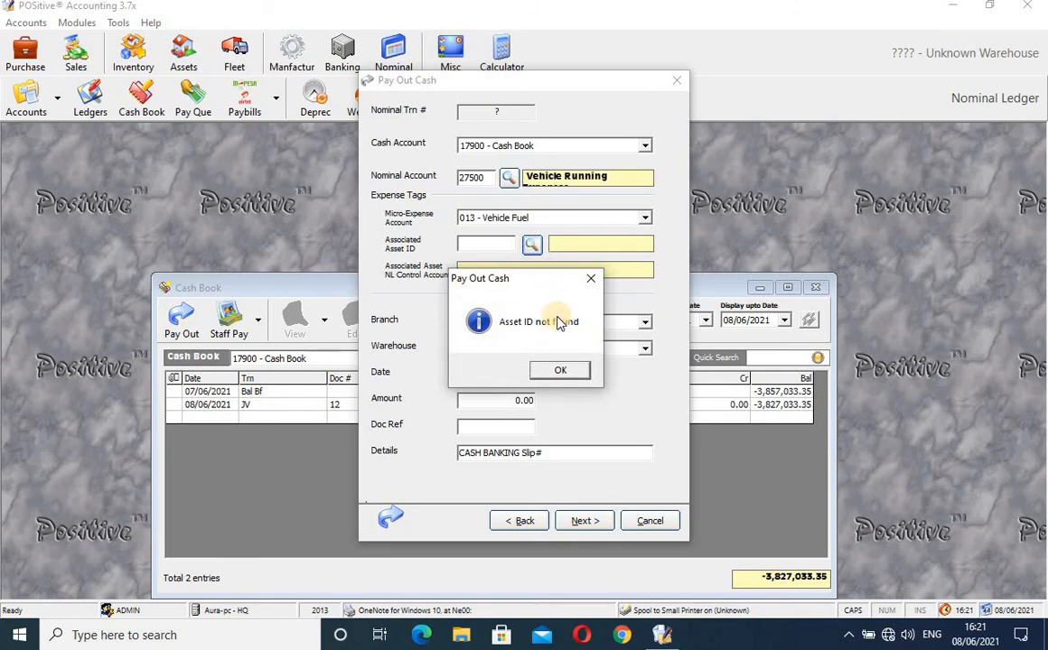
{"action": "left_click", "coordinate": [575, 375]}
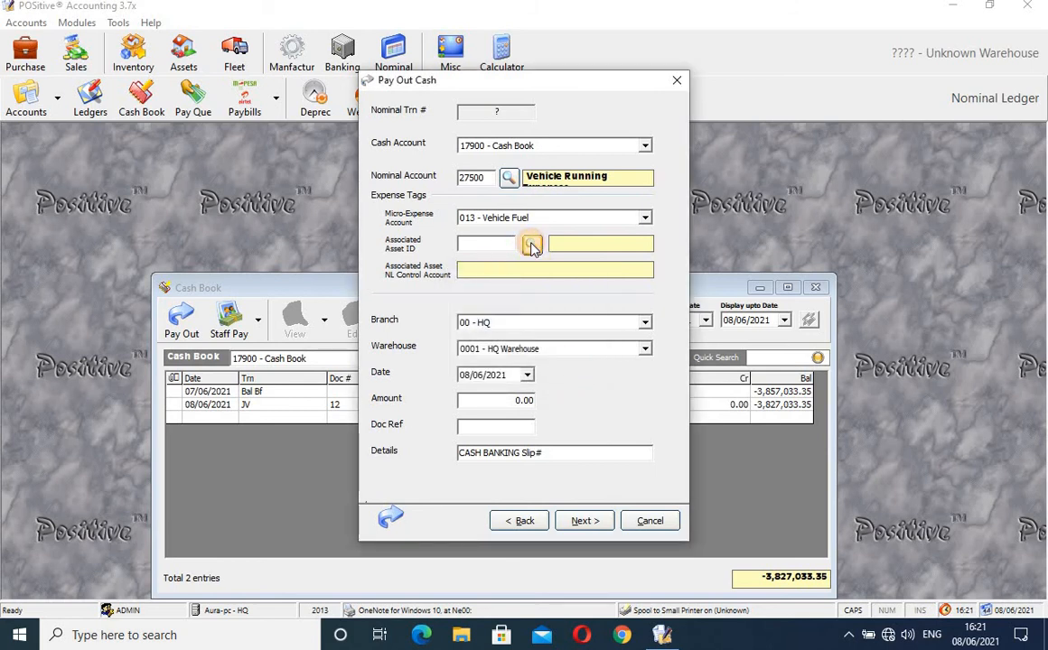
{"action": "left_click", "coordinate": [532, 245]}
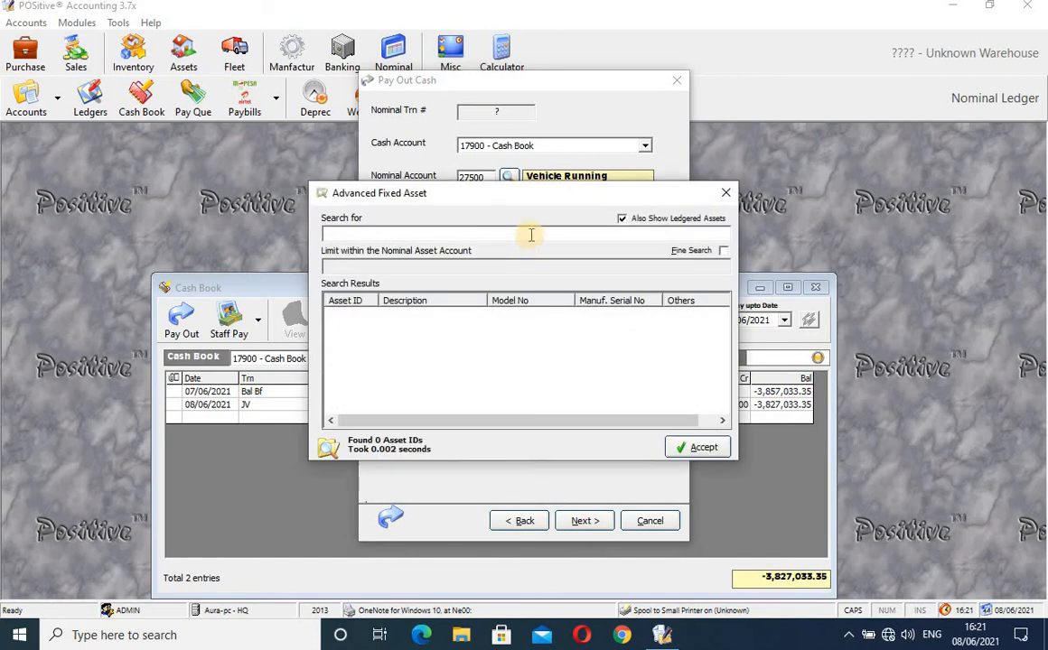
{"action": "left_click", "coordinate": [531, 235]}
{"action": "type", "text": "KAH"}
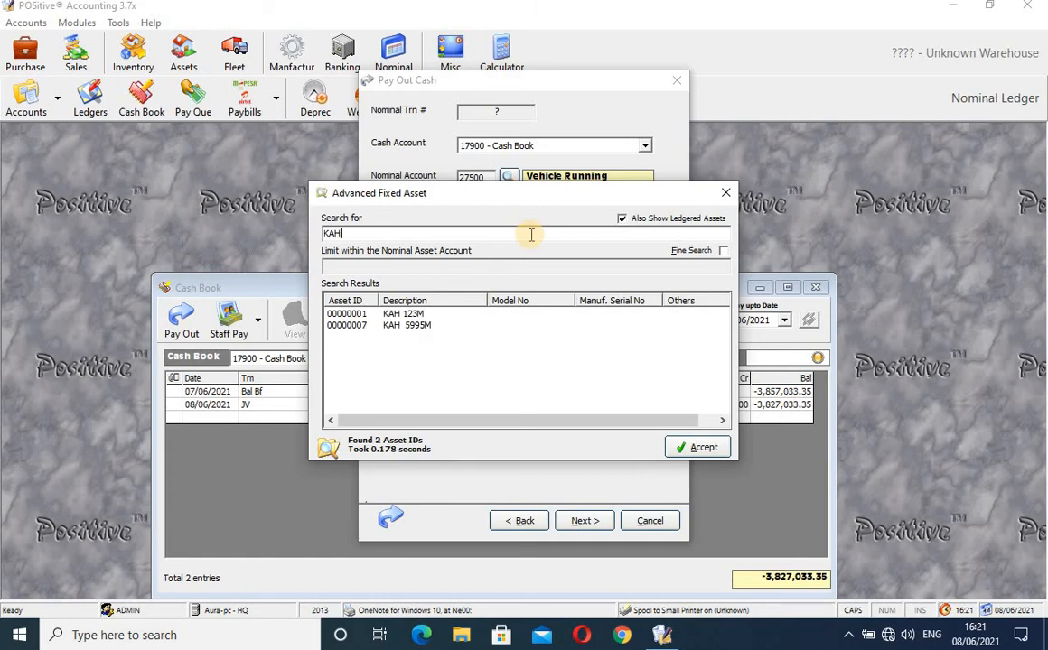
{"action": "left_click", "coordinate": [420, 313]}
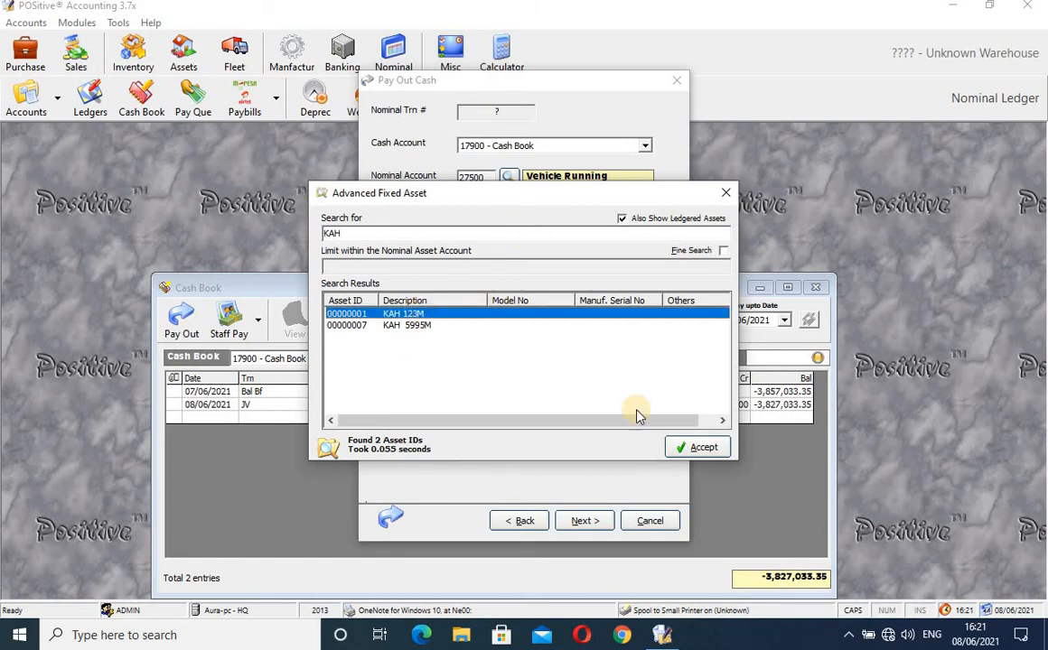
{"action": "left_click", "coordinate": [696, 446]}
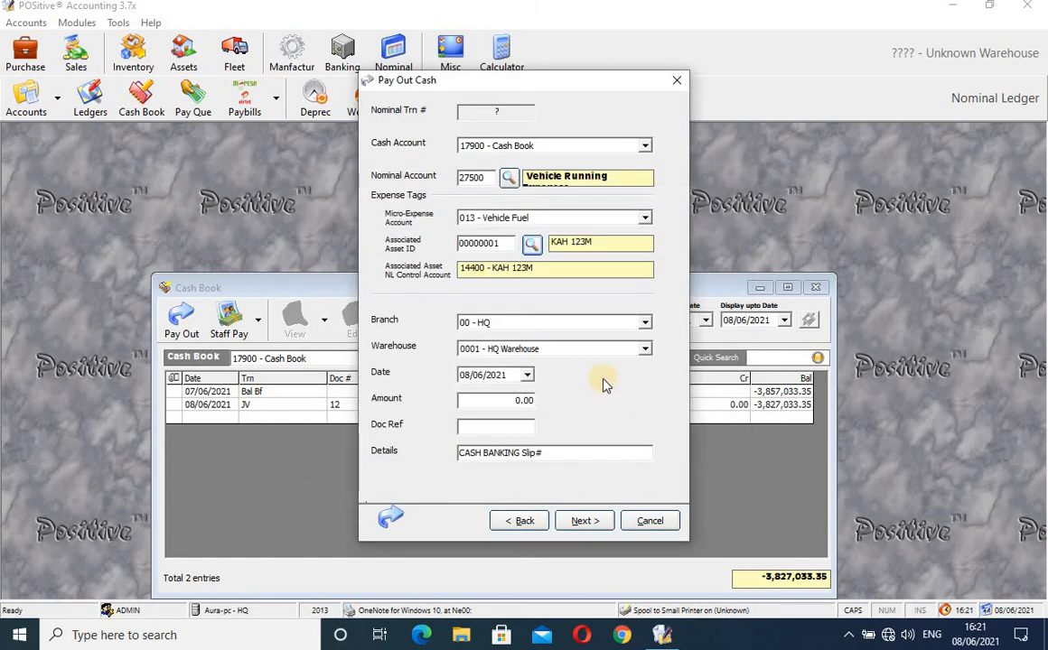
- Enter amount 3,000.00 and a document reference, allocate to HQ, and save the payout
{"action": "left_click", "coordinate": [520, 399]}
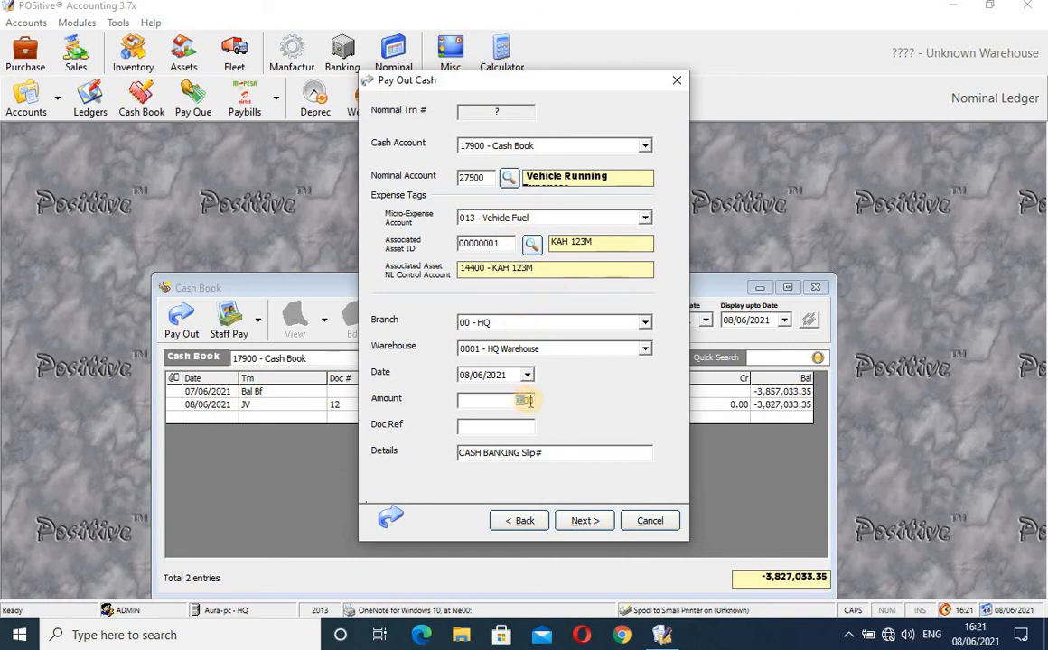
{"action": "left_click_drag", "start_coordinate": [532, 401], "coordinate": [494, 403]}
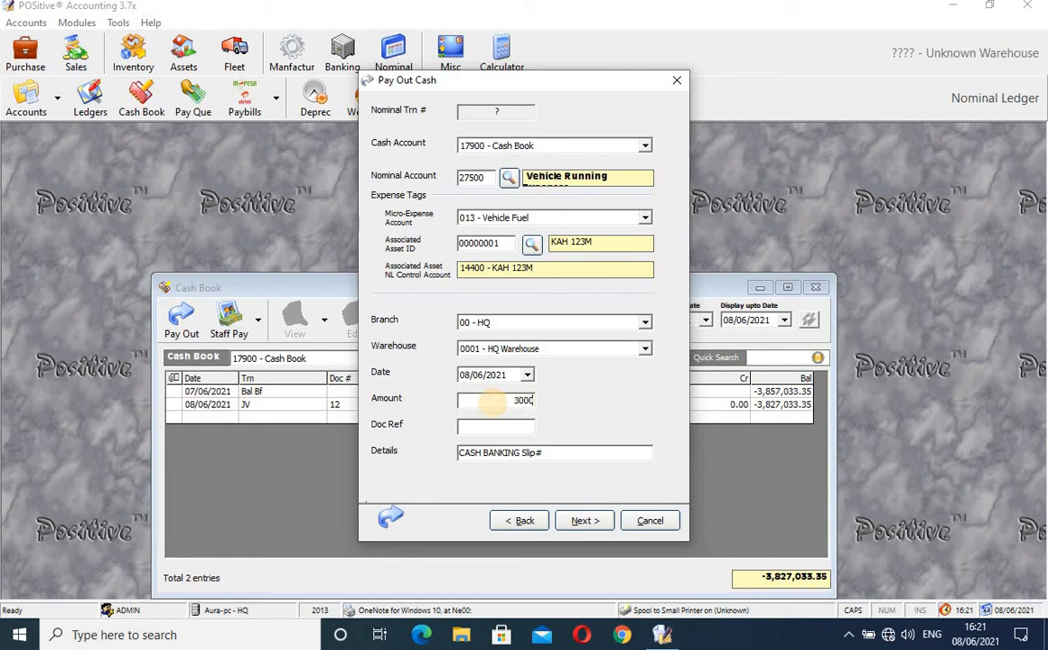
{"action": "left_click", "coordinate": [483, 426]}
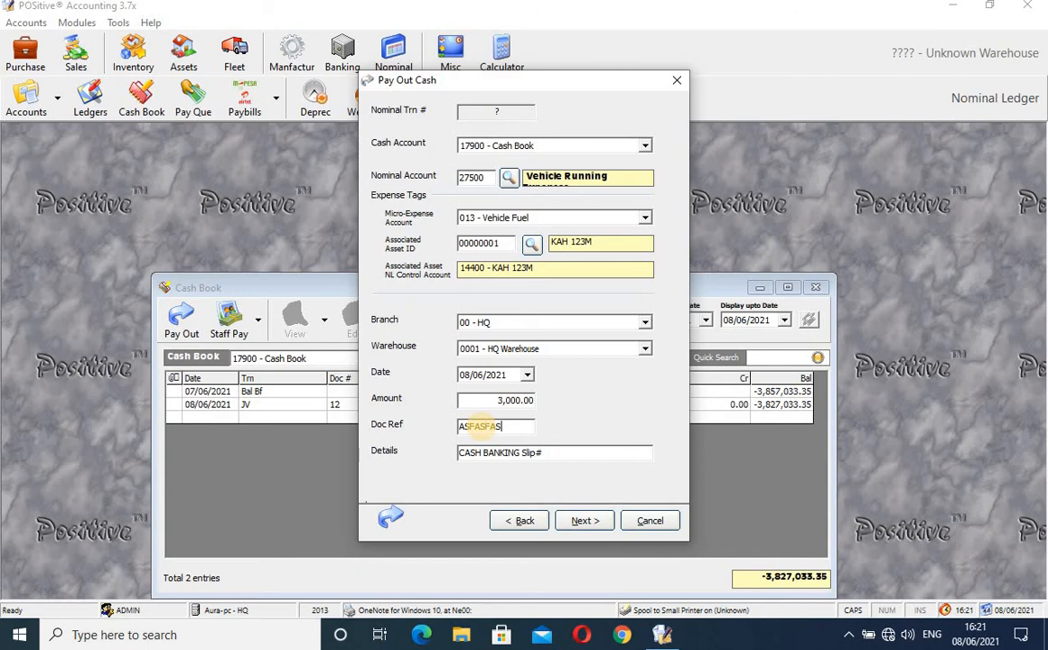
{"action": "left_click", "coordinate": [589, 523]}
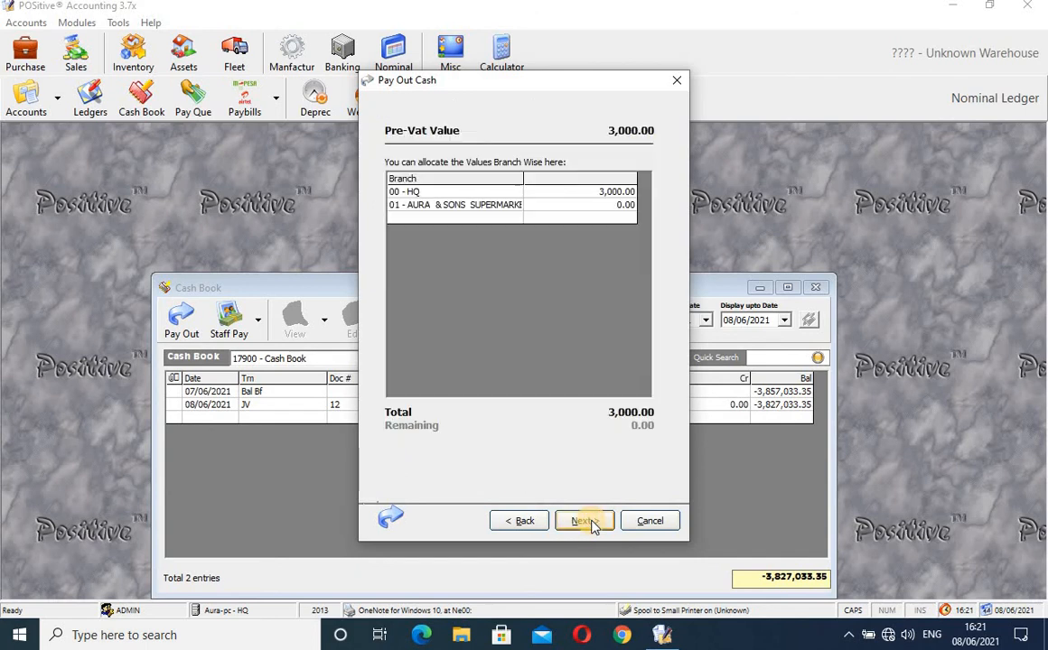
{"action": "left_click", "coordinate": [586, 522]}
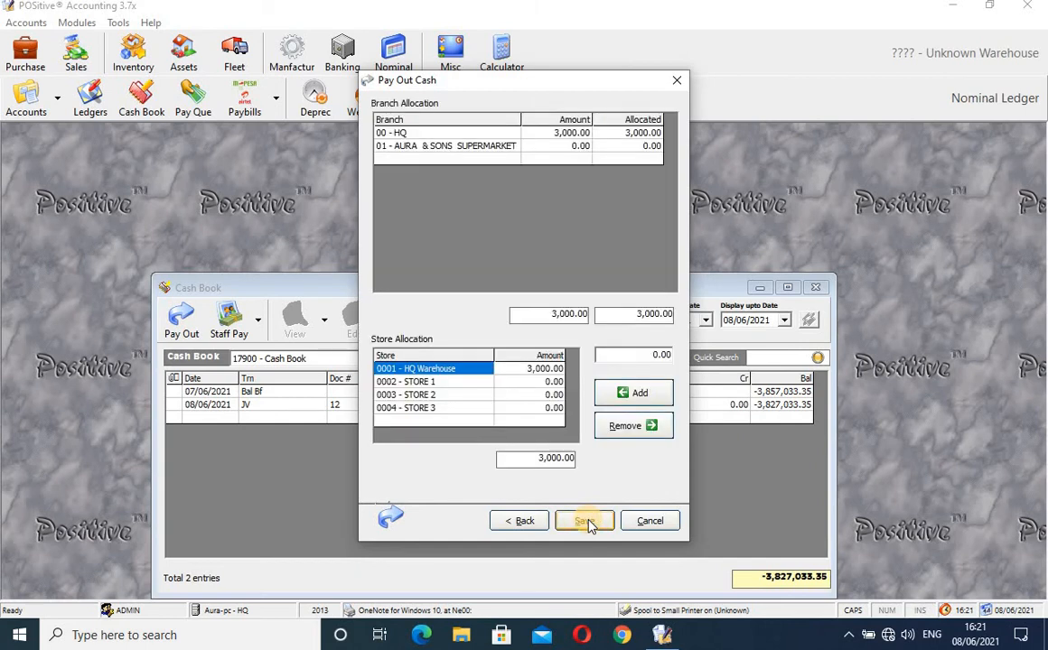
{"action": "left_click", "coordinate": [586, 522]}
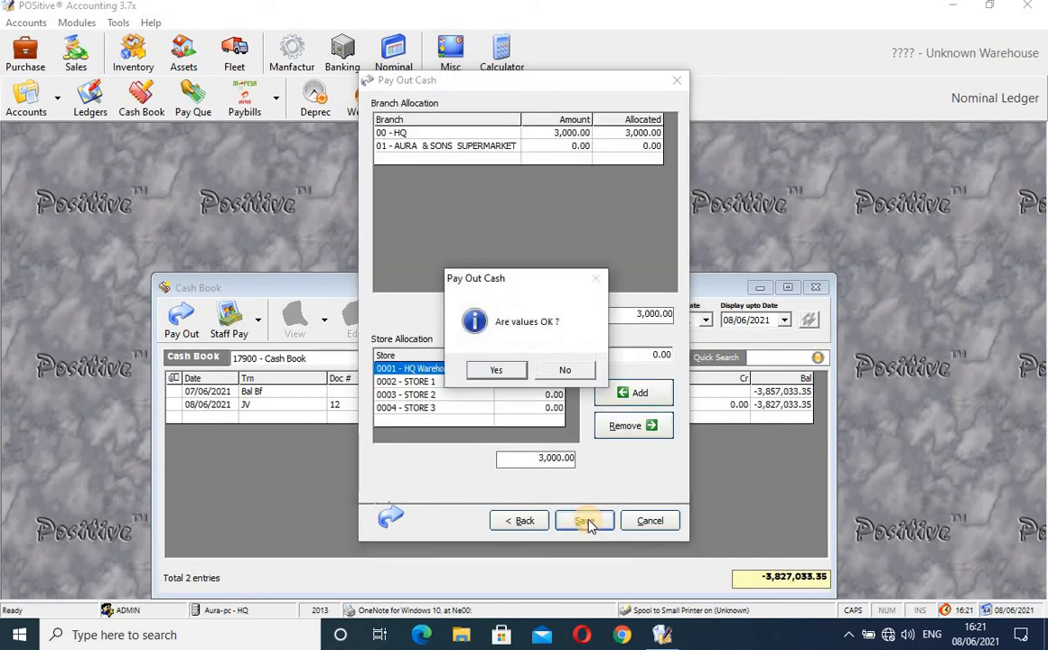
{"action": "left_click", "coordinate": [512, 371]}
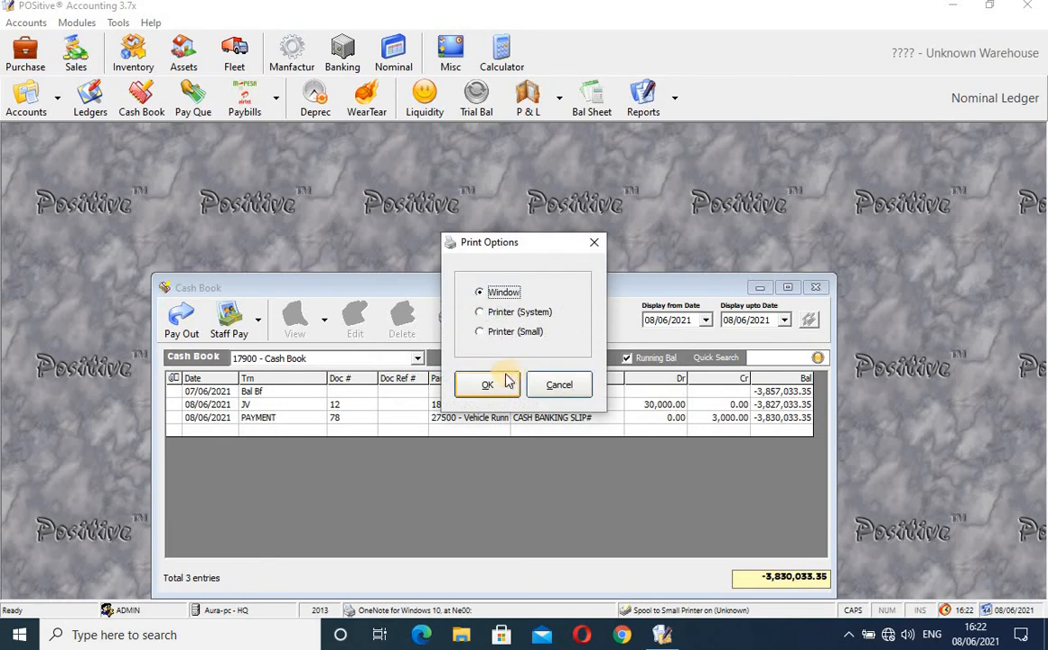
- Preview the payment voucher in a window, close it, then cancel a second cash payout
{"action": "left_click", "coordinate": [491, 386]}
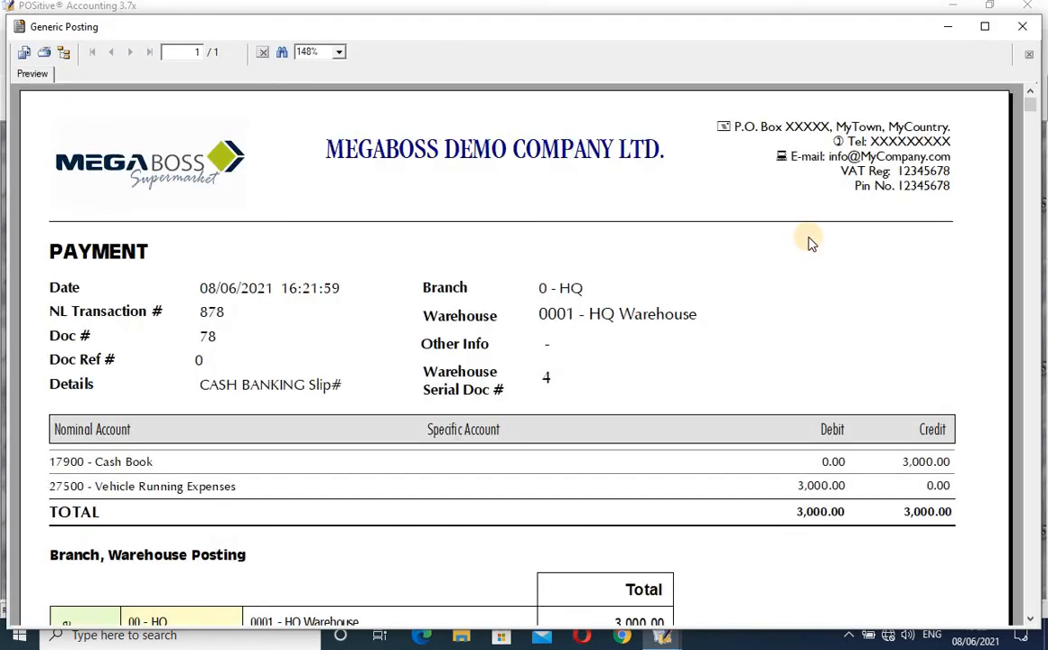
{"action": "left_click", "coordinate": [1028, 15]}
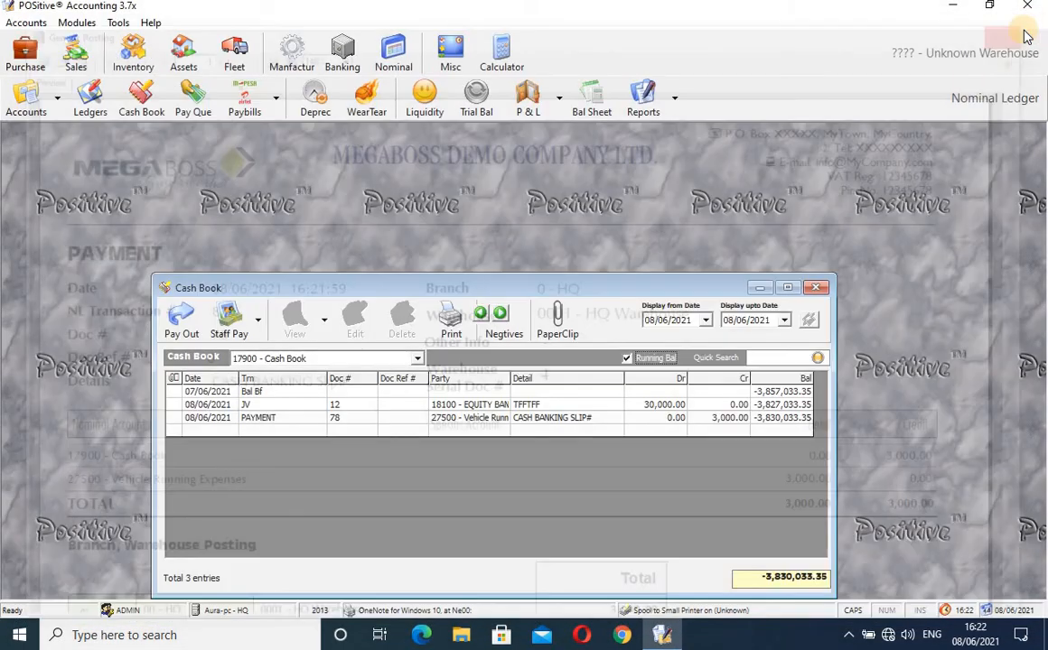
{"action": "left_click", "coordinate": [181, 318]}
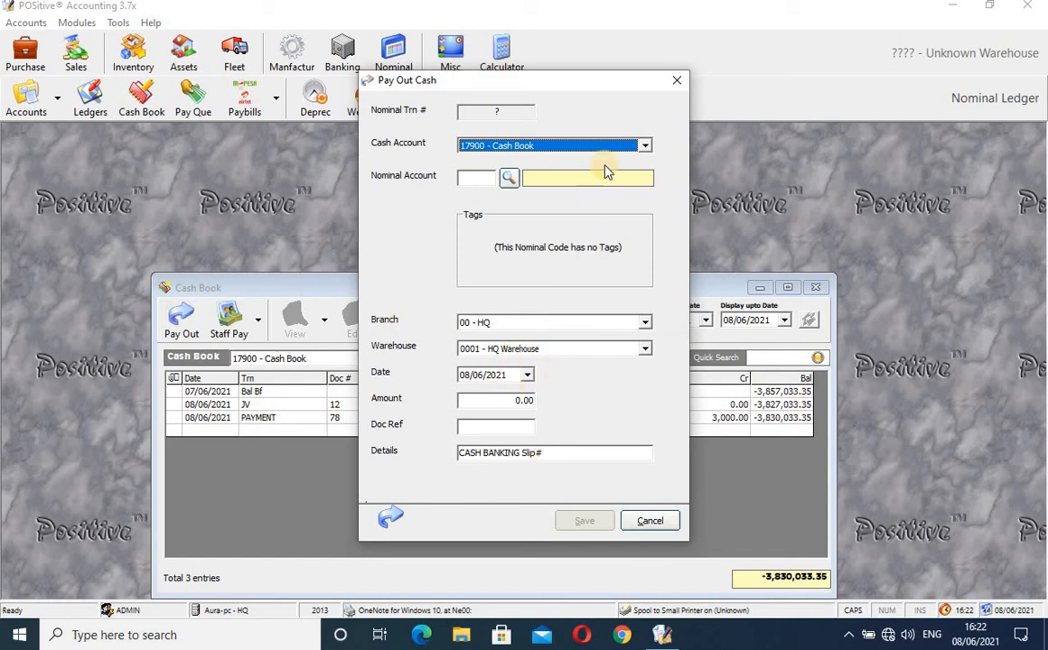
{"action": "left_click", "coordinate": [677, 84]}
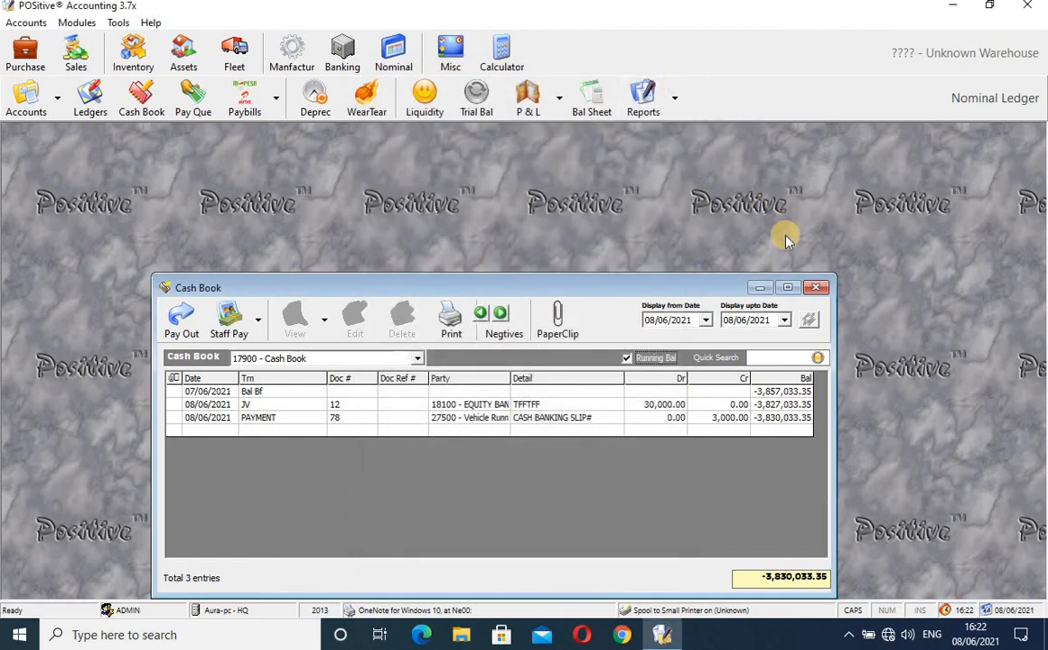
- Start a new payment instruction from the queue with ARMSTRONG SUPPLIERS as supplier
{"action": "left_click", "coordinate": [817, 289]}
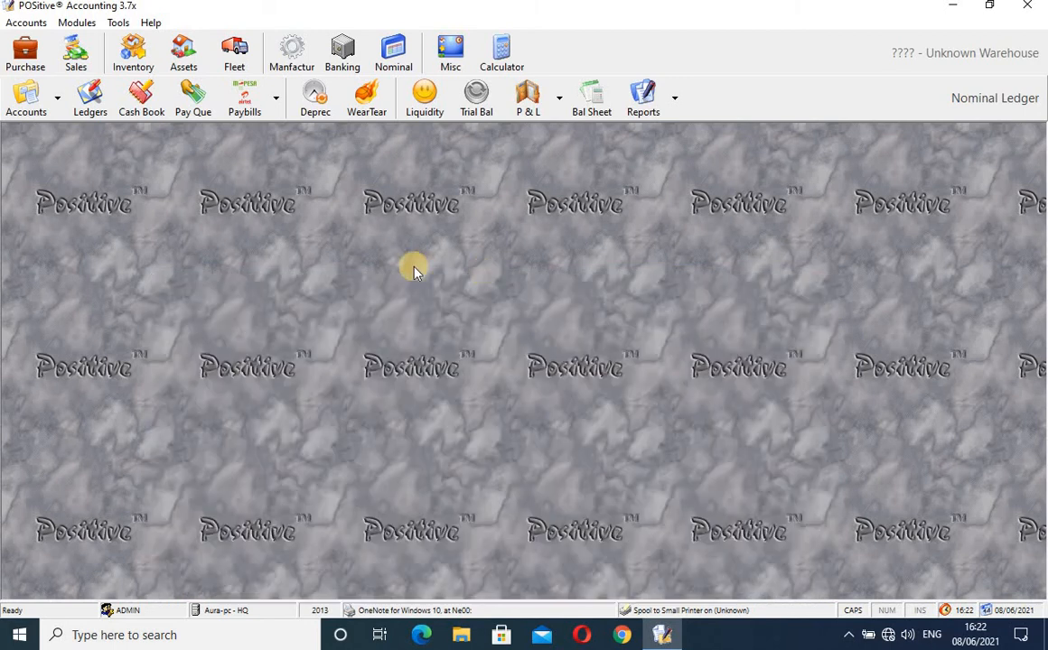
{"action": "left_click", "coordinate": [191, 107]}
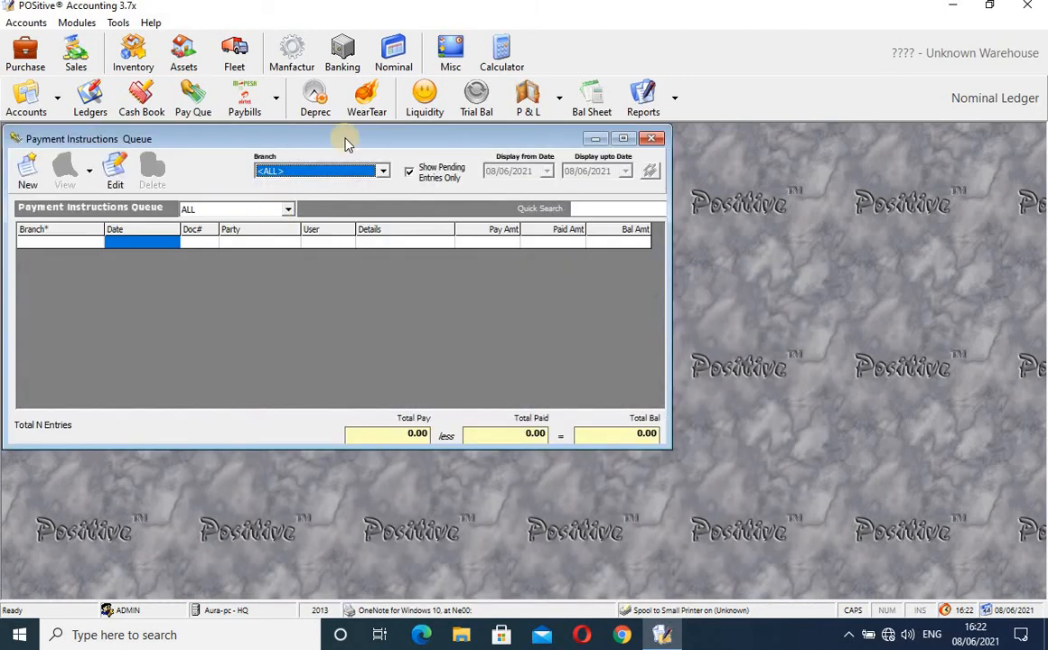
{"action": "left_click_drag", "start_coordinate": [364, 138], "coordinate": [538, 161]}
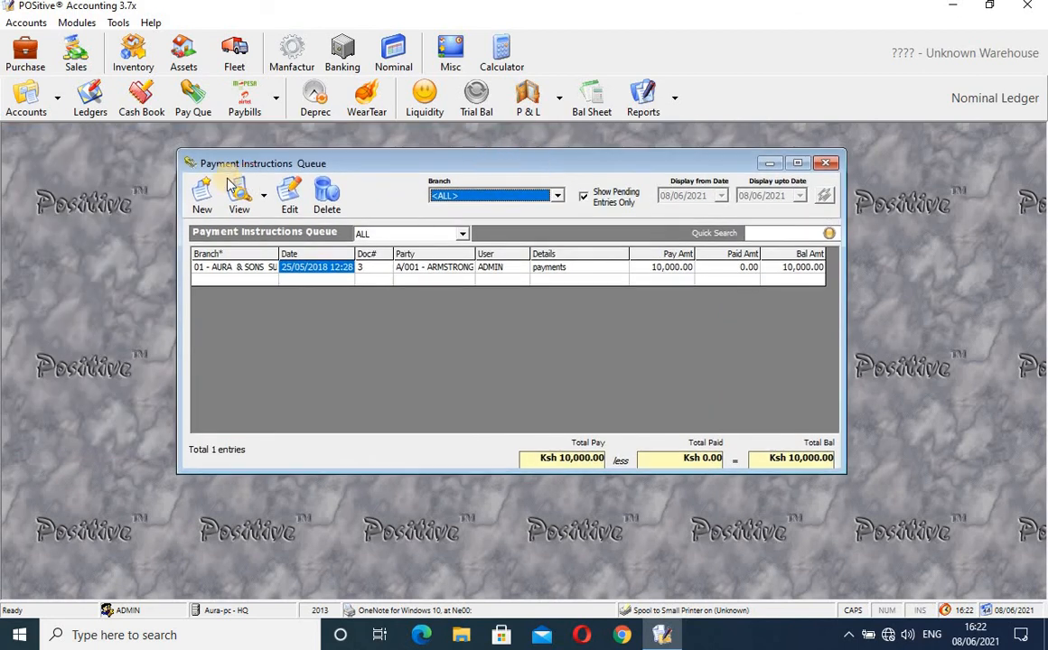
{"action": "left_click", "coordinate": [205, 195]}
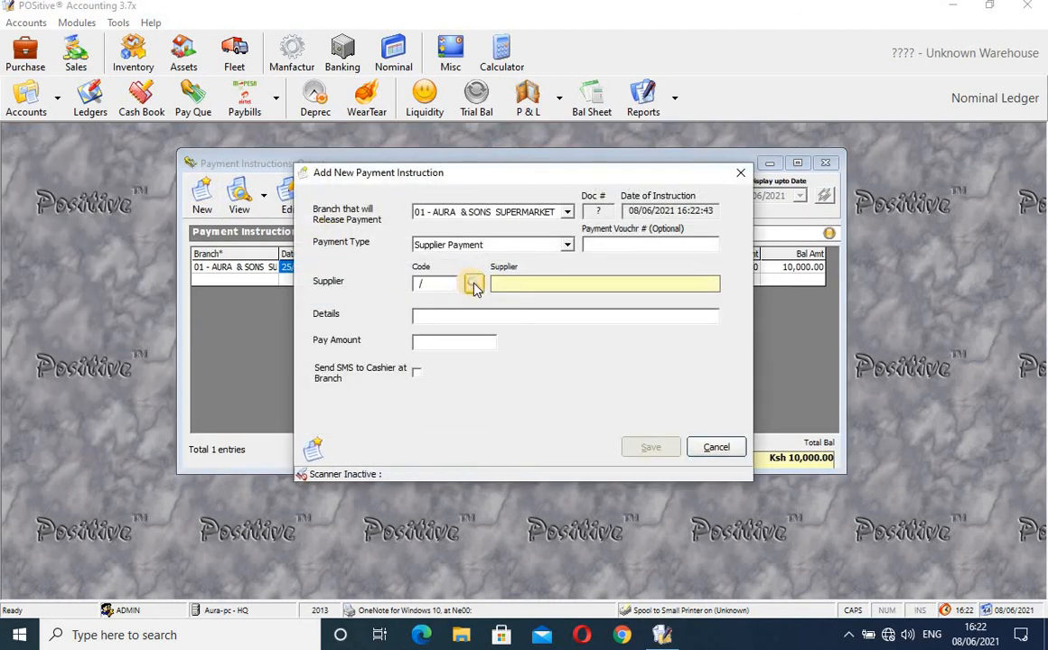
{"action": "left_click", "coordinate": [470, 284]}
{"action": "type", "text": "AR"}
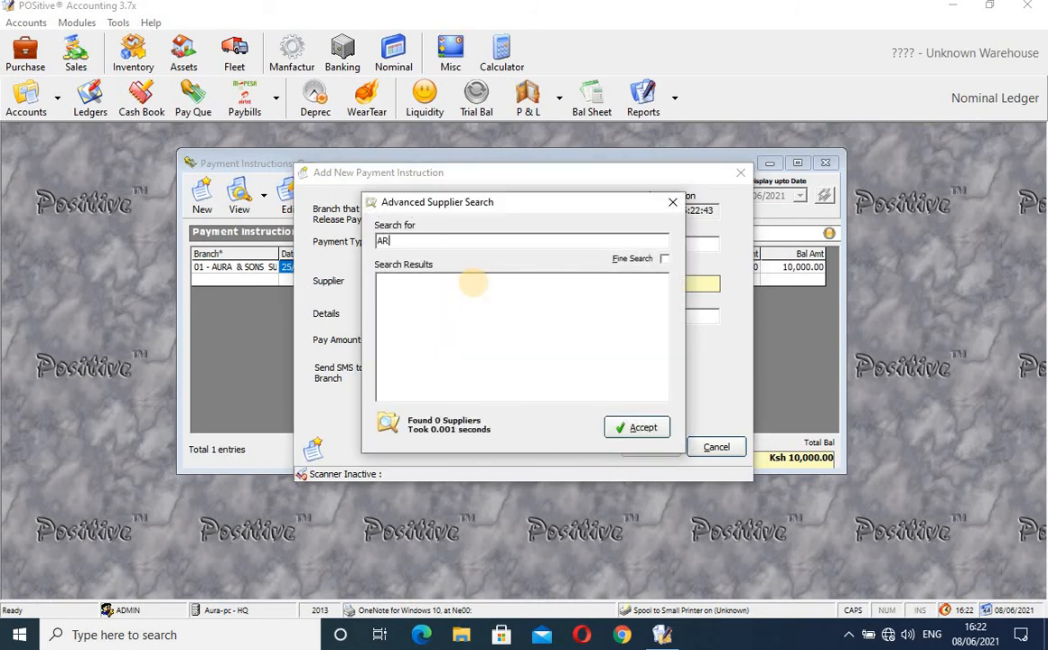
{"action": "type", "text": "MSTRONG"}
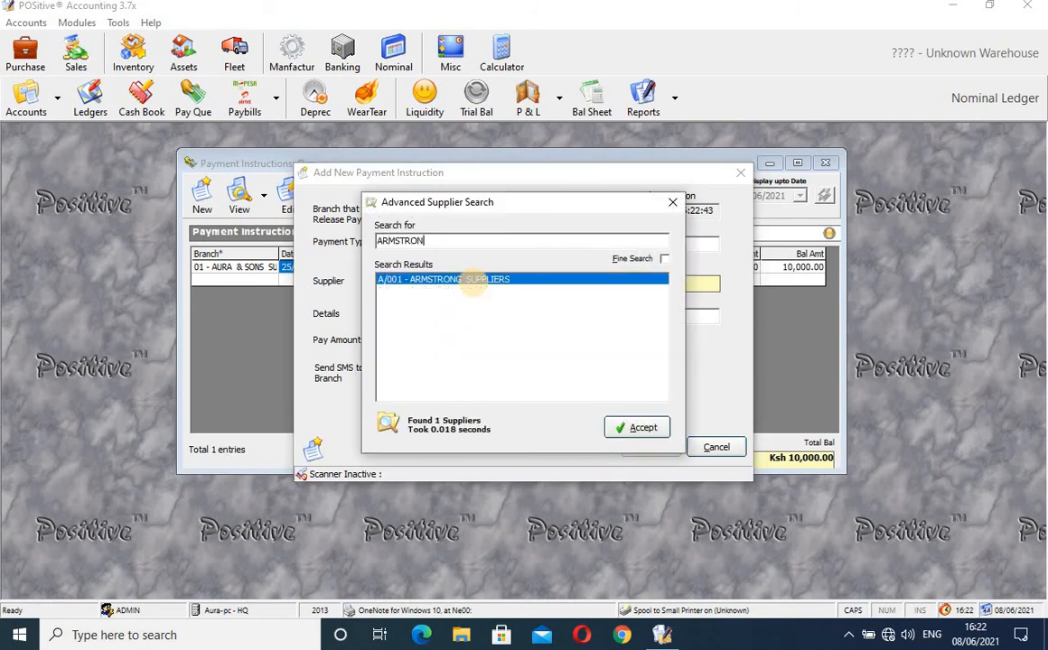
{"action": "left_click", "coordinate": [635, 428]}
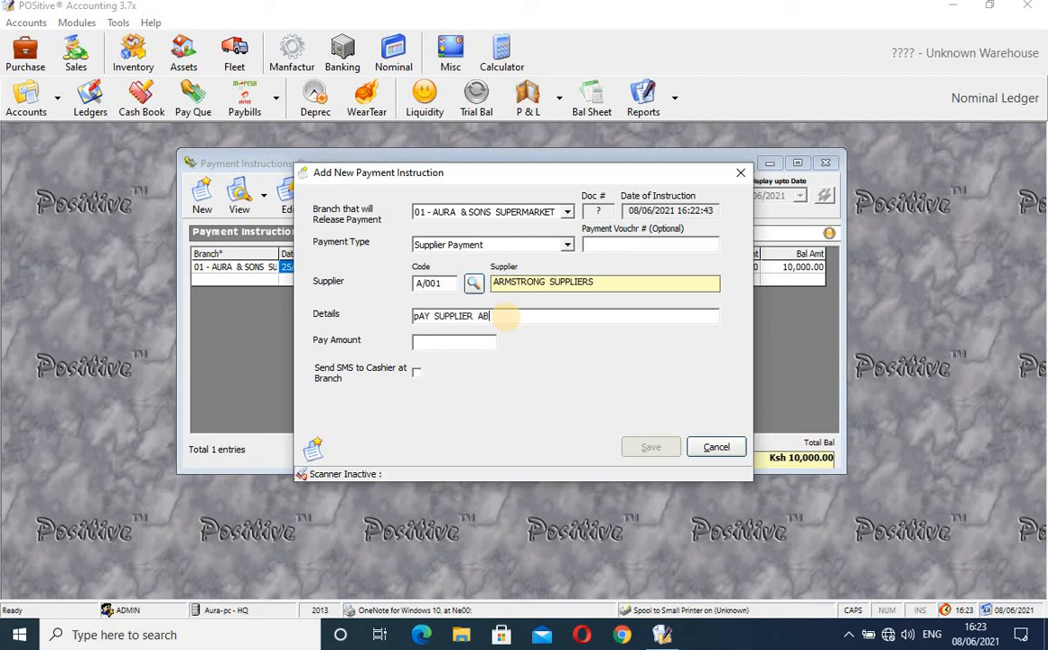
- Enter a 2,000.00 amount, enable SMS notice to the branch cashier, and save
{"action": "left_click", "coordinate": [461, 341]}
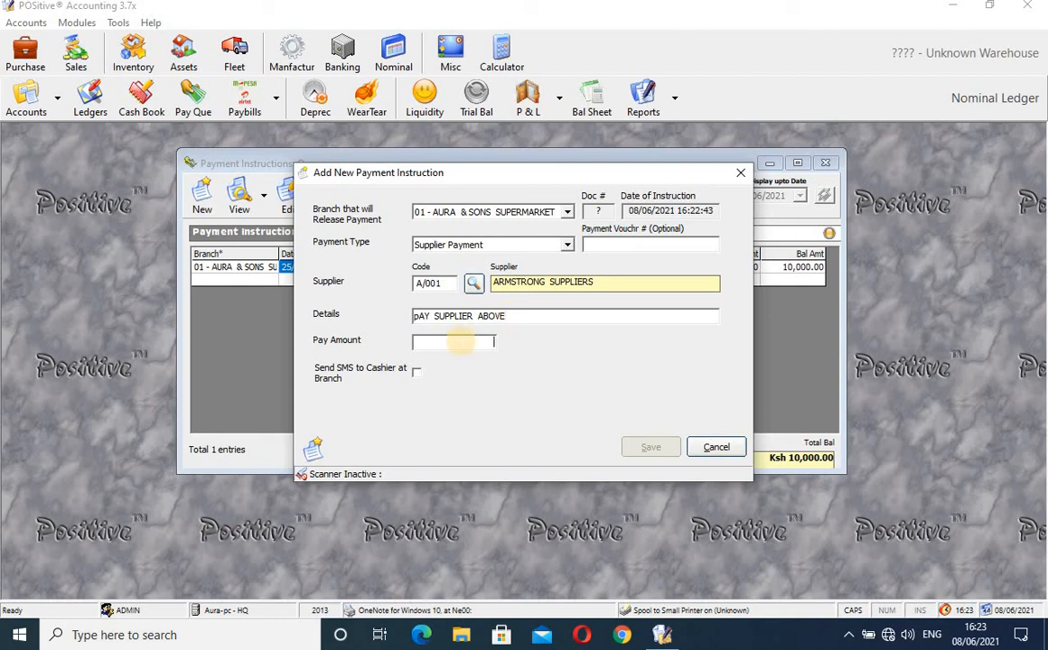
{"action": "type", "text": "20"}
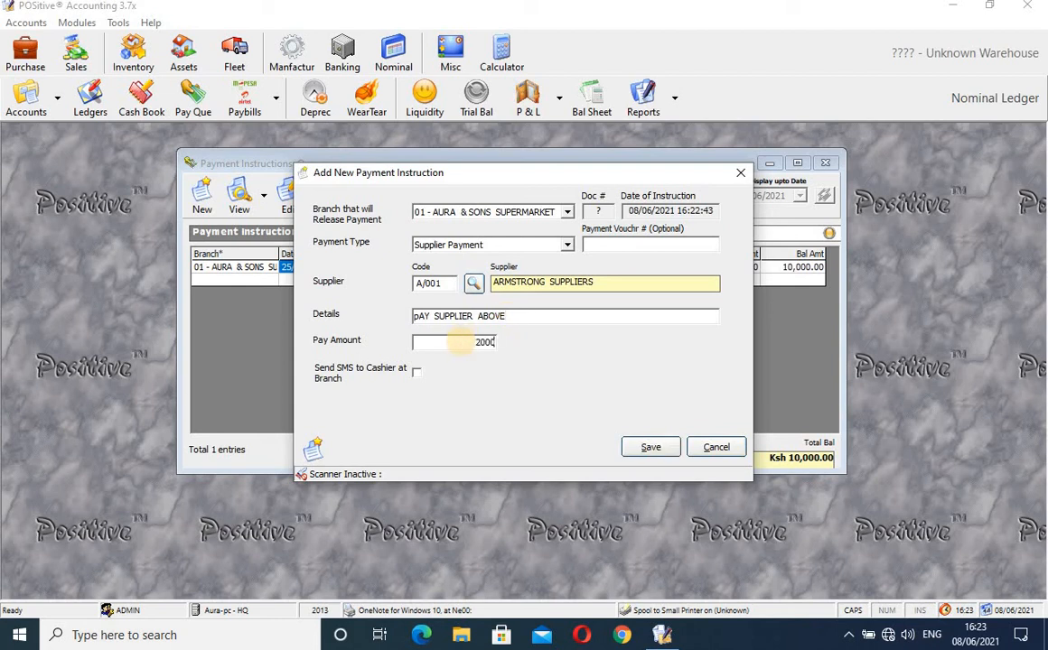
{"action": "left_click", "coordinate": [416, 374]}
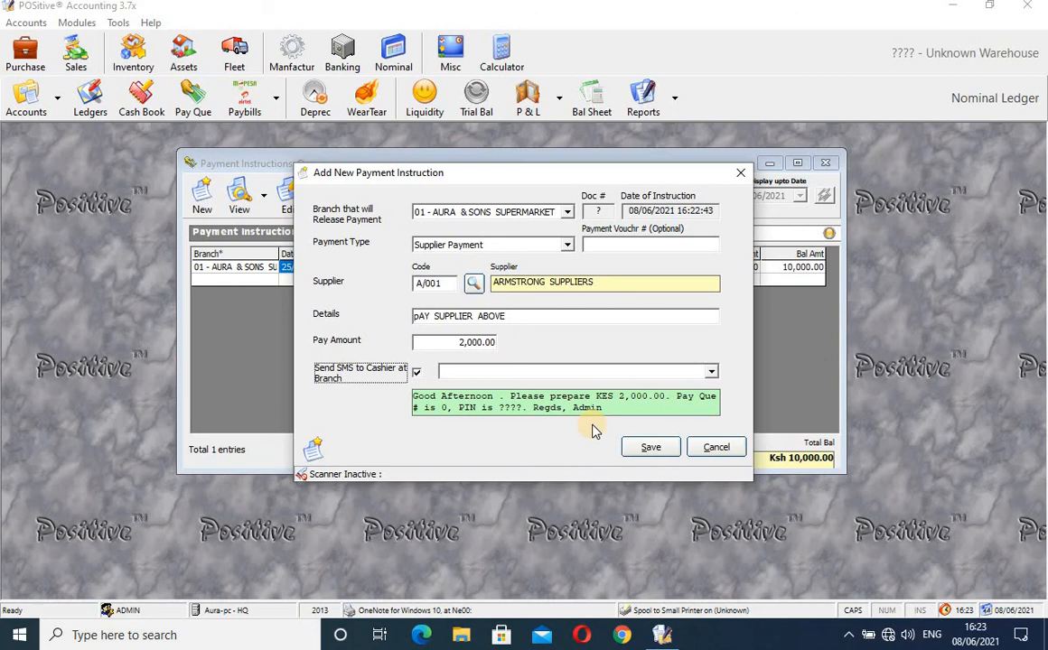
{"action": "left_click", "coordinate": [533, 372]}
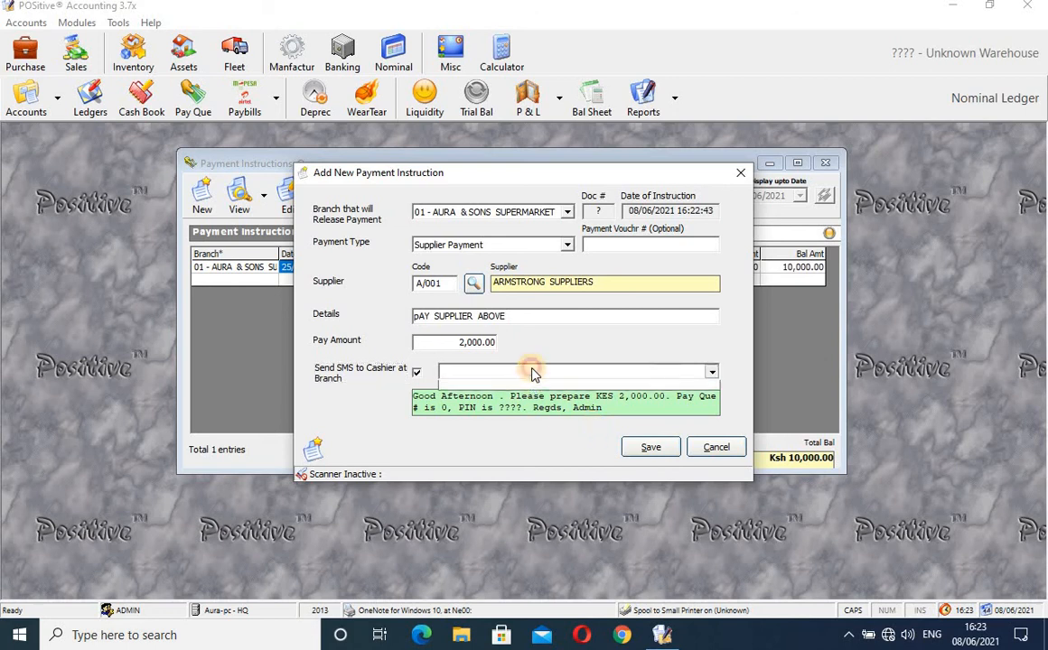
{"action": "left_click", "coordinate": [532, 371]}
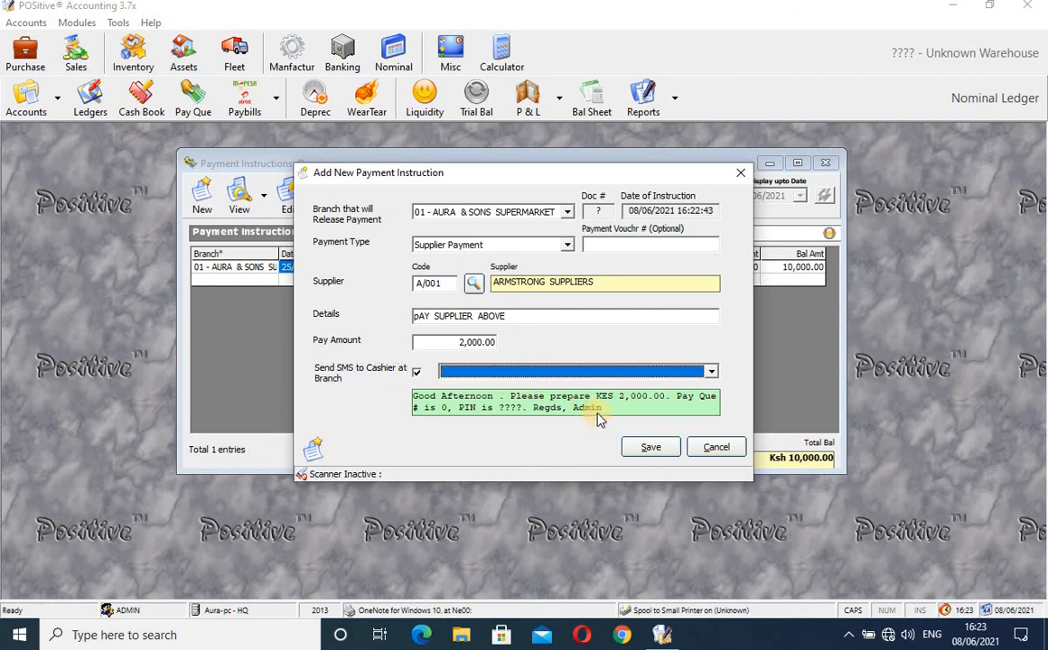
{"action": "left_click", "coordinate": [652, 447]}
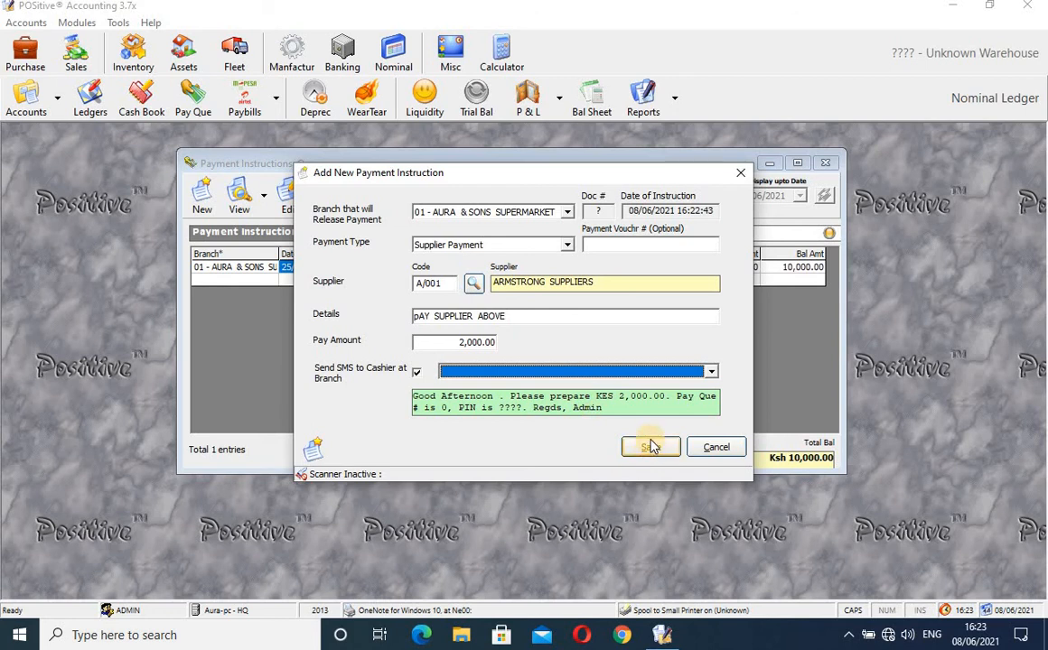
{"action": "left_click", "coordinate": [650, 447]}
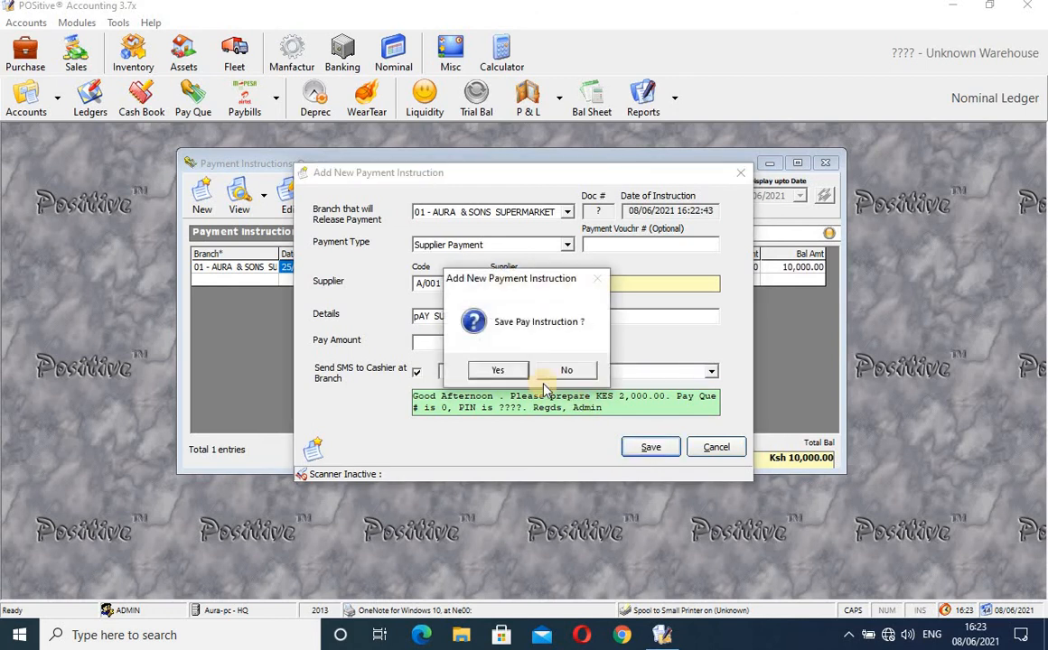
- Confirm saving the payment instruction, then dismiss the run-time and automation errors
{"action": "left_click", "coordinate": [501, 370]}
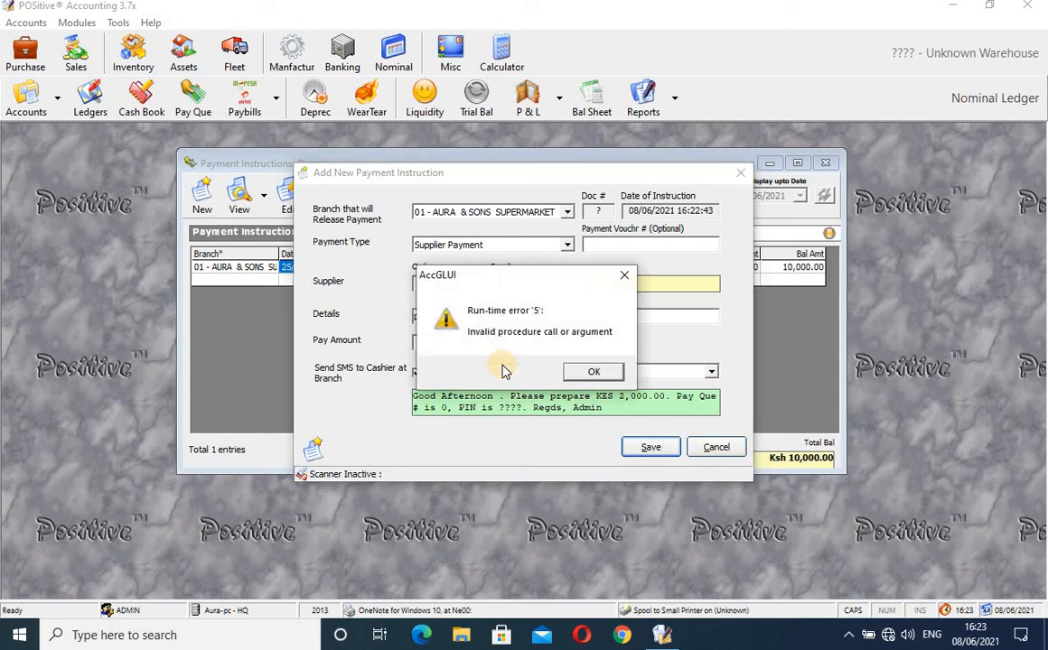
{"action": "left_click", "coordinate": [596, 373]}
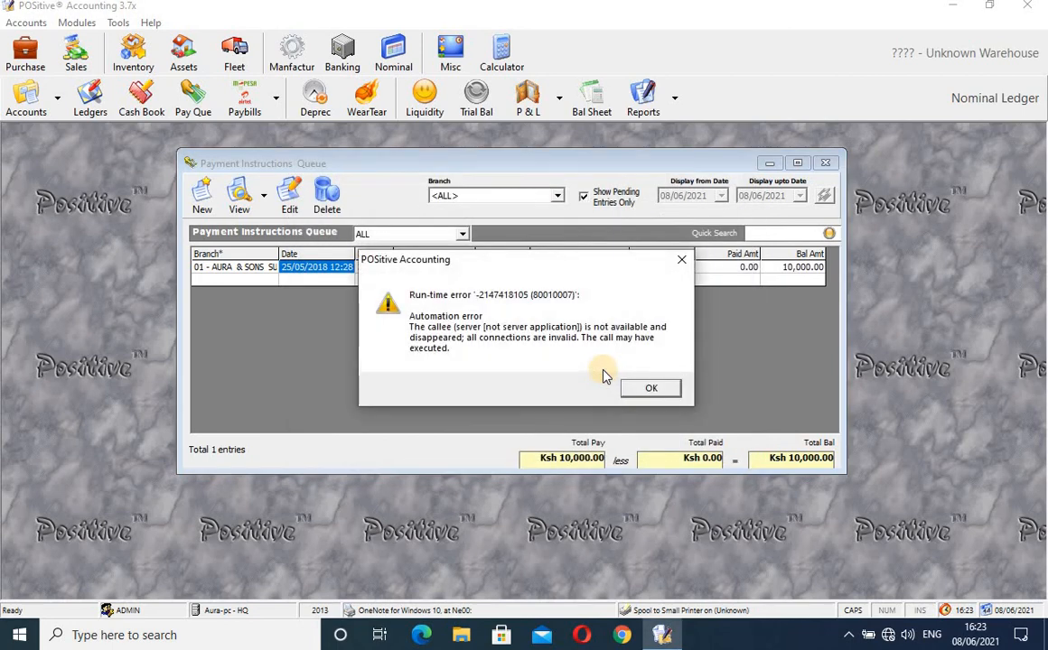
{"action": "left_click", "coordinate": [649, 386]}
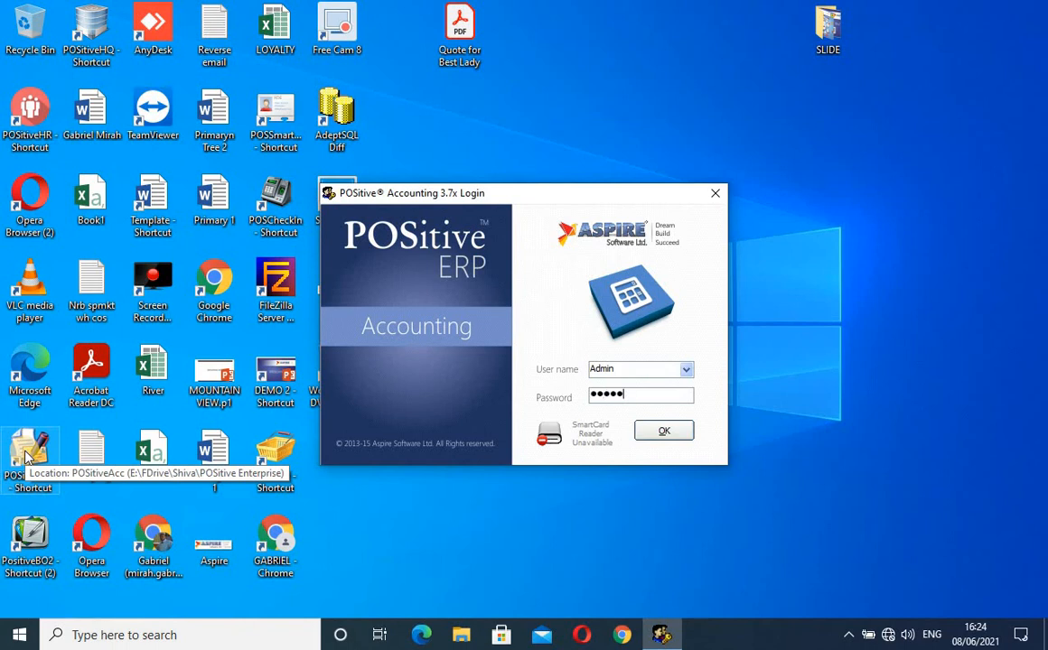
- Sign back in, maximise the window, and select the new 2,000.00 instruction in the payment queue
{"action": "key", "text": "Return"}
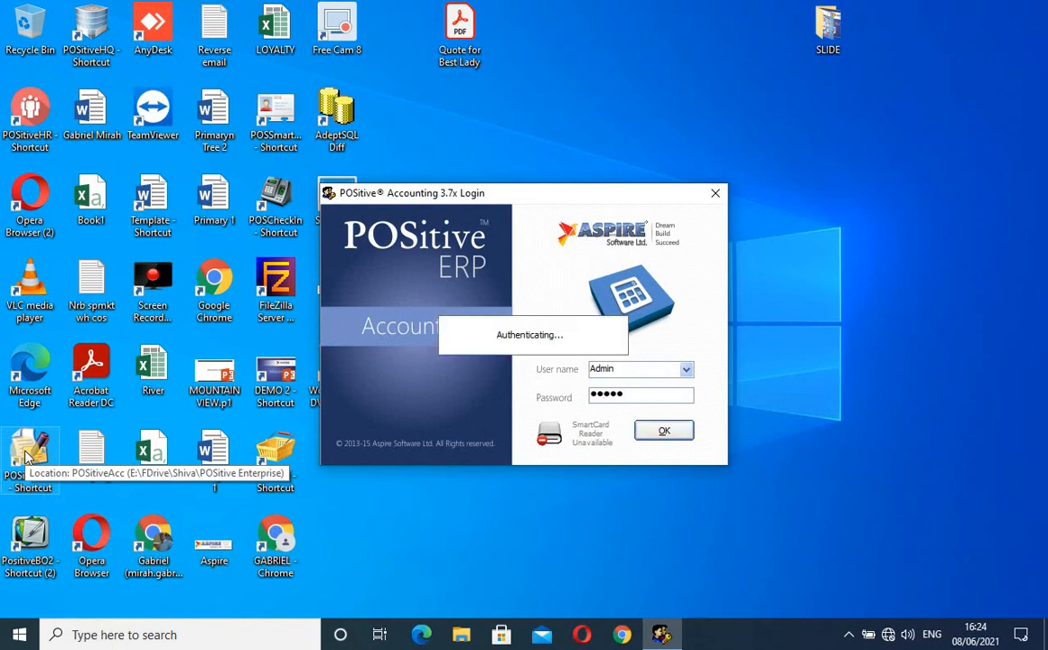
{"action": "key", "text": "Return"}
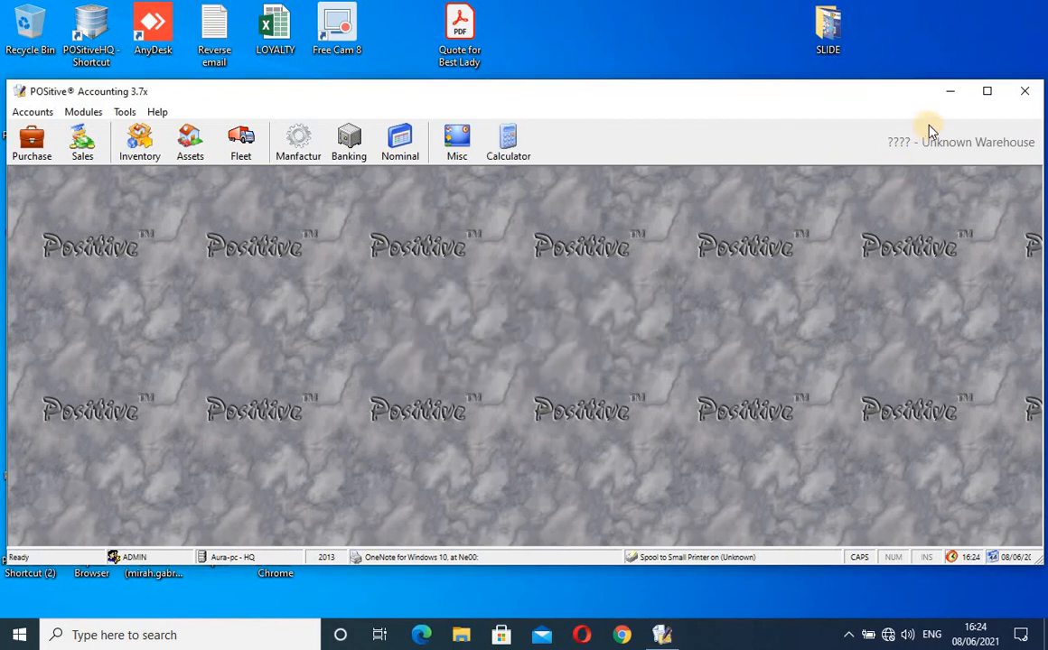
{"action": "left_click", "coordinate": [990, 93]}
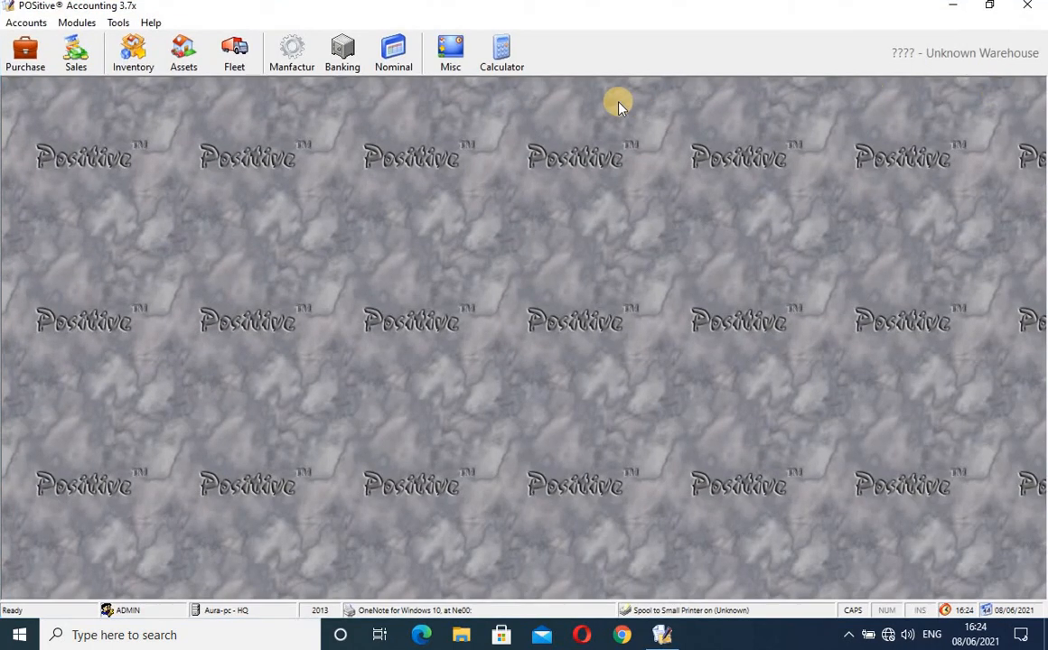
{"action": "left_click", "coordinate": [393, 56]}
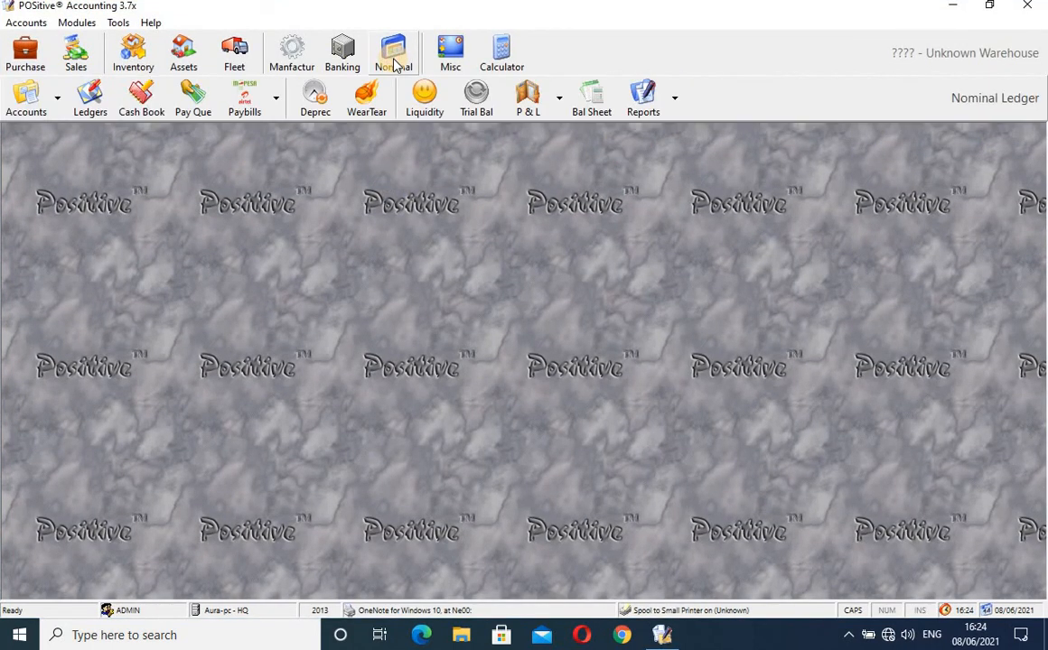
{"action": "left_click", "coordinate": [193, 90]}
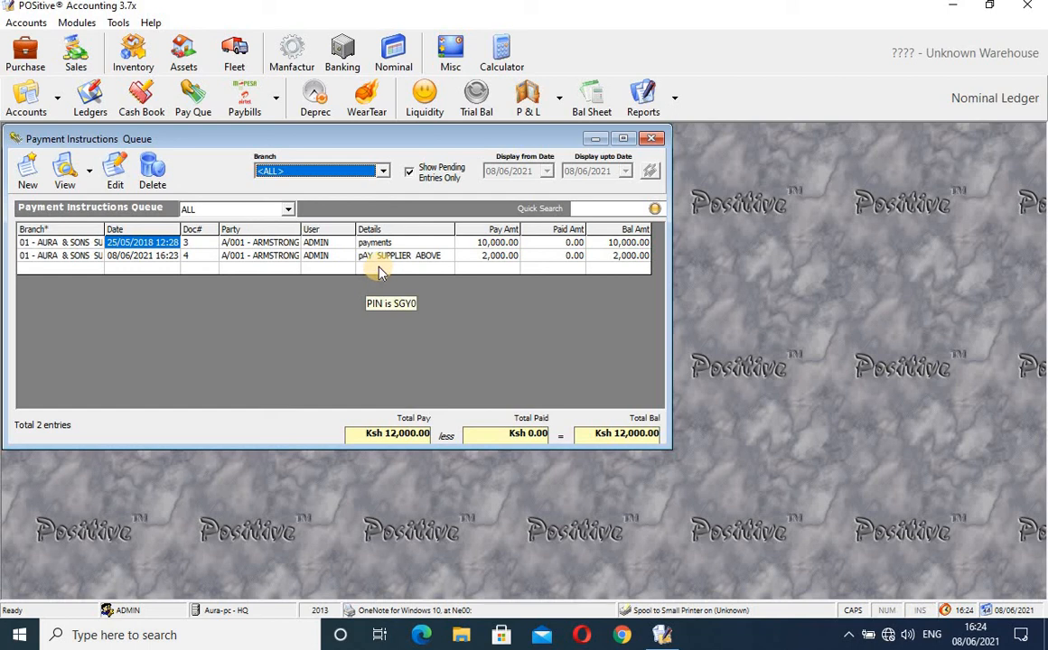
{"action": "left_click", "coordinate": [381, 258]}
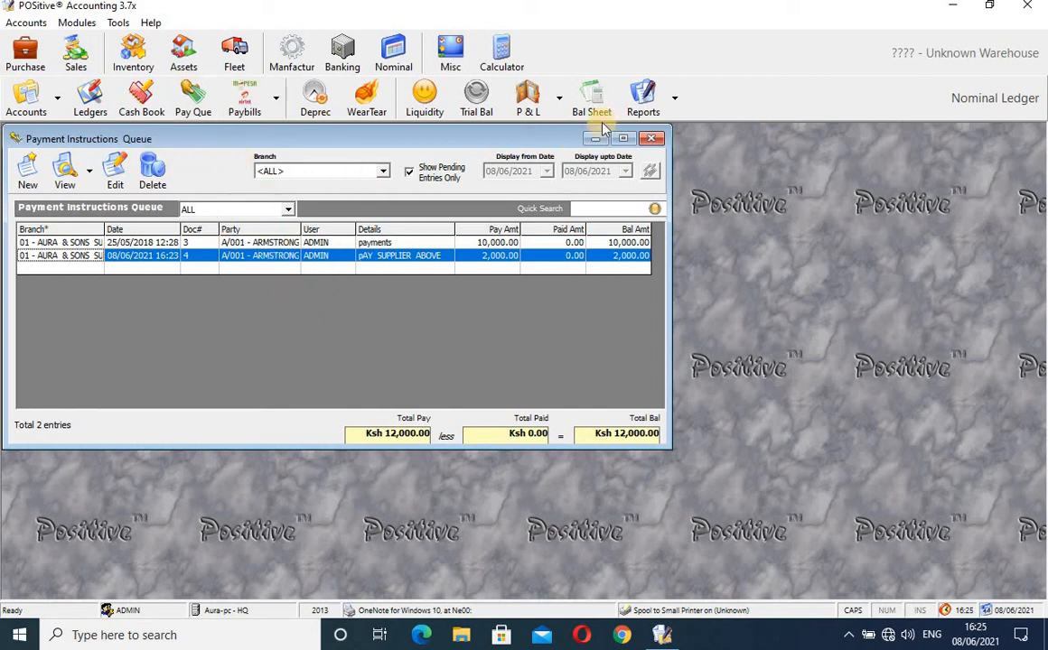
- Close the payment queue and open the Paybills Manager with MPESA as paybill type
{"action": "left_click", "coordinate": [651, 137]}
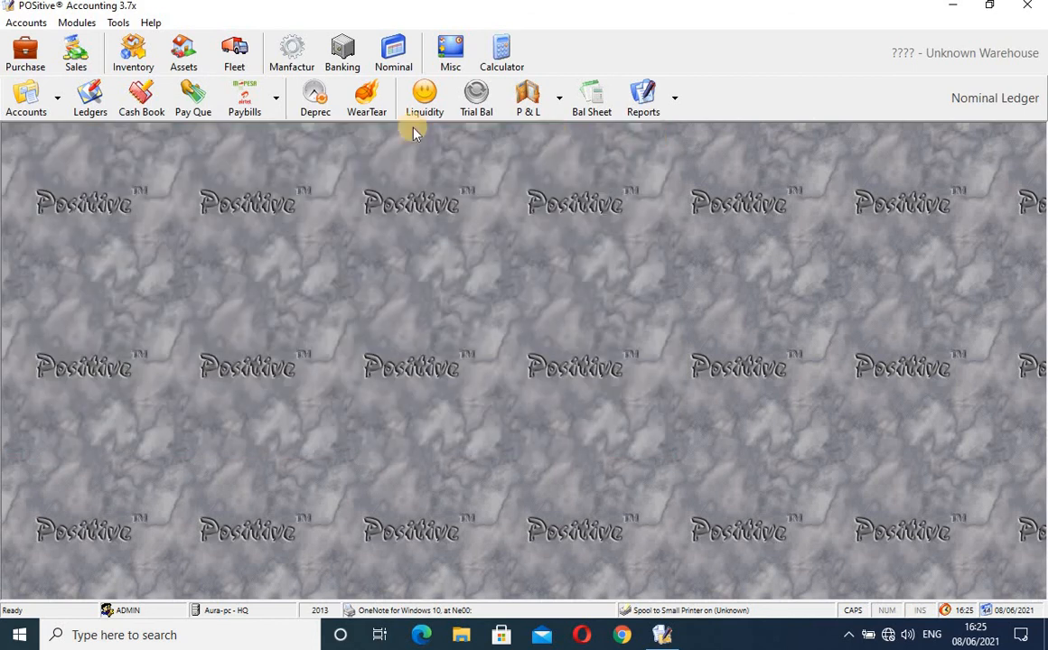
{"action": "left_click", "coordinate": [277, 112]}
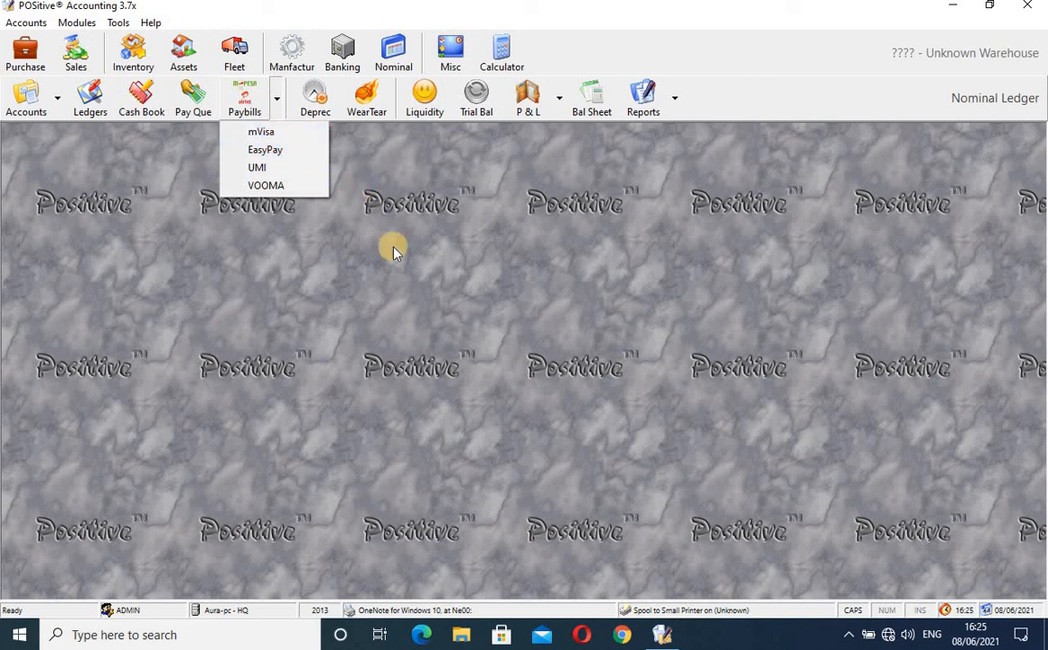
{"action": "left_click", "coordinate": [361, 231]}
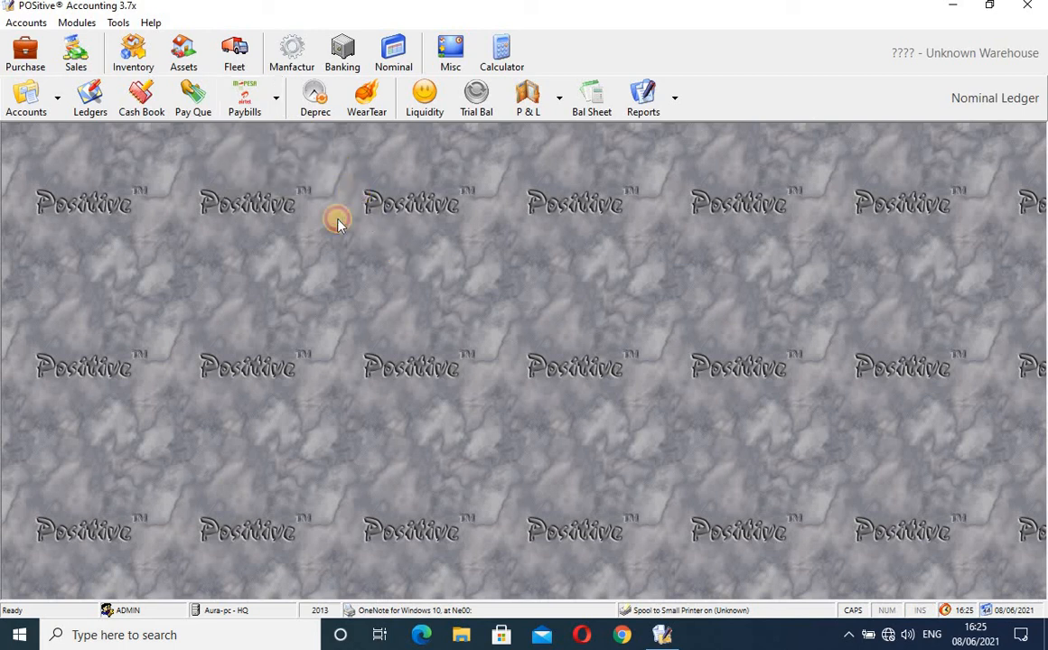
{"action": "left_click", "coordinate": [248, 99]}
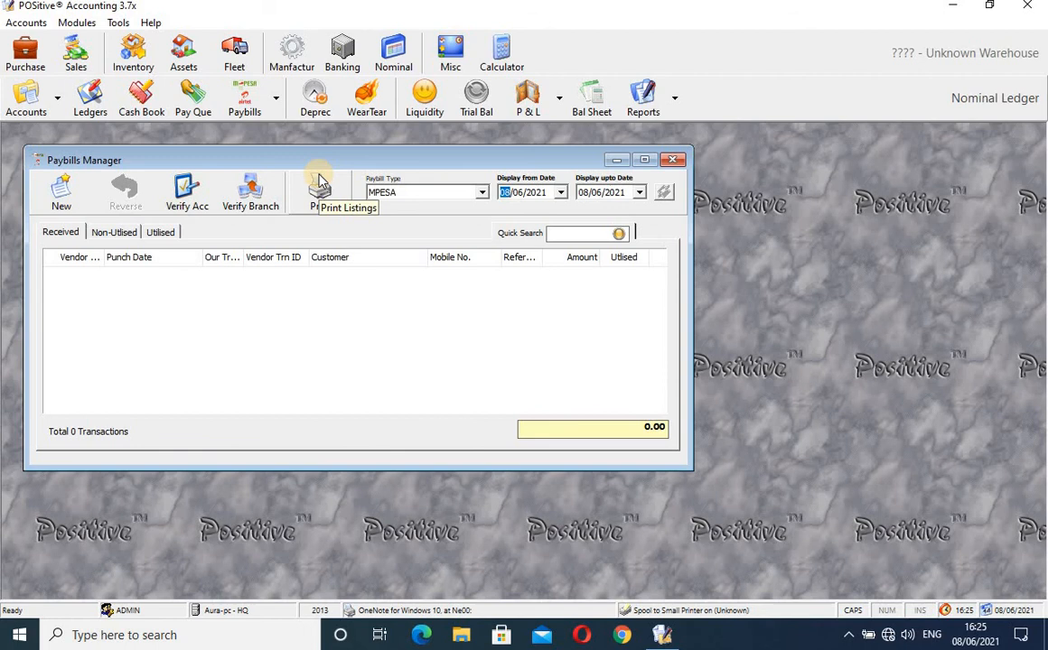
{"action": "left_click", "coordinate": [481, 193]}
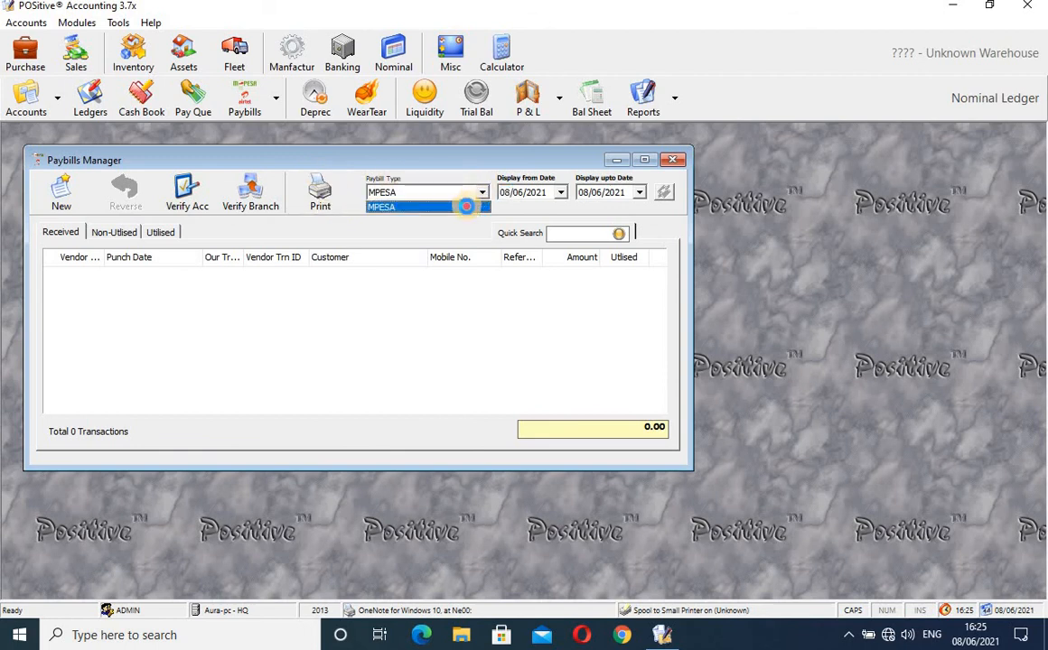
{"action": "left_click", "coordinate": [466, 207]}
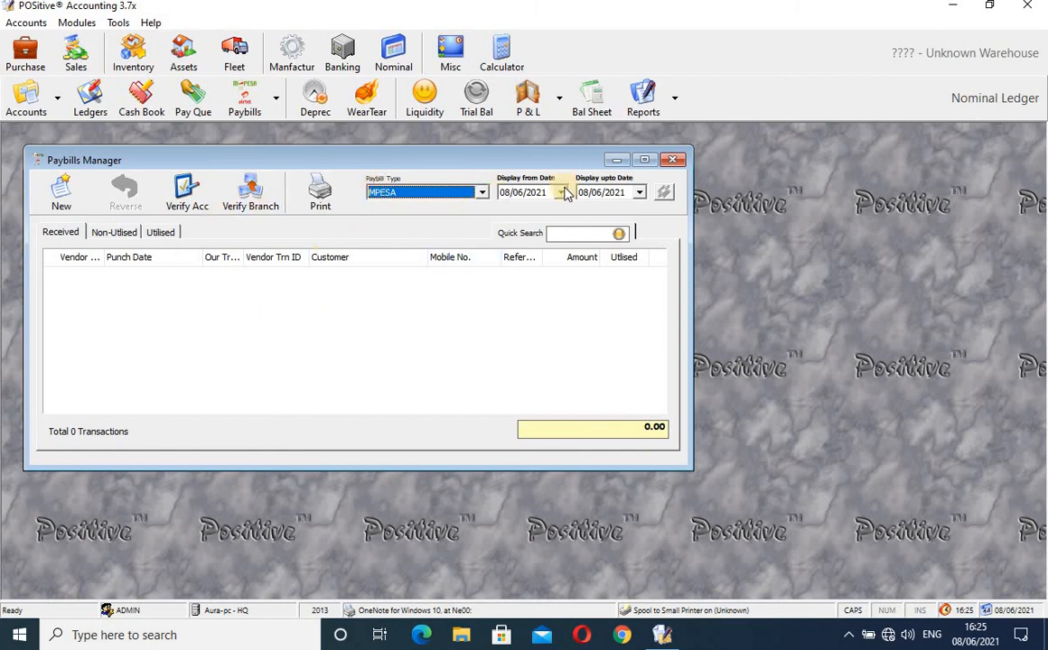
- Set the Display from date to 01/05/2020 using the calendar
{"action": "left_click", "coordinate": [560, 192]}
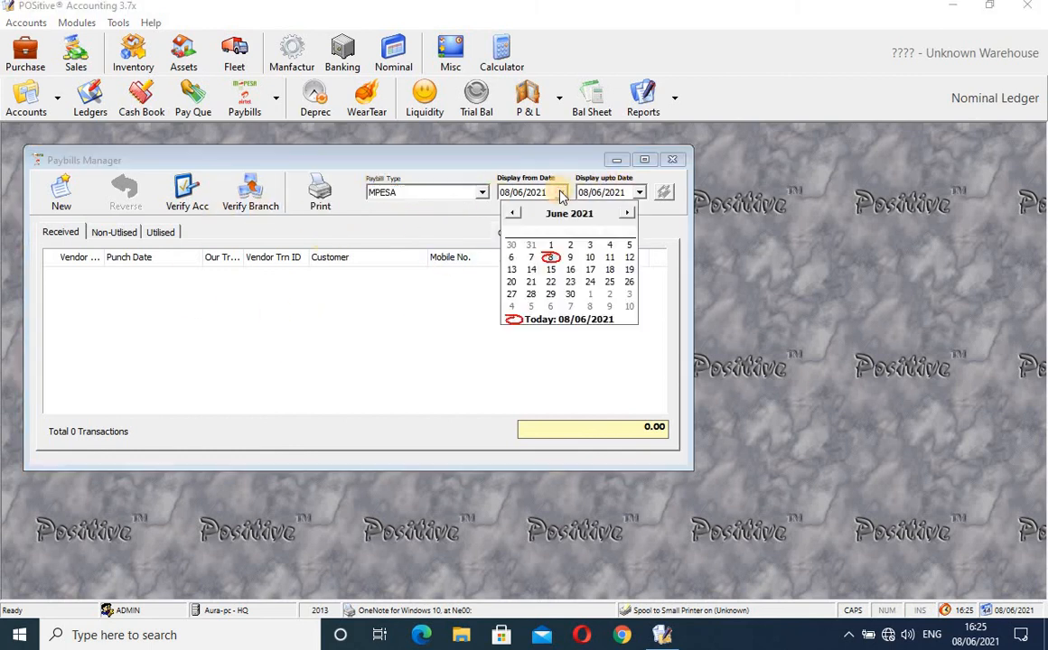
{"action": "left_click", "coordinate": [511, 214]}
{"action": "left_click", "coordinate": [511, 214]}
{"action": "left_click", "coordinate": [512, 214]}
{"action": "left_click", "coordinate": [511, 214]}
{"action": "triple_click", "coordinate": [512, 214]}
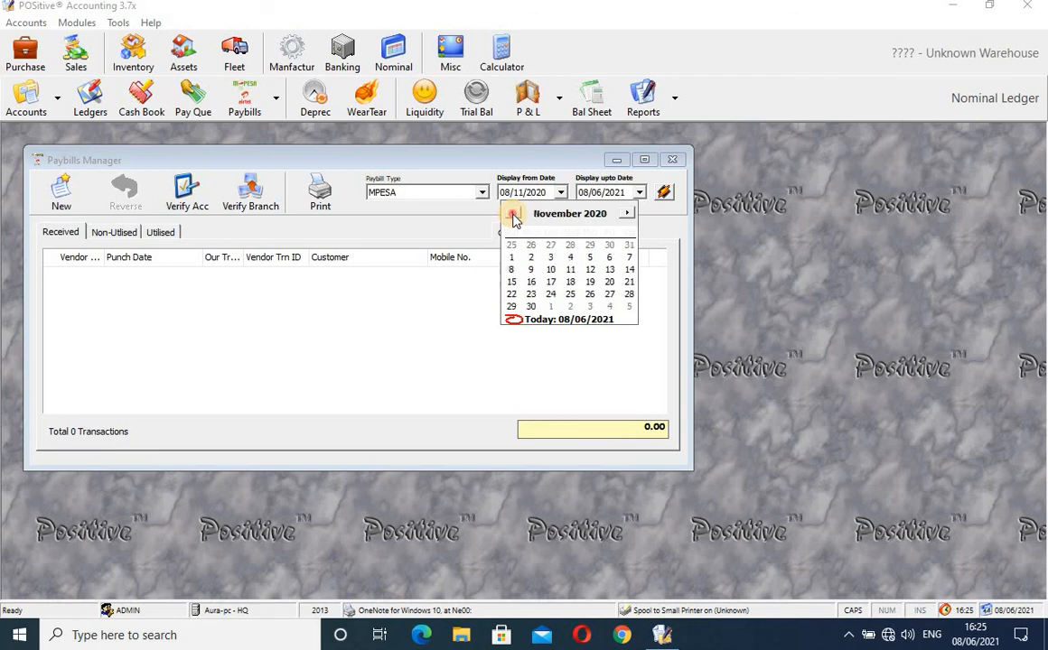
{"action": "triple_click", "coordinate": [512, 214]}
{"action": "triple_click", "coordinate": [512, 214]}
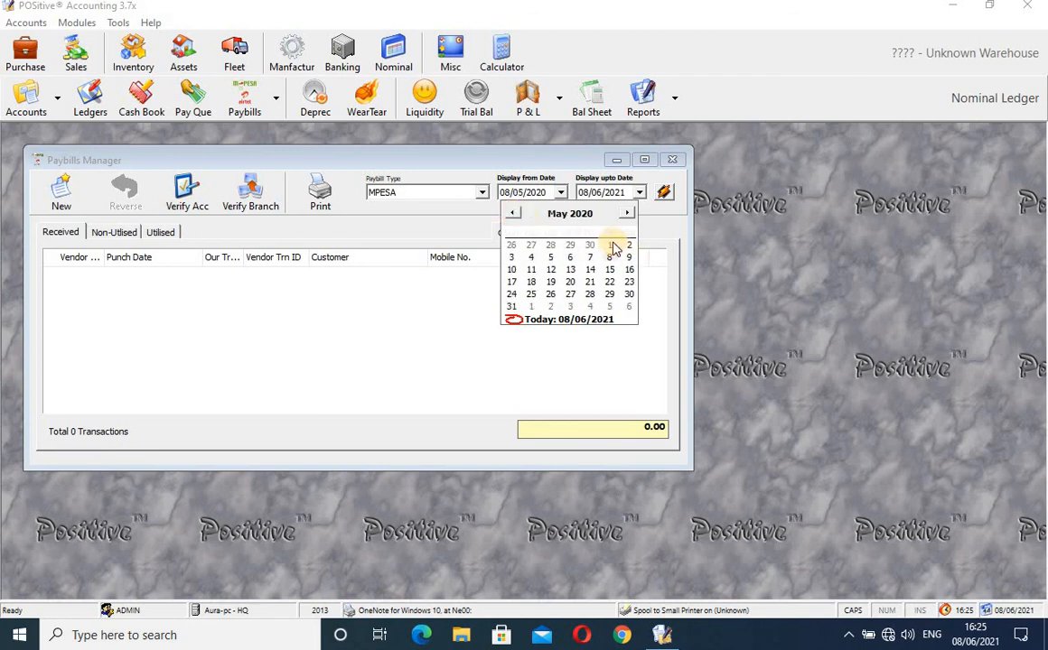
{"action": "left_click", "coordinate": [611, 251]}
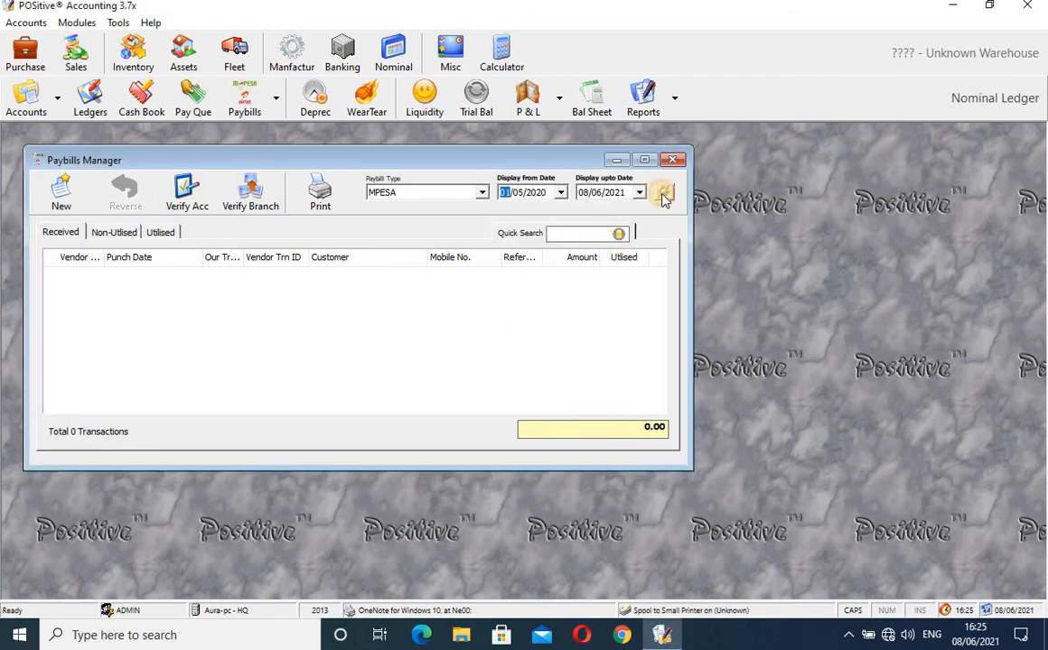
- Move the from date back to 01/03/2016 and refresh the MPESA transactions
{"action": "left_click", "coordinate": [560, 194]}
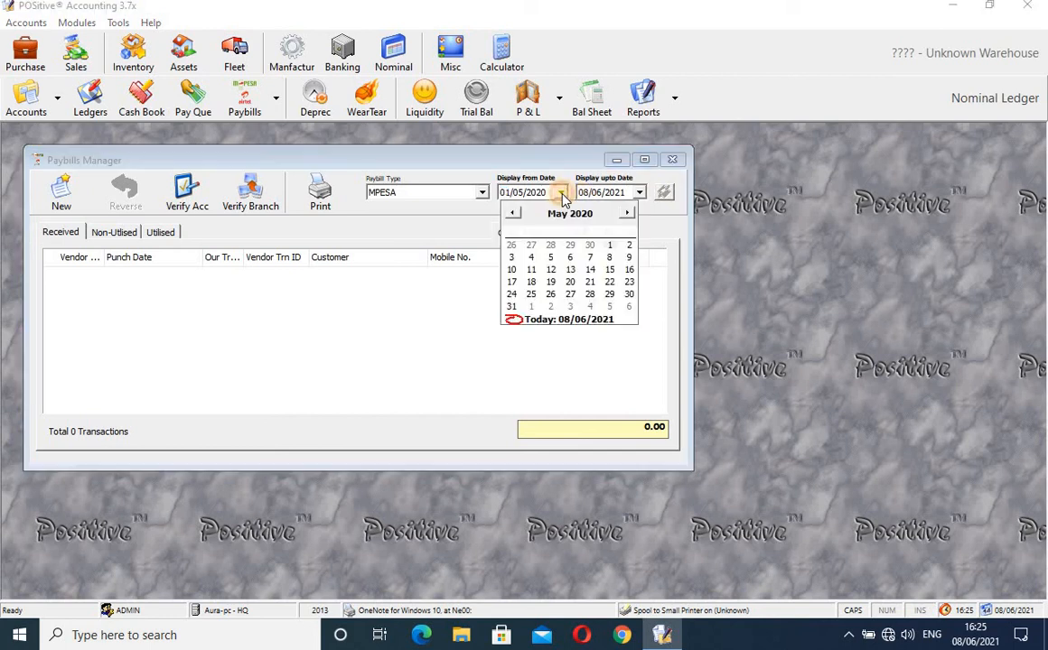
{"action": "left_click", "coordinate": [512, 215]}
{"action": "left_click", "coordinate": [512, 215]}
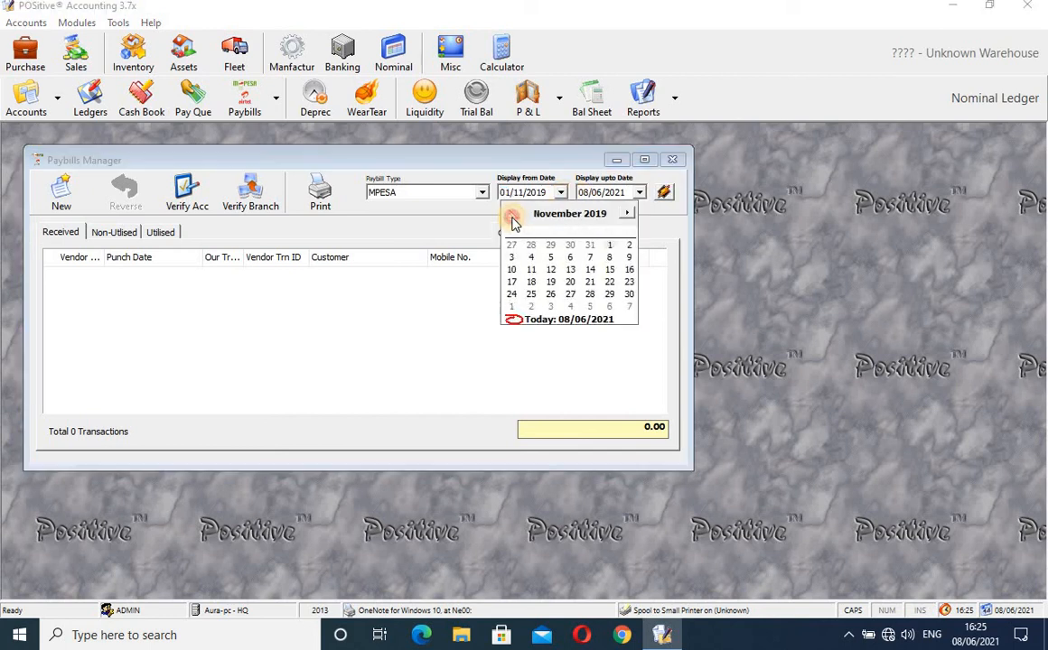
{"action": "left_click", "coordinate": [512, 215]}
{"action": "left_click", "coordinate": [512, 215]}
{"action": "left_click", "coordinate": [512, 217]}
{"action": "left_click", "coordinate": [512, 216]}
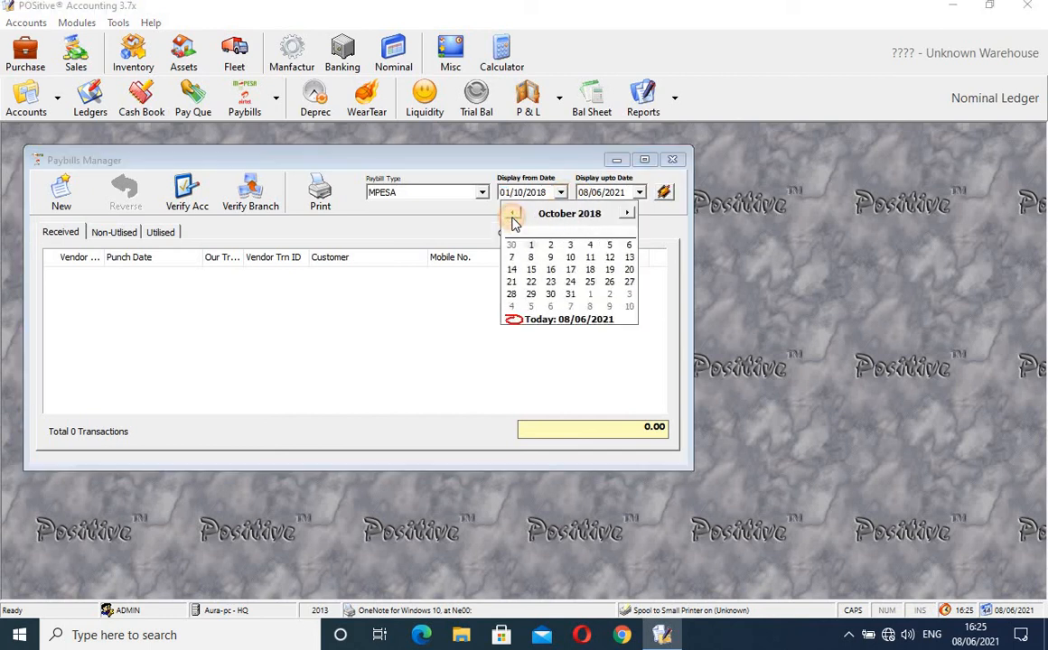
{"action": "left_click", "coordinate": [512, 217]}
{"action": "left_click", "coordinate": [512, 217]}
{"action": "left_click", "coordinate": [512, 216]}
{"action": "left_click", "coordinate": [512, 216]}
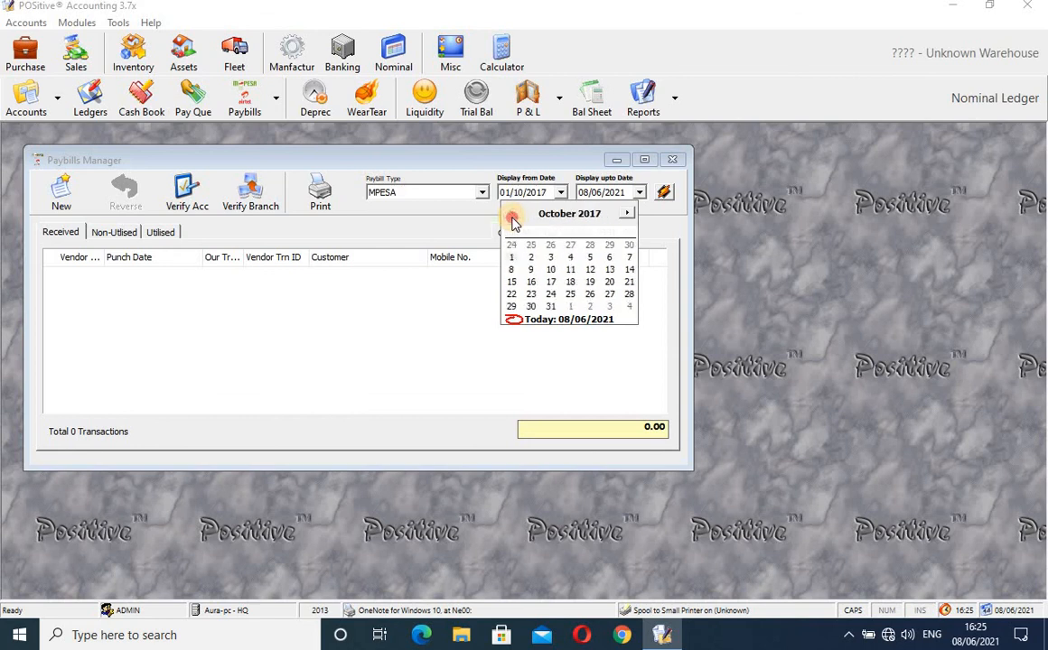
{"action": "left_click", "coordinate": [512, 216]}
{"action": "left_click", "coordinate": [512, 217]}
{"action": "left_click", "coordinate": [512, 217]}
{"action": "left_click", "coordinate": [512, 217]}
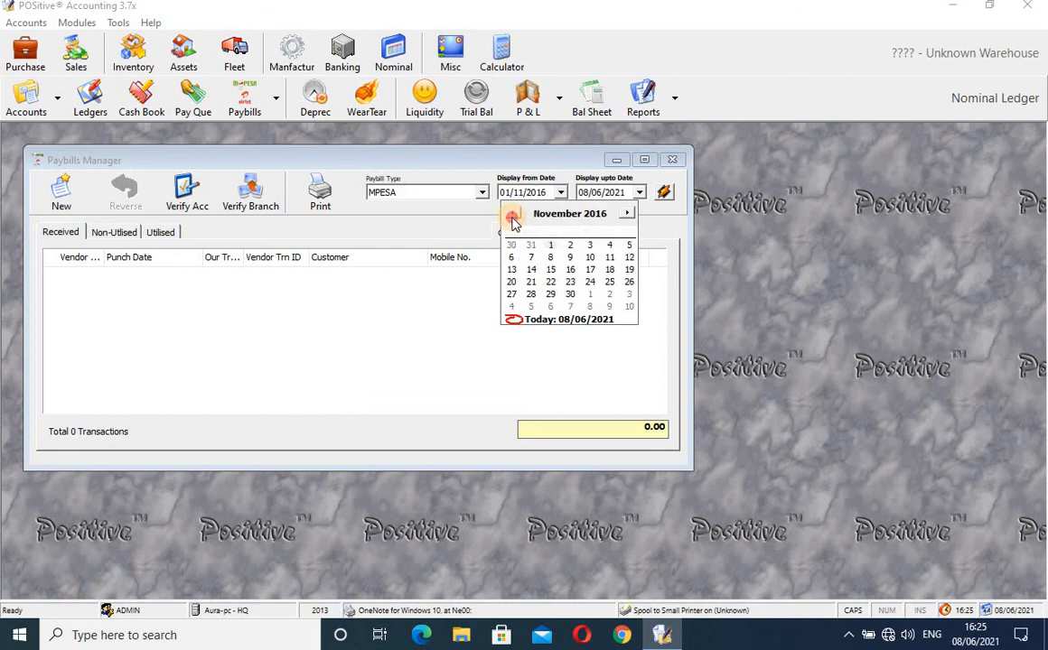
{"action": "left_click", "coordinate": [512, 217]}
{"action": "left_click", "coordinate": [512, 216]}
{"action": "left_click", "coordinate": [512, 217]}
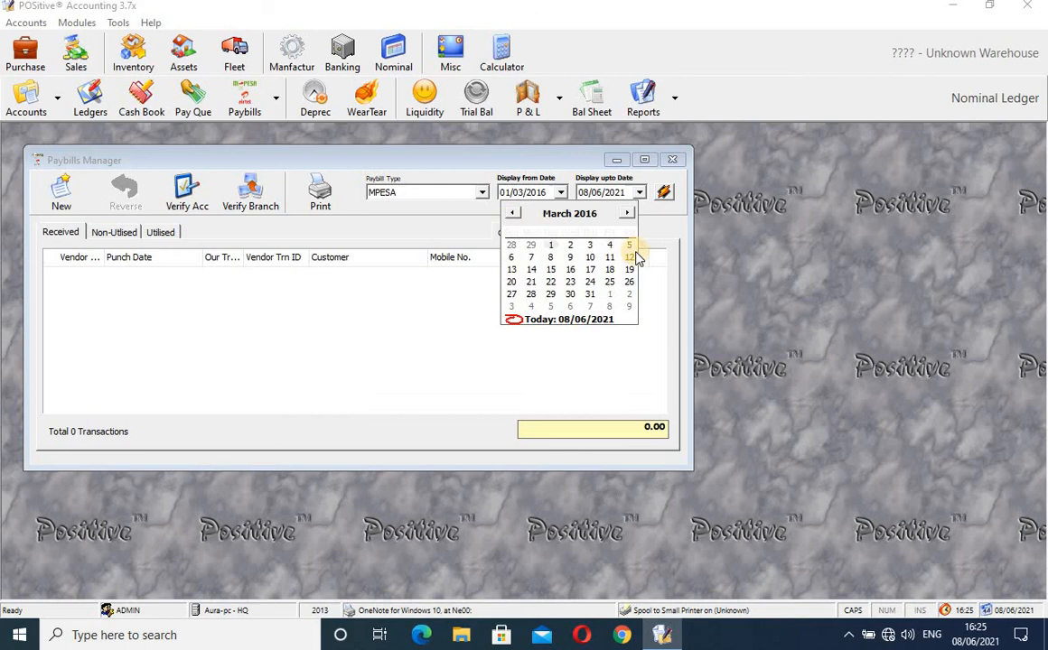
{"action": "left_click", "coordinate": [553, 245]}
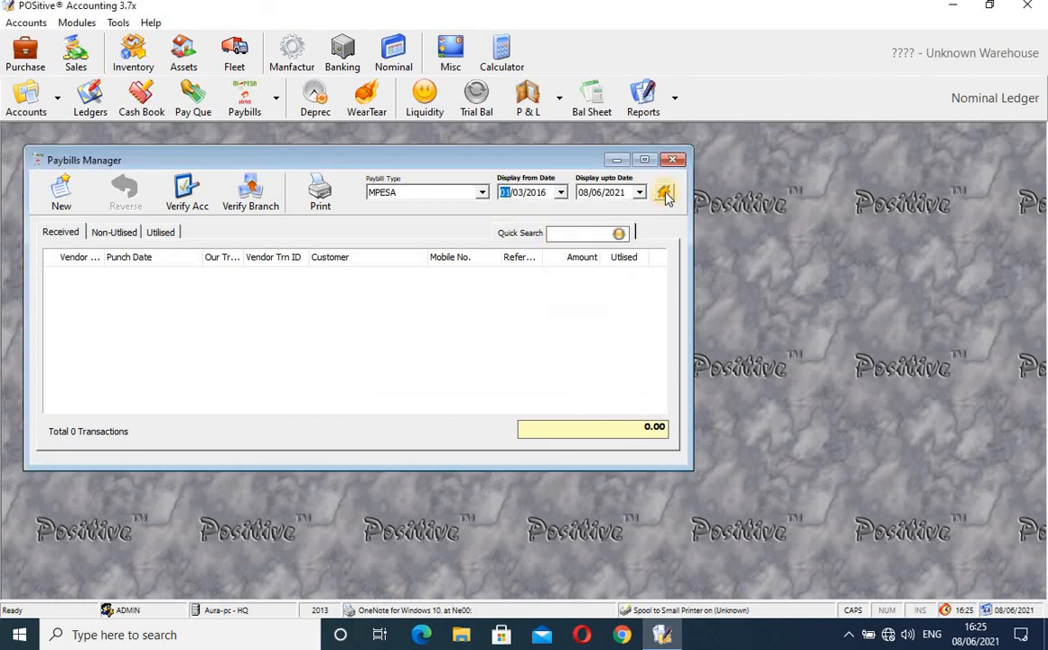
{"action": "left_click", "coordinate": [664, 193]}
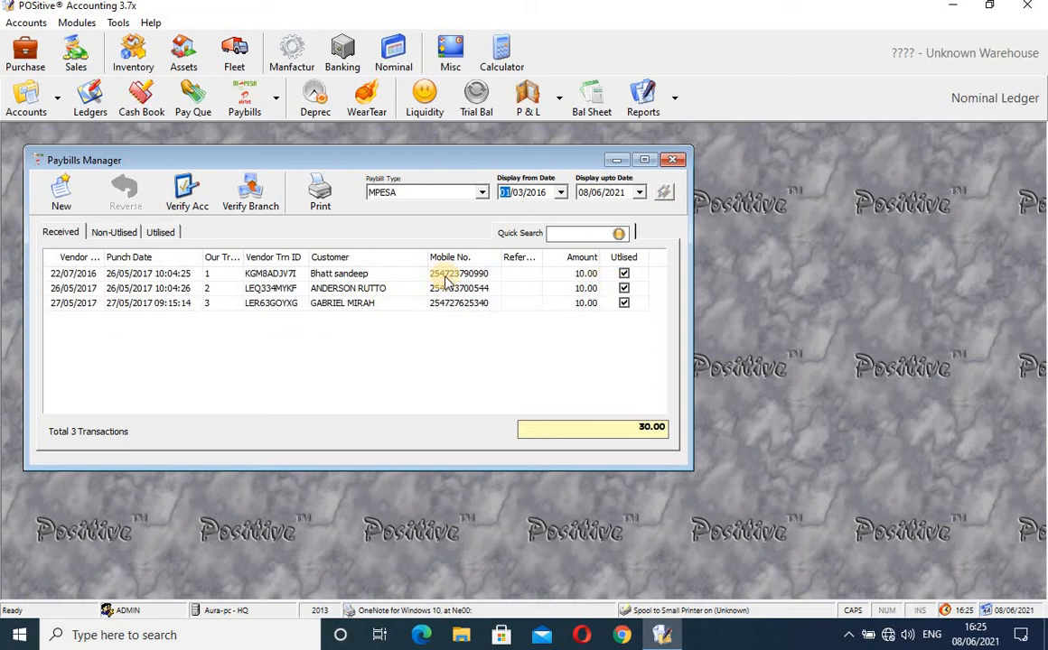
- Widen the window, check the Non-Utilised and Utilised lists, and return to the three received 10.00 payments
{"action": "left_click", "coordinate": [267, 307]}
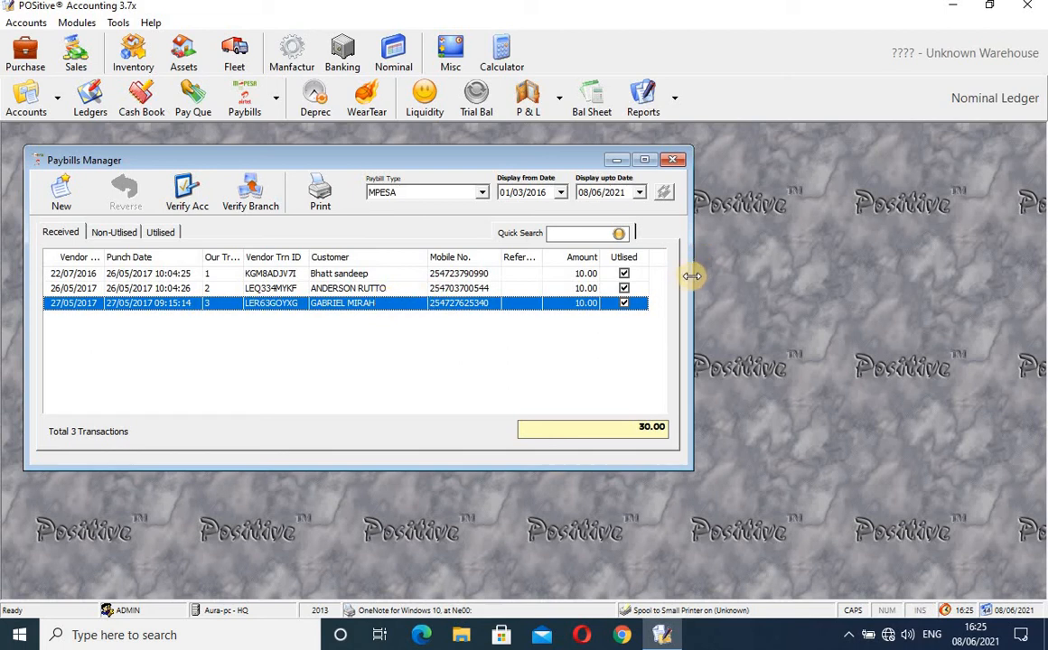
{"action": "left_click_drag", "start_coordinate": [692, 276], "coordinate": [802, 278]}
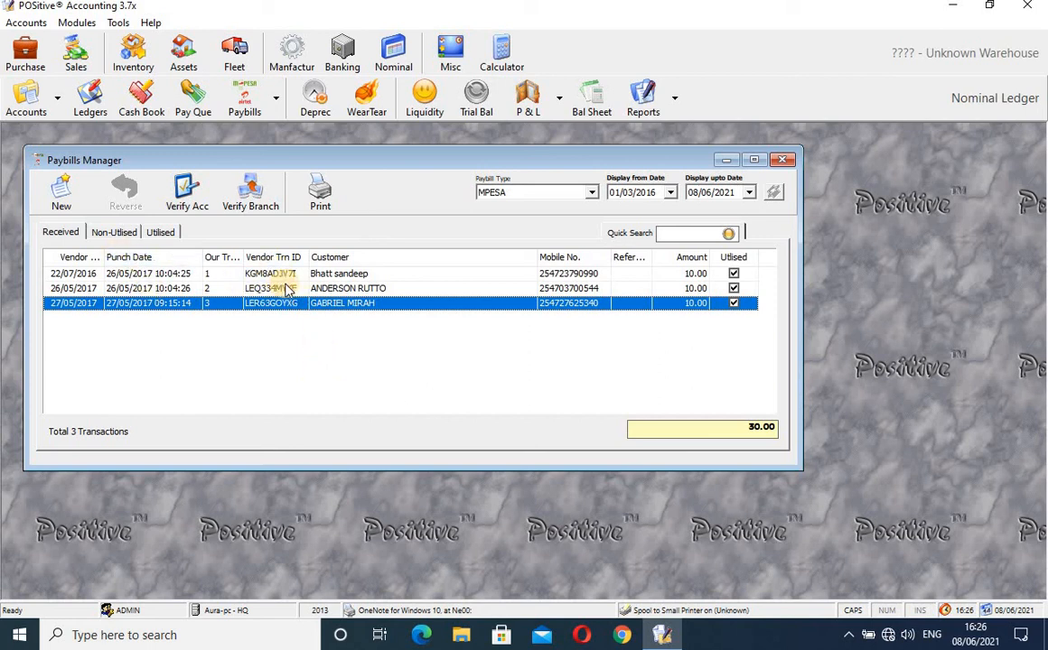
{"action": "left_click", "coordinate": [126, 234]}
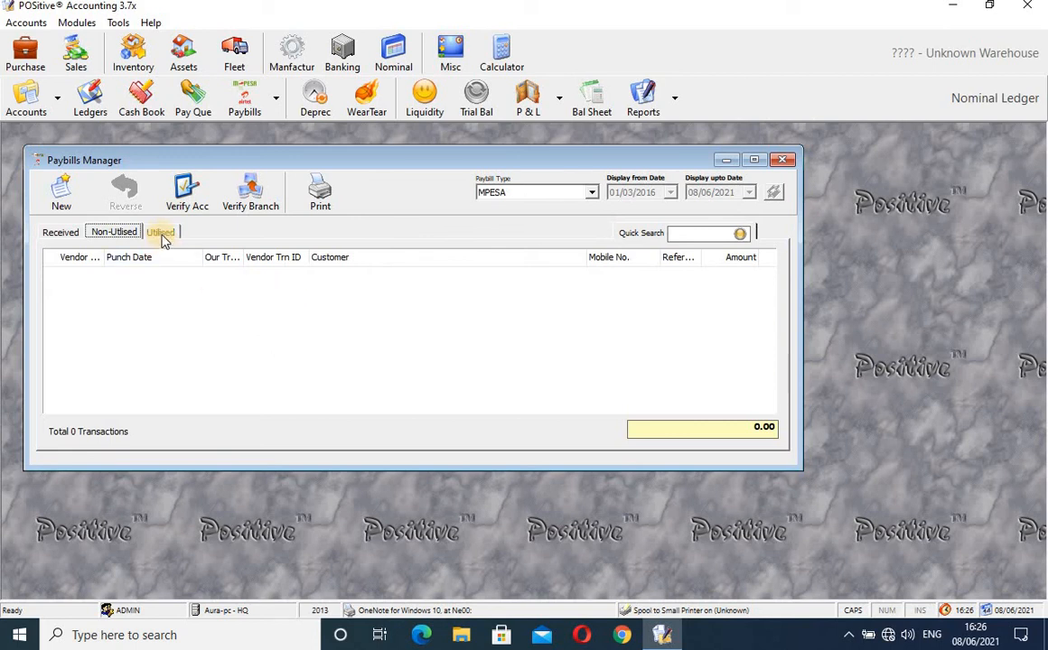
{"action": "left_click", "coordinate": [161, 232]}
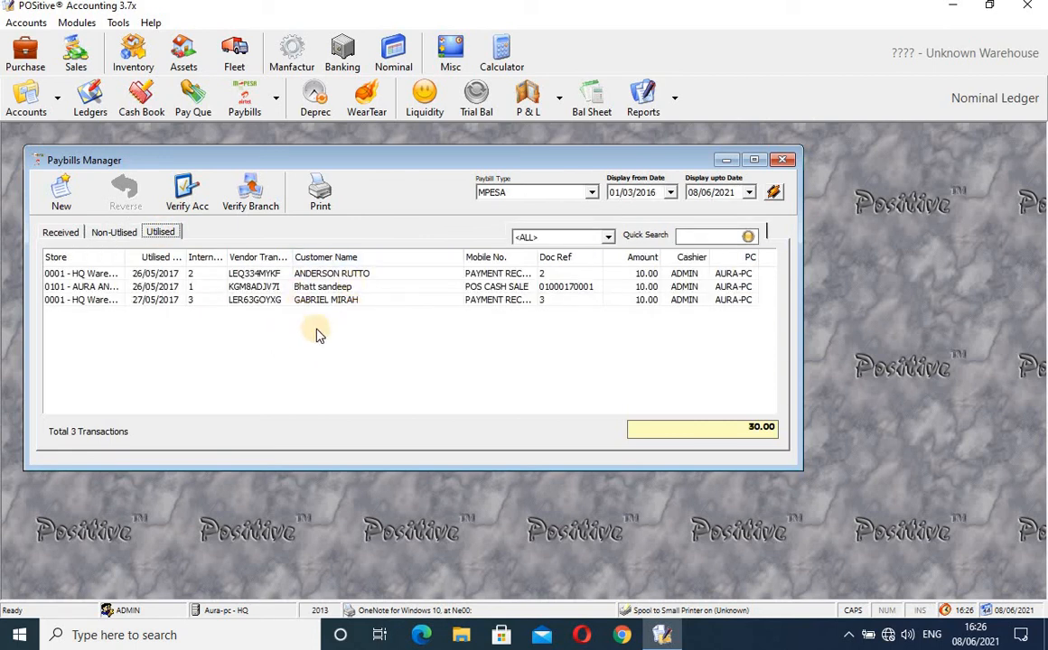
{"action": "left_click", "coordinate": [103, 233]}
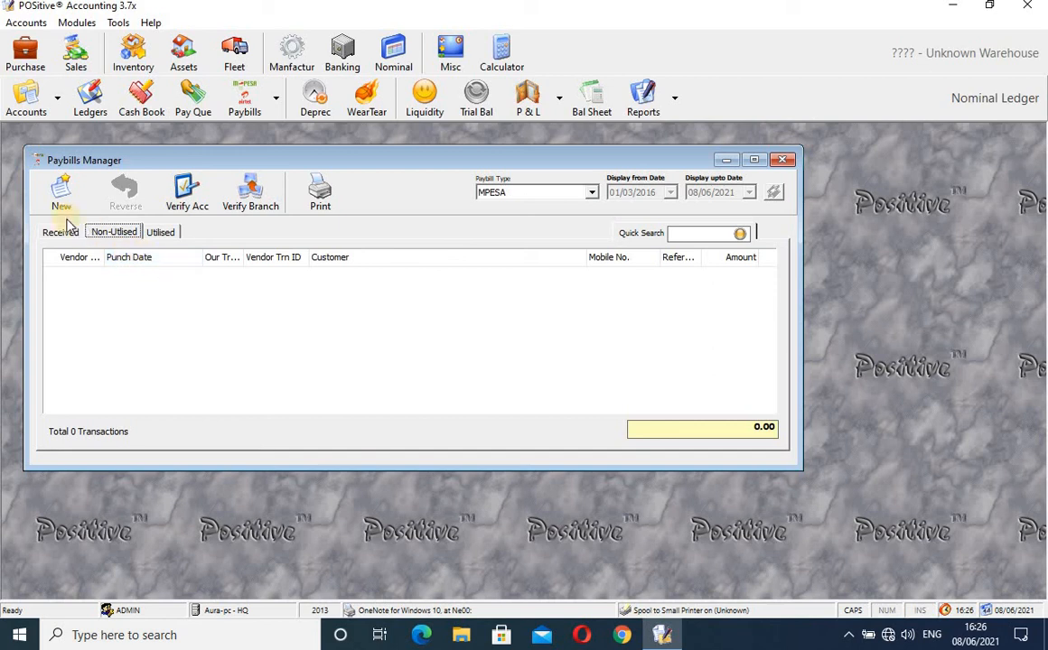
{"action": "left_click", "coordinate": [60, 233]}
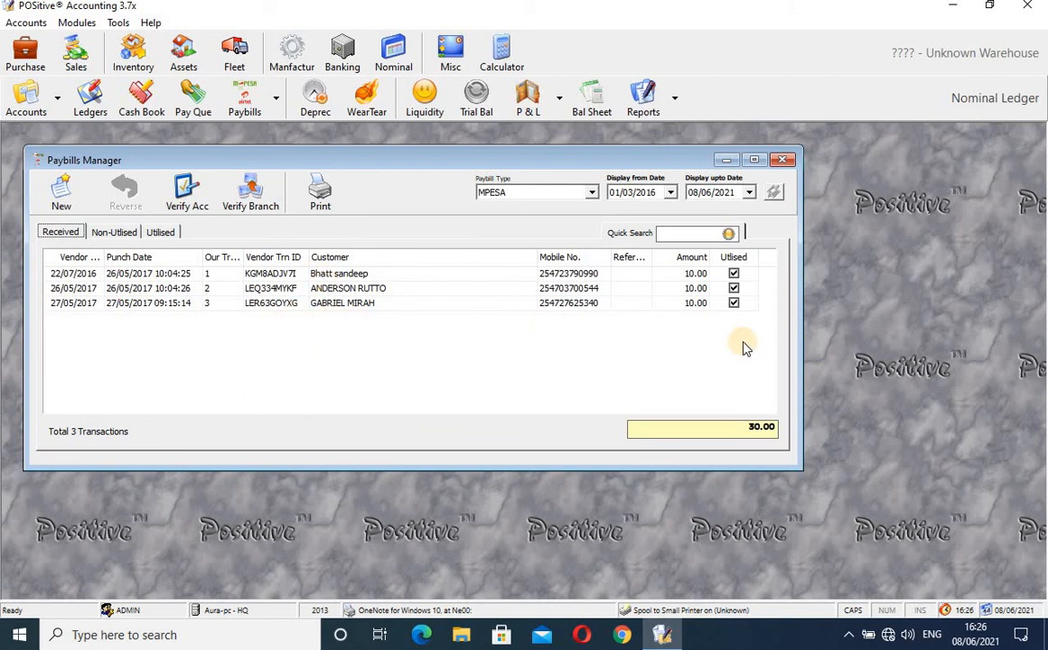
{"action": "left_click_drag", "start_coordinate": [803, 358], "coordinate": [865, 383]}
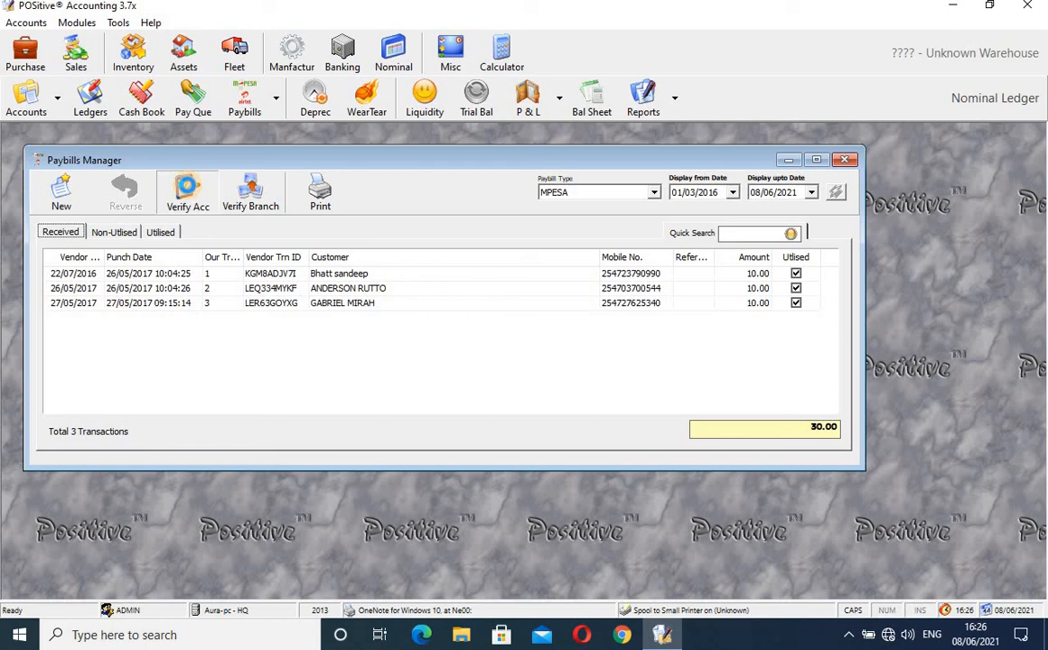
{"action": "left_click", "coordinate": [187, 187]}
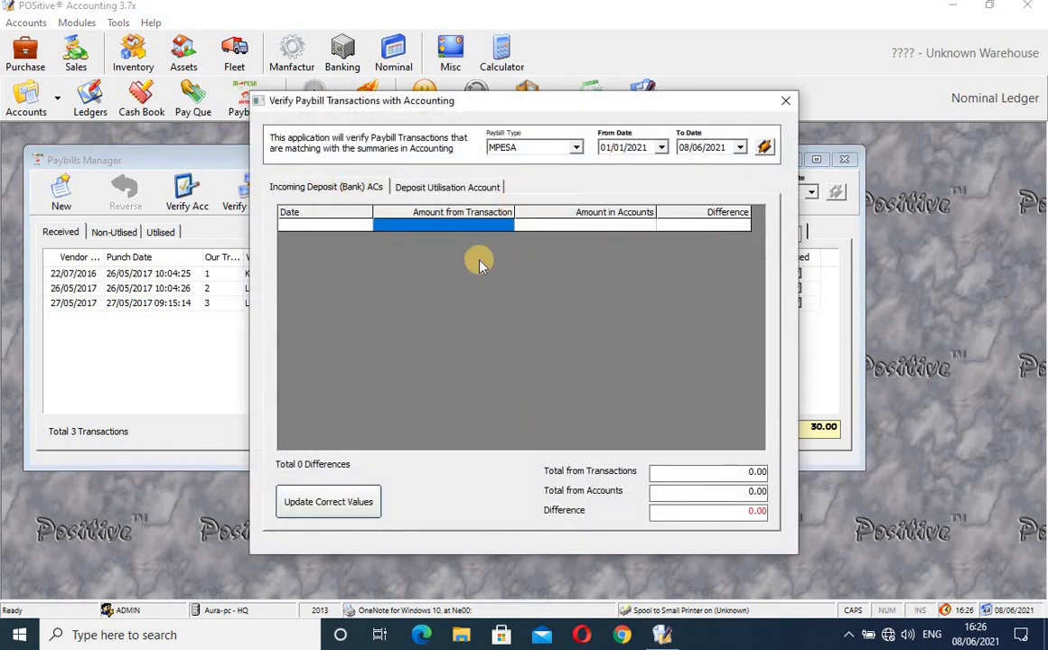
{"action": "left_click", "coordinate": [445, 187]}
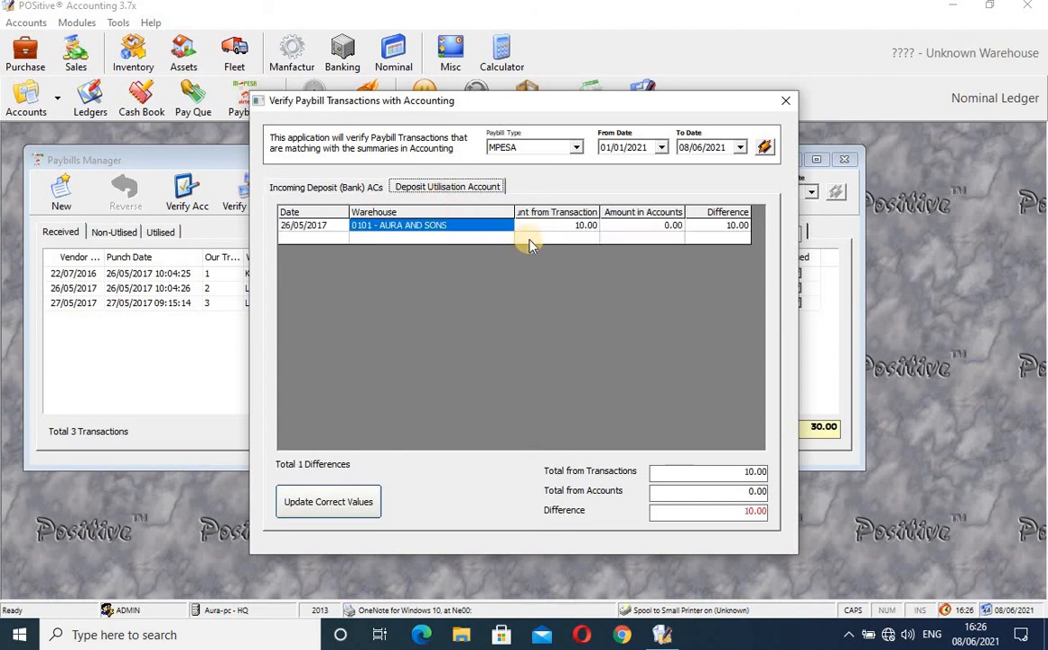
{"action": "left_click", "coordinate": [584, 232]}
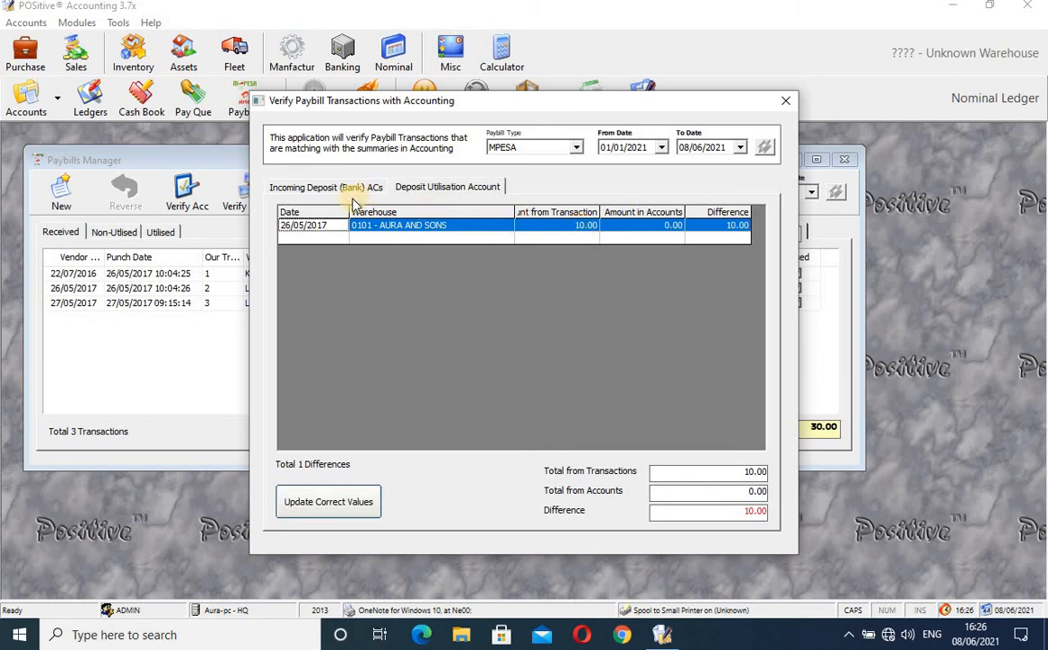
{"action": "left_click", "coordinate": [316, 187]}
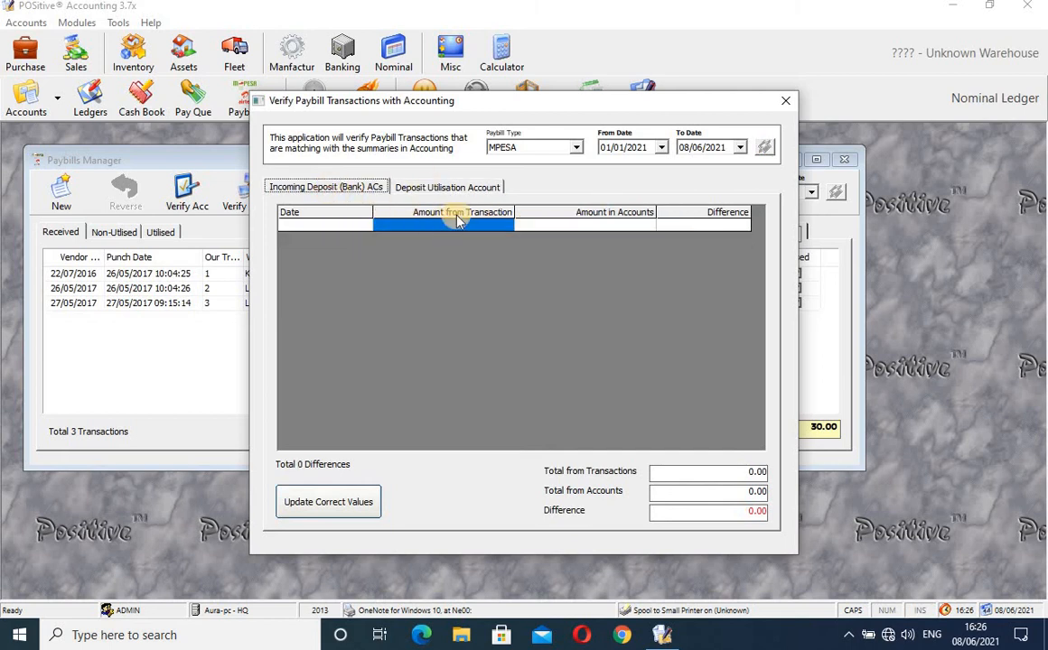
{"action": "left_click", "coordinate": [785, 100]}
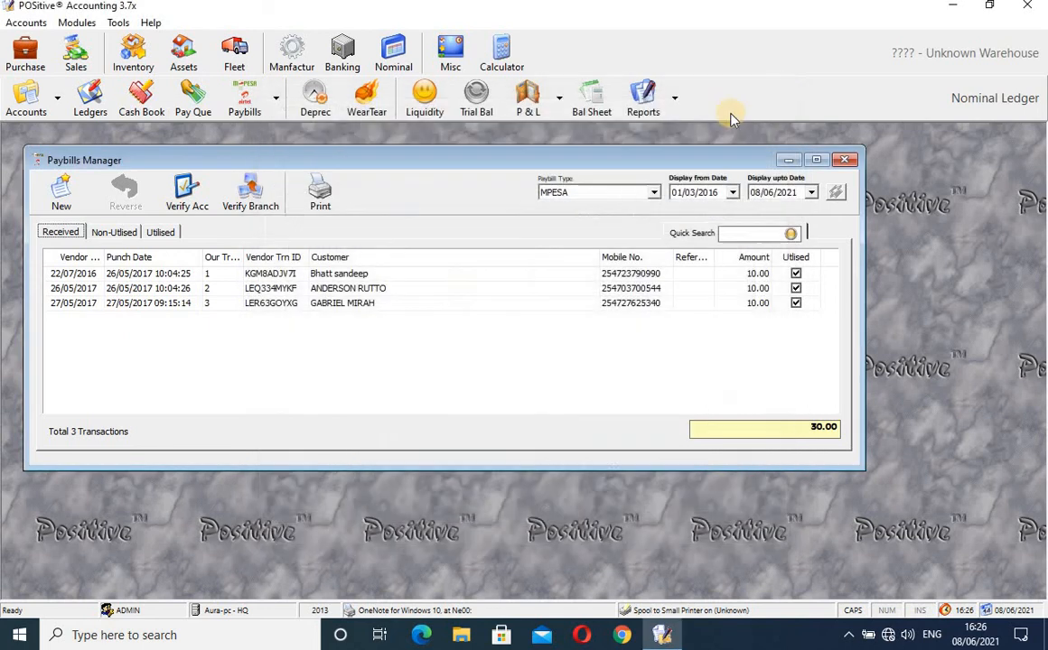
{"action": "left_click", "coordinate": [252, 205]}
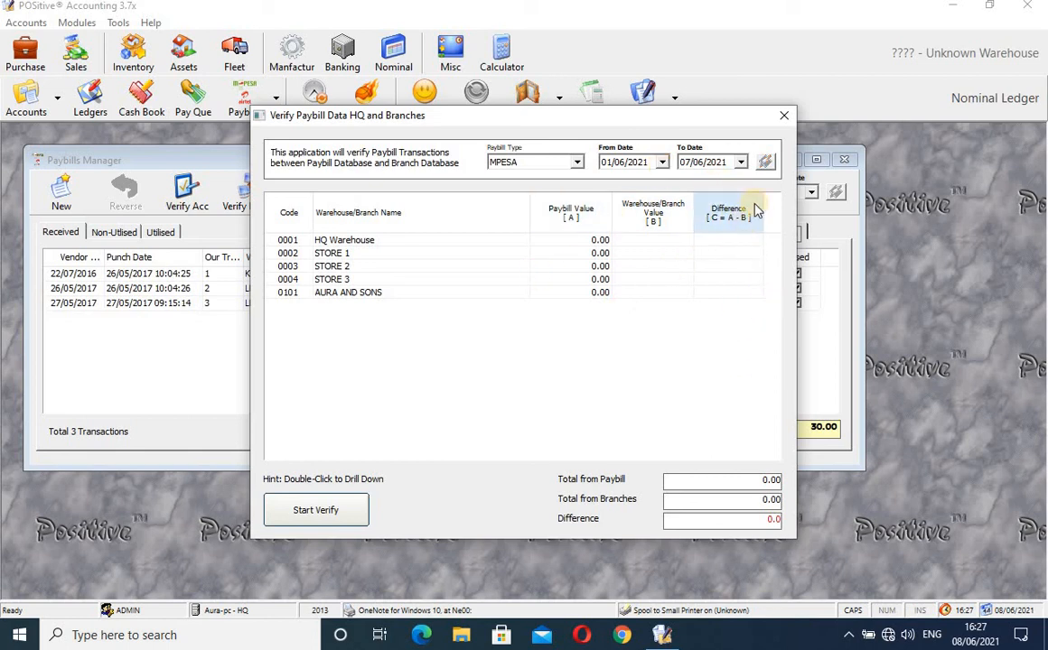
{"action": "left_click", "coordinate": [783, 116]}
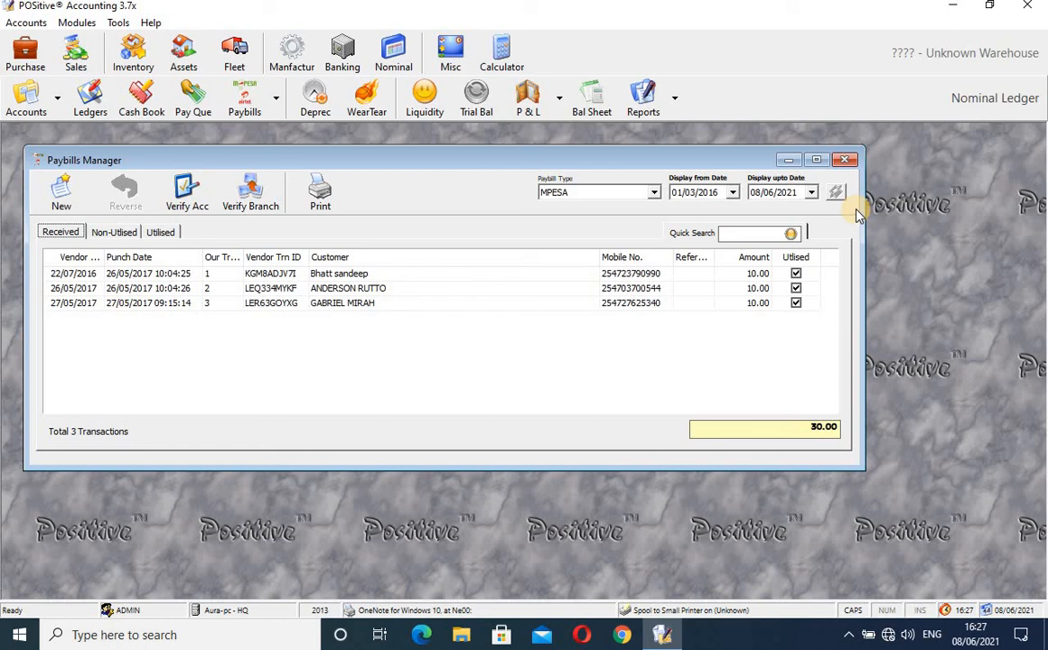
- Close Paybills Manager, choose mVisa paybills, and dismiss the 'mVisaGetUtilisedTrns' run-time error
{"action": "left_click", "coordinate": [846, 161]}
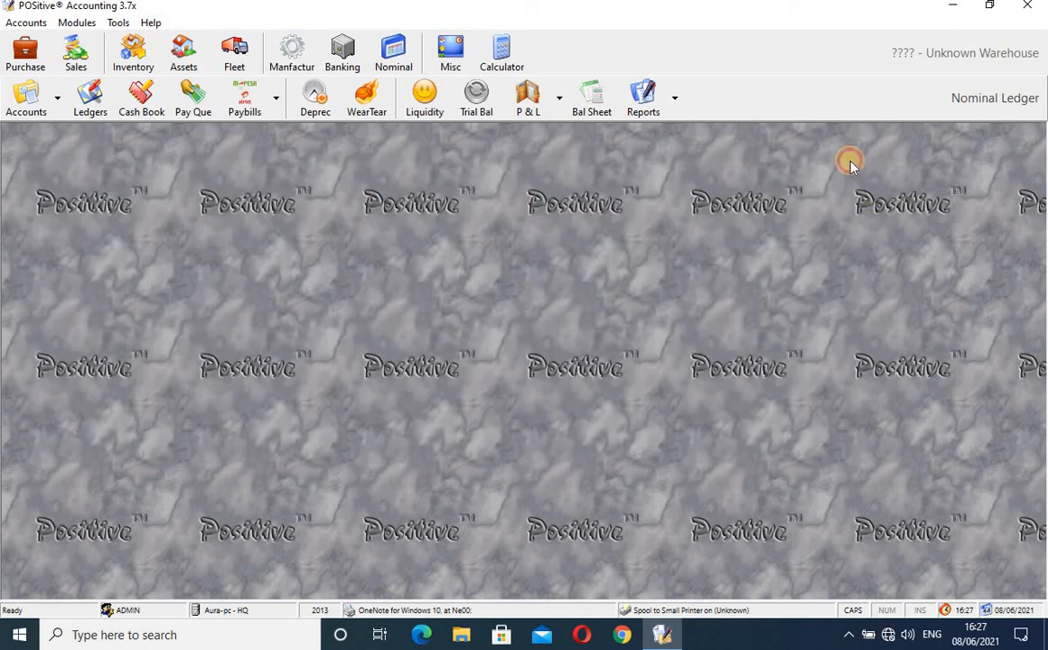
{"action": "left_click", "coordinate": [277, 102]}
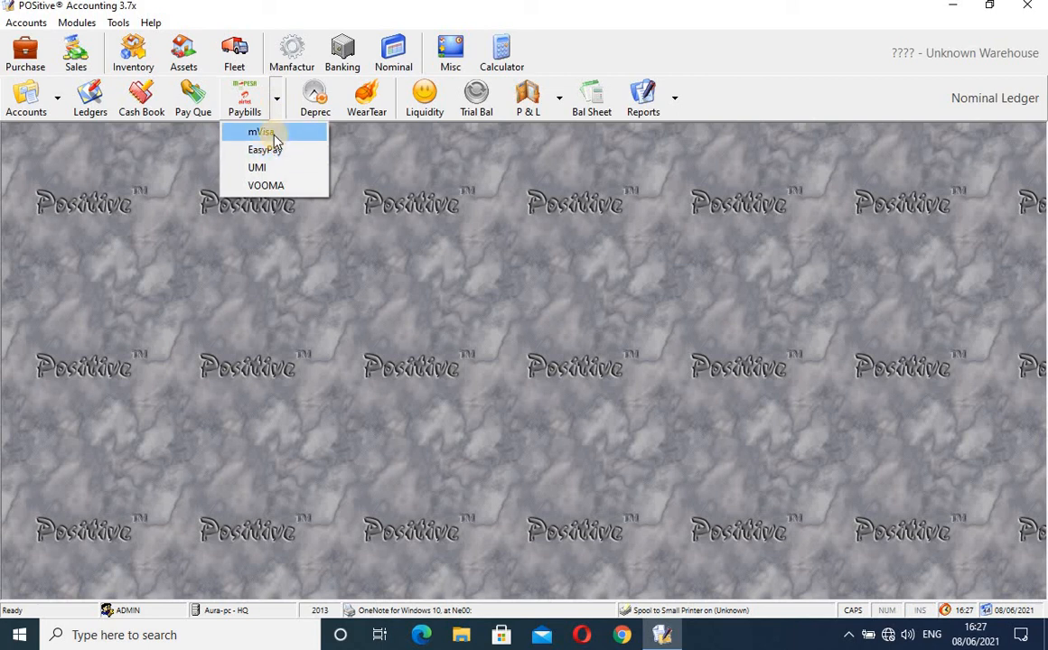
{"action": "left_click", "coordinate": [271, 132]}
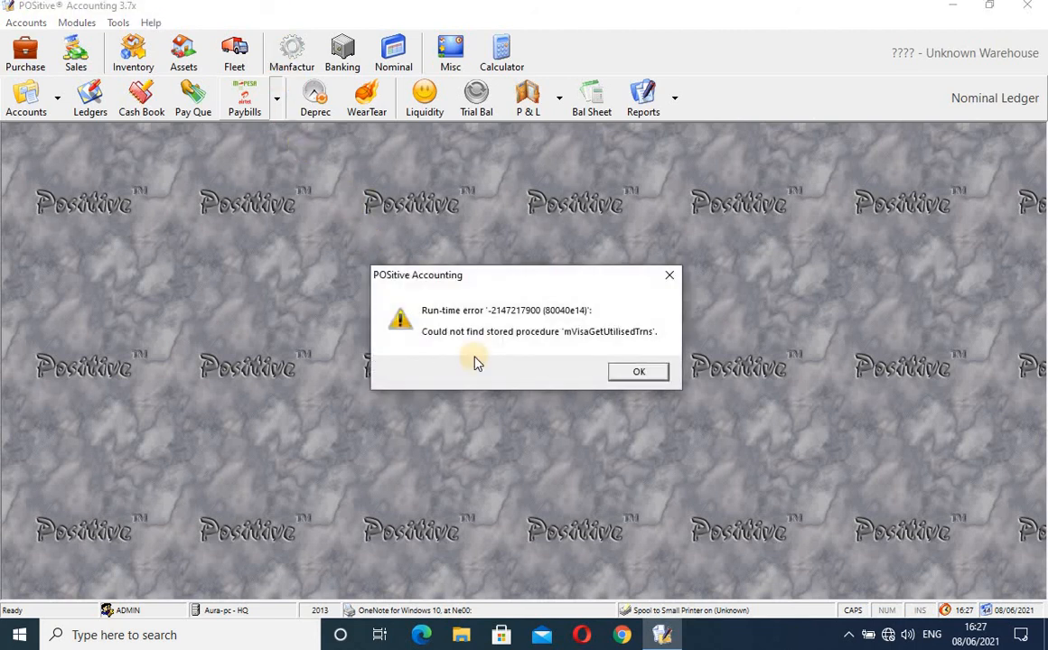
{"action": "left_click", "coordinate": [638, 371]}
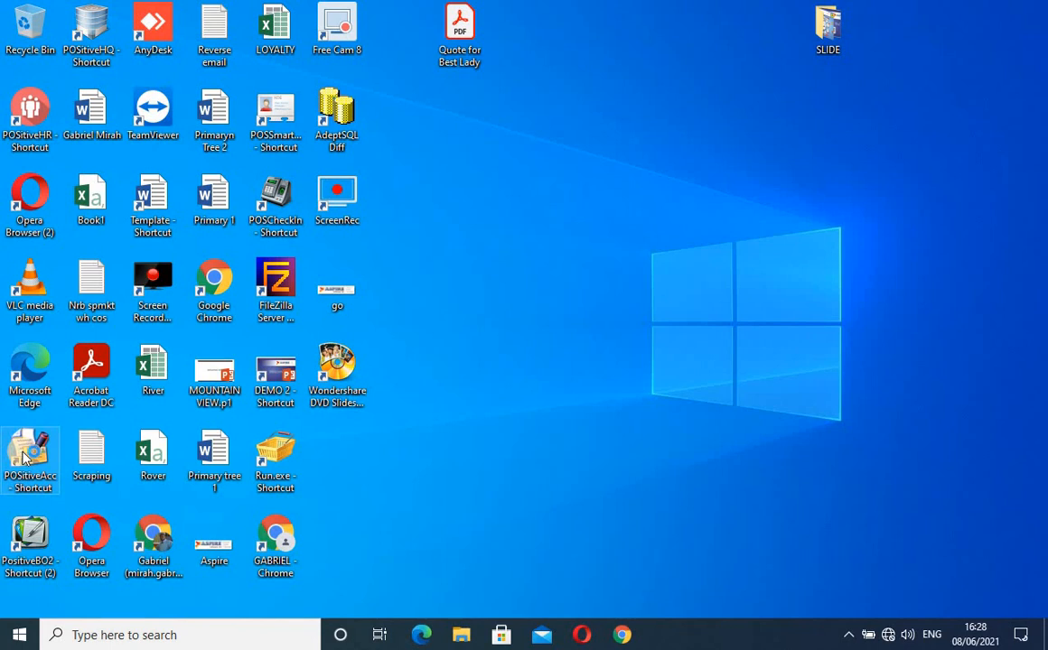
- Relaunch POSitive Accounting, sign in with the account password, and open year 2013 for HQ
{"action": "double_click", "coordinate": [25, 459]}
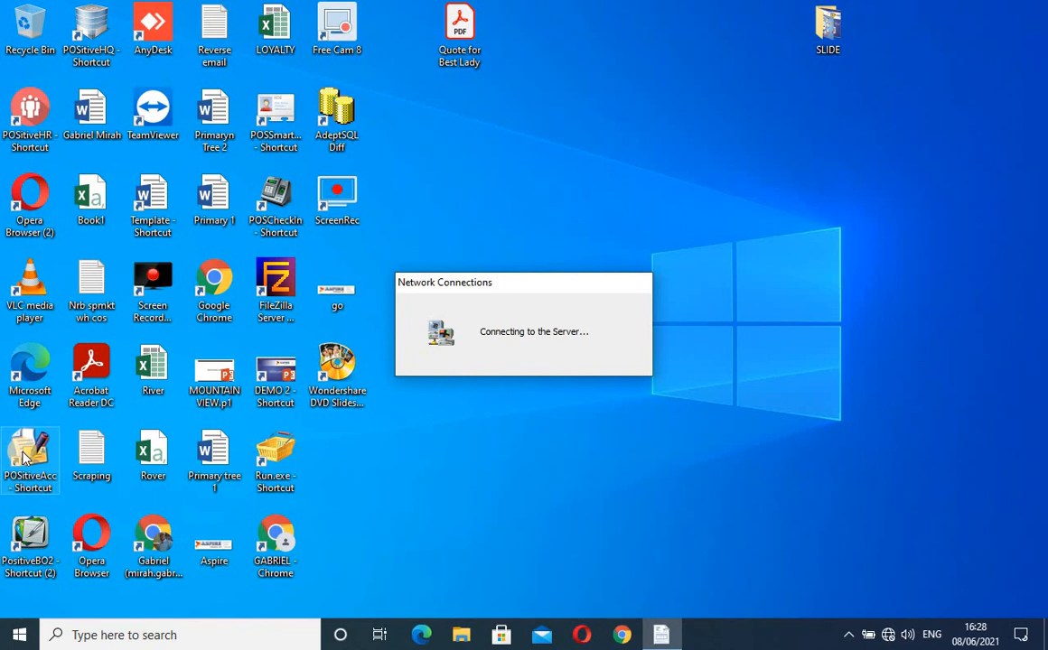
{"action": "type", "text": "admin"}
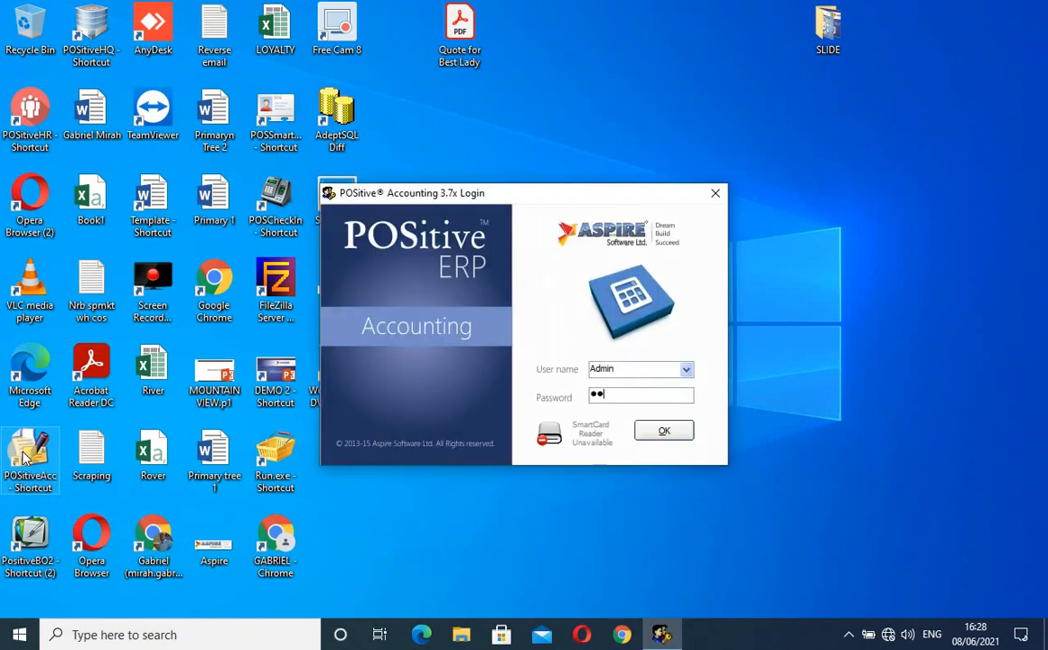
{"action": "key", "text": "Return"}
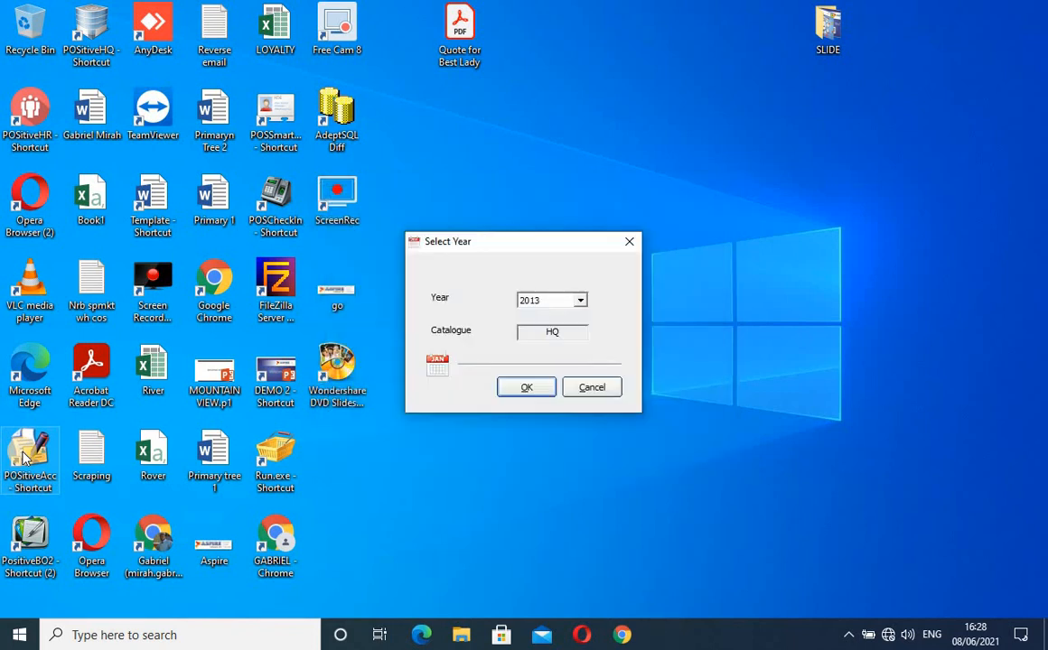
{"action": "key", "text": "Return"}
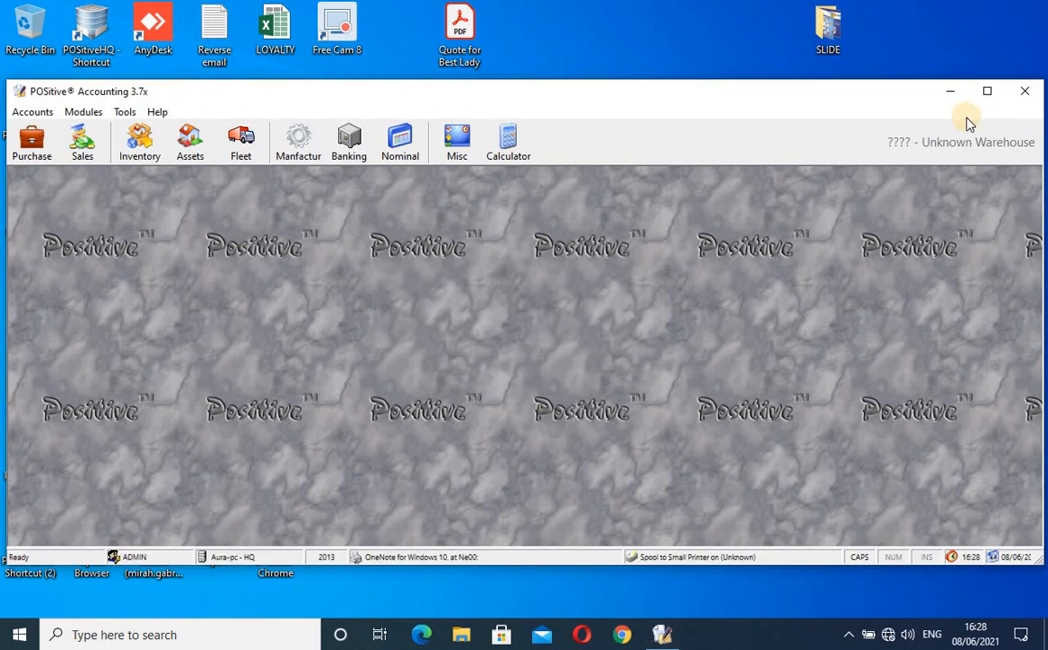
- Maximize the main window and switch to Nominal Ledger, glancing at the Paybills provider list
{"action": "left_click", "coordinate": [988, 91]}
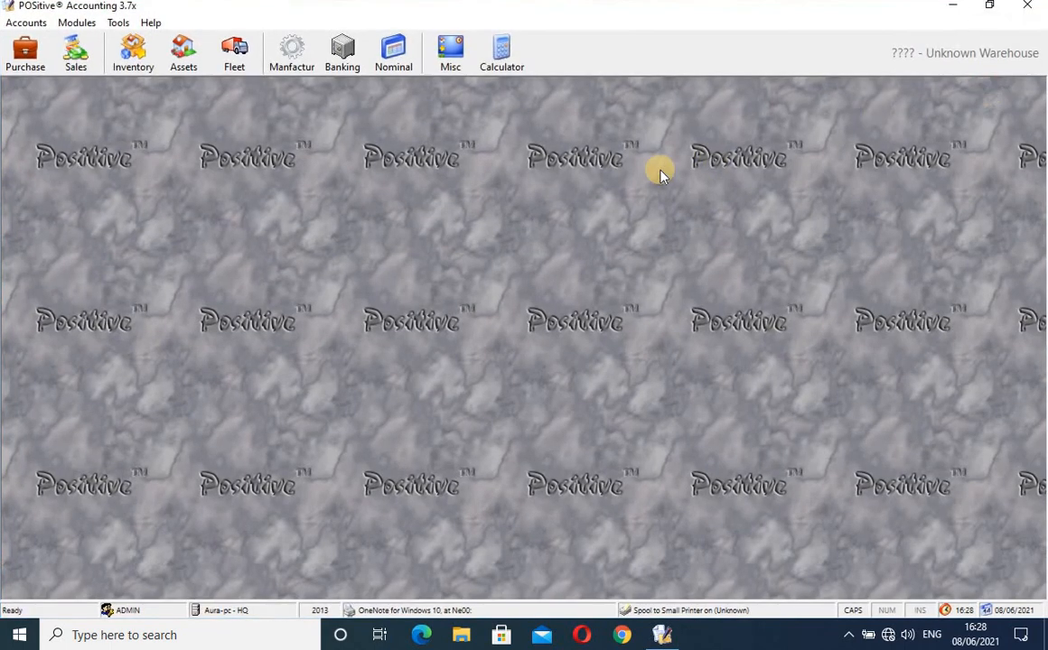
{"action": "left_click", "coordinate": [390, 64]}
{"action": "left_click", "coordinate": [277, 100]}
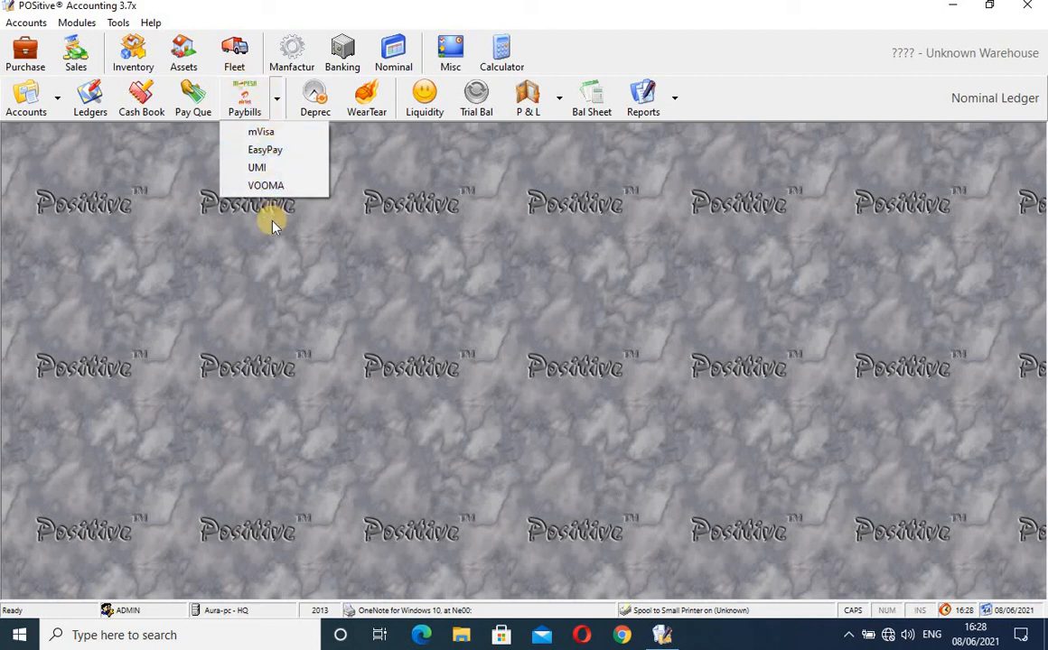
{"action": "left_click", "coordinate": [428, 264]}
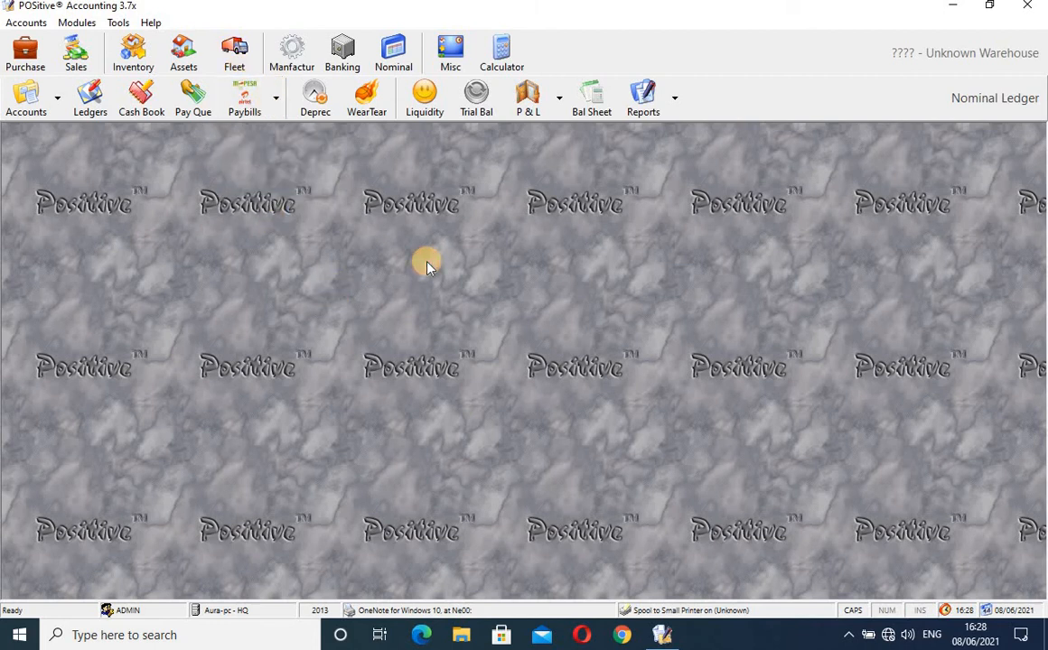